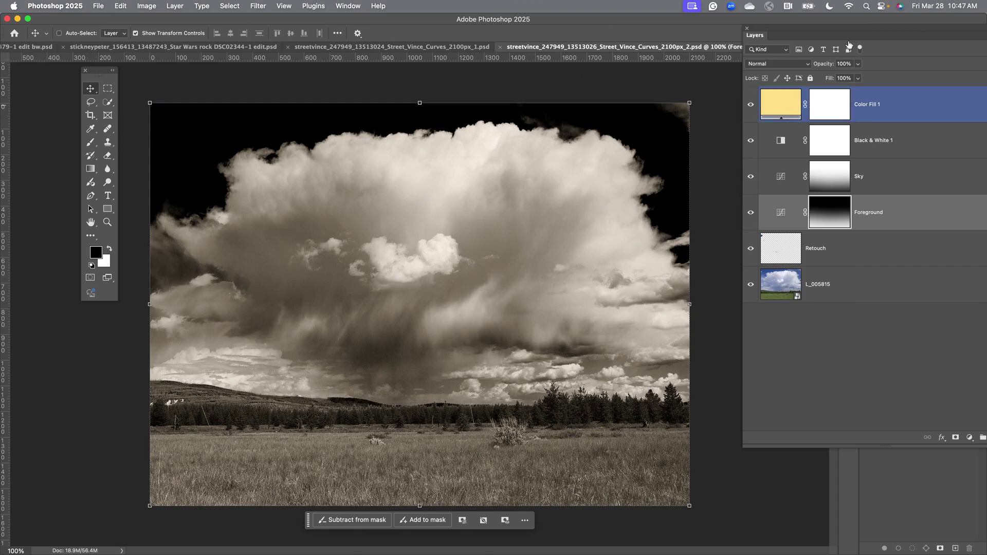
# Move the floating Layers panel so the whole layer stack and its controls are in view.
pyautogui.moveTo(797, 28); pyautogui.dragTo(767, 68)
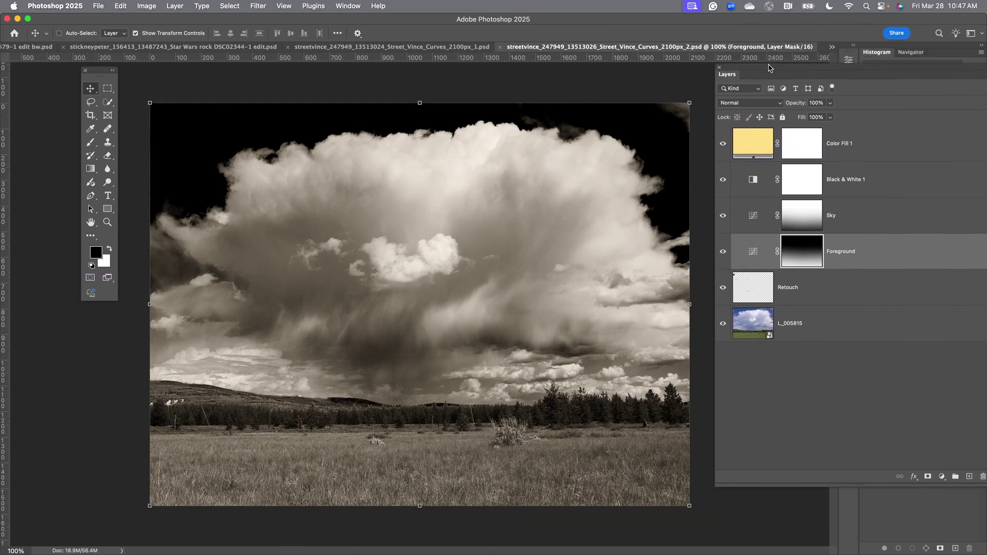
pyautogui.click(789, 166)
pyautogui.click(792, 151)
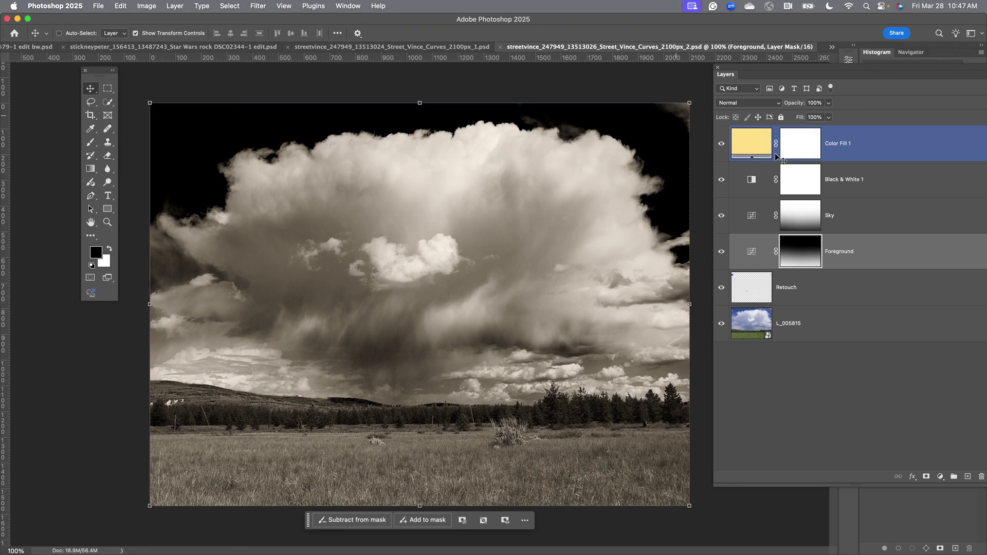
# Examine the layer stack from the color fill and Black & White adjustment down to the retouch and base photo layers.
pyautogui.click(844, 186)
pyautogui.click(831, 215)
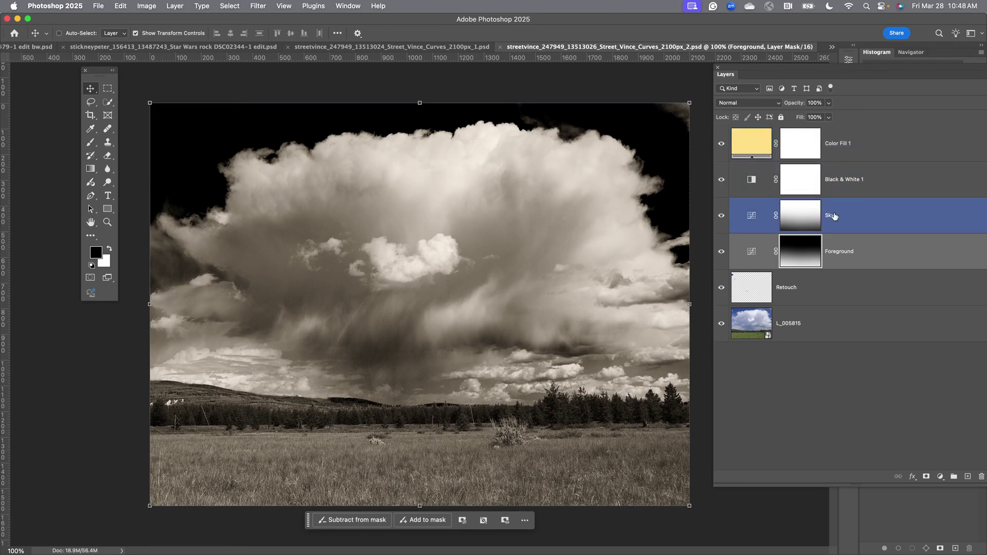
pyautogui.click(833, 184)
pyautogui.click(836, 142)
pyautogui.click(834, 180)
pyautogui.click(799, 288)
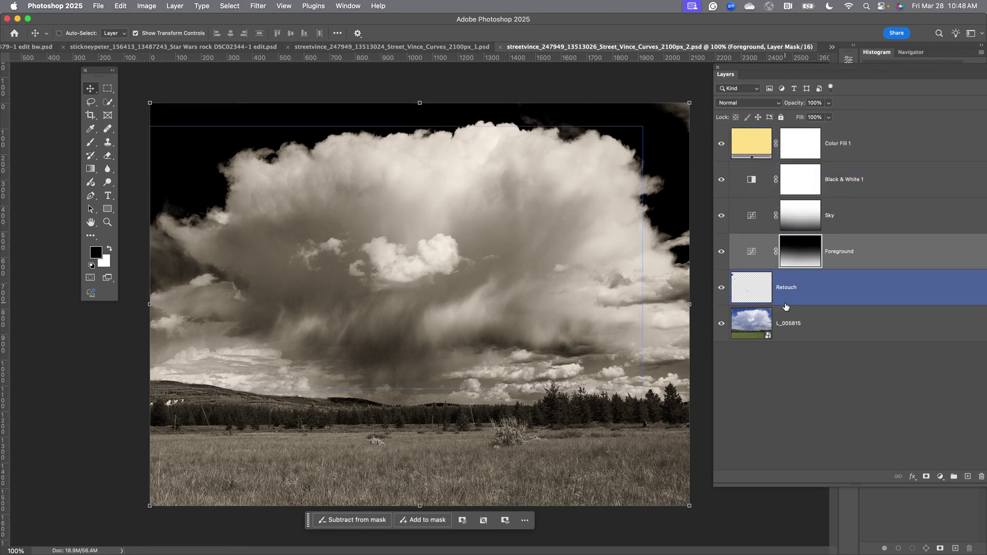
pyautogui.click(796, 324)
pyautogui.click(792, 287)
pyautogui.click(833, 215)
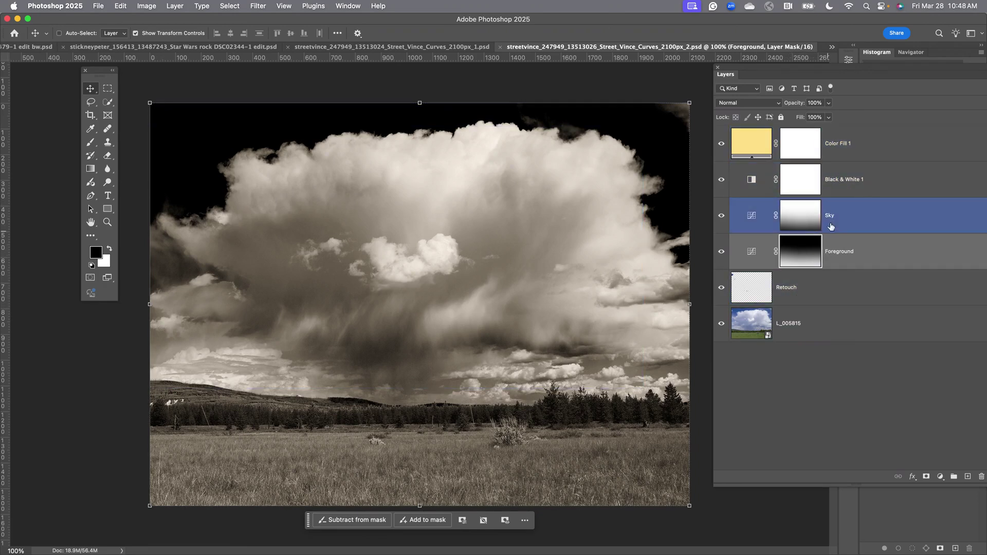
pyautogui.click(842, 181)
pyautogui.click(838, 150)
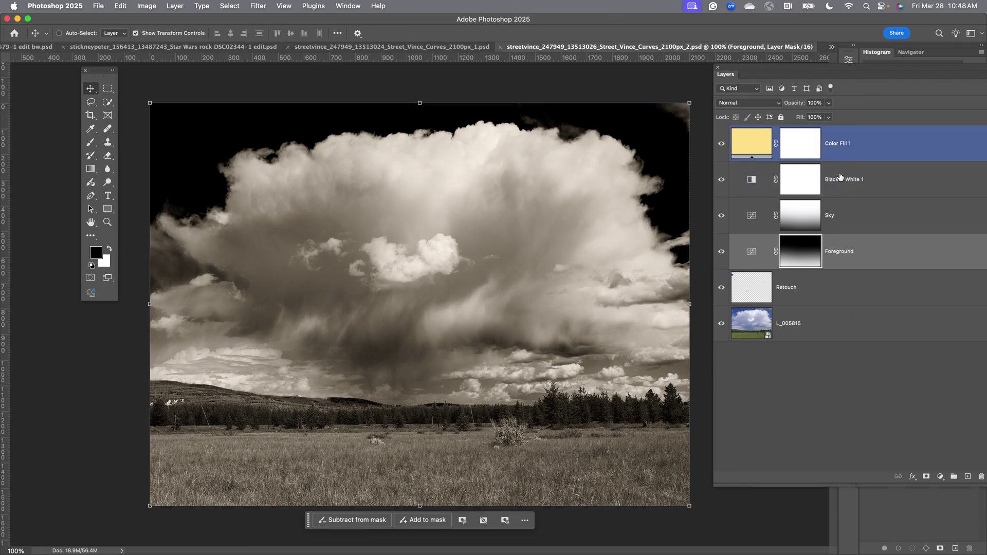
# Rename the Color Fill 1 layer as "sepia 1".
pyautogui.doubleClick(840, 144)
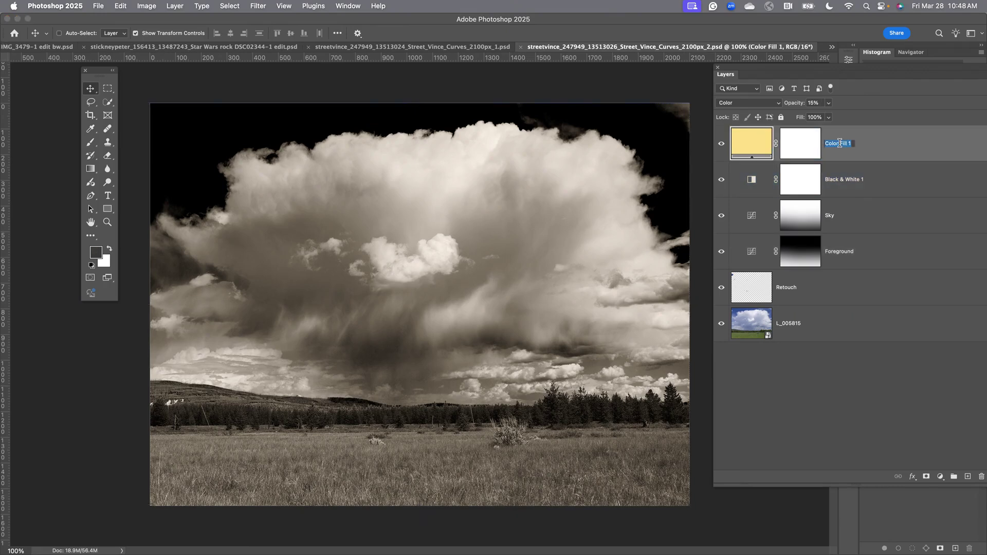
pyautogui.write('spe')
pyautogui.press('Return')
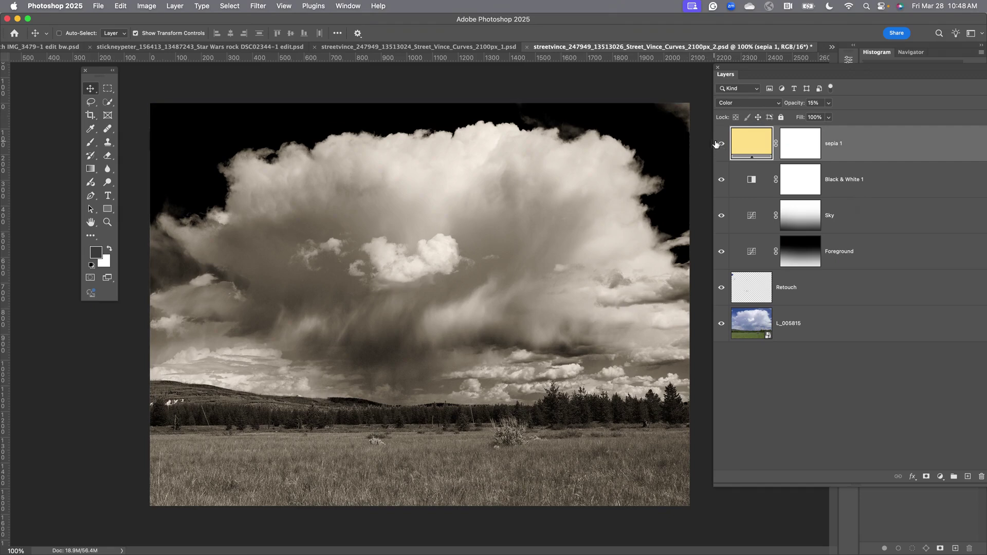
# Compare the image with and without the sepia 1 layer and inspect the treeline and lower sky at 400%.
pyautogui.click(721, 144)
pyautogui.click(722, 144)
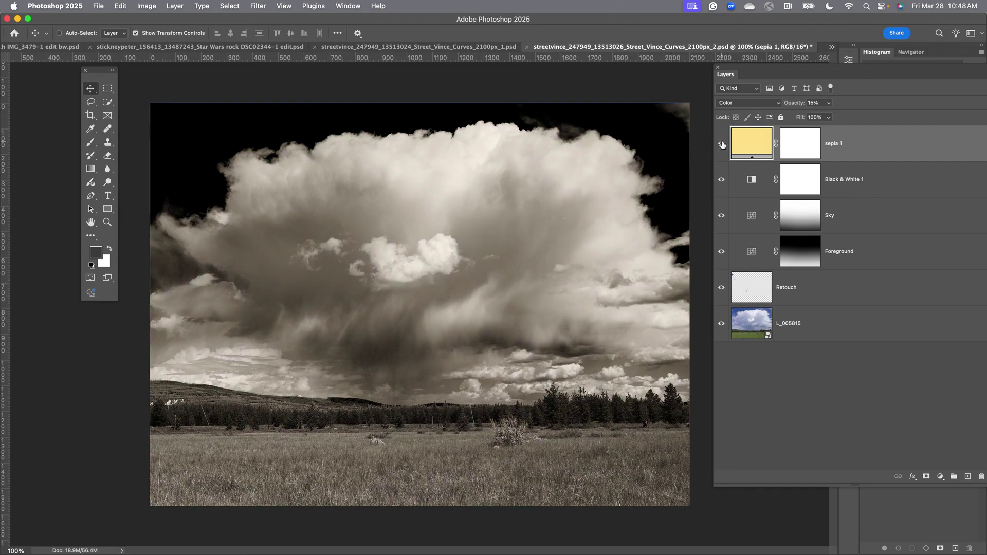
pyautogui.keyDown('super'); pyautogui.click(375, 456); pyautogui.keyUp('super')
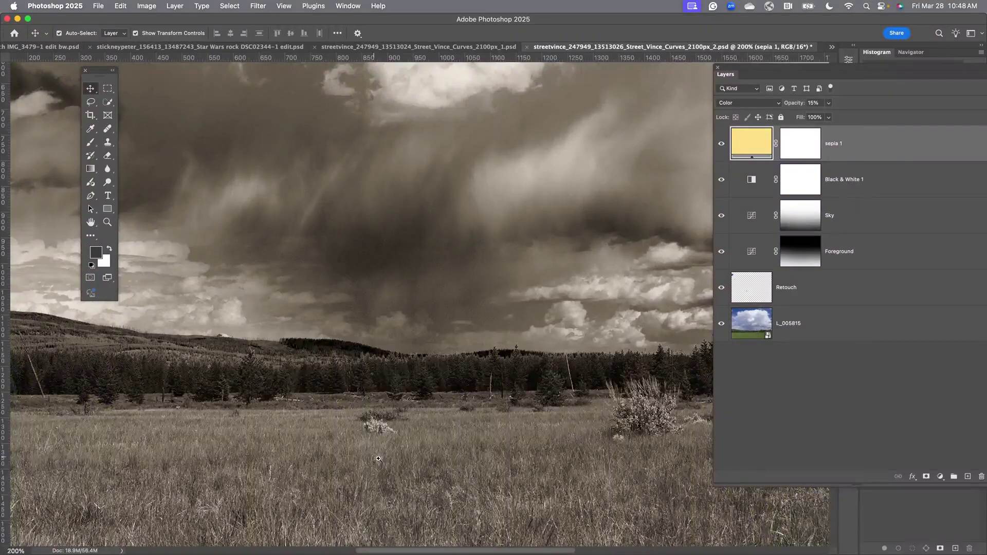
pyautogui.keyDown('super'); pyautogui.click(411, 455); pyautogui.keyUp('super')
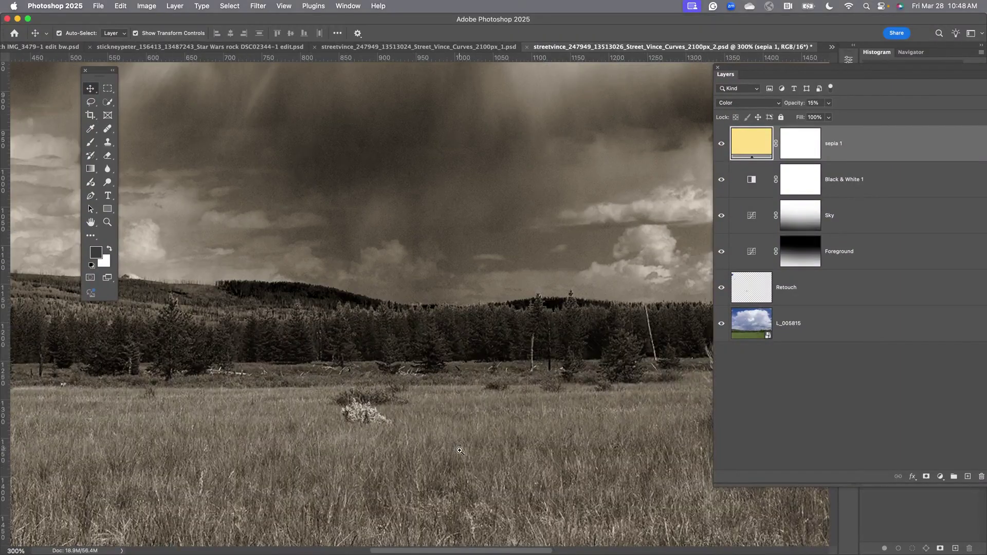
pyautogui.keyDown('super'); pyautogui.click(398, 315); pyautogui.keyUp('super')
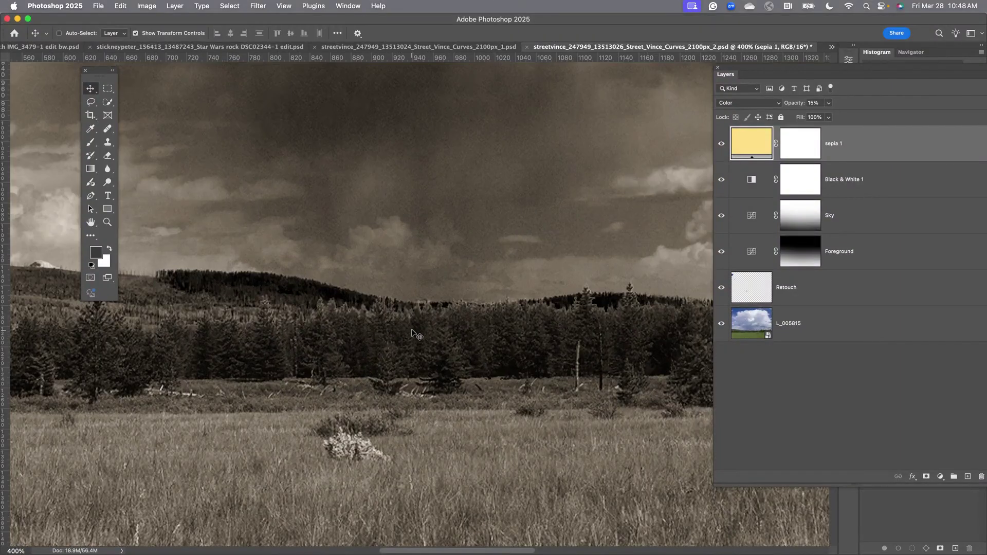
# Toggle the Black & White 1 layer's visibility to compare the treeline in color and in monochrome.
pyautogui.click(761, 190)
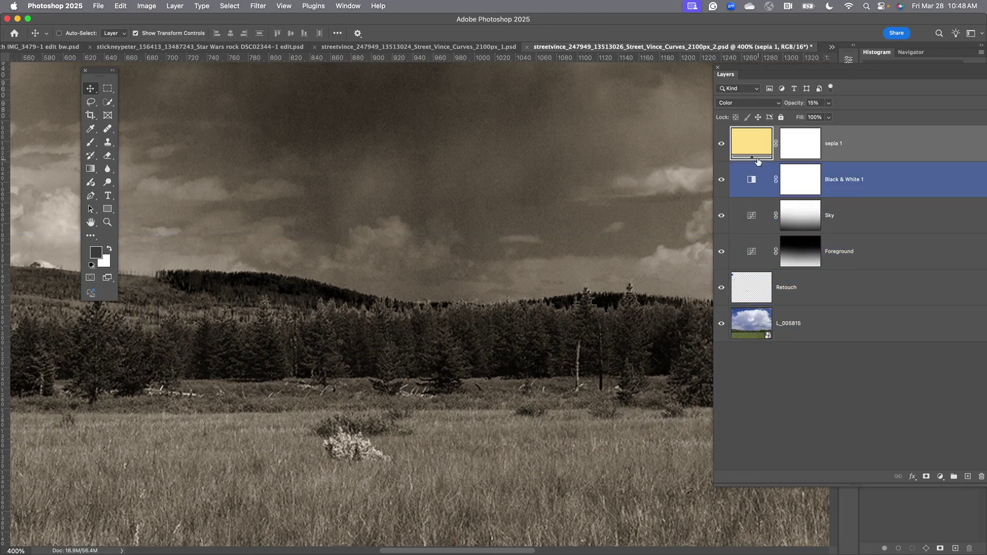
pyautogui.click(721, 181)
pyautogui.click(720, 179)
pyautogui.click(721, 180)
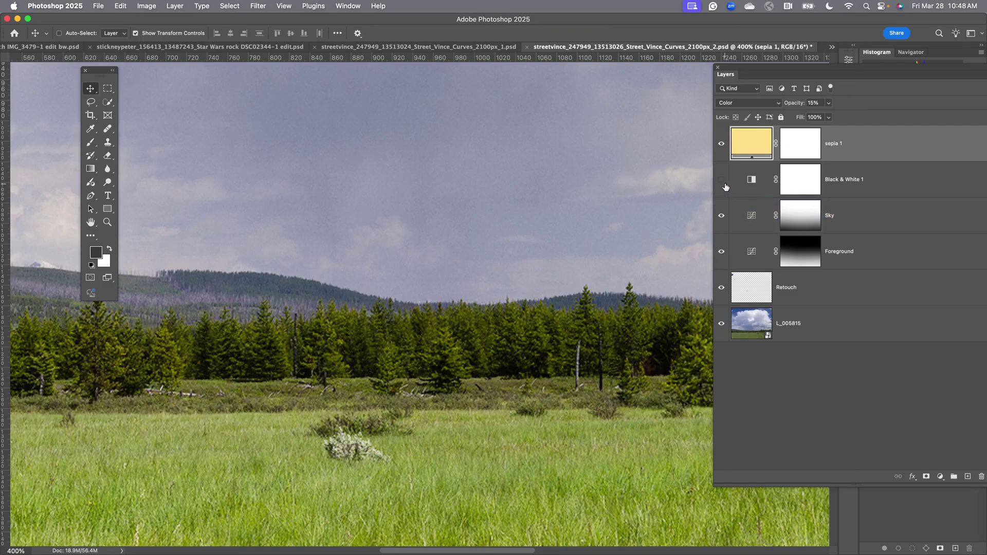
pyautogui.click(721, 180)
# Test Blues values of -33, -96 and -200 in the Black & White 1 adjustment and reset Blues to 20.
pyautogui.doubleClick(746, 181)
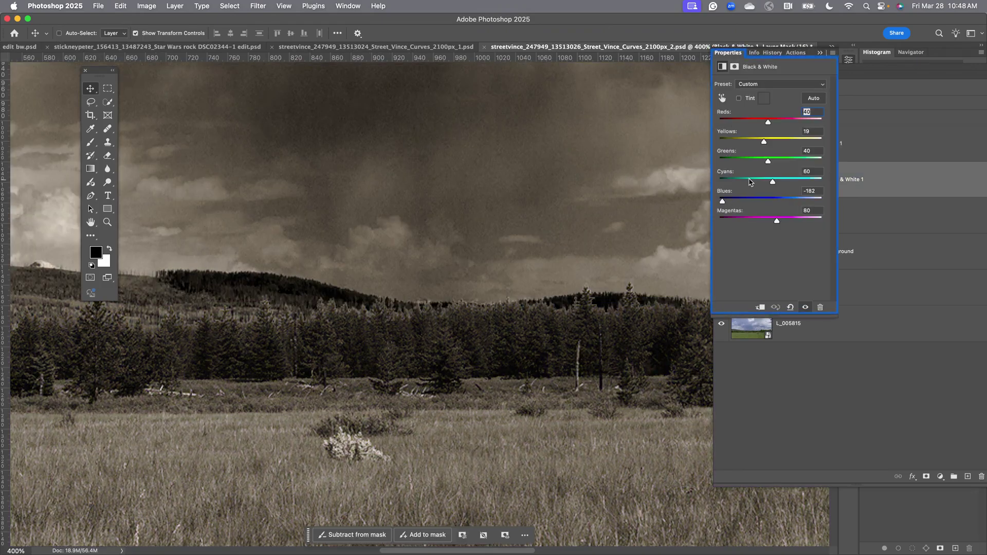
pyautogui.moveTo(722, 201); pyautogui.dragTo(752, 205)
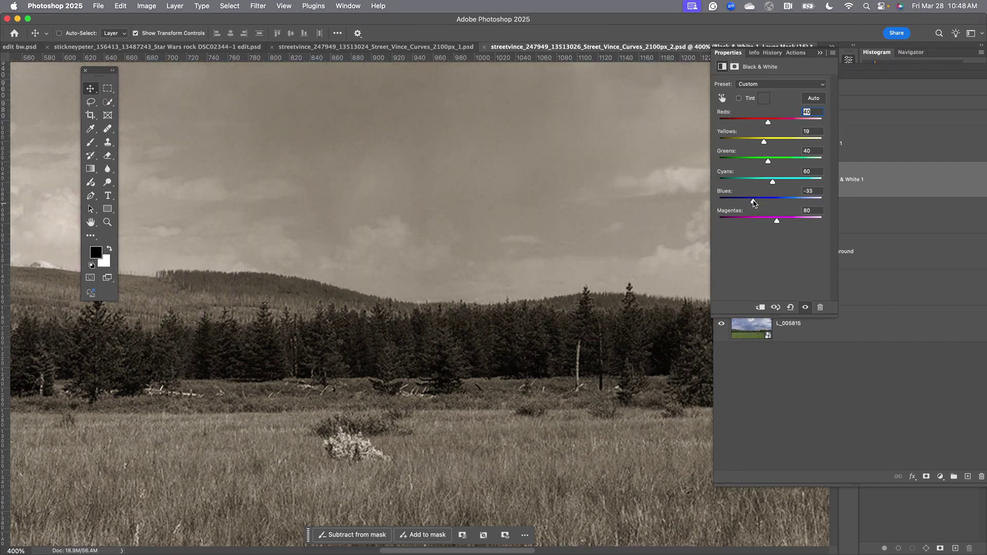
pyautogui.moveTo(754, 203); pyautogui.dragTo(741, 203)
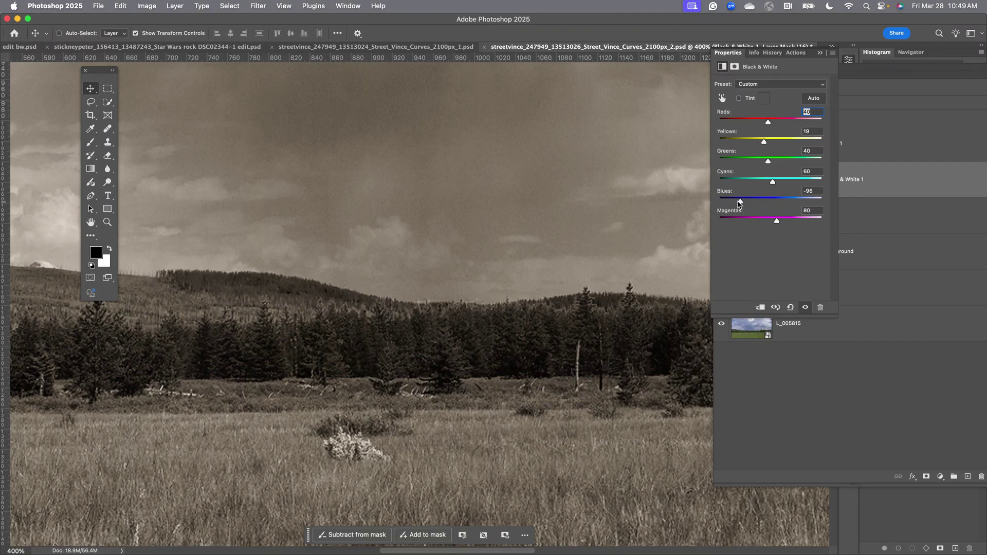
pyautogui.moveTo(739, 205); pyautogui.dragTo(706, 208)
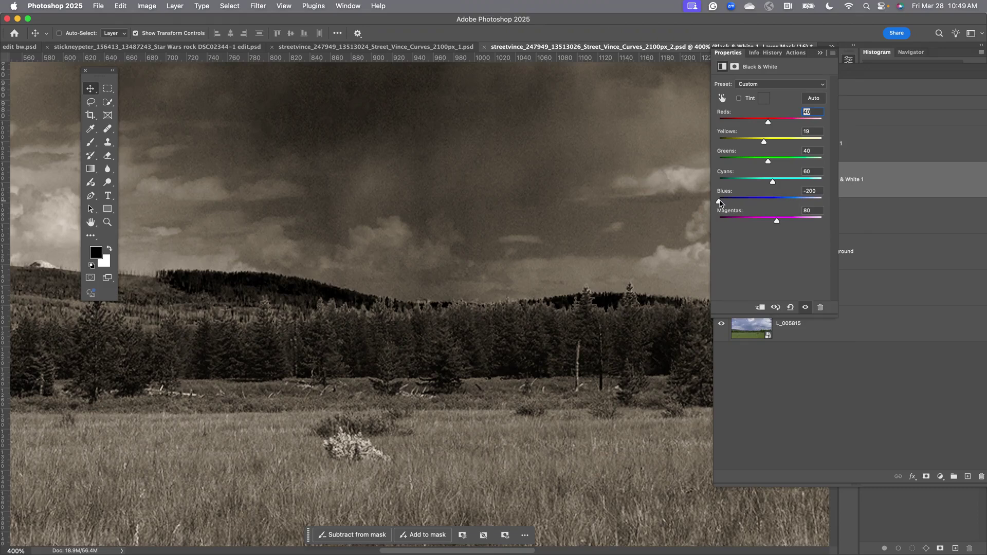
pyautogui.doubleClick(719, 201)
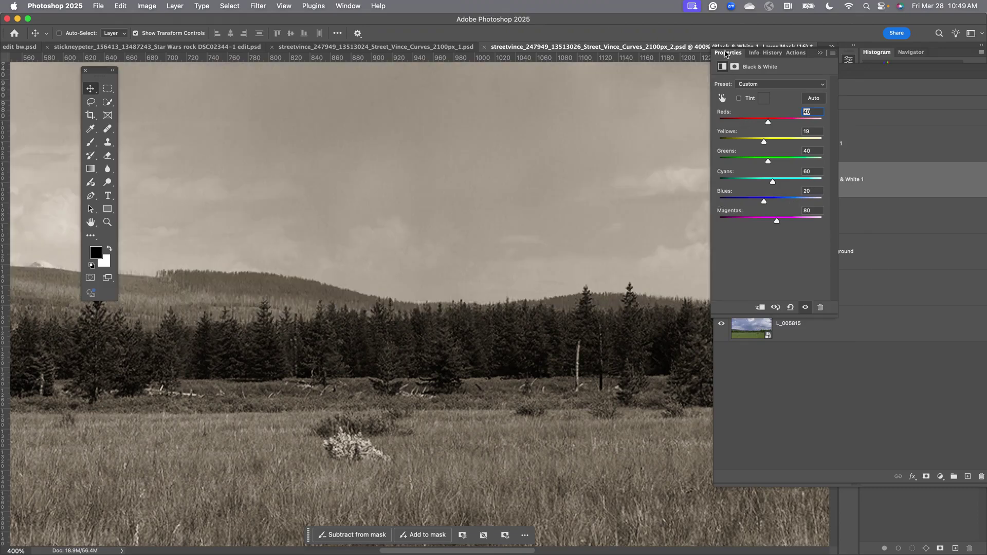
pyautogui.click(820, 52)
# Toggle the Sky curves layer's visibility to compare its effect close up and on the full image.
pyautogui.click(799, 211)
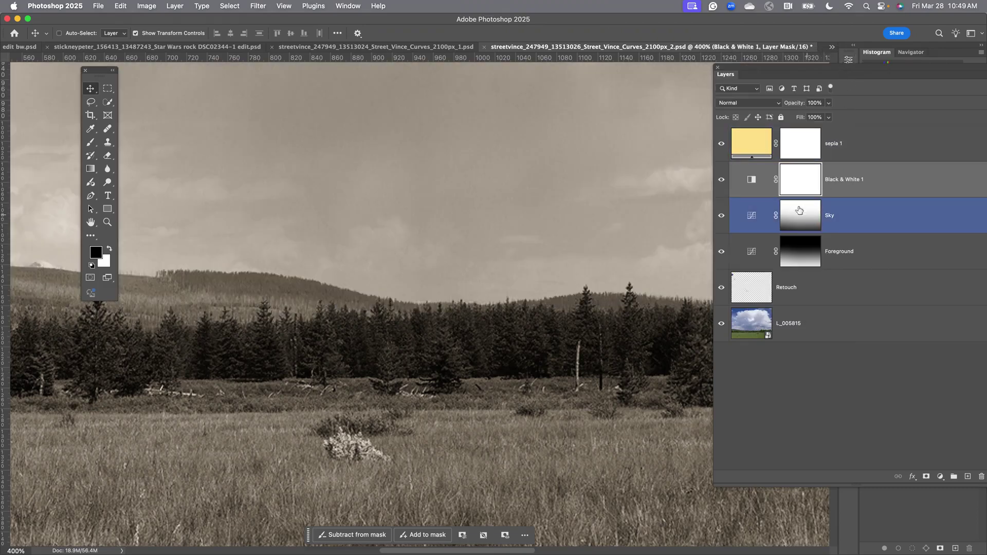
pyautogui.click(721, 216)
pyautogui.click(720, 216)
pyautogui.click(721, 216)
pyautogui.click(720, 216)
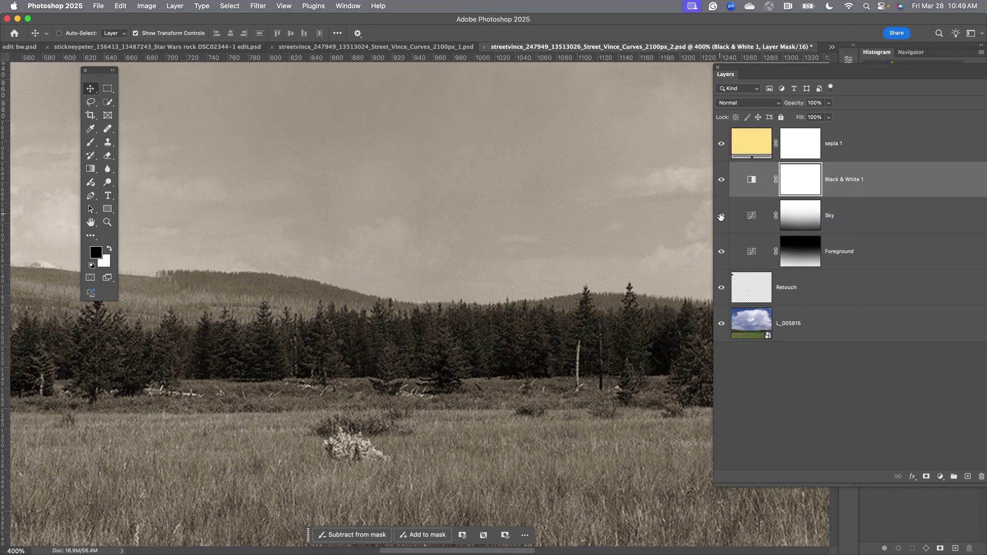
pyautogui.press('super+0')
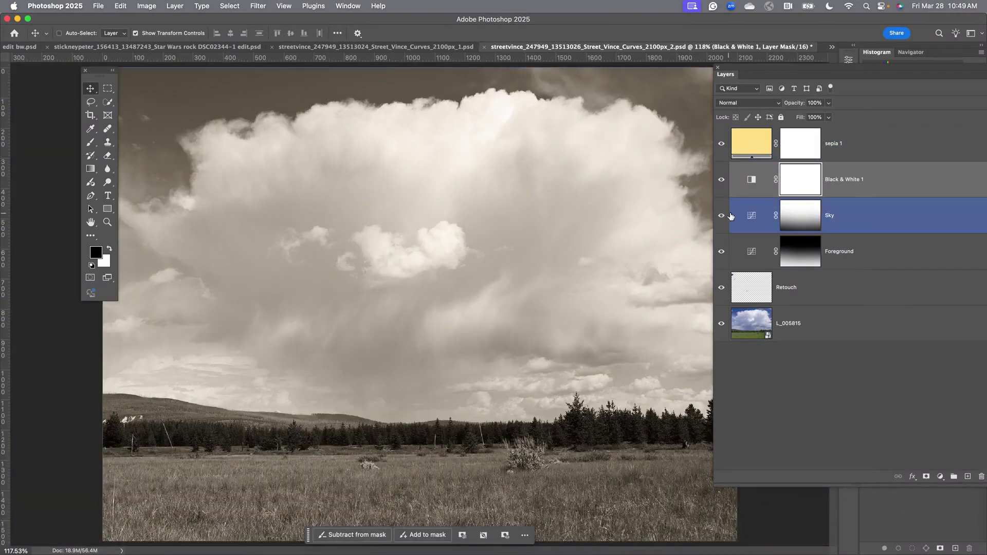
pyautogui.click(722, 217)
pyautogui.click(722, 217)
pyautogui.click(722, 217)
pyautogui.click(722, 218)
# Show the Info readout and activate the Eyedropper to check the bright cloud highlights at 400%.
pyautogui.keyDown('super'); pyautogui.click(495, 96); pyautogui.keyUp('super')
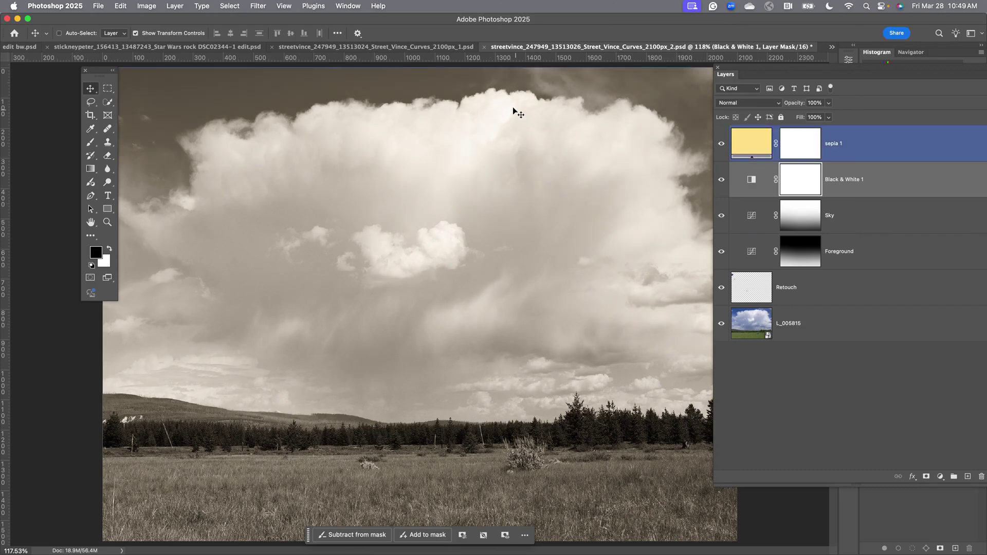
pyautogui.keyDown('super'); pyautogui.click(513, 108); pyautogui.keyUp('super')
pyautogui.keyDown('super'); pyautogui.click(513, 108); pyautogui.keyUp('super')
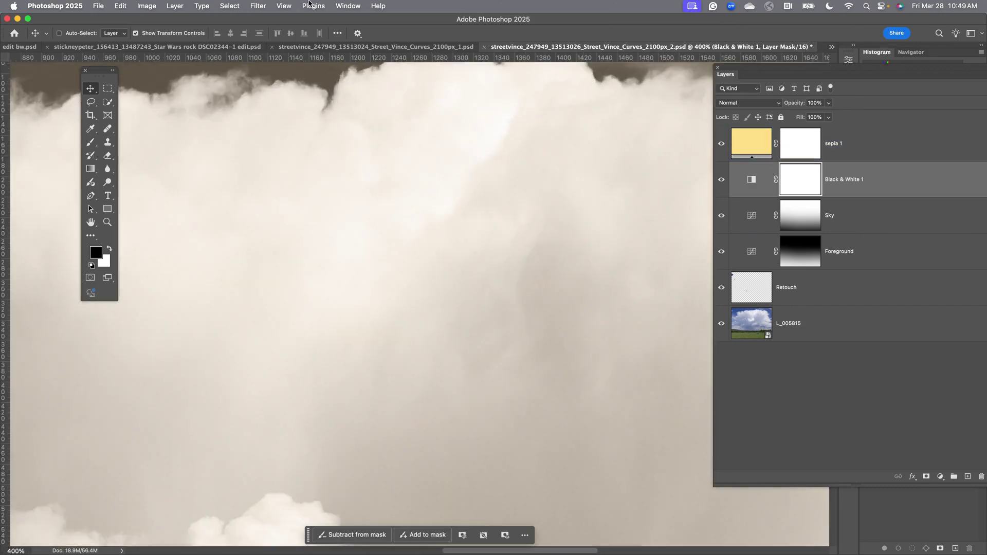
pyautogui.click(341, 9)
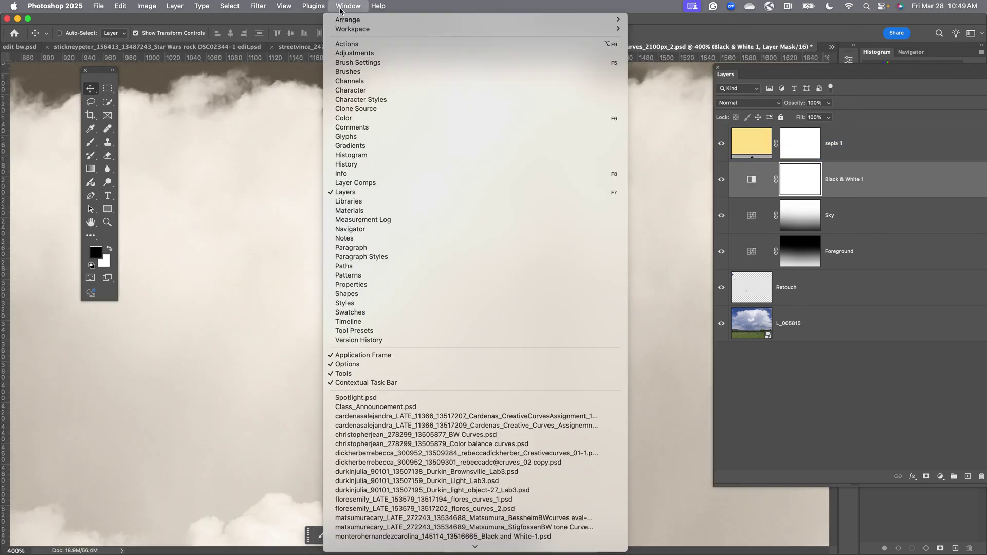
pyautogui.click(562, 173)
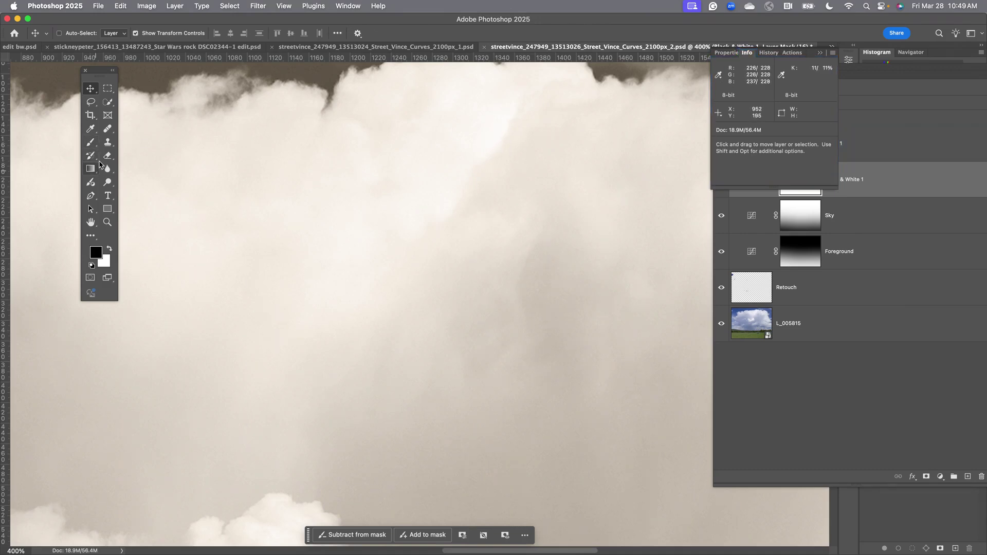
pyautogui.click(91, 132)
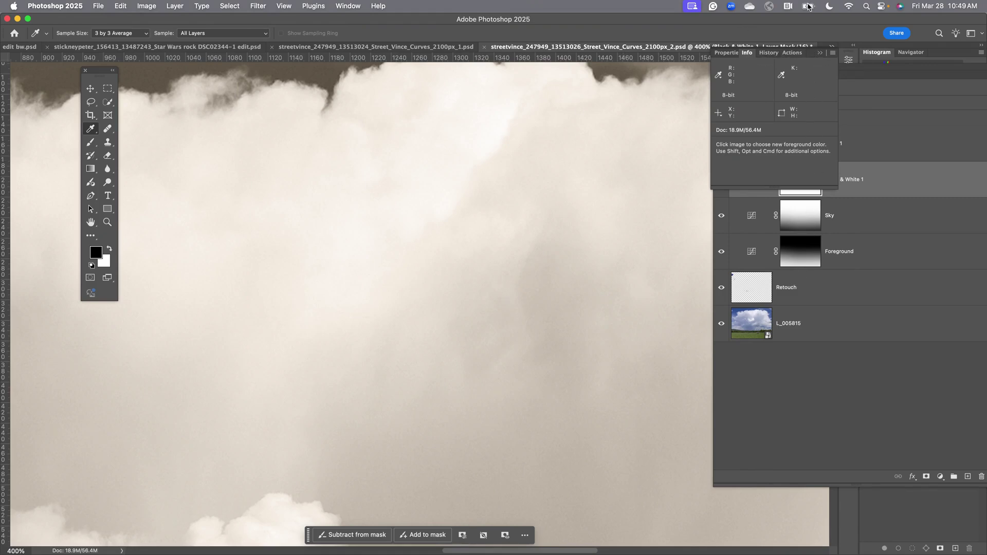
# Open the L_005815 smart object in Camera Raw, try Brightness at -6, restore it to +50, and set Blacks to 0.
pyautogui.click(751, 327)
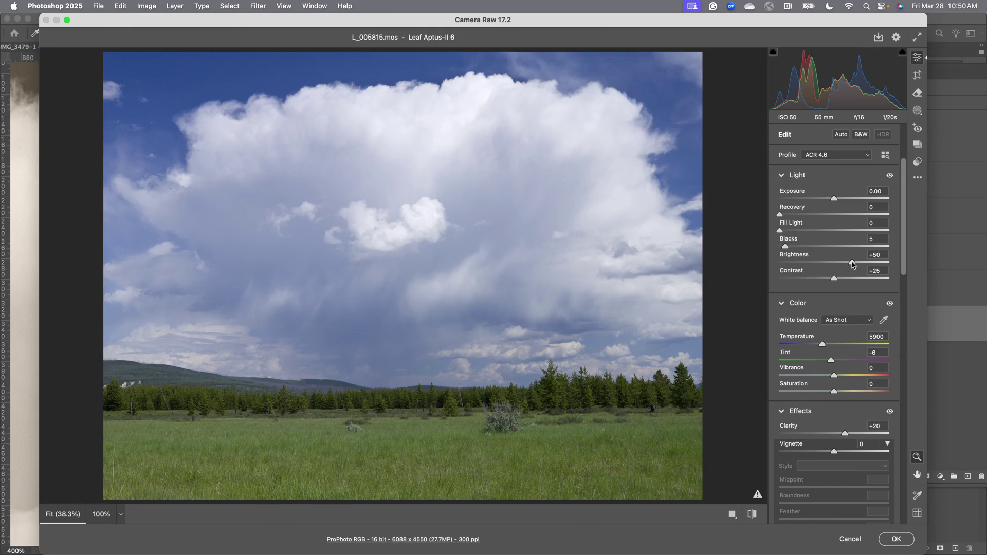
pyautogui.moveTo(852, 264); pyautogui.dragTo(832, 267)
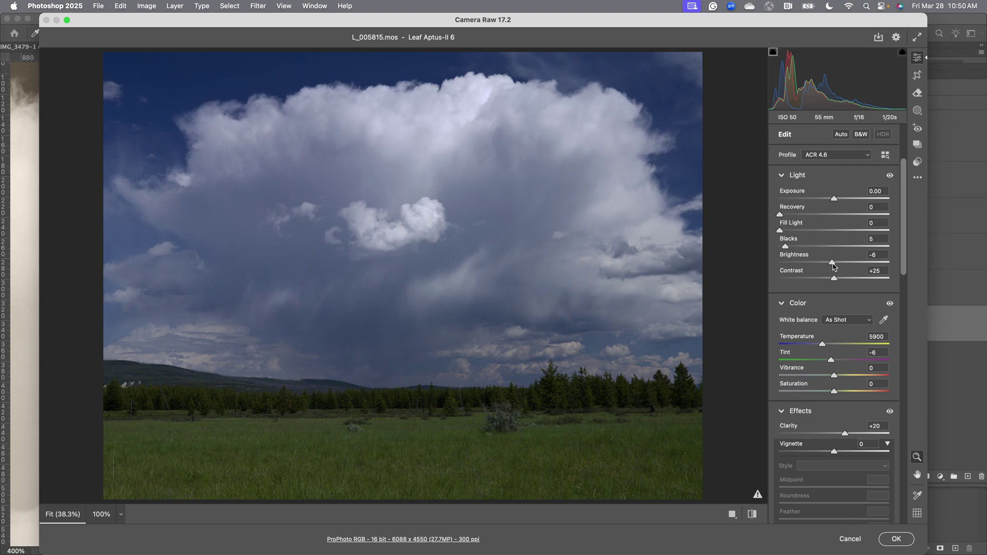
pyautogui.doubleClick(832, 263)
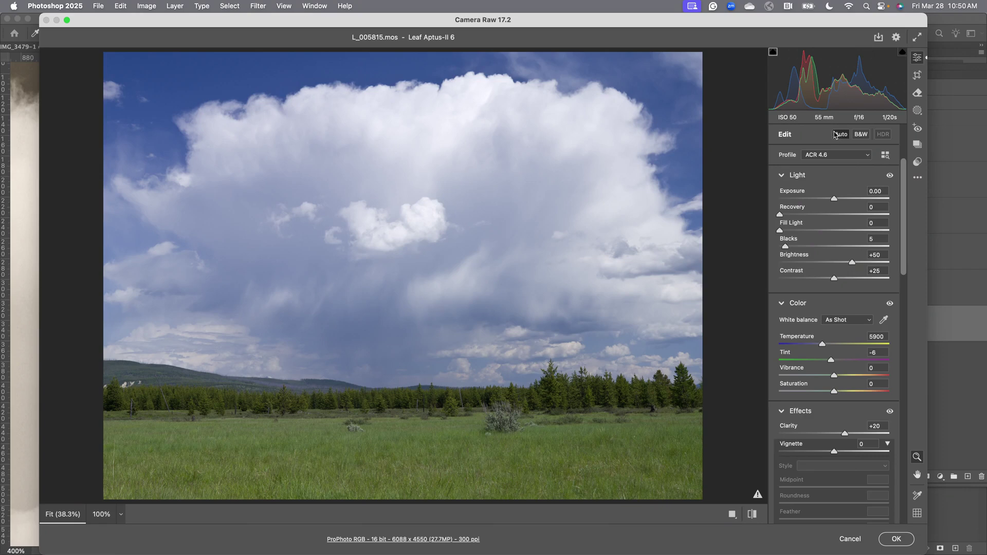
pyautogui.moveTo(785, 246); pyautogui.dragTo(779, 246)
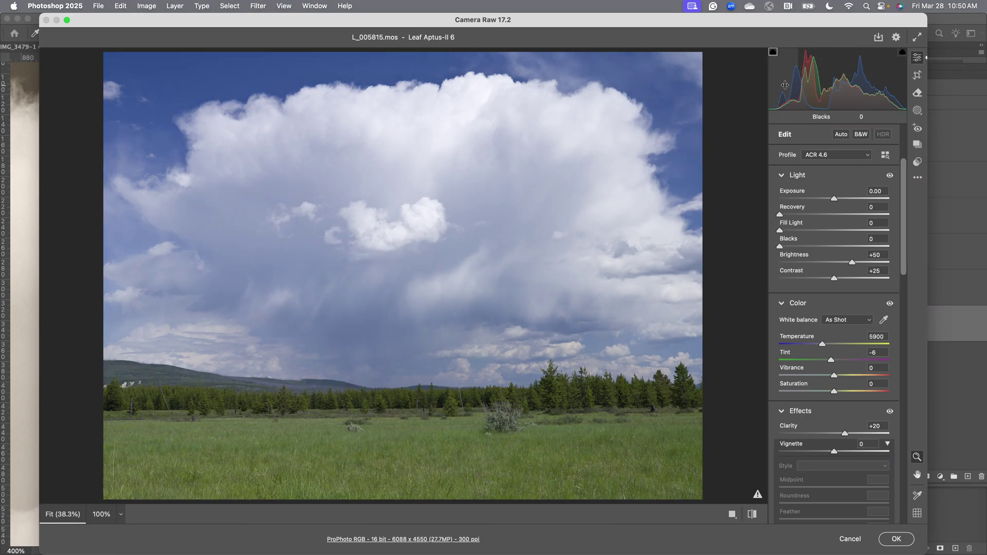
# Try darkening the raw photo with Exposure -0.59 and Recovery 100, and return both settings to 0.
pyautogui.moveTo(853, 80); pyautogui.dragTo(832, 81)
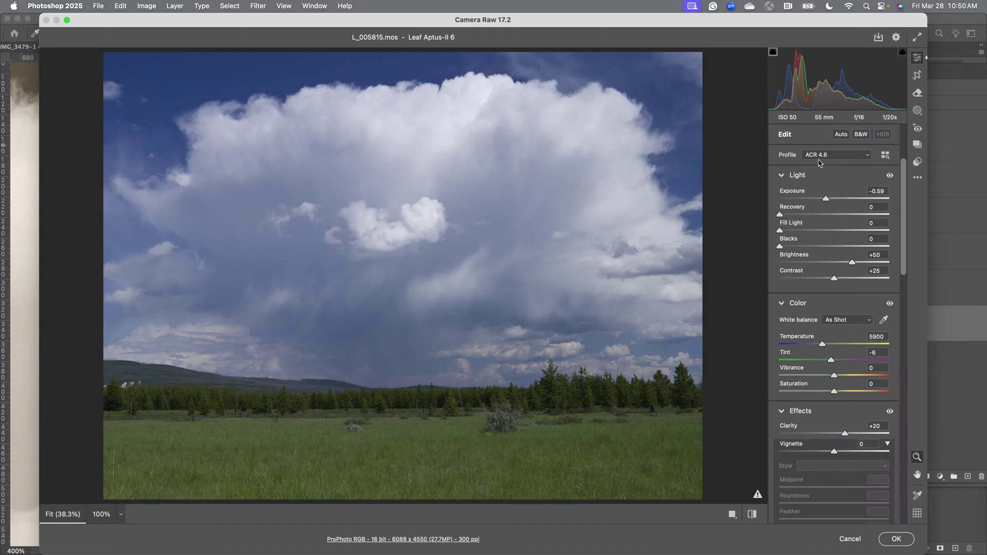
pyautogui.scroll(-4, 818, 163)
pyautogui.scroll(4, 852, 262)
pyautogui.moveTo(782, 249); pyautogui.dragTo(759, 253)
pyautogui.moveTo(780, 215); pyautogui.dragTo(898, 214)
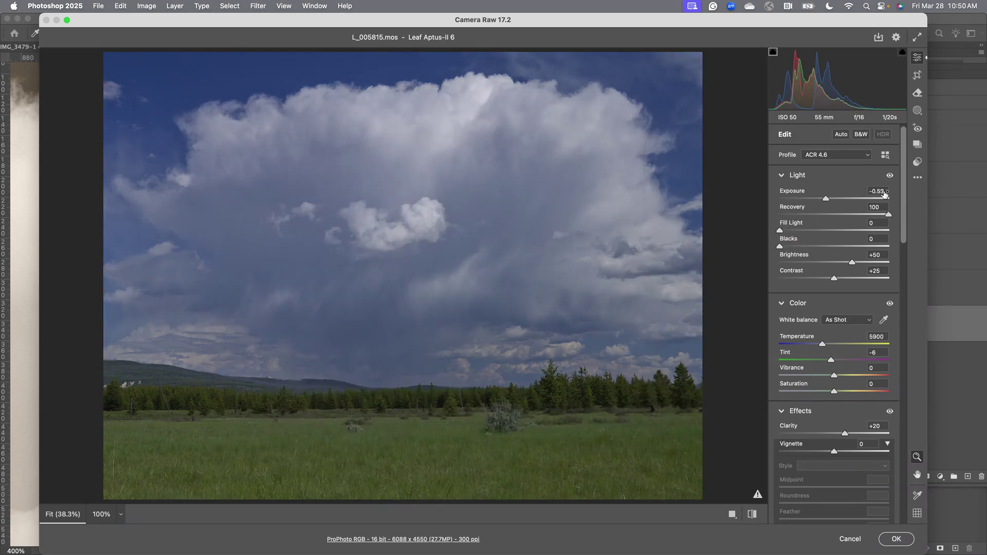
pyautogui.moveTo(826, 199); pyautogui.dragTo(833, 199)
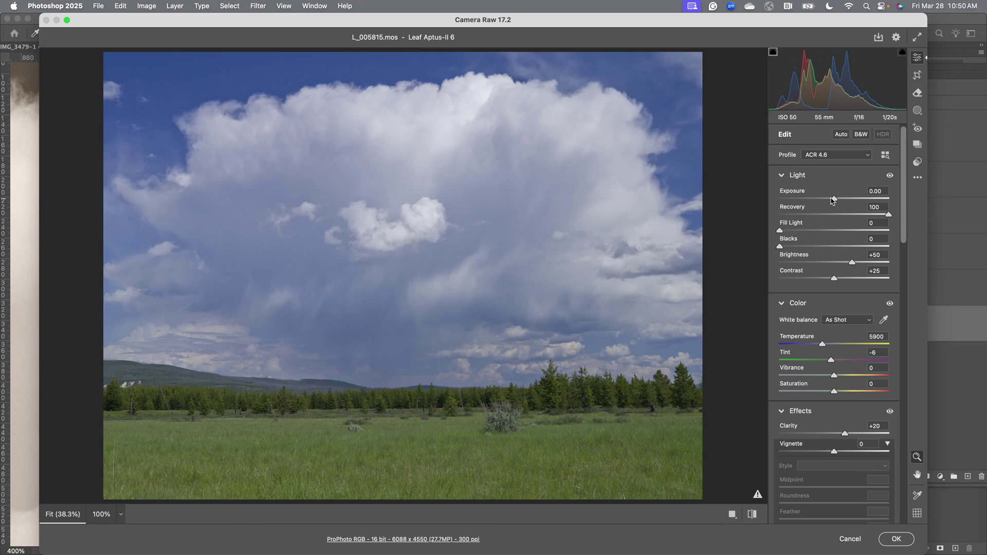
pyautogui.doubleClick(888, 215)
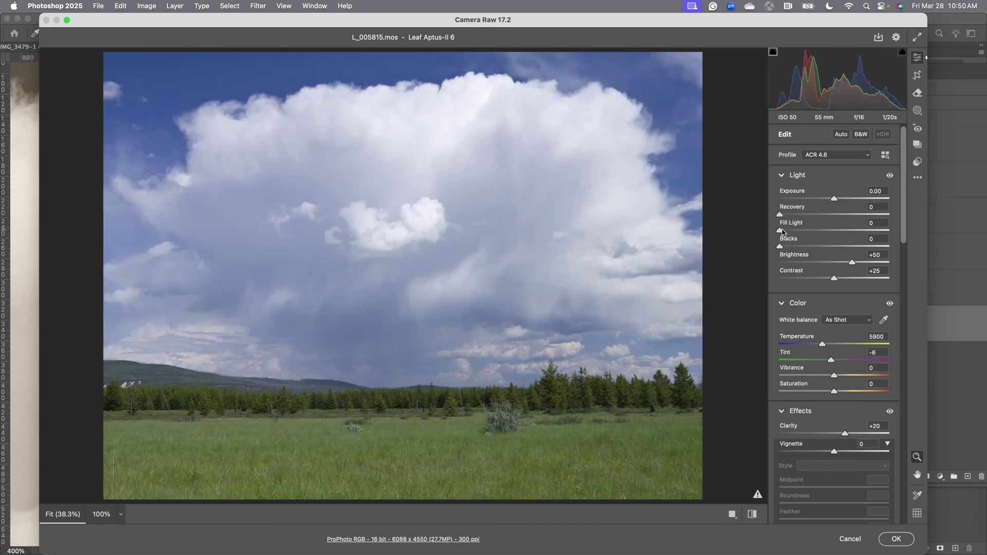
# Try Blacks 50, Fill Light 45, Recovery 50 and Exposure -0.25 on the raw cloud photo.
pyautogui.moveTo(780, 247); pyautogui.dragTo(782, 248)
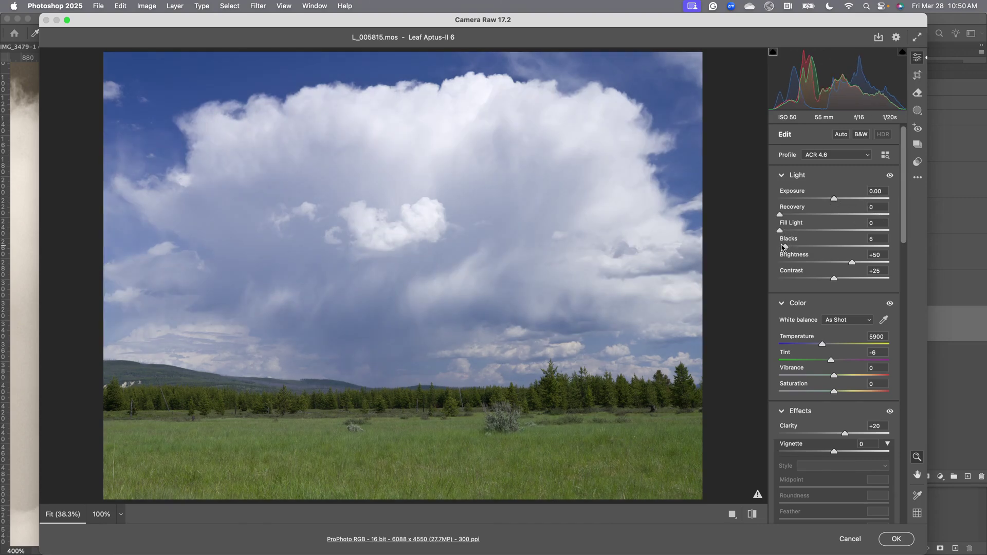
pyautogui.press('alt')
pyautogui.moveTo(784, 247); pyautogui.dragTo(833, 247)
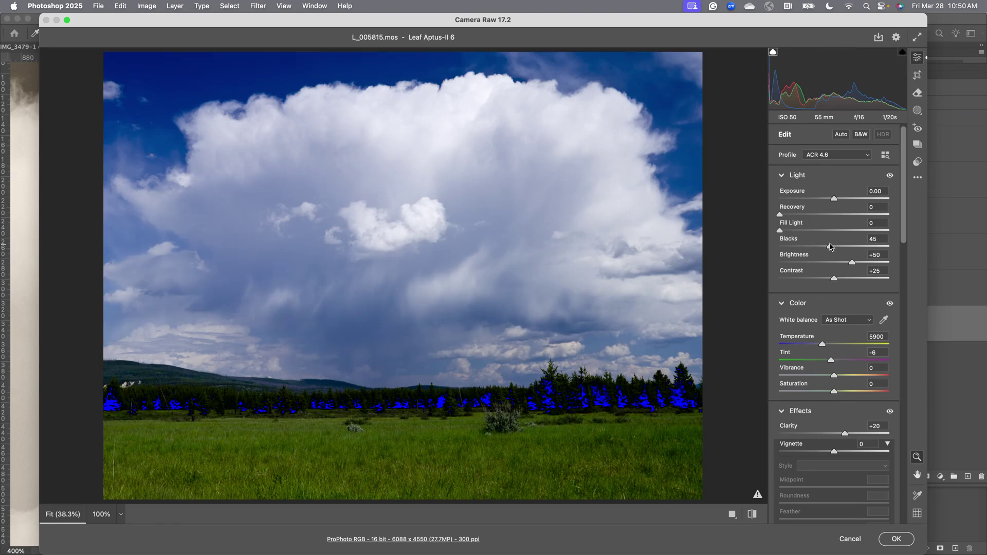
pyautogui.moveTo(780, 230); pyautogui.dragTo(830, 199)
# Set the raw cloud photo's Brightness to -1, Exposure +0.61, Recovery 33, Fill Light 26 and Blacks 0, and apply the Camera Raw edit.
pyautogui.moveTo(851, 262); pyautogui.dragTo(831, 263)
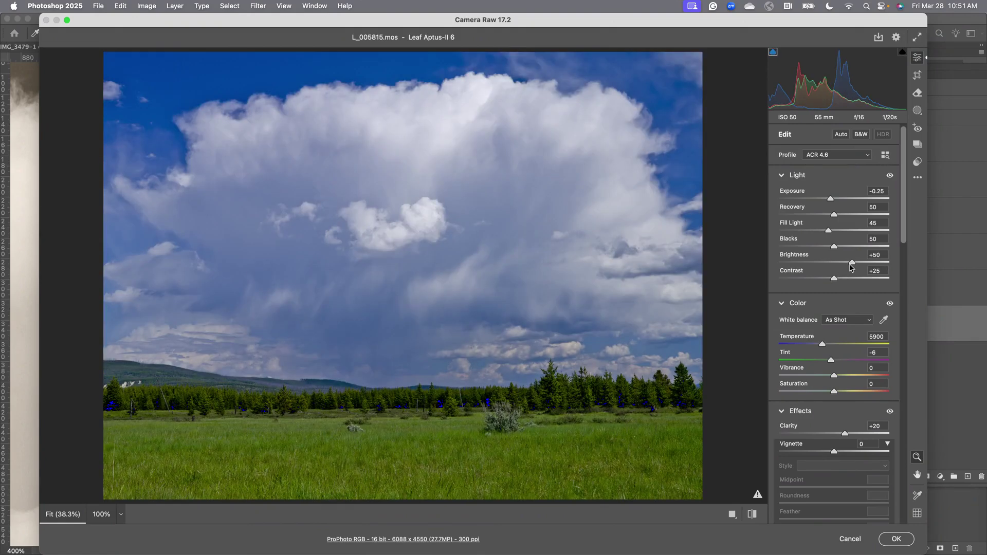
pyautogui.moveTo(851, 263); pyautogui.dragTo(834, 263)
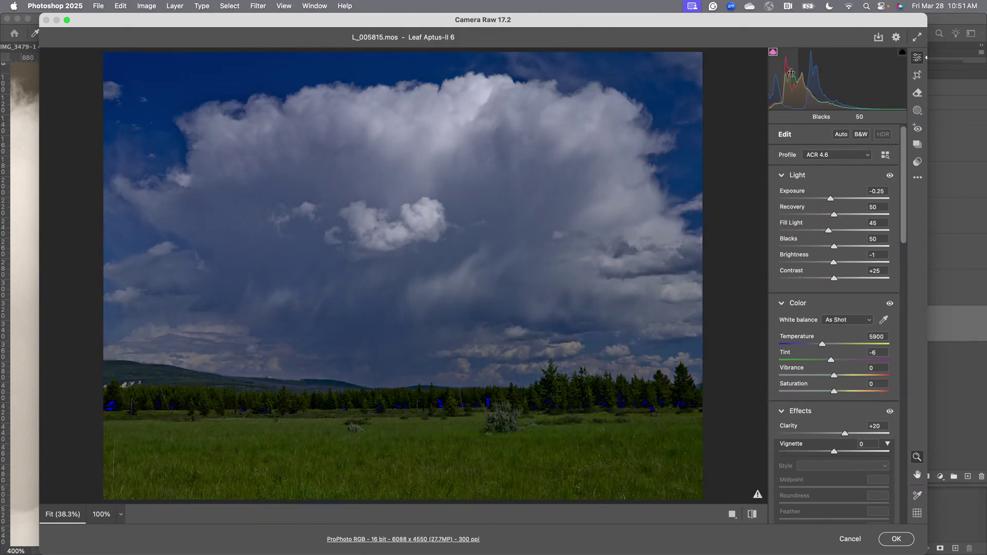
pyautogui.moveTo(791, 73); pyautogui.dragTo(800, 97)
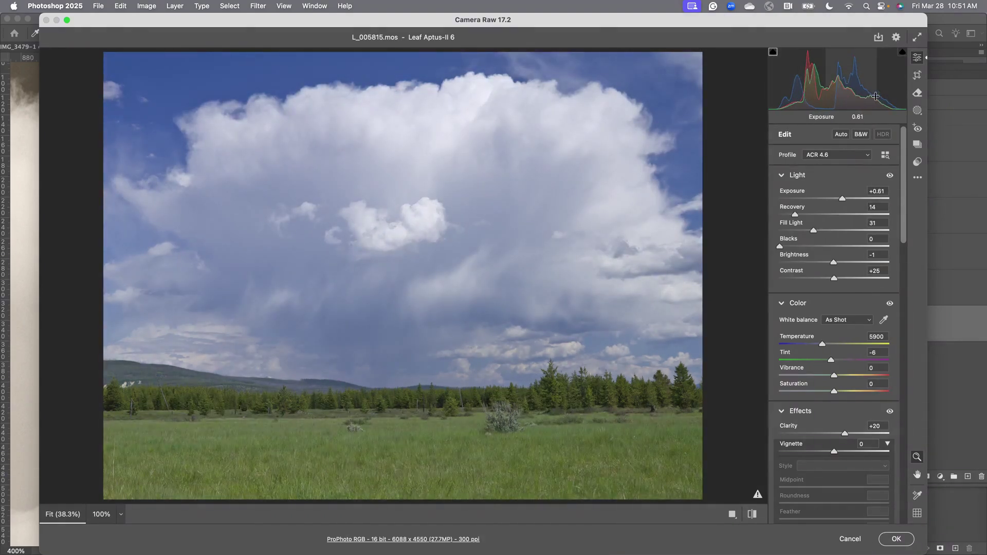
pyautogui.moveTo(875, 96); pyautogui.dragTo(885, 96)
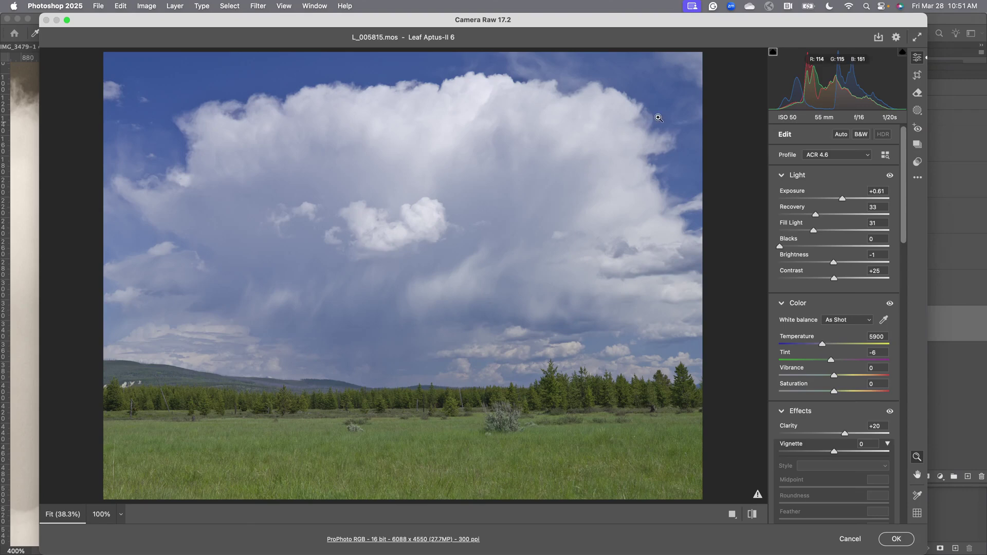
pyautogui.moveTo(816, 92); pyautogui.dragTo(811, 91)
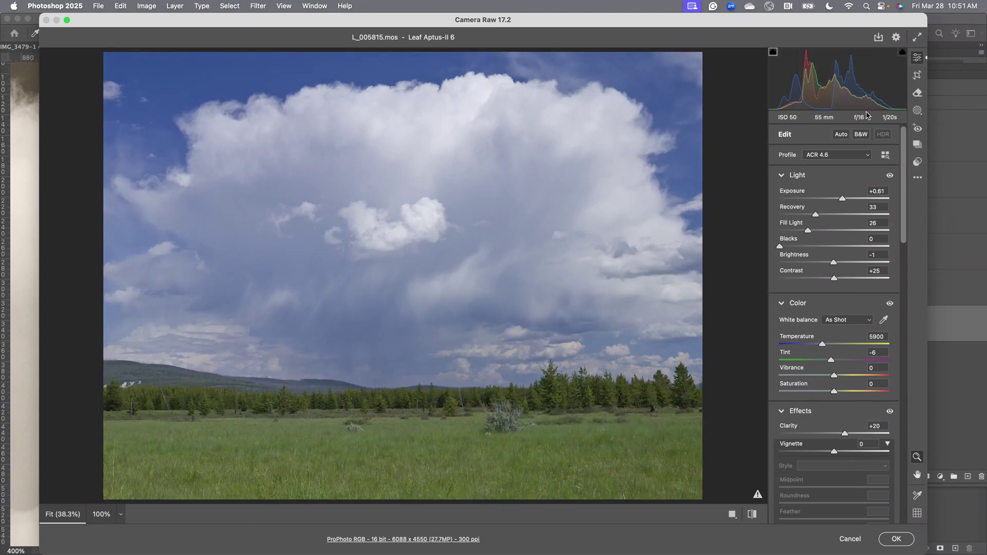
pyautogui.click(894, 539)
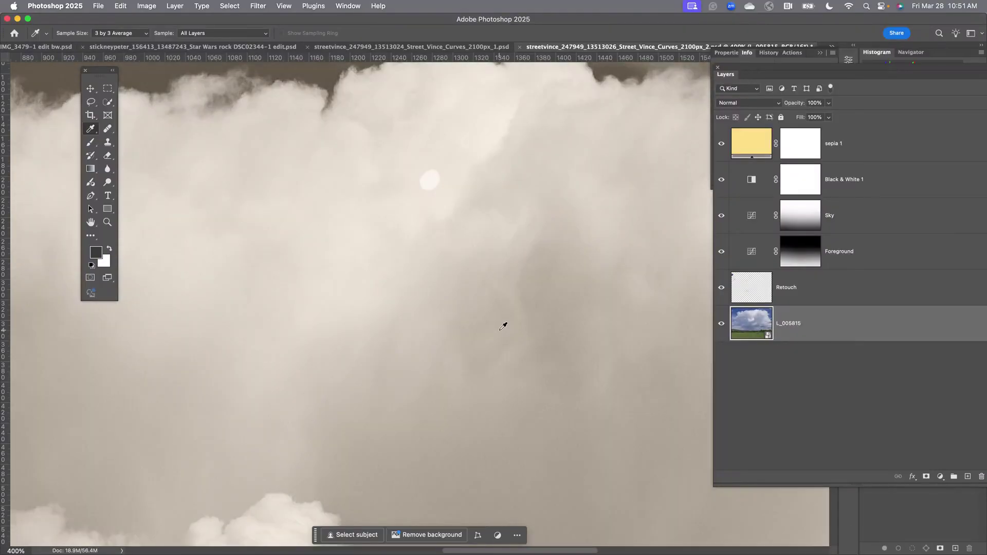
# View the full sepia image and toggle the Retouch layer's visibility to compare, leaving it hidden.
pyautogui.press('super+0')
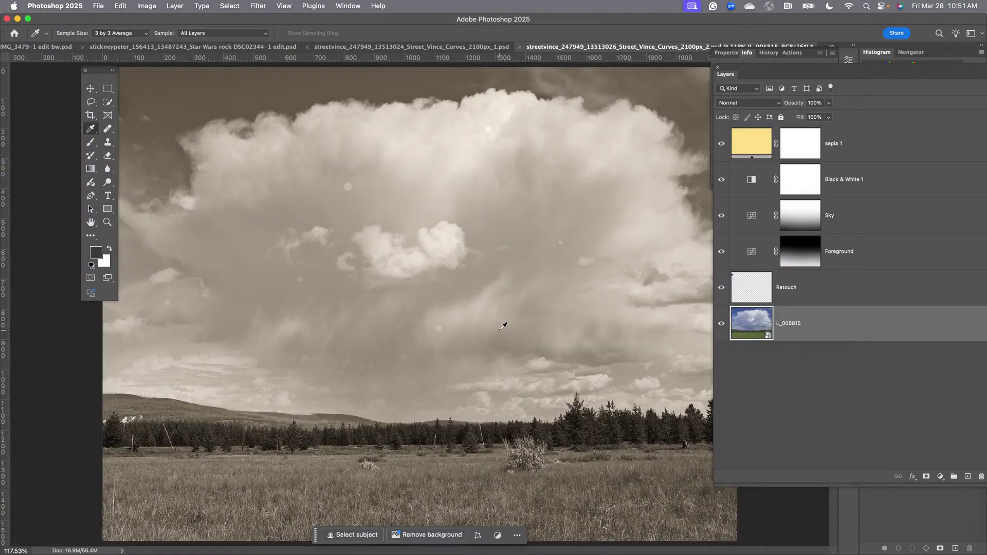
pyautogui.click(720, 287)
pyautogui.click(721, 288)
pyautogui.click(720, 290)
pyautogui.click(720, 291)
# Toggle the Sky and Foreground curves layers' visibility to compare the effect of each on the sepia image.
pyautogui.click(722, 218)
pyautogui.click(721, 218)
pyautogui.click(722, 218)
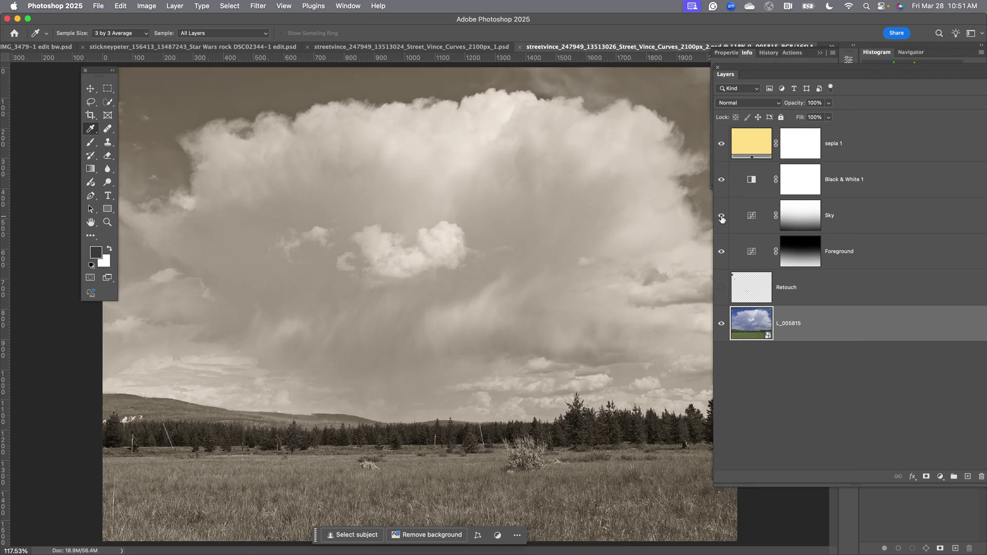
pyautogui.click(721, 217)
pyautogui.click(721, 218)
pyautogui.click(721, 218)
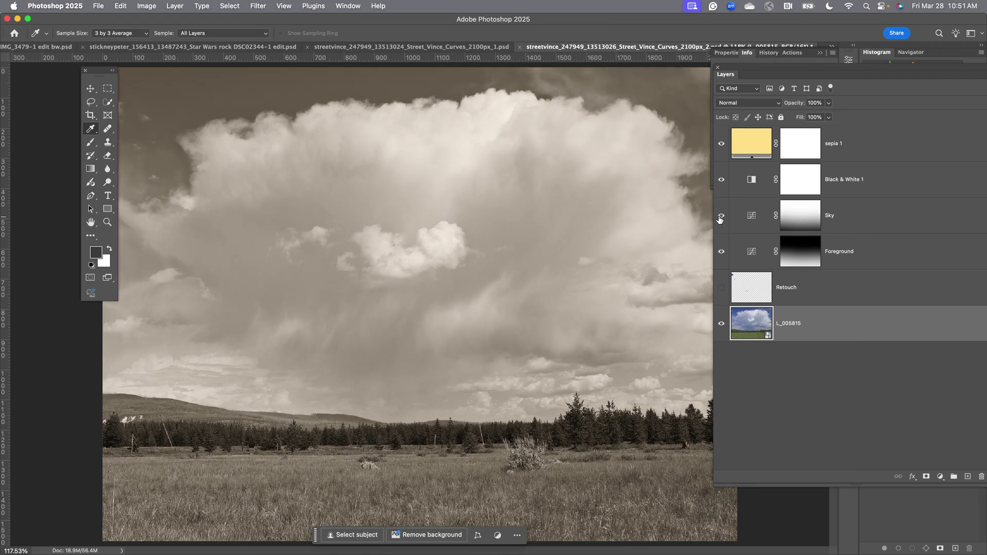
pyautogui.click(722, 218)
pyautogui.click(722, 252)
pyautogui.click(722, 252)
# Move the Foreground curve's white point to input 128, output 255, and compare the image with and without the adjustment.
pyautogui.doubleClick(751, 251)
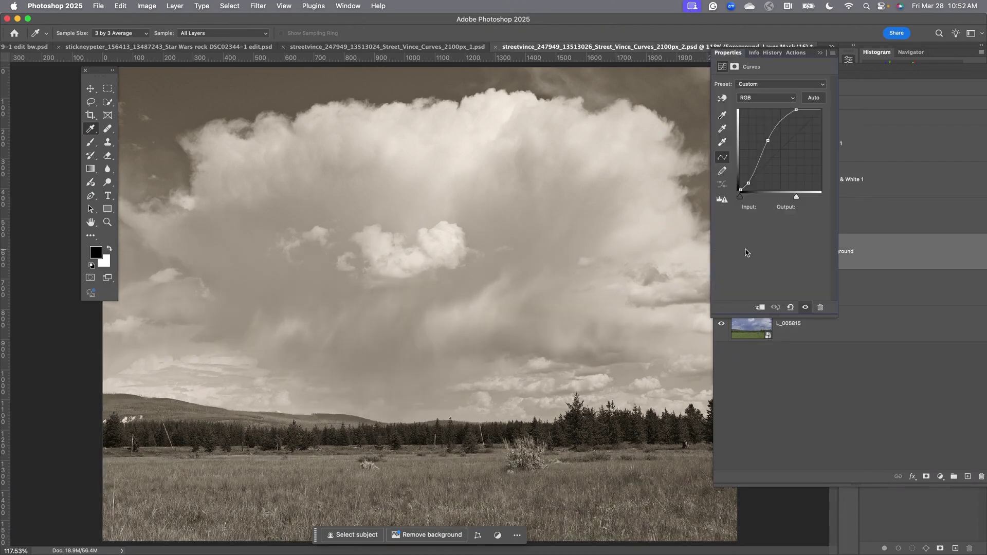
pyautogui.moveTo(796, 109)
pyautogui.mouseDown()
pyautogui.moveTo(785, 109)
pyautogui.moveTo(767, 140)
pyautogui.moveTo(781, 109)
pyautogui.mouseUp()
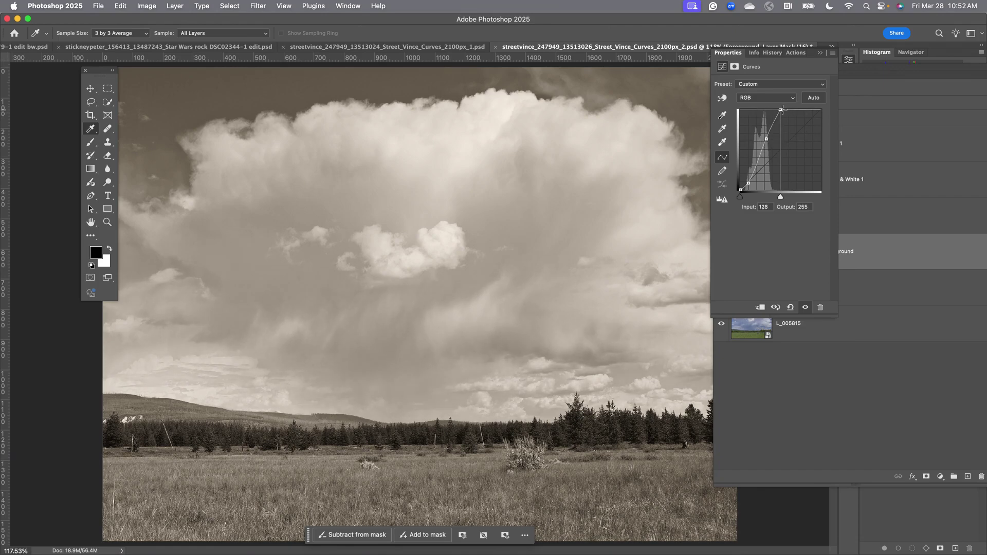
pyautogui.click(804, 306)
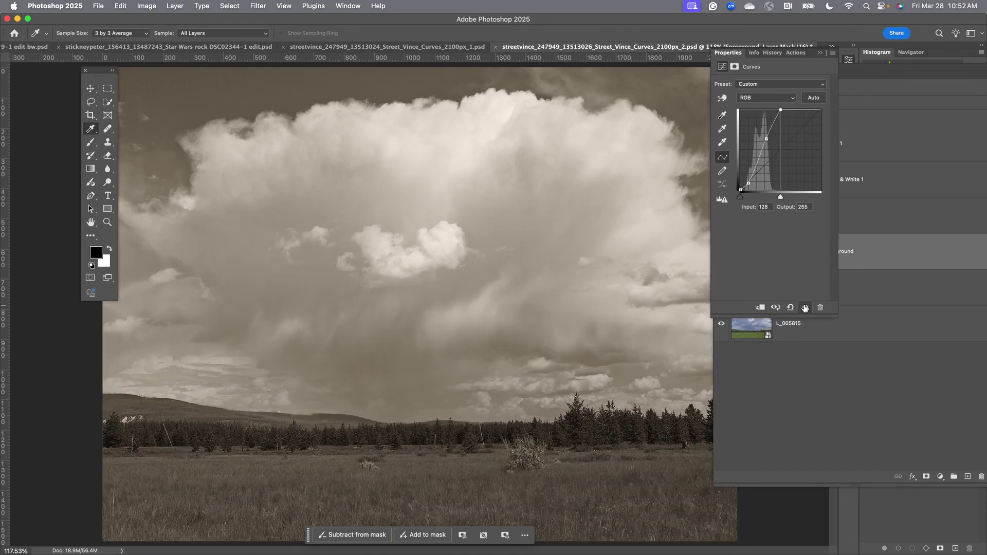
pyautogui.click(805, 307)
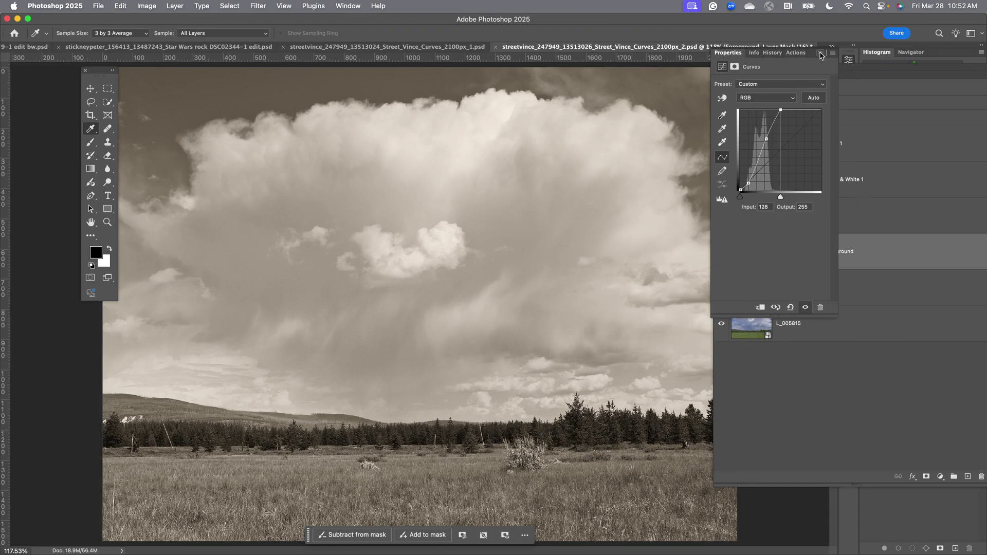
# Collapse the curve settings and close the sepia cloud document without saving changes.
pyautogui.click(820, 52)
pyautogui.press('super+w')
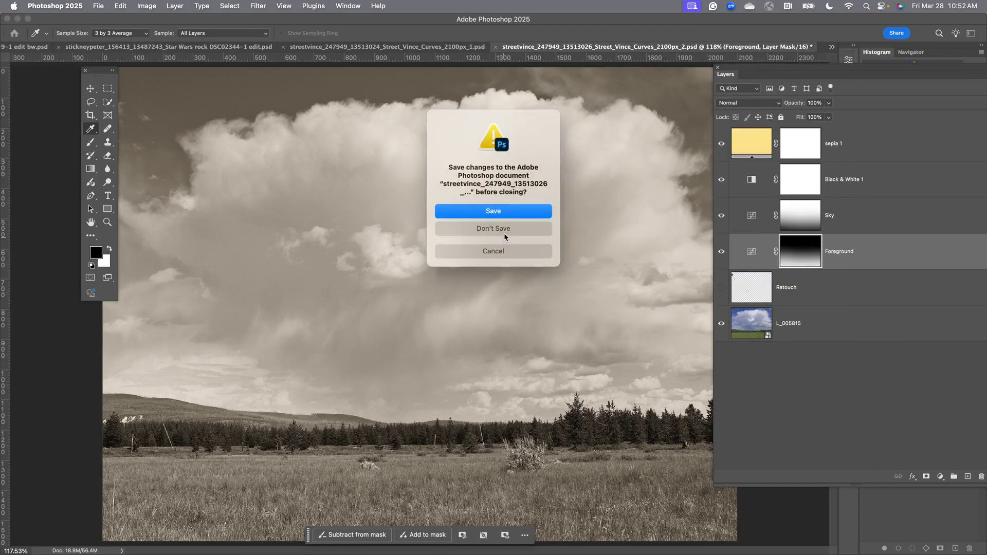
pyautogui.click(497, 229)
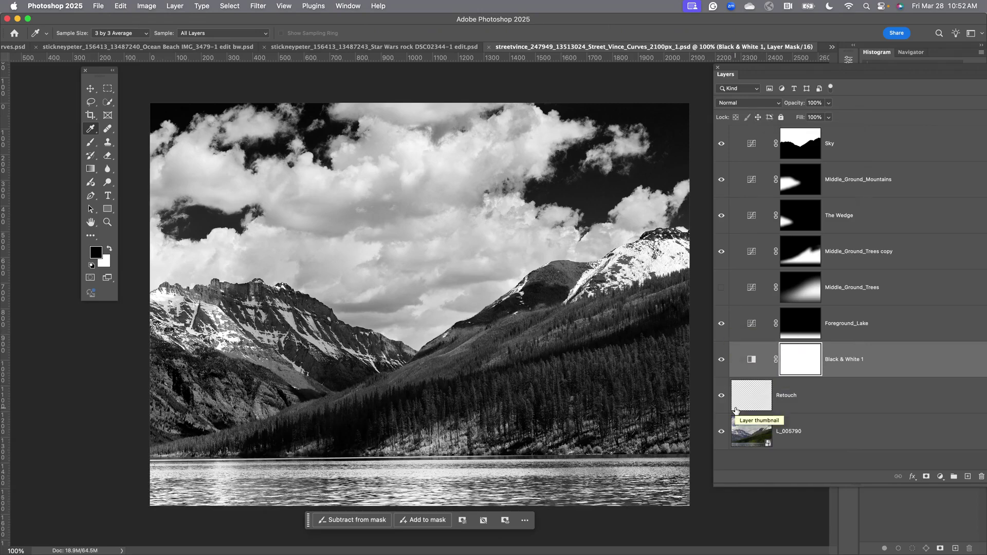
# Isolate the L_005790 photo layer and the Black & White 1 layer in turn, restoring all layers after each check.
pyautogui.keyDown('alt'); pyautogui.click(720, 433); pyautogui.keyUp('alt')
pyautogui.keyDown('alt'); pyautogui.click(720, 434); pyautogui.keyUp('alt')
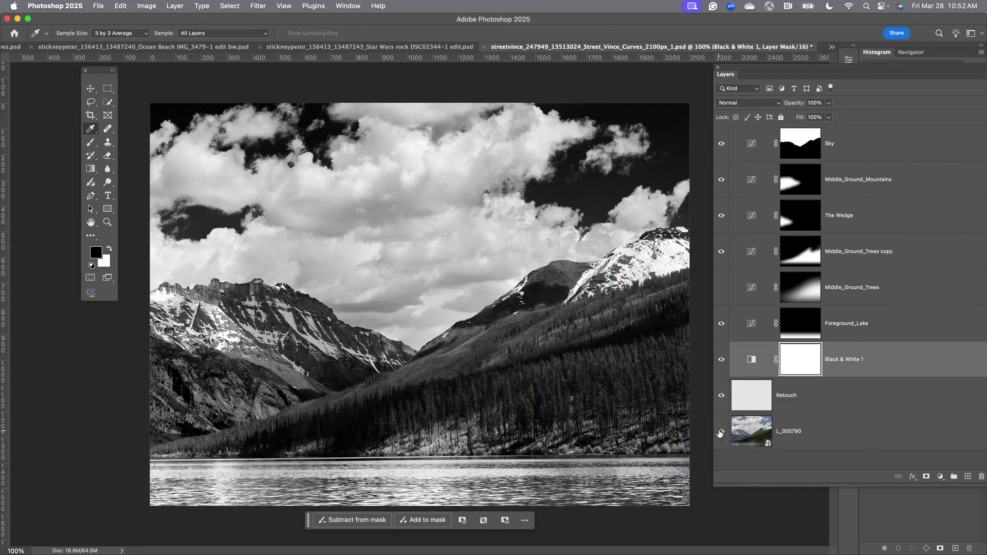
pyautogui.keyDown('alt'); pyautogui.click(720, 433); pyautogui.keyUp('alt')
pyautogui.keyDown('alt'); pyautogui.click(720, 434); pyautogui.keyUp('alt')
pyautogui.keyDown('alt'); pyautogui.click(721, 359); pyautogui.keyUp('alt')
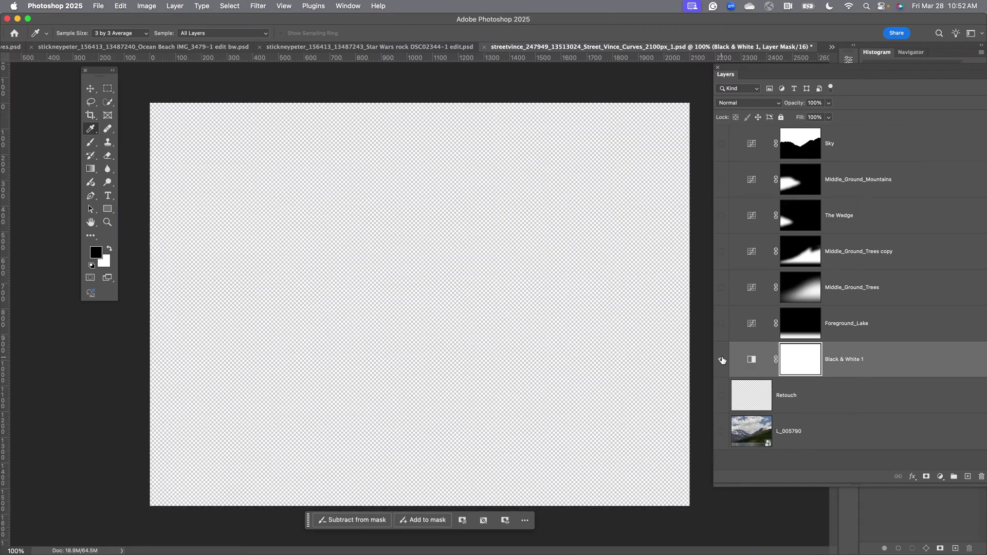
pyautogui.keyDown('alt'); pyautogui.click(722, 360); pyautogui.keyUp('alt')
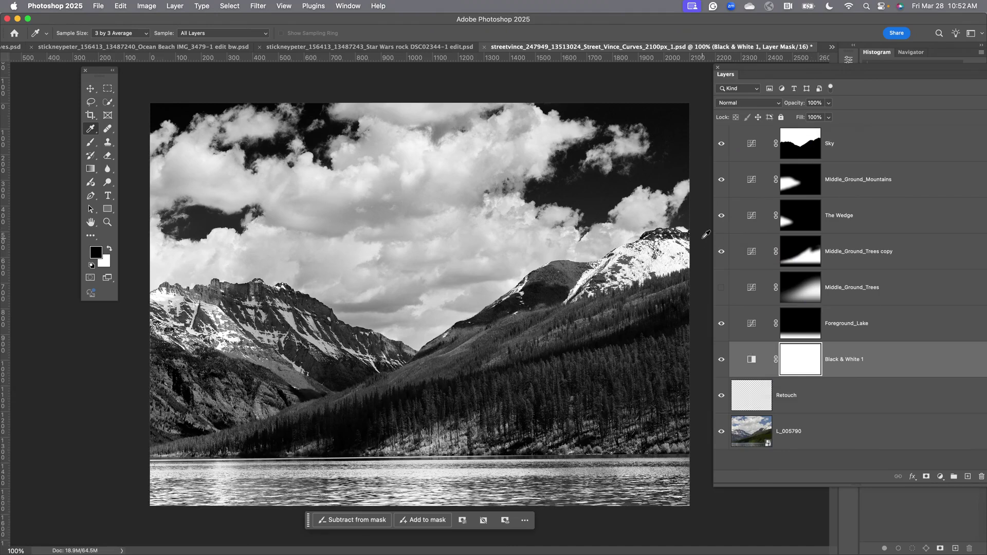
# Close the mountain lake document without saving, and hide the sky, rocks and Black & White 1 layers in the beach image.
pyautogui.press('super+w')
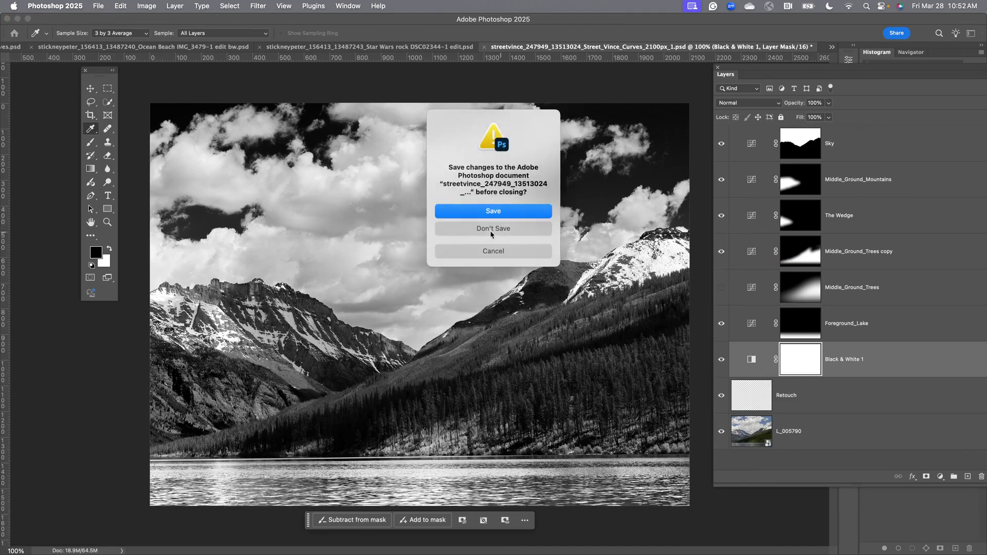
pyautogui.click(492, 231)
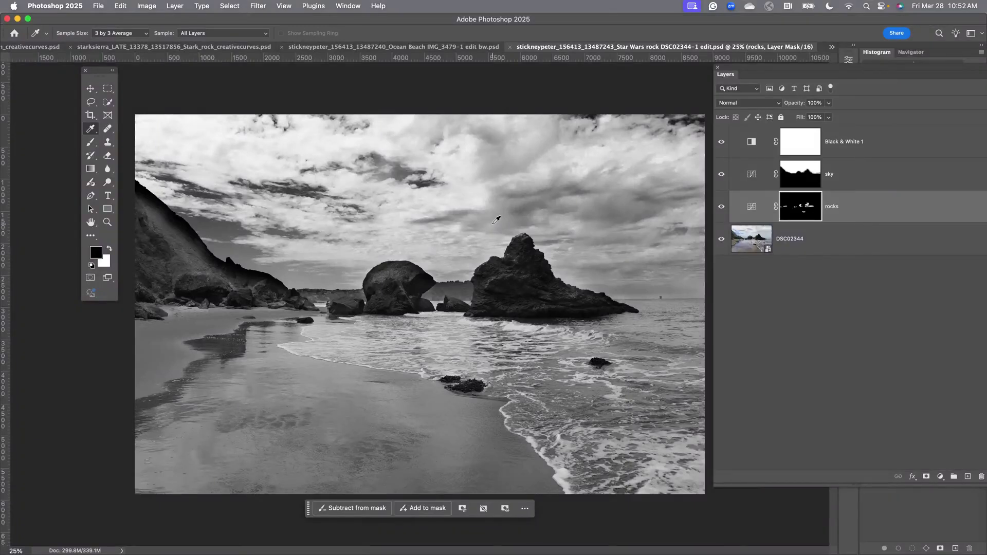
pyautogui.click(726, 184)
pyautogui.click(722, 208)
pyautogui.click(721, 144)
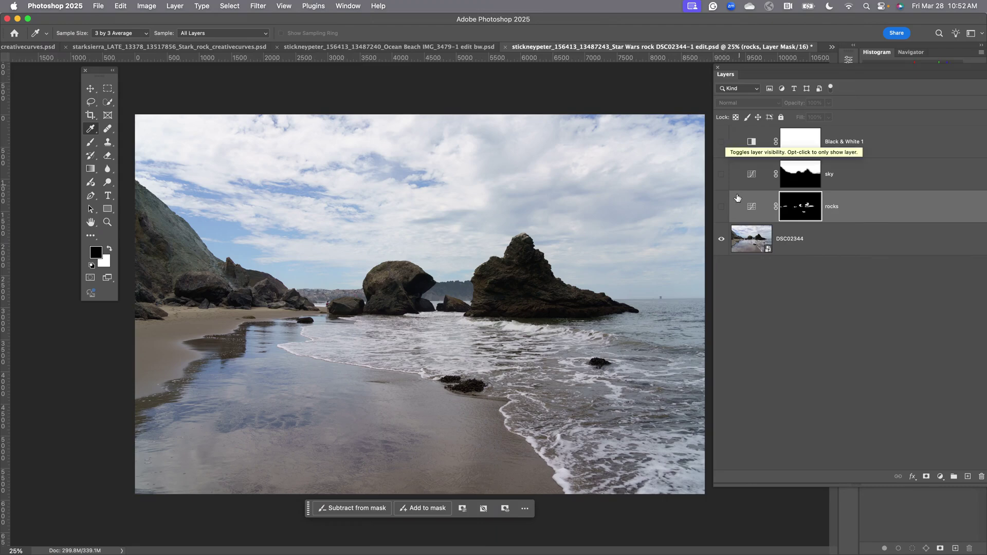
# Edit the DSC02344 smart object in Camera Raw with Blacks +58, Shadows +42 and Exposure -0.10, and apply the changes.
pyautogui.doubleClick(754, 238)
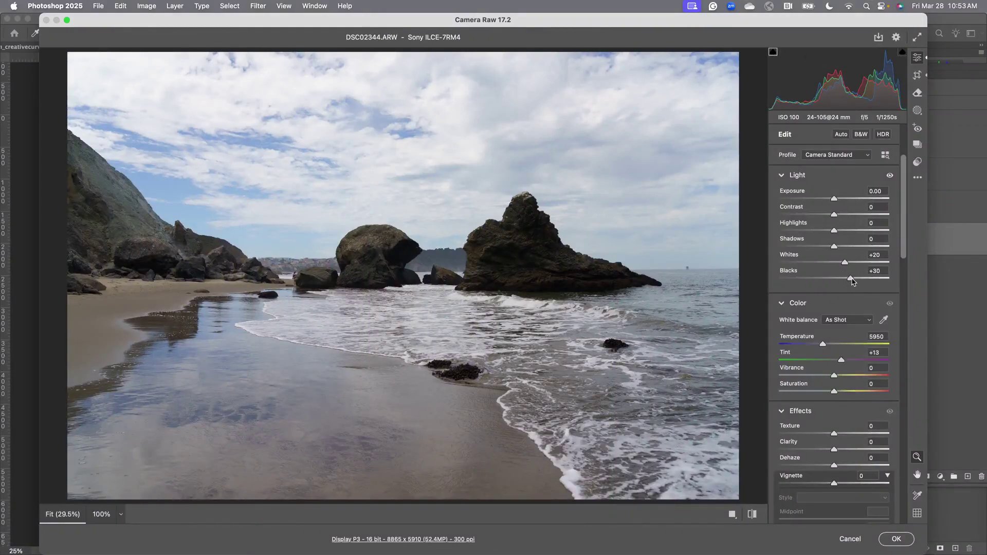
pyautogui.moveTo(851, 280); pyautogui.dragTo(866, 278)
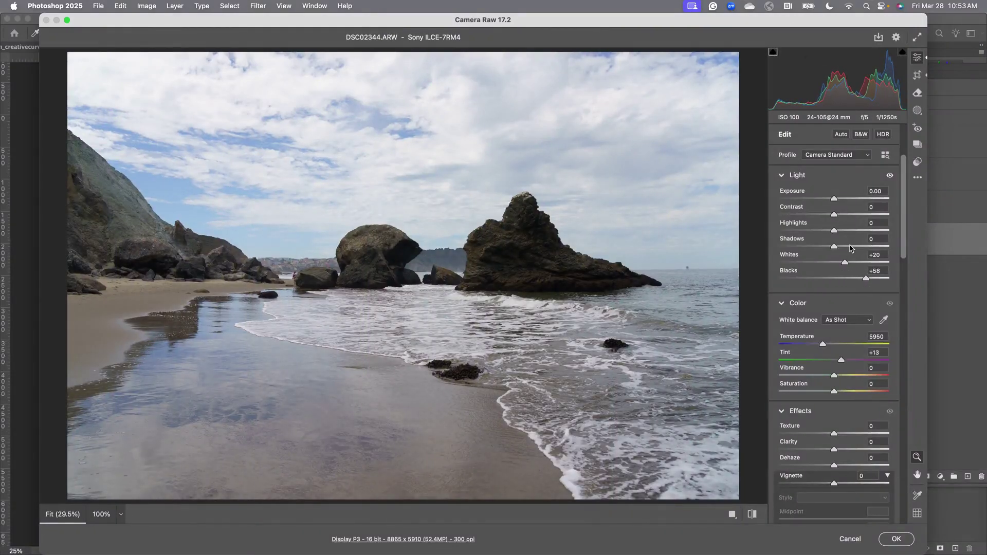
pyautogui.moveTo(834, 247); pyautogui.dragTo(870, 248)
pyautogui.moveTo(811, 92)
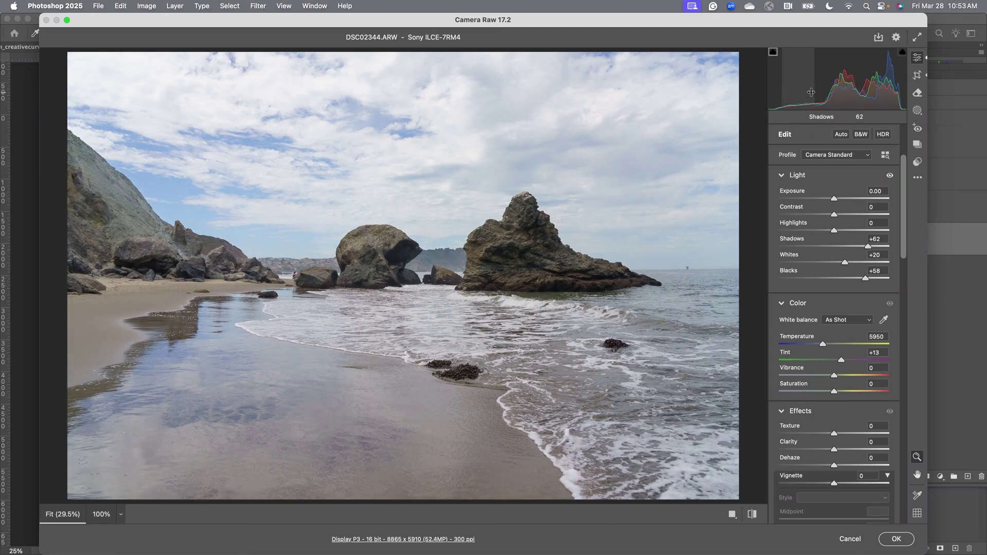
pyautogui.moveTo(811, 92); pyautogui.dragTo(803, 92)
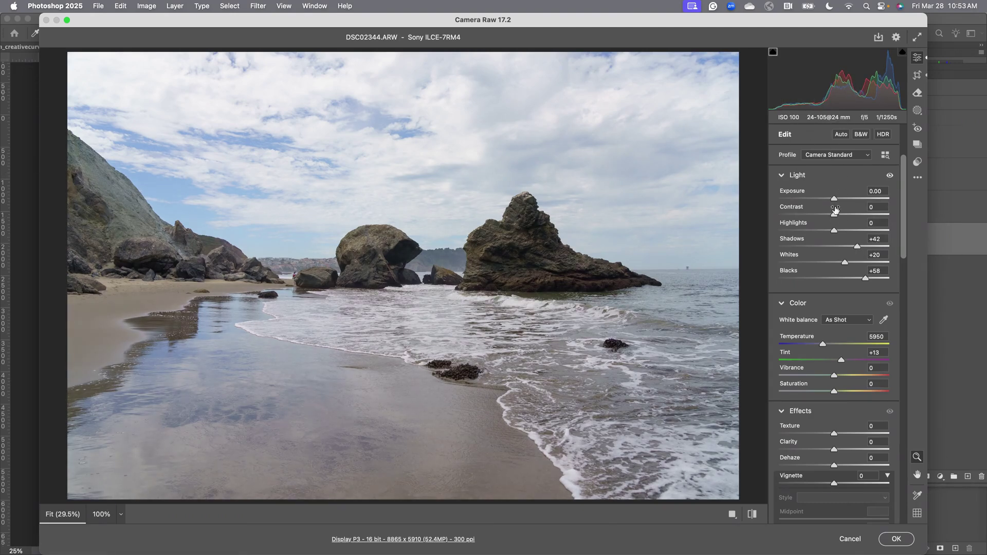
pyautogui.moveTo(834, 199); pyautogui.dragTo(832, 200)
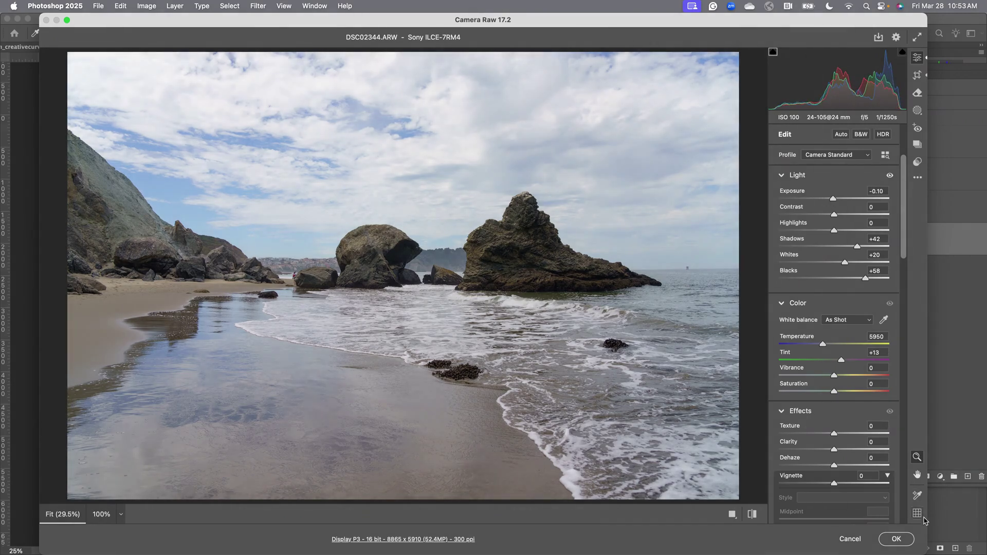
pyautogui.click(896, 539)
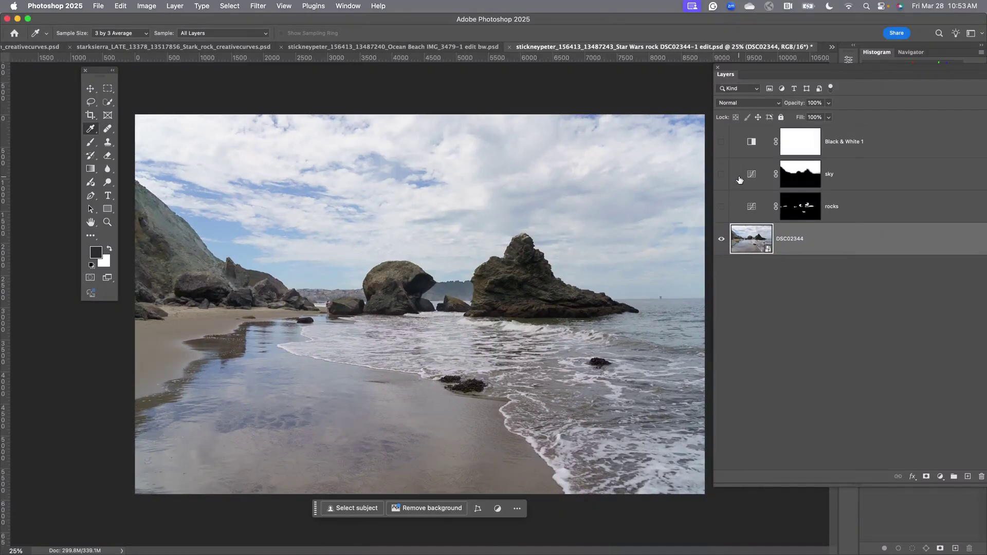
# Move the Black & White 1 layer directly above DSC02344 and make it visible.
pyautogui.moveTo(850, 144); pyautogui.dragTo(842, 211)
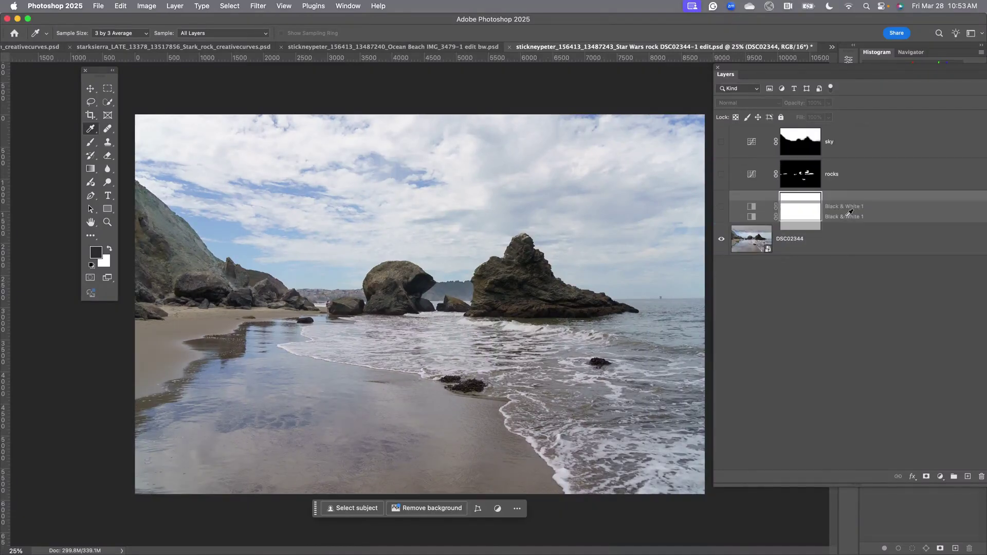
pyautogui.click(721, 207)
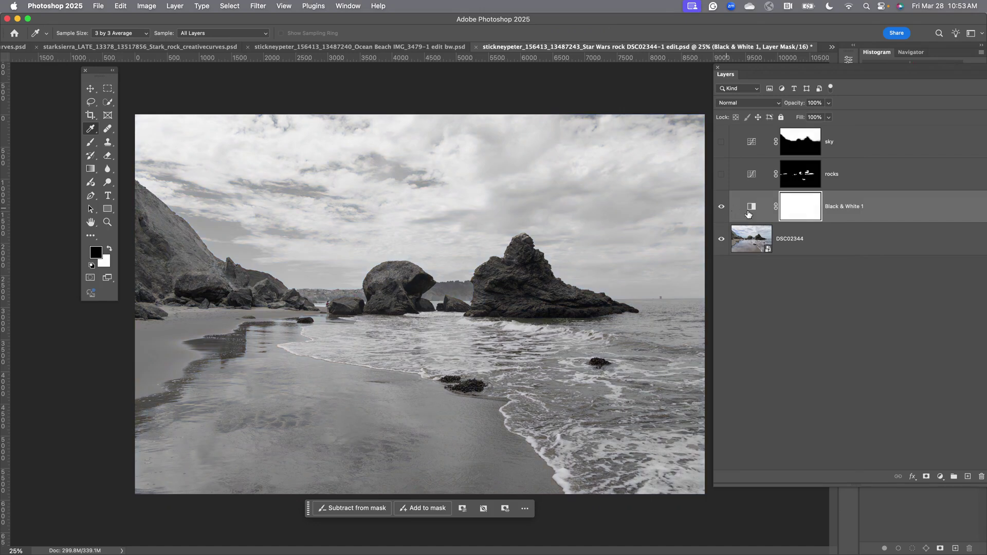
# Add an empty layer directly above DSC02344 and name it retouching.
pyautogui.click(799, 240)
pyautogui.click(966, 477)
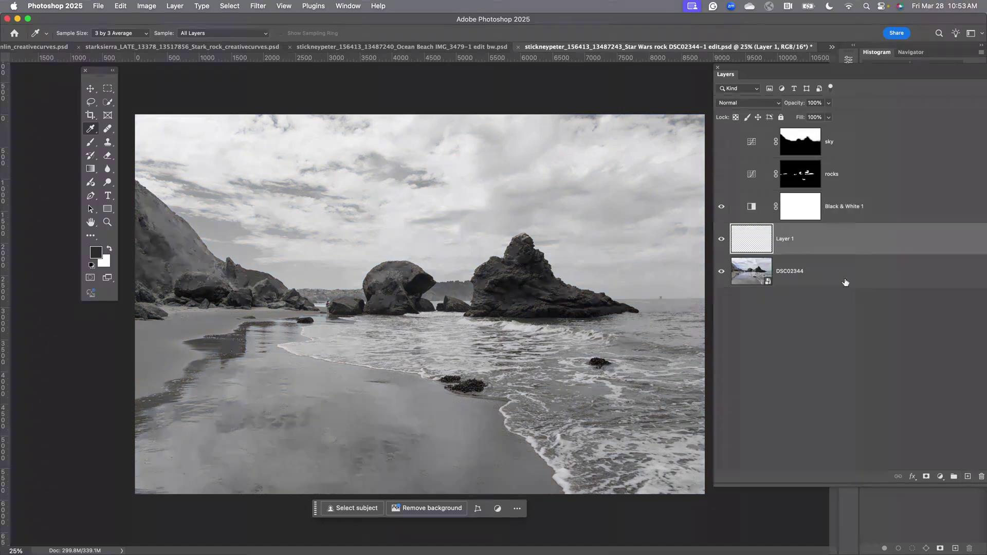
pyautogui.doubleClick(785, 239)
pyautogui.write('retouching')
pyautogui.press('Return')
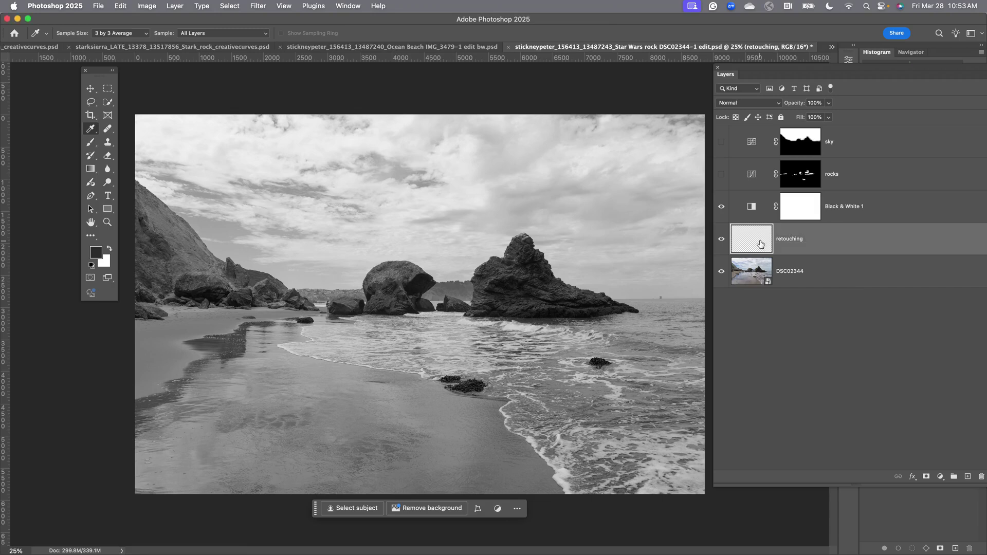
# Show the rocks curves layer, toggling it to compare its effect, and open its curve settings.
pyautogui.click(721, 174)
pyautogui.click(721, 175)
pyautogui.click(721, 174)
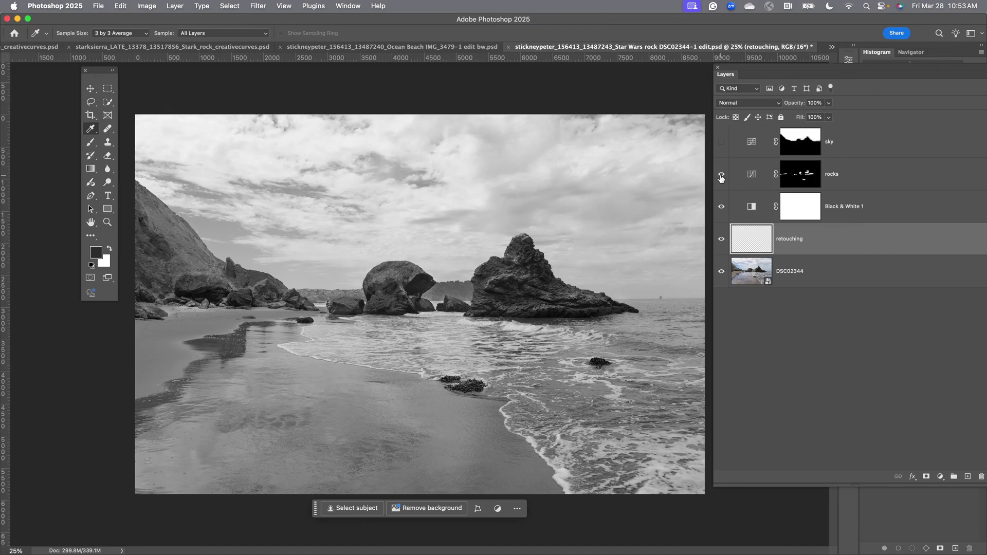
pyautogui.click(721, 174)
pyautogui.click(721, 174)
pyautogui.doubleClick(752, 175)
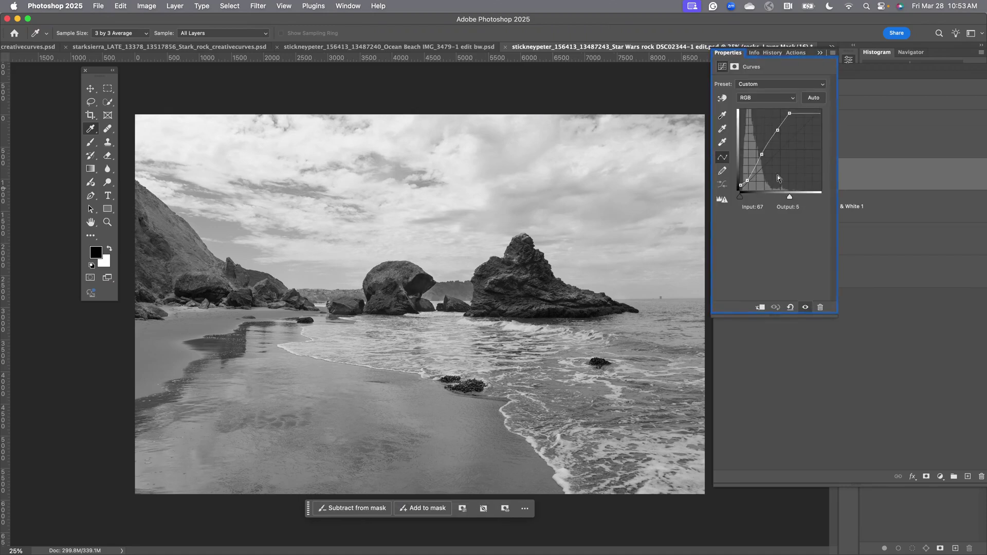
# Reset the rocks curve and reshape it to brighten the image, with a point at Input 68, Output 170.
pyautogui.click(791, 308)
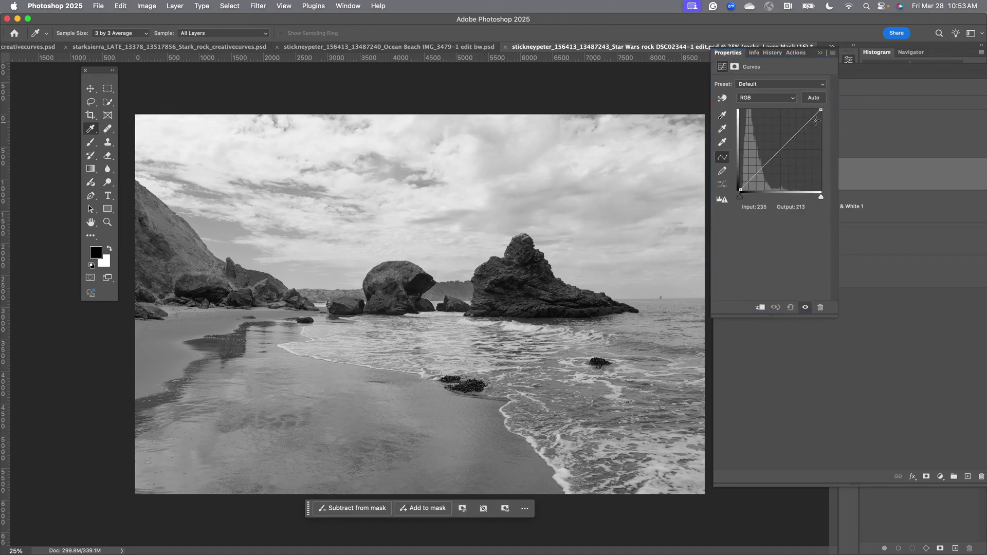
pyautogui.moveTo(821, 110); pyautogui.dragTo(762, 136)
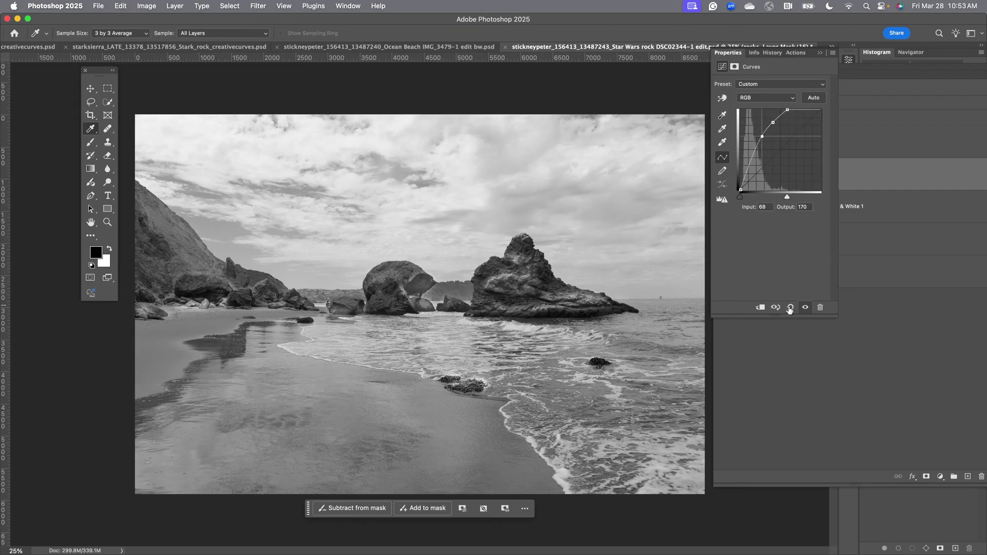
pyautogui.click(886, 123)
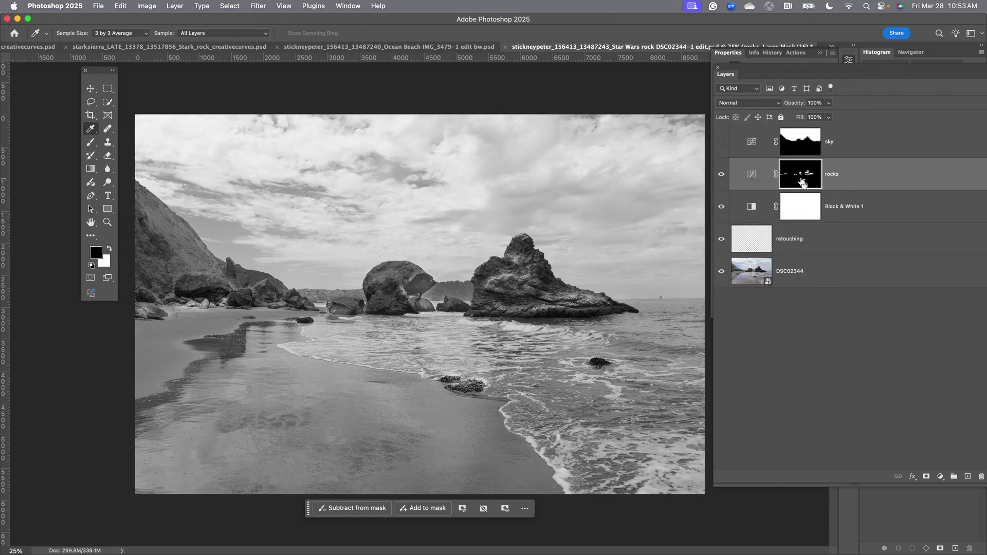
# Fill the rocks layer mask with black and ready a white Brush at size 300.
pyautogui.press('super+i')
pyautogui.hotkey('alt', 'BackSpace')
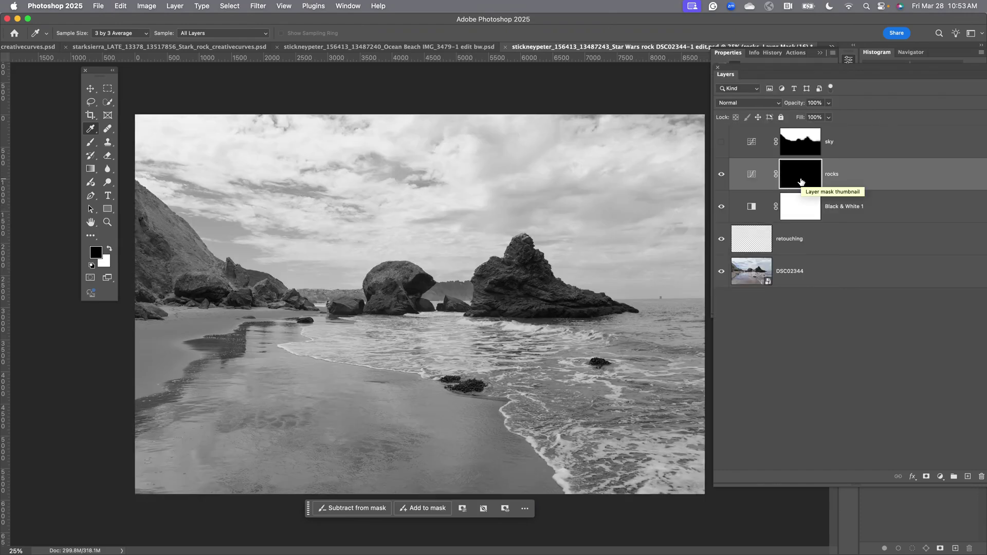
pyautogui.click(110, 250)
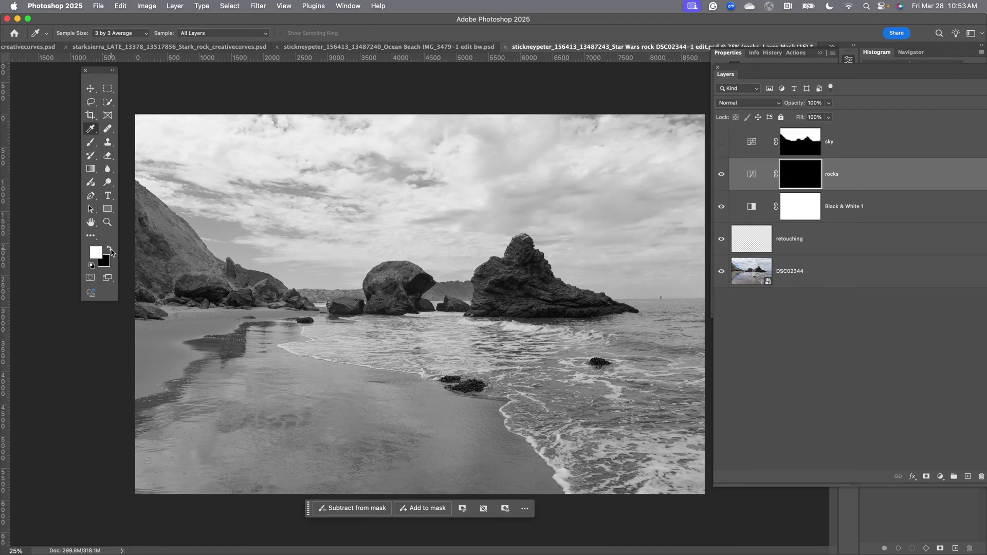
pyautogui.click(91, 142)
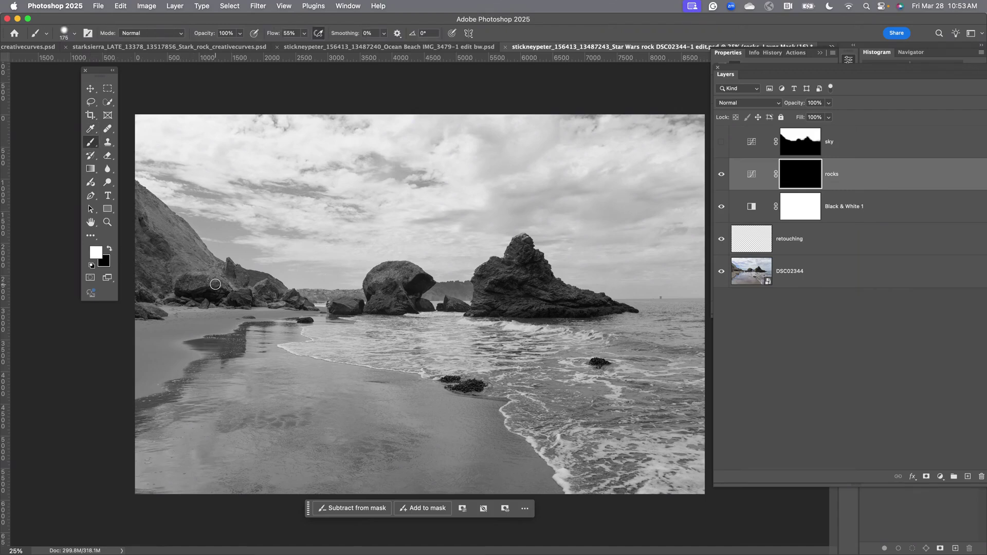
pyautogui.press(']')
pyautogui.press(']')
pyautogui.press(']')
# Rename the rocks curves layer as lighten curve / dodge curve.
pyautogui.doubleClick(841, 174)
pyautogui.press('BackSpace')
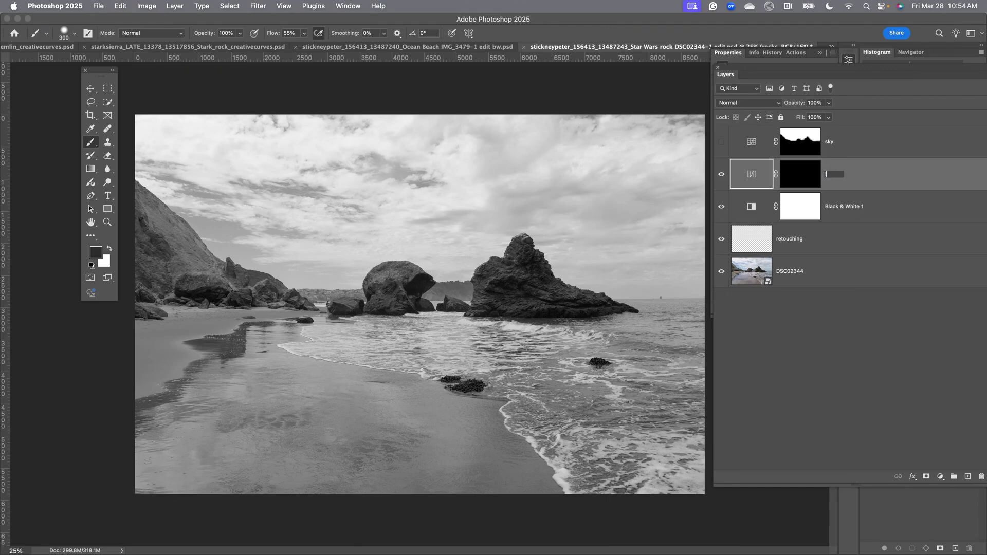
pyautogui.write('lighten curve / dodge curve')
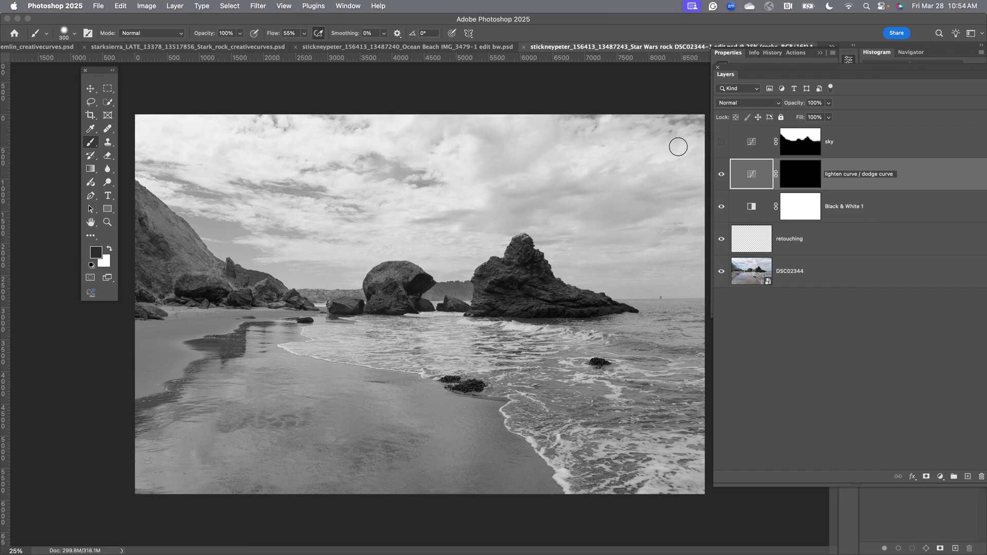
# Set the brush opacity to 11%, add an empty layer directly above Black & White 1 and brush over the rocks on it.
pyautogui.click(240, 33)
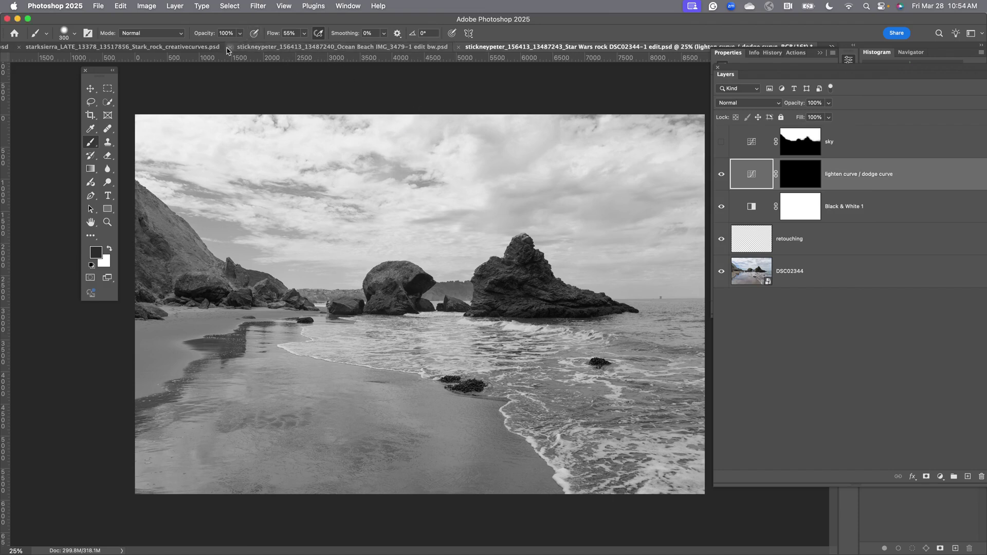
pyautogui.moveTo(238, 45); pyautogui.dragTo(197, 51)
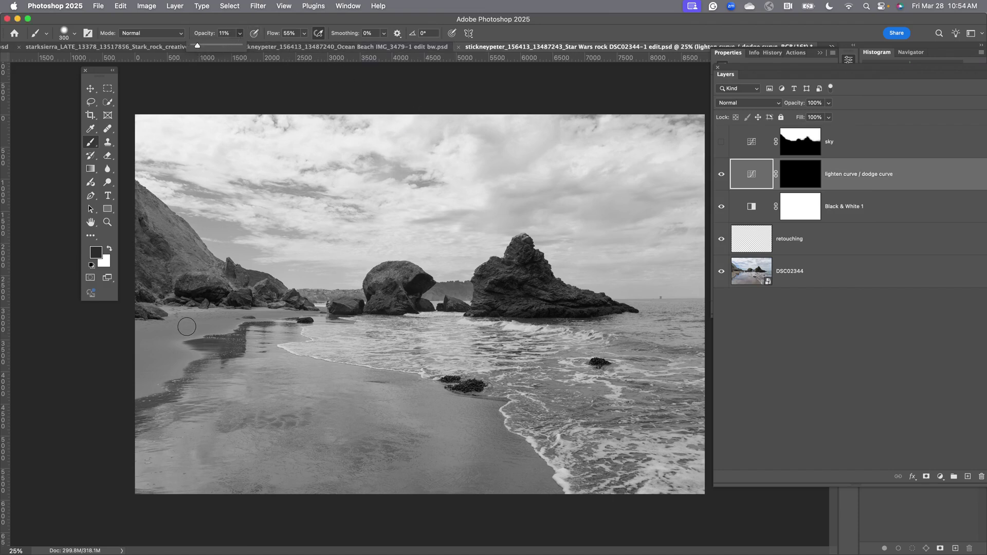
pyautogui.press('super+alt+shift+n')
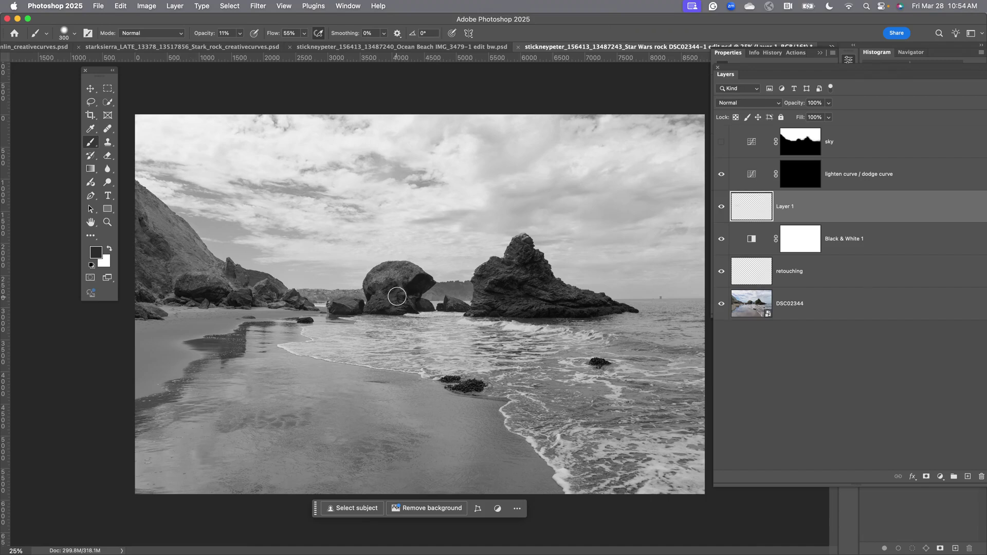
pyautogui.moveTo(581, 300)
pyautogui.mouseDown()
pyautogui.moveTo(489, 293)
pyautogui.moveTo(524, 278)
pyautogui.moveTo(518, 288)
pyautogui.mouseUp()
# Make white the foreground color and clear the brush strokes from Layer 1.
pyautogui.click(110, 249)
pyautogui.click(804, 239)
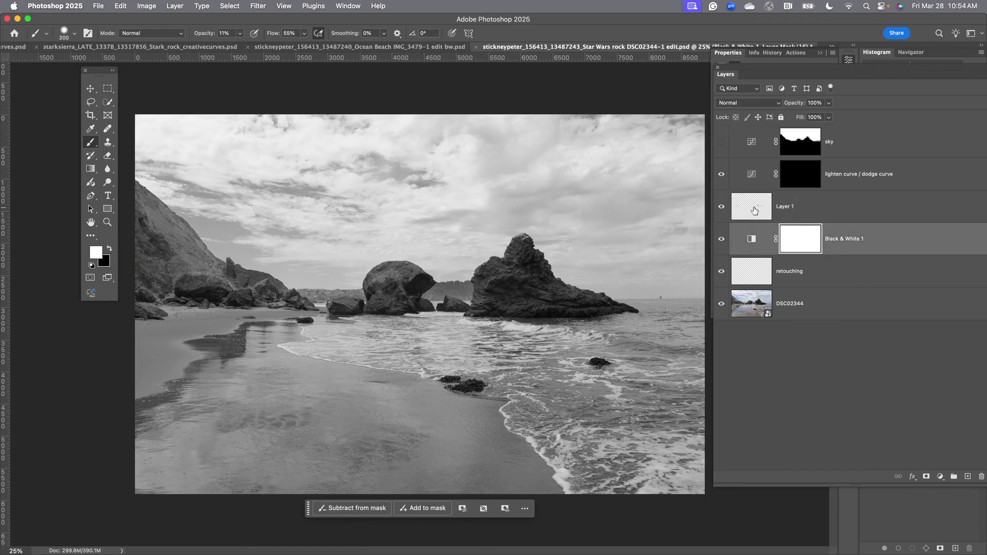
pyautogui.click(810, 176)
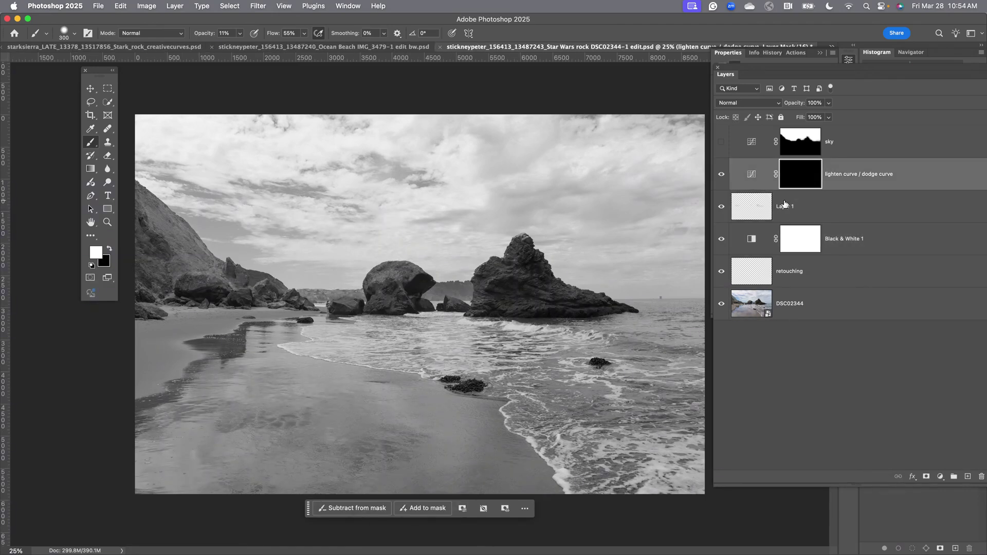
pyautogui.click(749, 207)
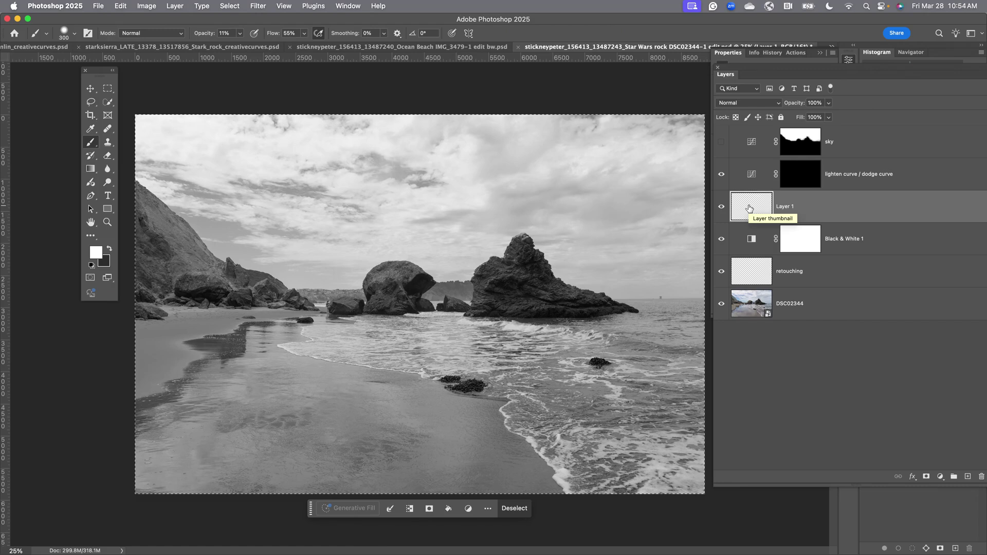
# Paint white at 11% opacity over the rocks on the dodge curve's mask.
pyautogui.click(796, 174)
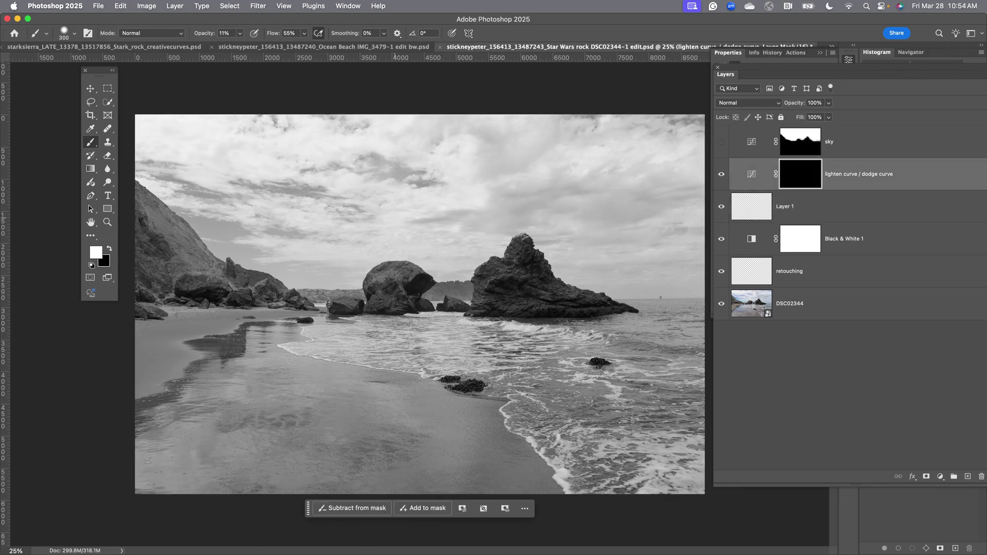
pyautogui.moveTo(184, 257)
pyautogui.mouseDown()
pyautogui.moveTo(220, 273)
pyautogui.moveTo(219, 291)
pyautogui.moveTo(203, 296)
pyautogui.moveTo(421, 285)
pyautogui.moveTo(416, 305)
pyautogui.mouseUp()
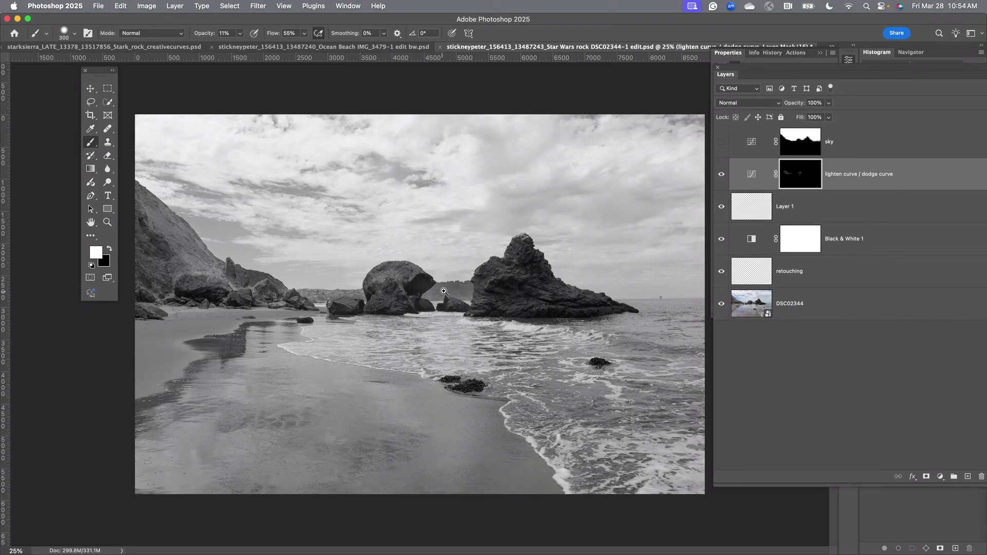
pyautogui.press('super+equal')
pyautogui.moveTo(540, 282)
pyautogui.mouseDown()
pyautogui.moveTo(384, 288)
pyautogui.moveTo(496, 298)
pyautogui.moveTo(398, 280)
pyautogui.moveTo(594, 338)
pyautogui.moveTo(403, 324)
pyautogui.moveTo(437, 308)
pyautogui.mouseUp()
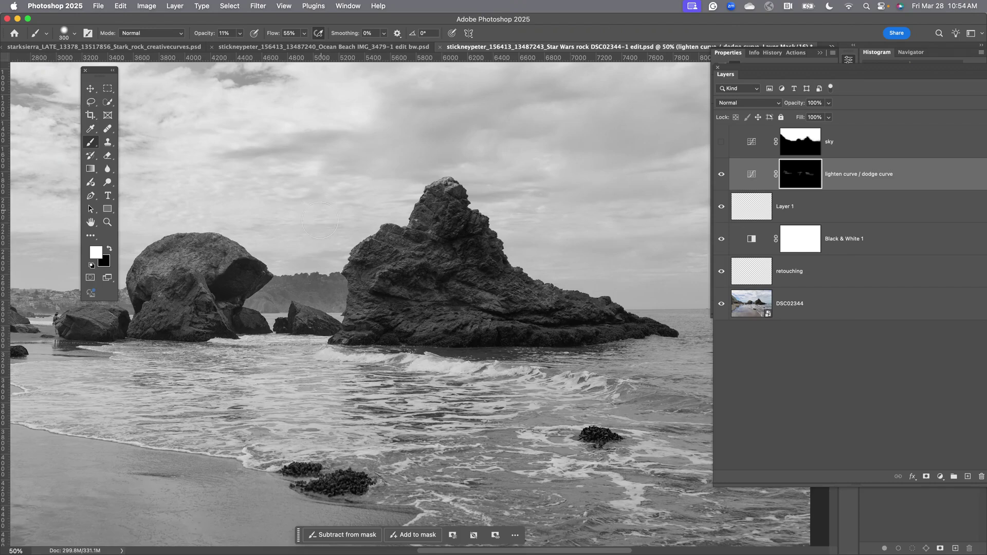
# Try painting the large rock on the dodge mask at 87% brush opacity, and undo the stroke.
pyautogui.click(240, 34)
pyautogui.moveTo(276, 50); pyautogui.dragTo(278, 50)
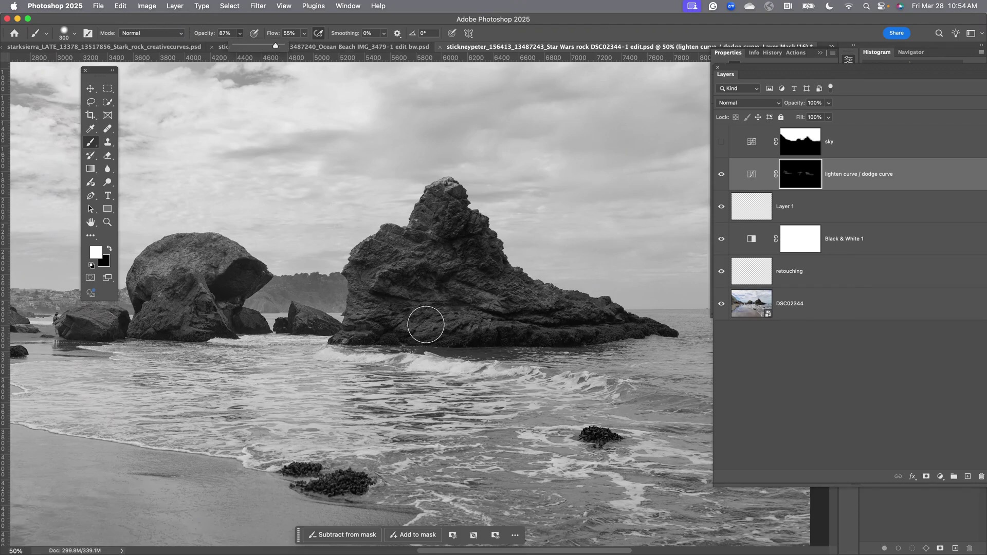
pyautogui.moveTo(393, 293)
pyautogui.mouseDown()
pyautogui.moveTo(443, 278)
pyautogui.moveTo(585, 312)
pyautogui.moveTo(404, 324)
pyautogui.moveTo(627, 329)
pyautogui.mouseUp()
pyautogui.press('super+z')
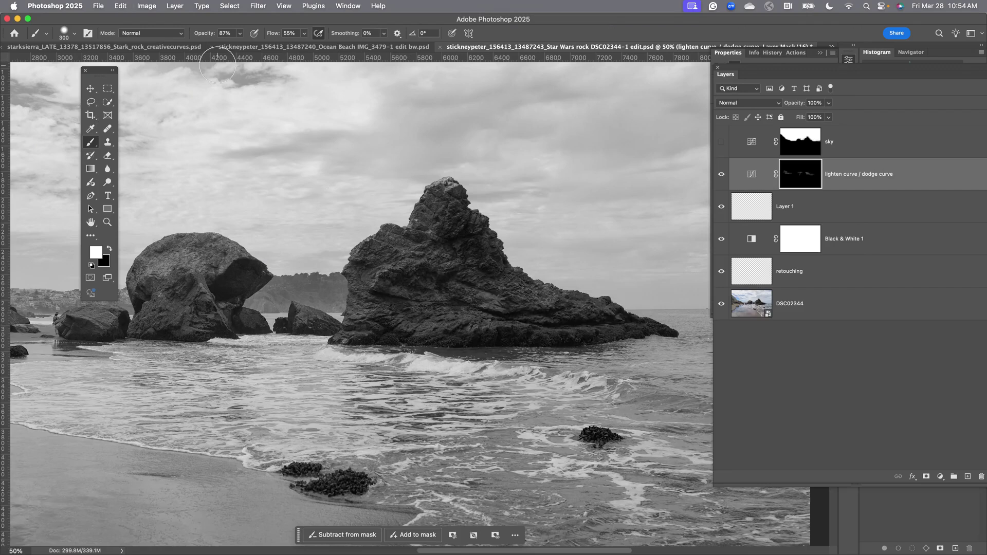
# Set the brush to 40% opacity and size 700, and paint the large rock's lower slope on the dodge mask.
pyautogui.click(238, 34)
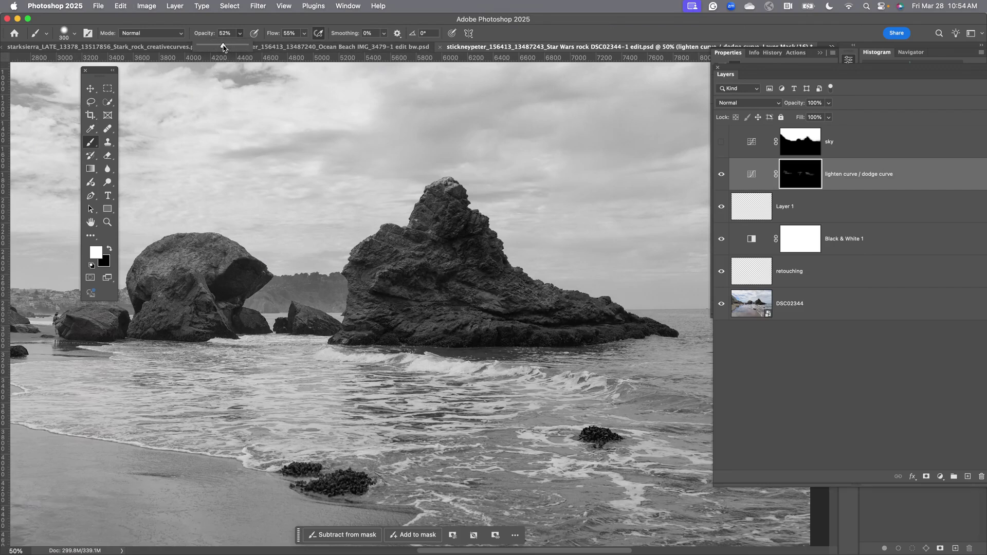
pyautogui.moveTo(222, 48); pyautogui.dragTo(218, 46)
pyautogui.press(']')
pyautogui.press(']')
pyautogui.press(']')
pyautogui.press(']')
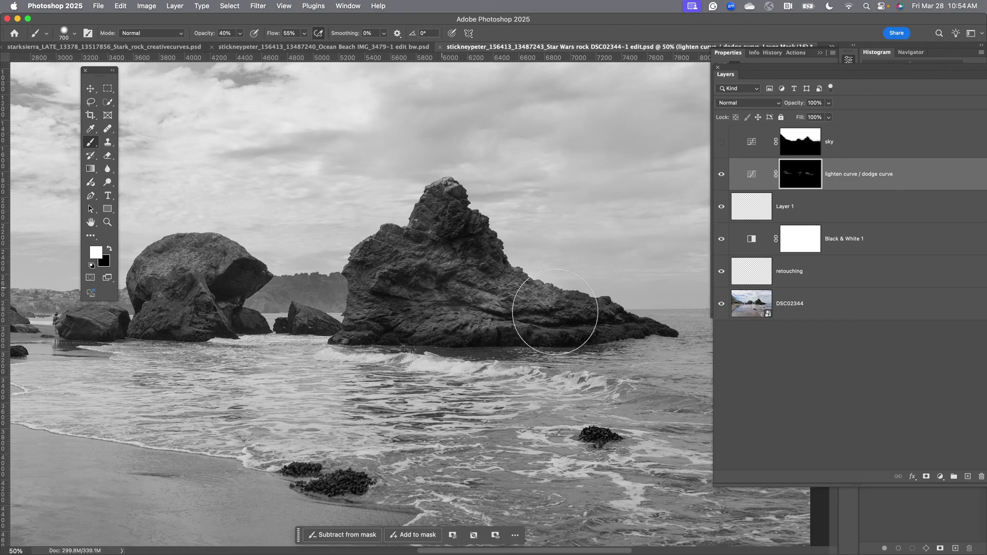
pyautogui.moveTo(555, 312)
pyautogui.mouseDown()
pyautogui.moveTo(612, 317)
pyautogui.moveTo(648, 337)
pyautogui.moveTo(403, 312)
pyautogui.moveTo(531, 327)
pyautogui.mouseUp()
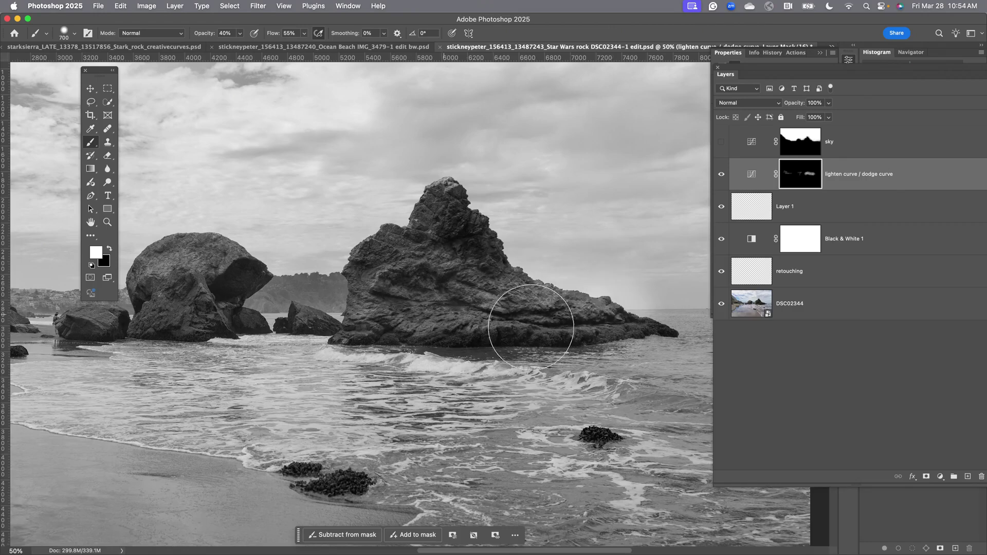
# Fit the whole image in view and make the sky curves layer visible.
pyautogui.press('space')
pyautogui.moveTo(443, 293)
pyautogui.mouseDown()
pyautogui.moveTo(538, 304)
pyautogui.moveTo(403, 248)
pyautogui.mouseUp()
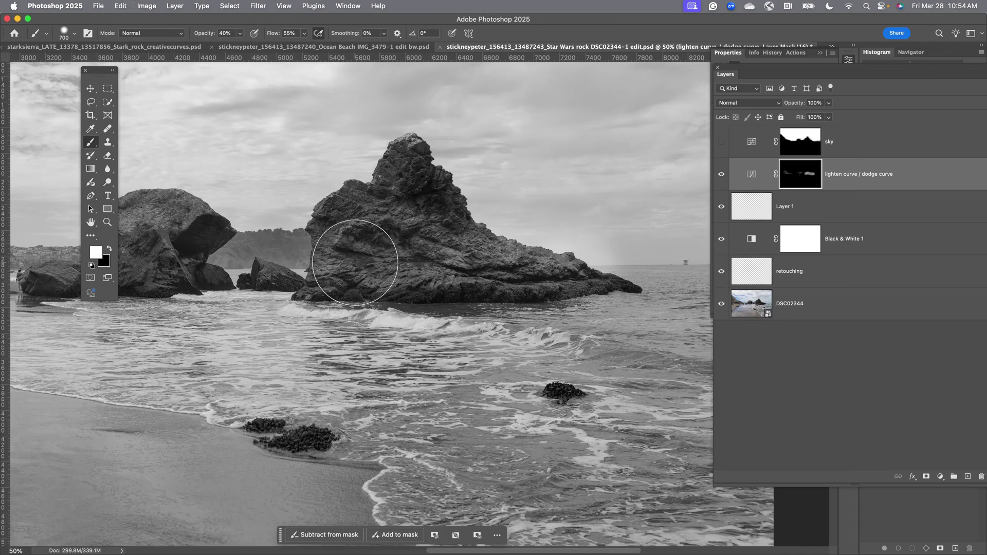
pyautogui.press('super+0')
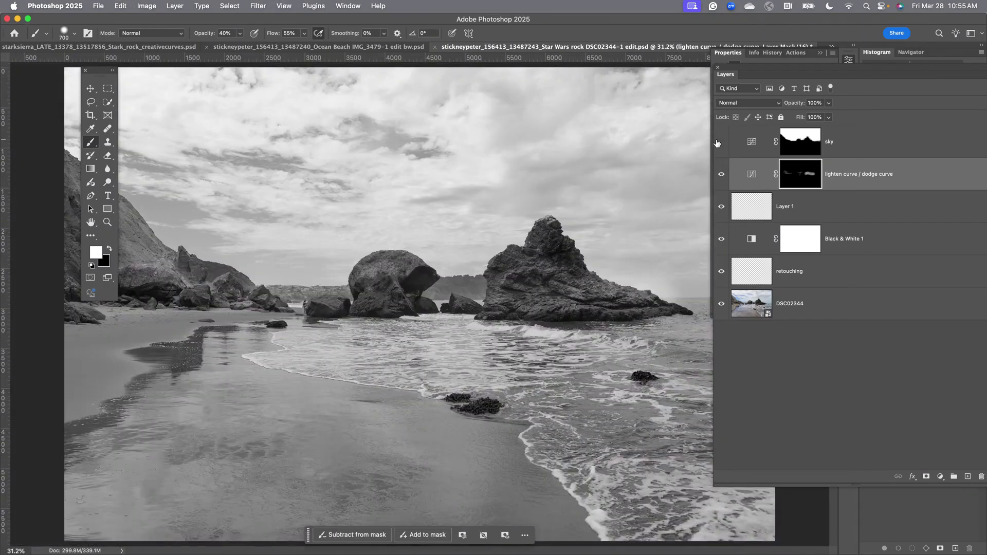
pyautogui.click(719, 143)
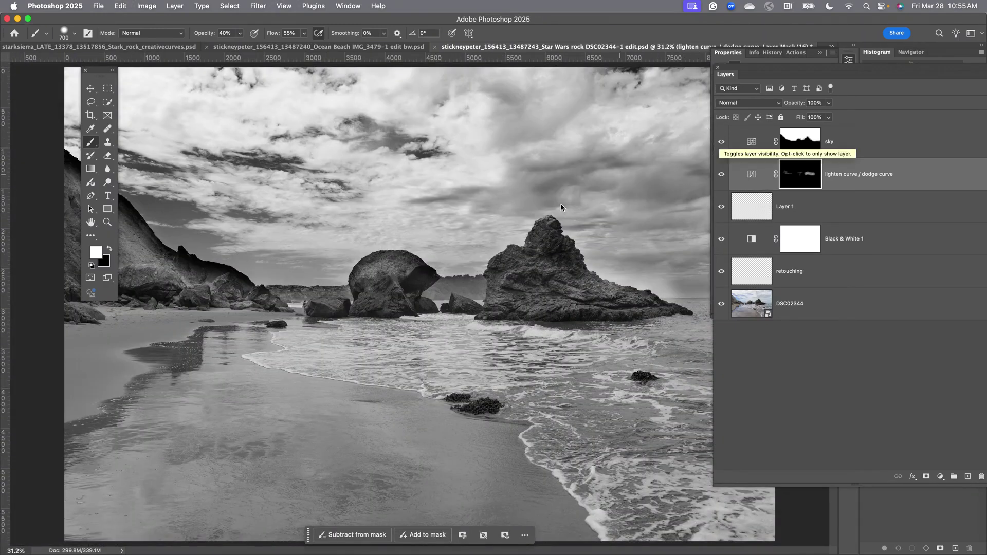
pyautogui.press('space')
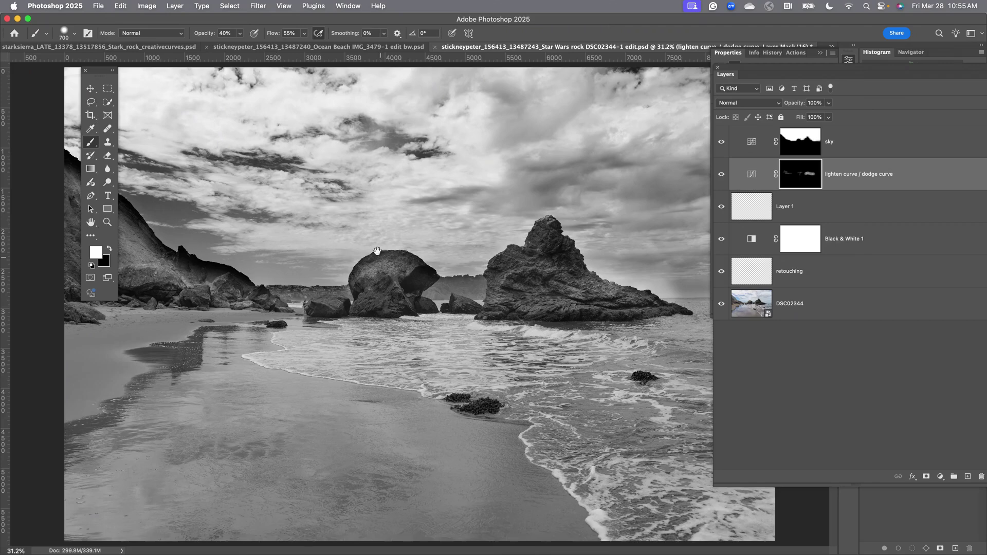
# Darken the midtones in the sky layer's curve, placing a point at Input 185, Output 127.
pyautogui.click(801, 139)
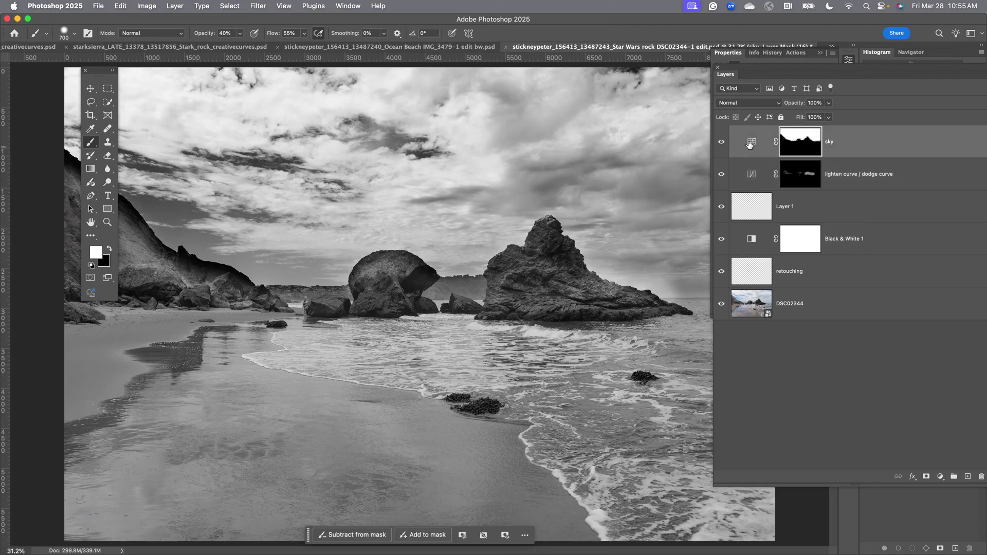
pyautogui.click(750, 144)
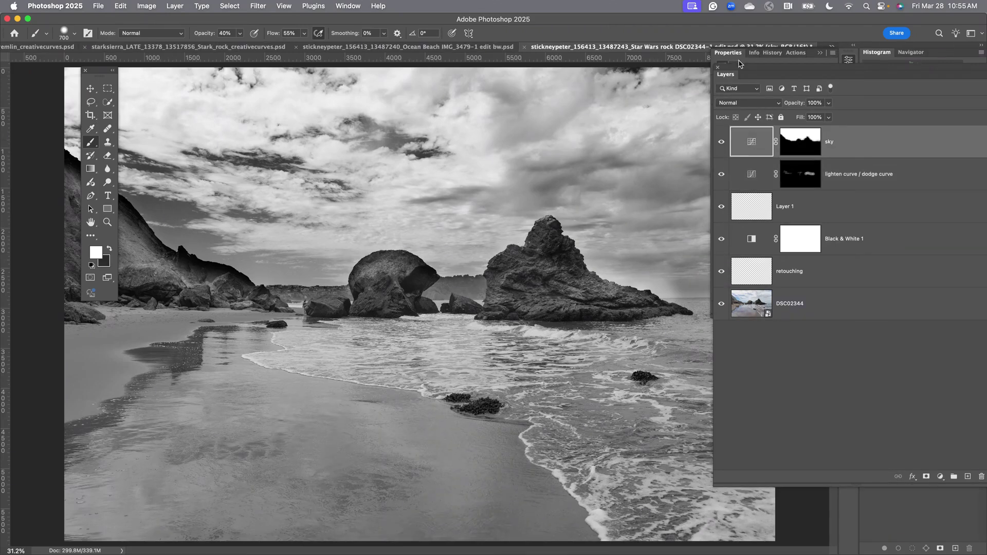
pyautogui.moveTo(738, 68); pyautogui.dragTo(688, 107)
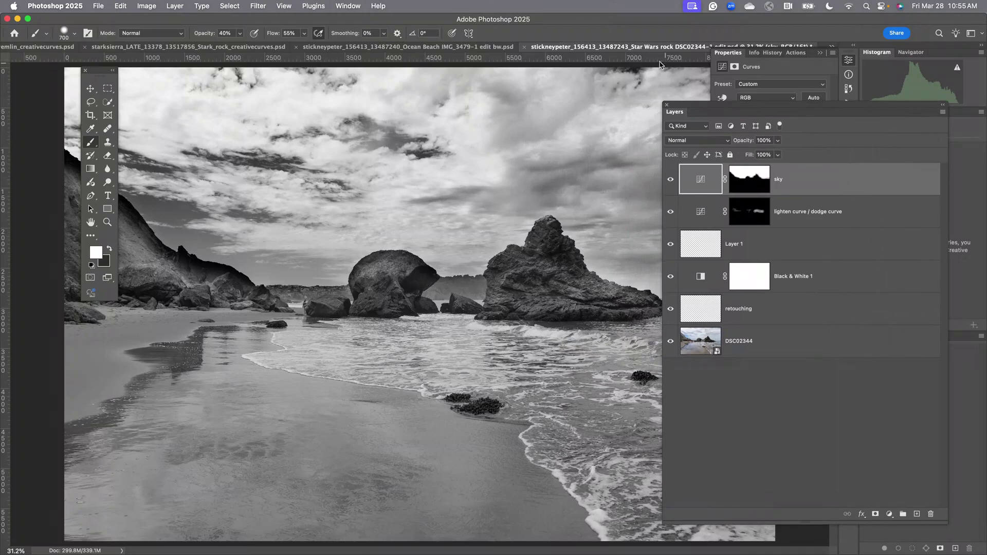
pyautogui.moveTo(731, 53); pyautogui.dragTo(442, 101)
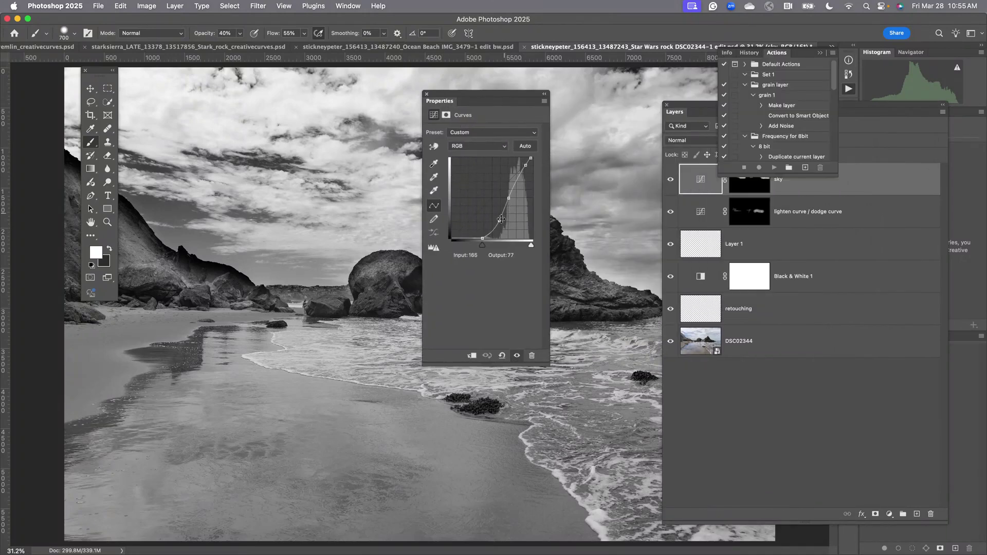
pyautogui.moveTo(502, 219); pyautogui.dragTo(509, 198)
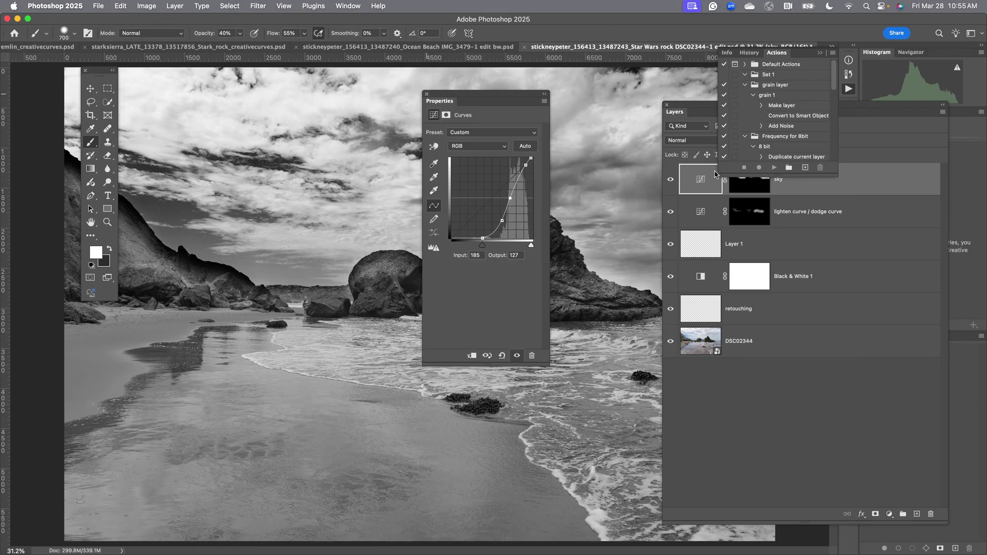
pyautogui.click(427, 94)
# Rename the sky curves layer as burn curve and fill its mask with black.
pyautogui.click(810, 190)
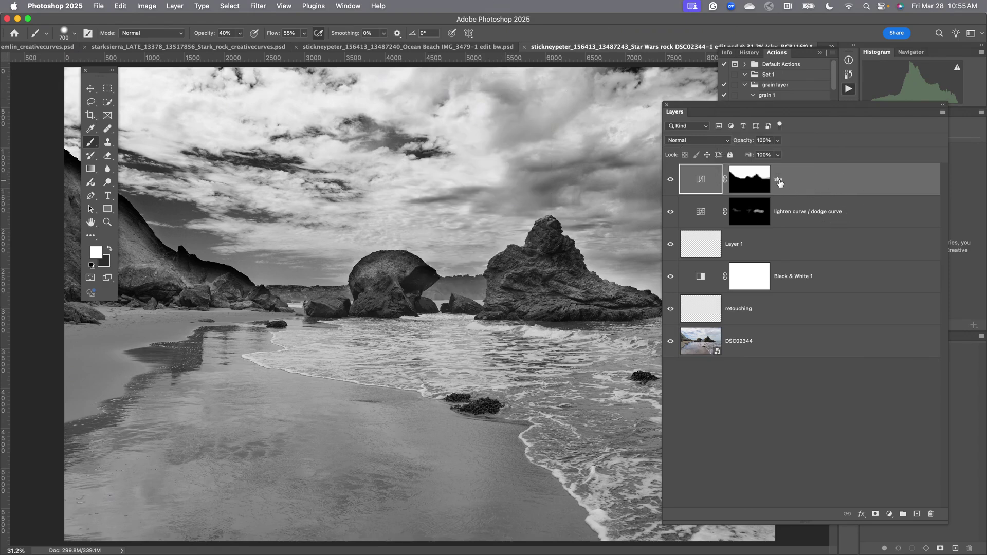
pyautogui.doubleClick(779, 180)
pyautogui.write('burn curve')
pyautogui.press('Return')
pyautogui.click(739, 181)
pyautogui.press('super+BackSpace')
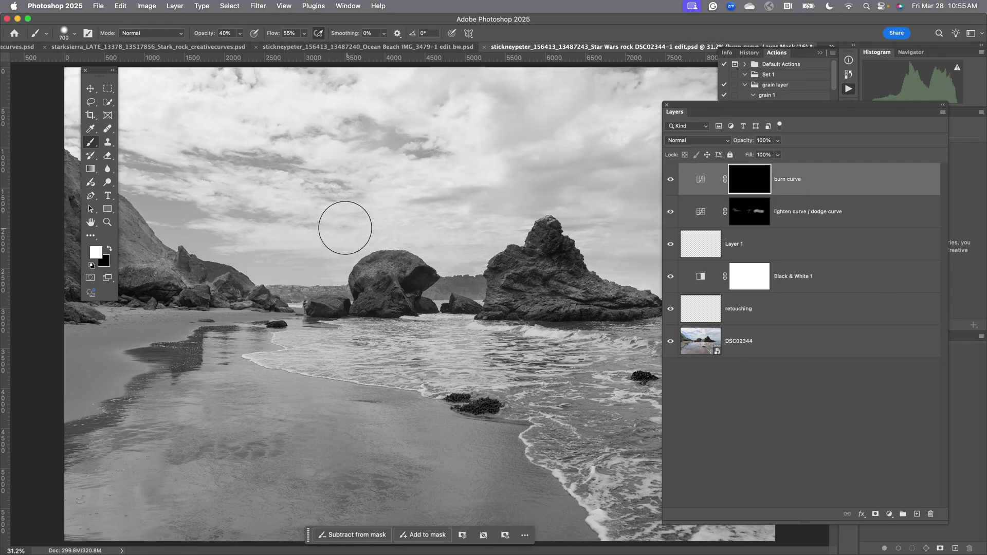
# Enlarge the brush to size 1200 and paint white across the sky on the burn curve mask.
pyautogui.press(']')
pyautogui.press(']')
pyautogui.press(']')
pyautogui.press(']')
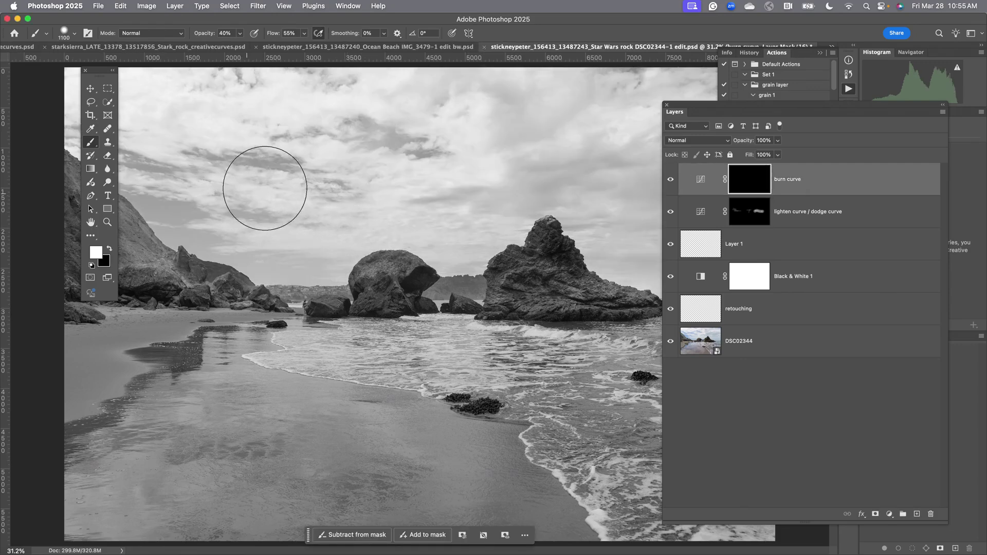
pyautogui.press(']')
pyautogui.moveTo(251, 144); pyautogui.dragTo(385, 219)
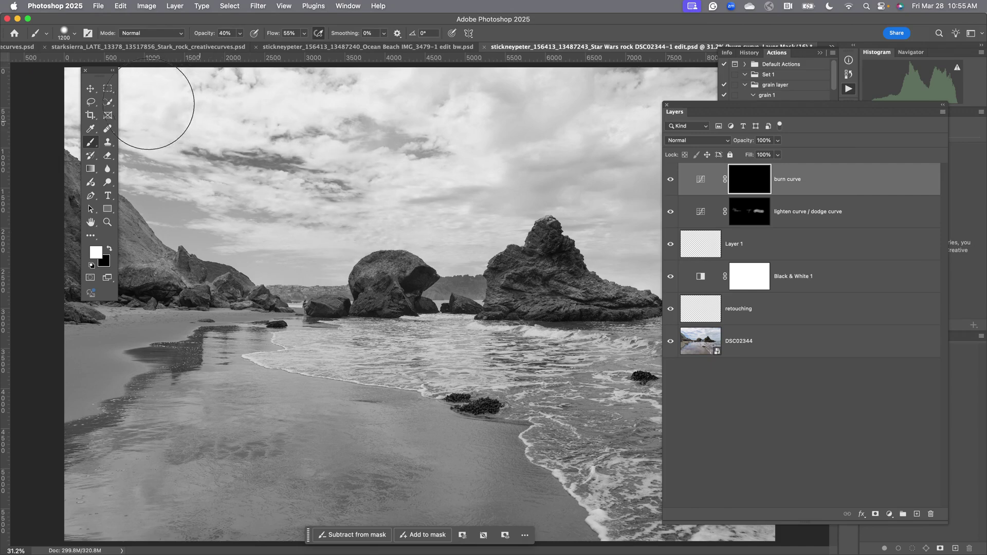
pyautogui.moveTo(149, 103); pyautogui.dragTo(683, 110)
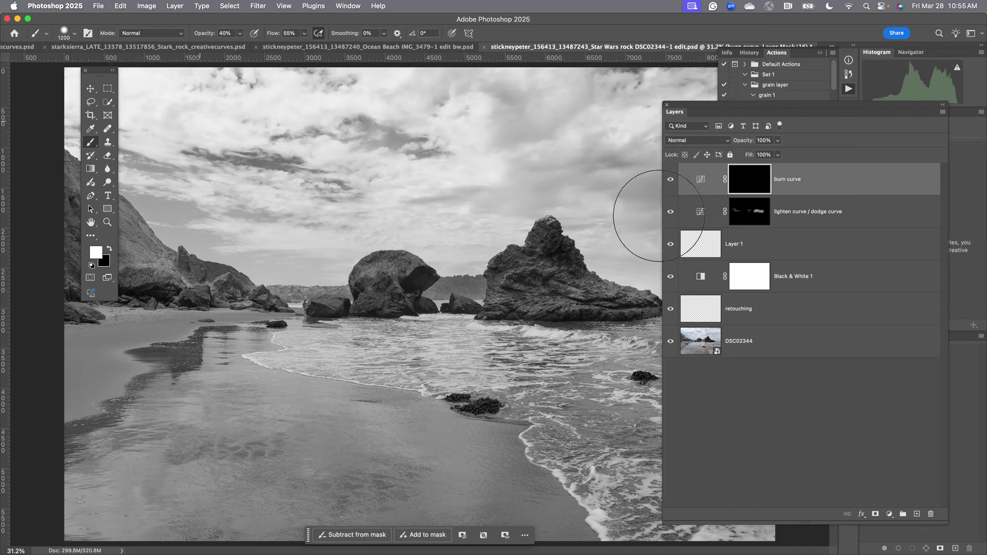
pyautogui.moveTo(659, 216)
pyautogui.mouseDown()
pyautogui.moveTo(644, 245)
pyautogui.moveTo(575, 186)
pyautogui.moveTo(465, 227)
pyautogui.moveTo(361, 209)
pyautogui.moveTo(236, 214)
pyautogui.moveTo(114, 159)
pyautogui.moveTo(176, 209)
pyautogui.moveTo(304, 254)
pyautogui.moveTo(126, 93)
pyautogui.moveTo(639, 114)
pyautogui.moveTo(322, 159)
pyautogui.mouseUp()
pyautogui.press('space')
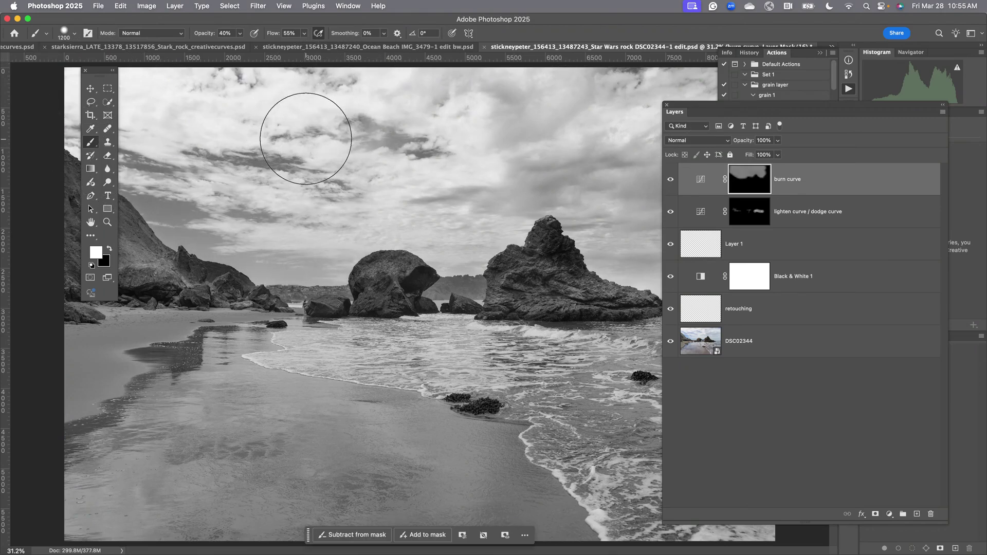
# Change to full-screen view with the menu bar and strengthen the sky's white areas on the burn curve mask.
pyautogui.press('f')
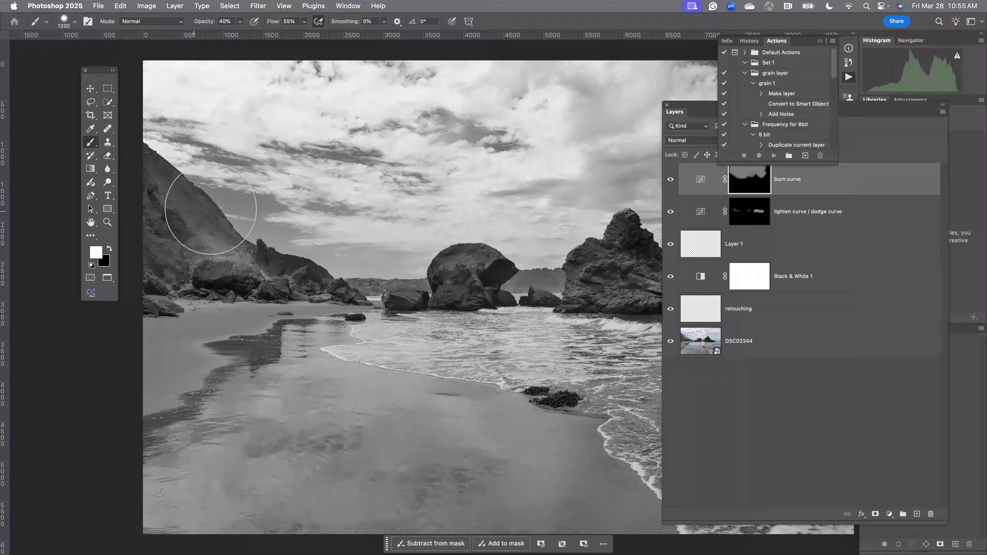
pyautogui.press('x')
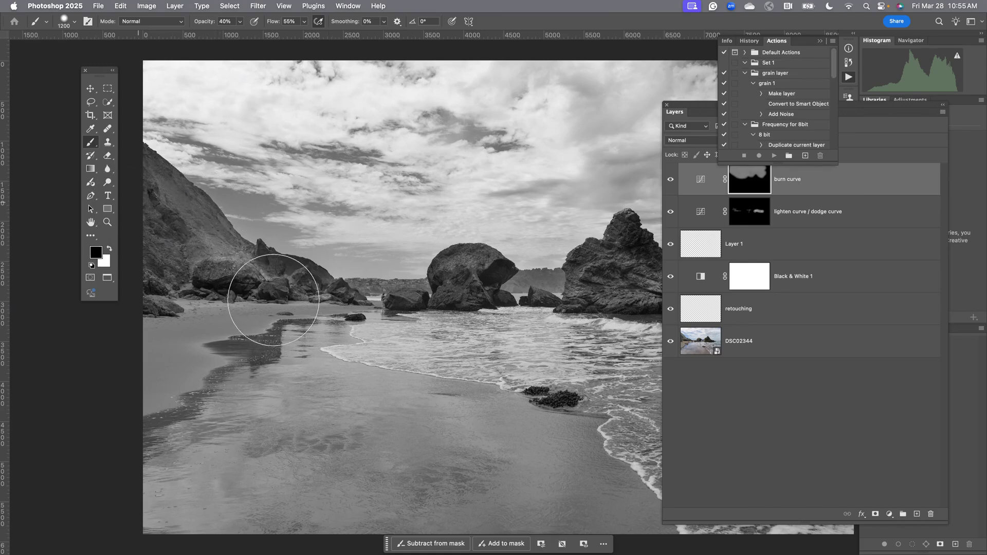
pyautogui.press('x')
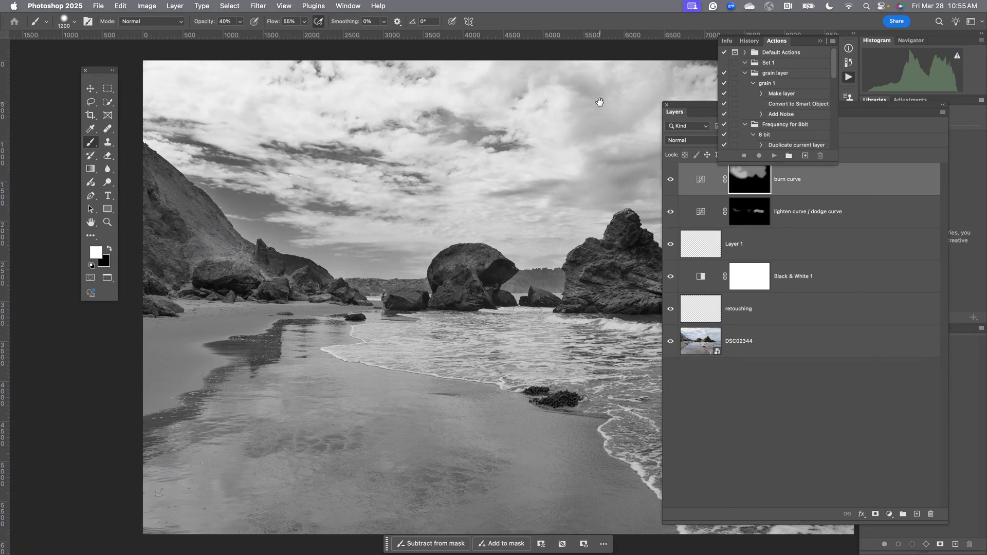
pyautogui.moveTo(596, 99); pyautogui.dragTo(447, 102)
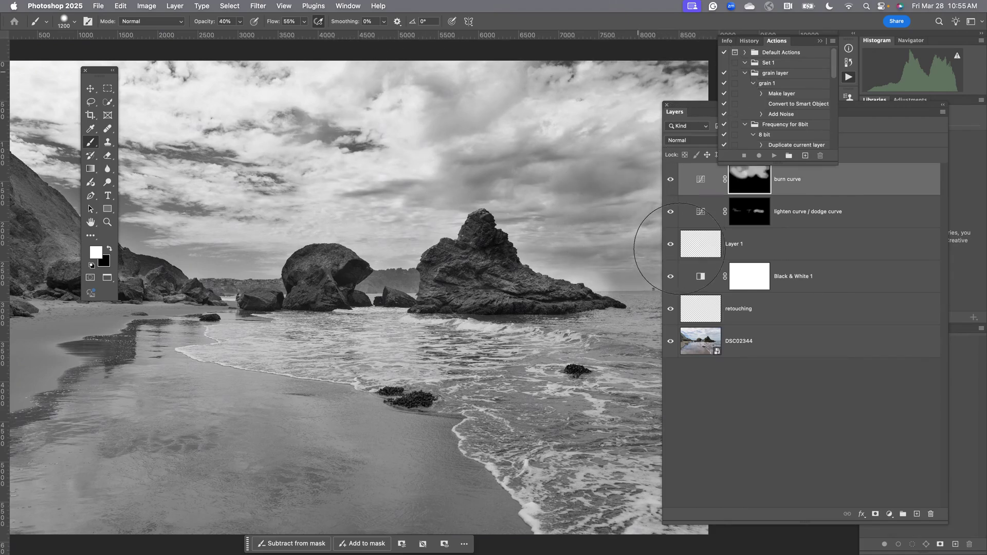
# Check the dodge curve on and off, and clean up the bright halo beside the large rock on its mask with a size 300 black brush.
pyautogui.click(671, 211)
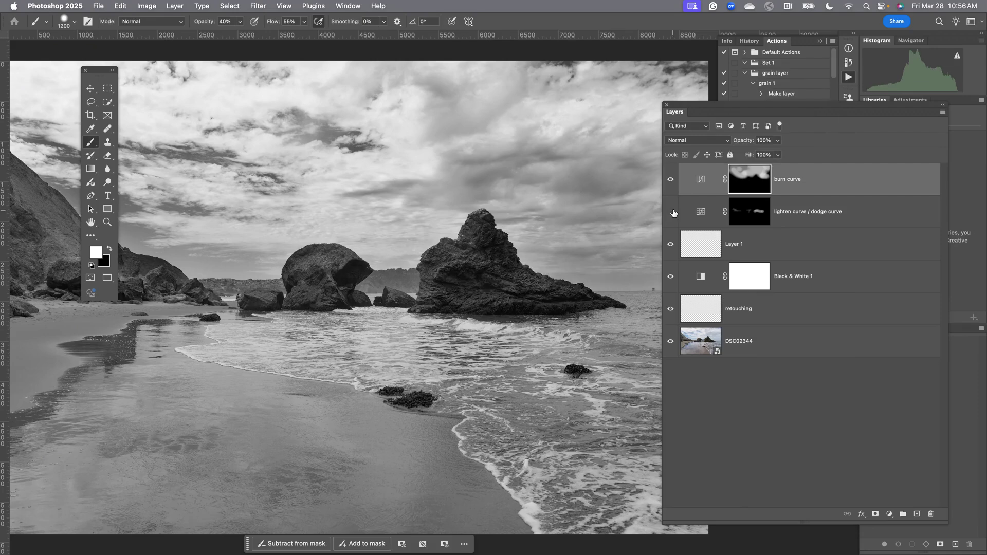
pyautogui.click(671, 212)
pyautogui.click(745, 211)
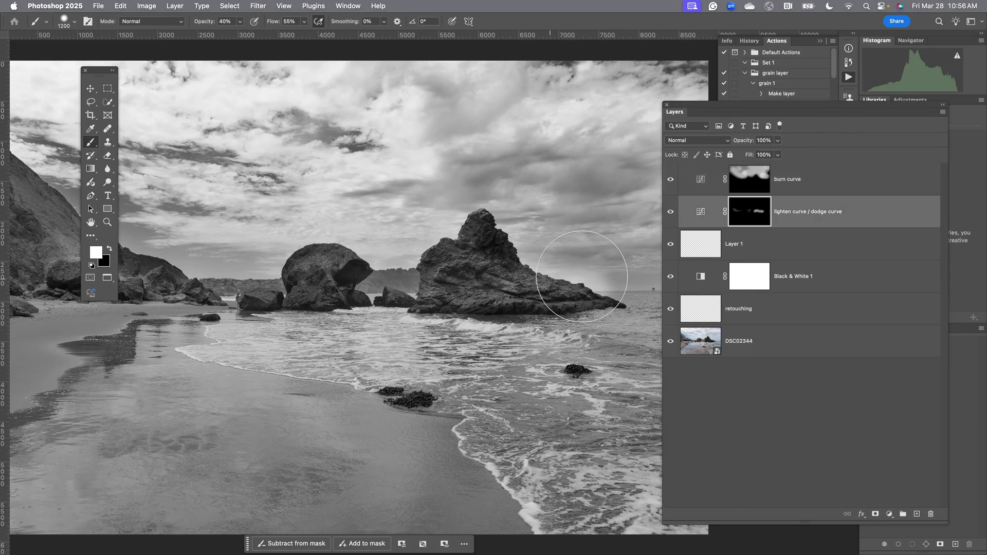
pyautogui.press('[')
pyautogui.press('[')
pyautogui.press('[')
pyautogui.press('[')
pyautogui.press('[')
pyautogui.press('[')
pyautogui.press('[')
pyautogui.press('[')
pyautogui.press('[')
pyautogui.press('z')
pyautogui.press('x')
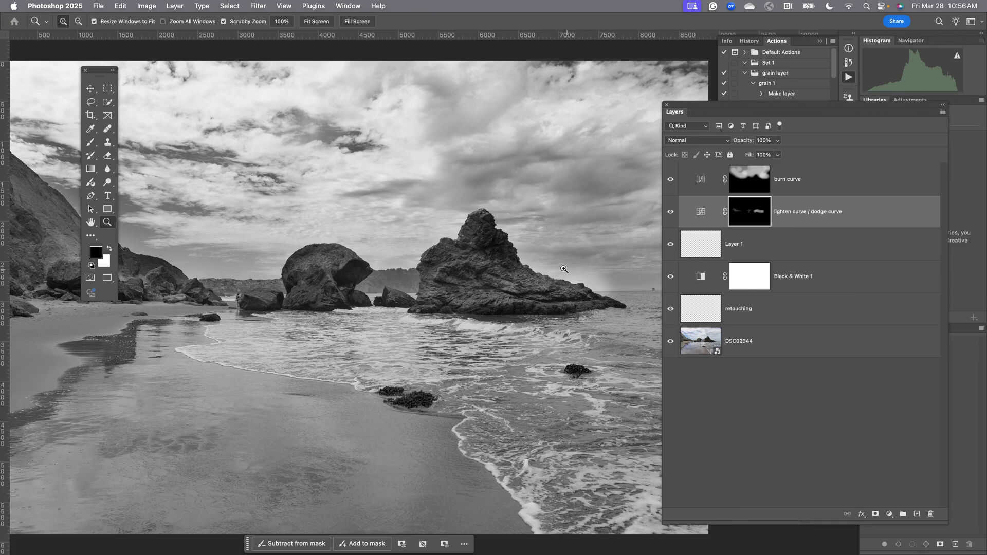
pyautogui.press('b')
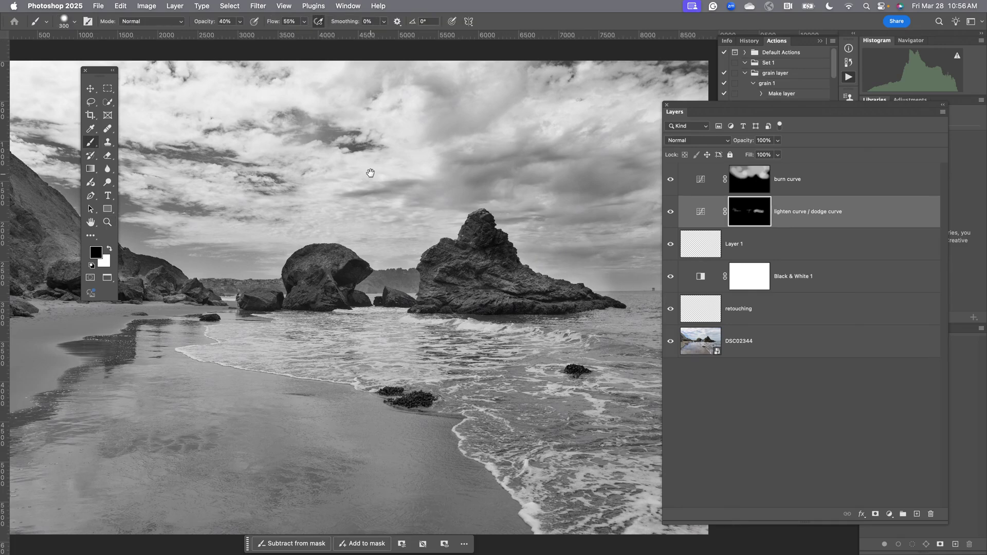
# Draw an elliptical selection over most of the image and extend it toward the upper-left corner, to about 107% width and 109% height.
pyautogui.moveTo(370, 171)
pyautogui.mouseDown()
pyautogui.moveTo(517, 187)
pyautogui.moveTo(457, 172)
pyautogui.mouseUp()
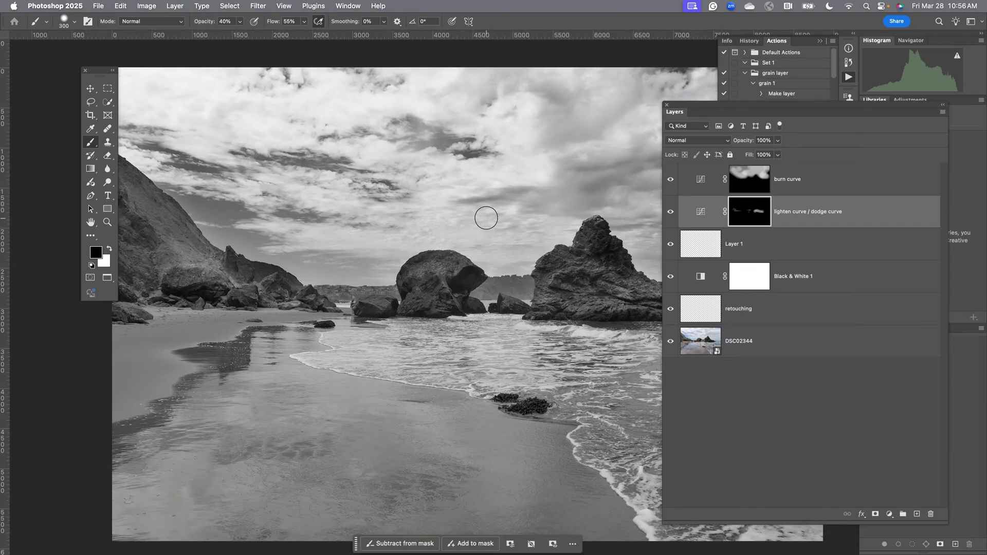
pyautogui.hscroll(5, 421, 198)
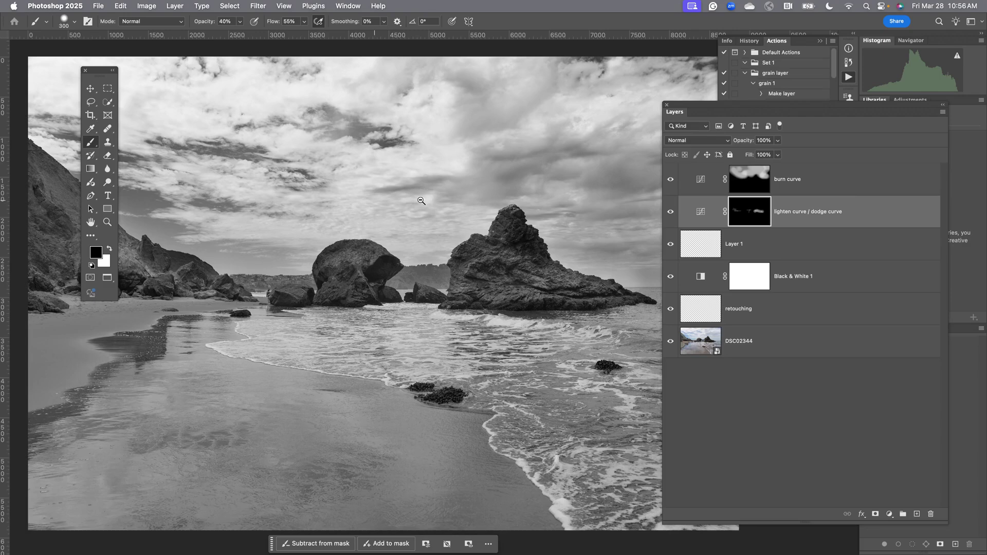
pyautogui.scroll(-2, 420, 200)
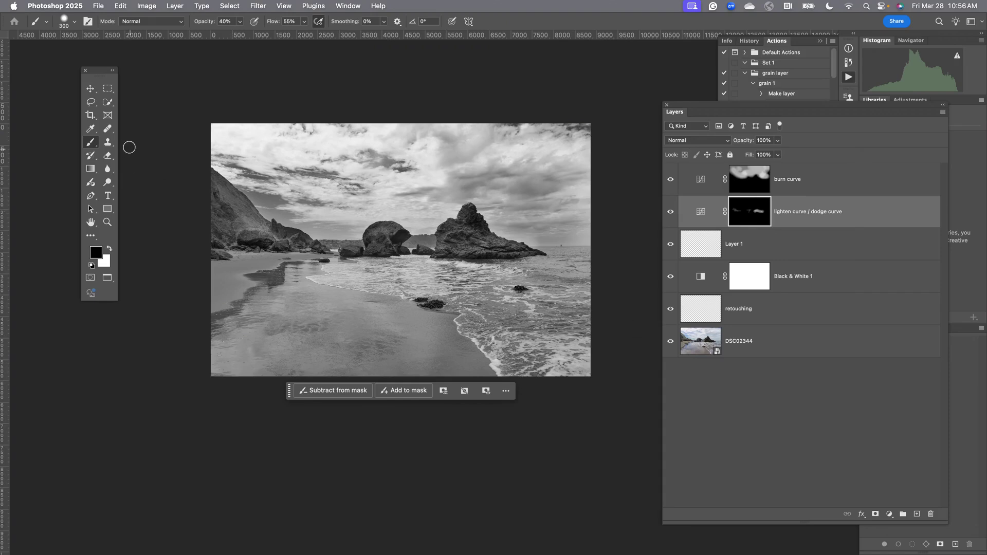
pyautogui.click(108, 89)
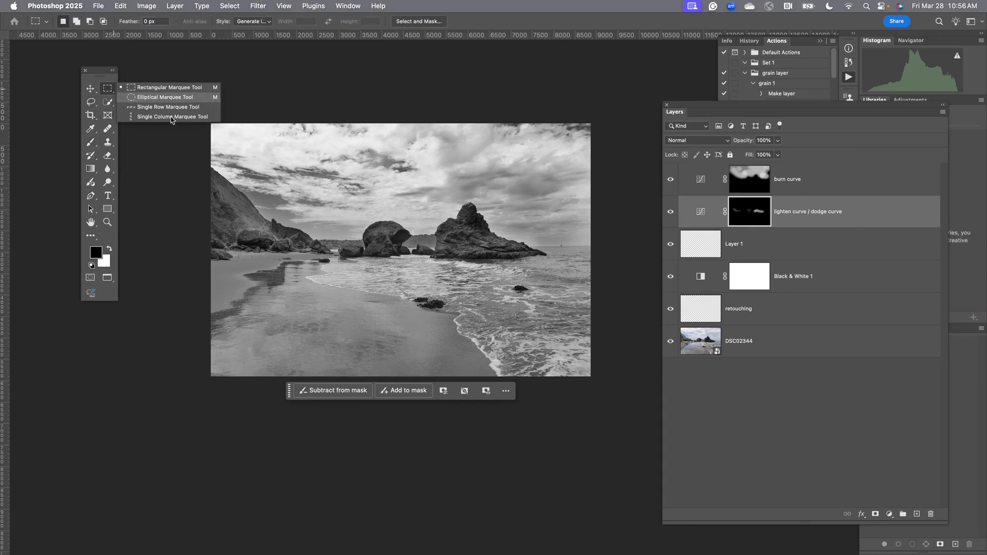
pyautogui.click(165, 97)
pyautogui.moveTo(242, 153); pyautogui.dragTo(574, 361)
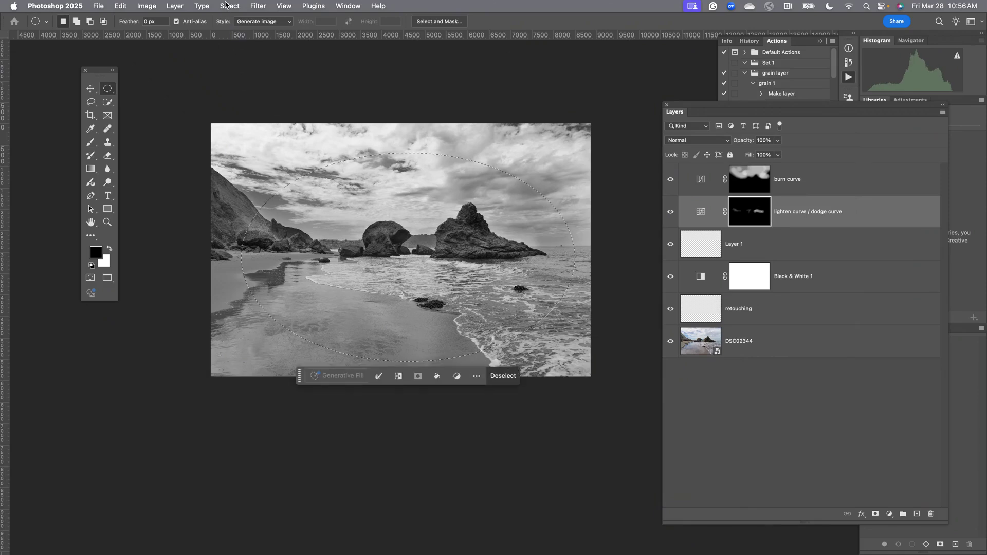
pyautogui.click(226, 5)
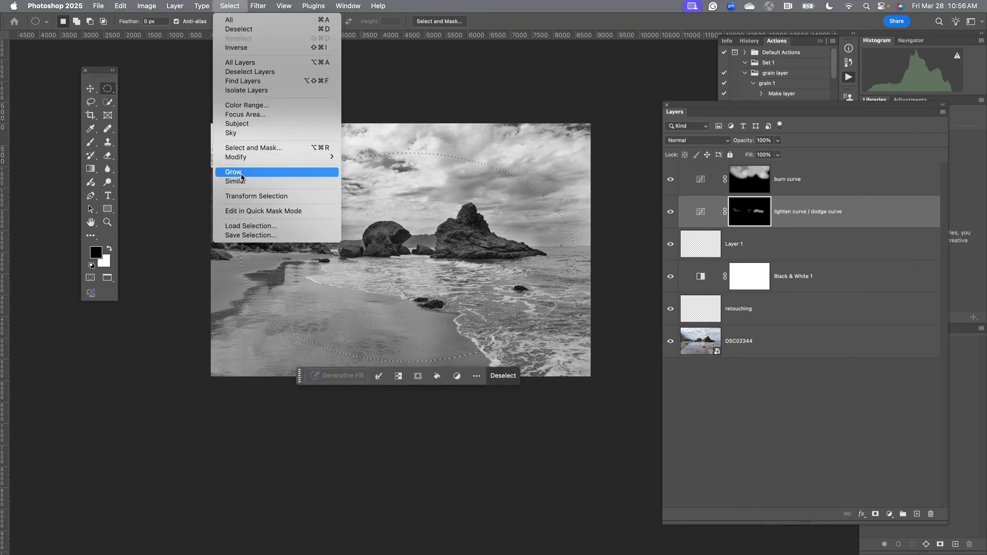
pyautogui.click(244, 196)
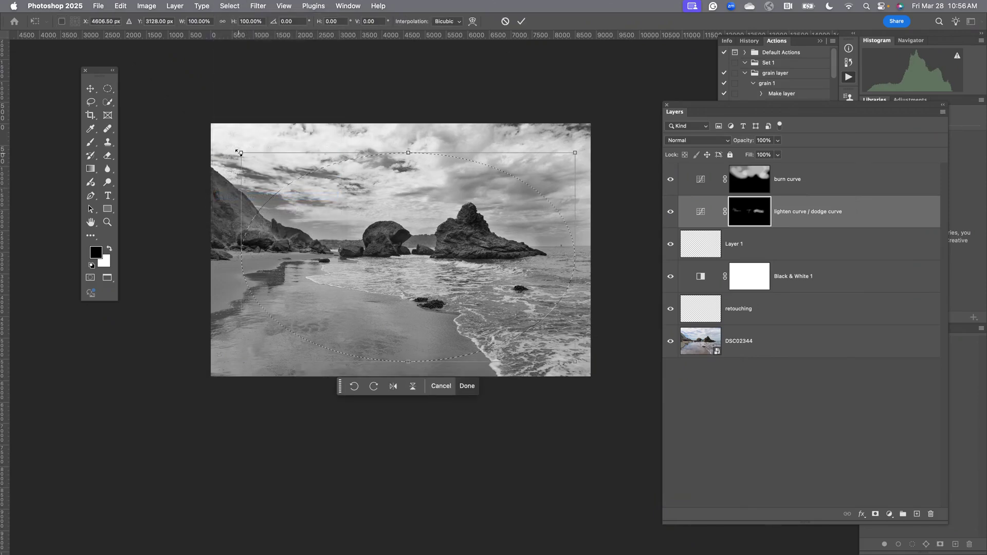
pyautogui.moveTo(239, 153); pyautogui.dragTo(216, 135)
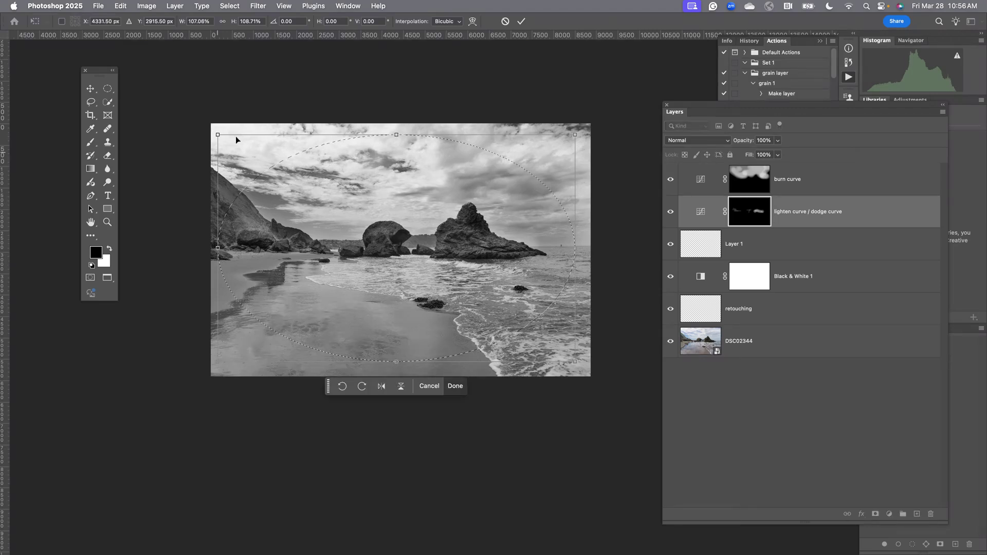
pyautogui.press('Return')
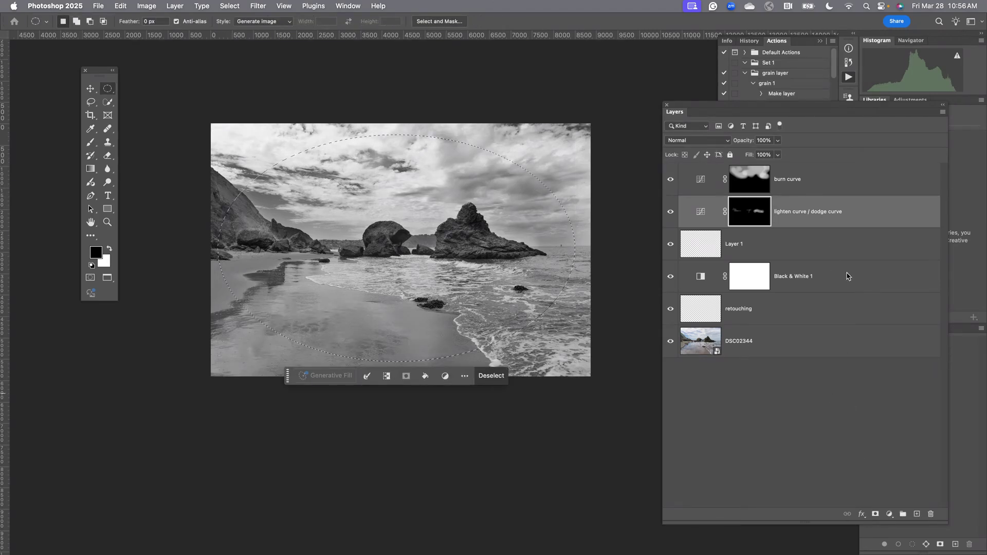
# Add a curves adjustment from the selection above the burn curve and darken its midtones with a point at Input 136, Output 95.
pyautogui.click(818, 187)
pyautogui.click(890, 513)
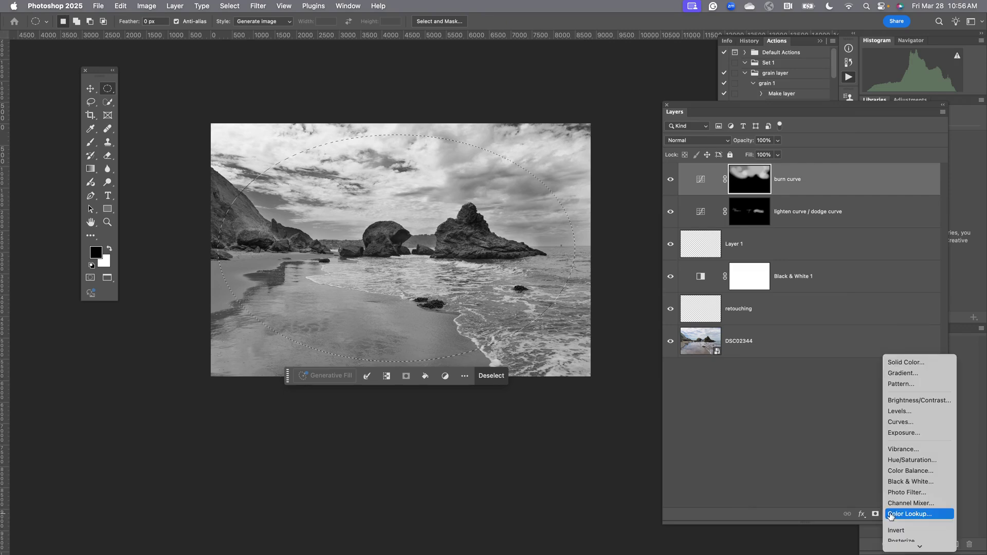
pyautogui.click(891, 423)
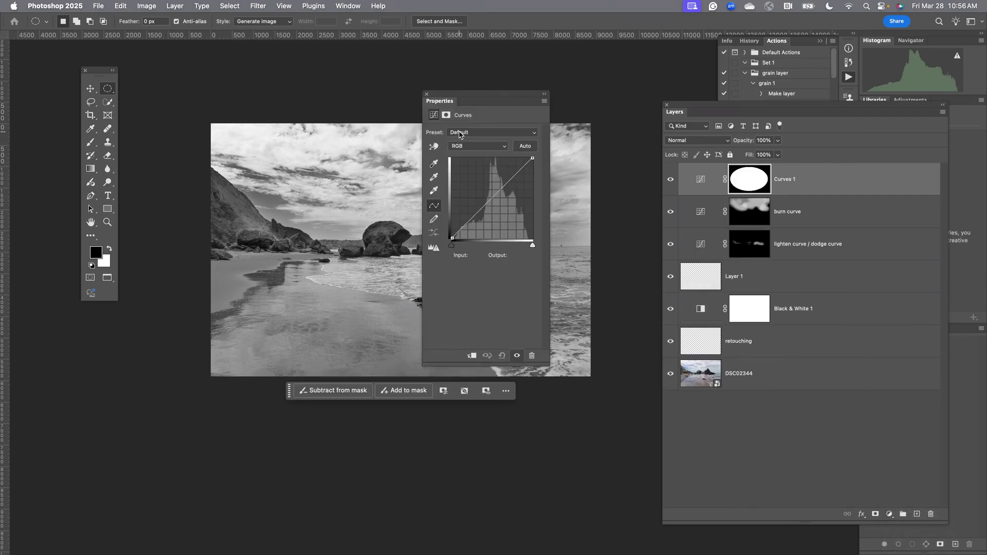
pyautogui.moveTo(491, 203); pyautogui.dragTo(495, 208)
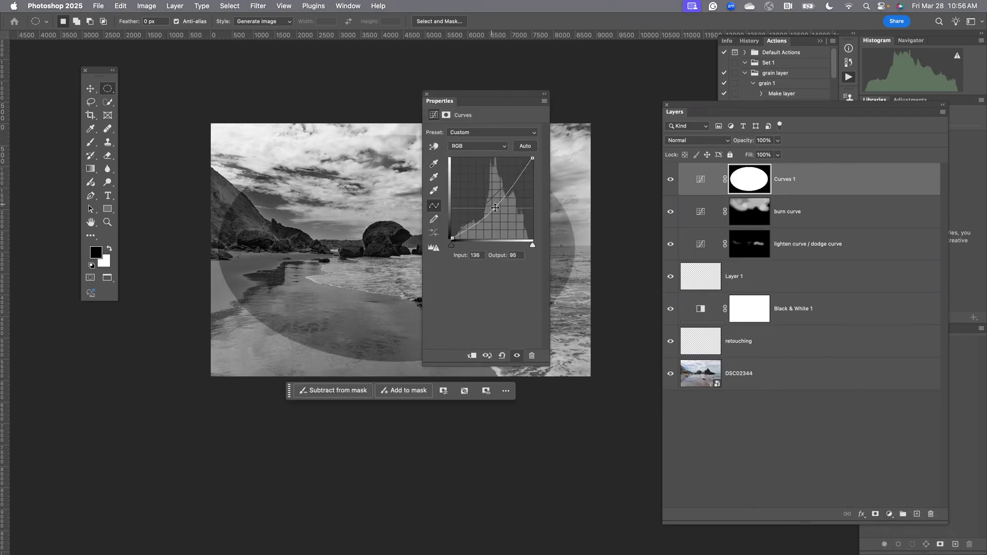
# Invert the new curves layer's oval mask, feather it by 358.8 px, and compare the image with the layer on and off.
pyautogui.click(446, 116)
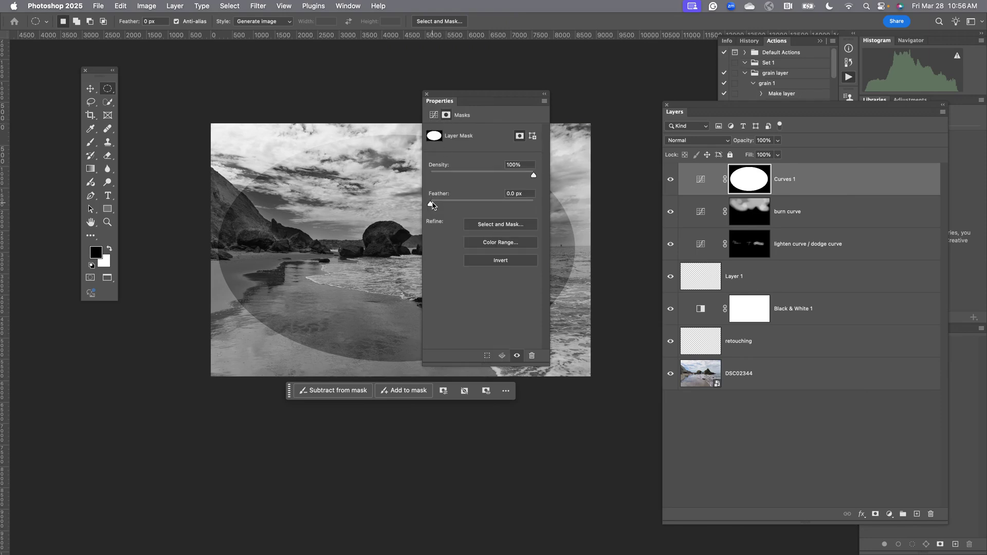
pyautogui.click(492, 264)
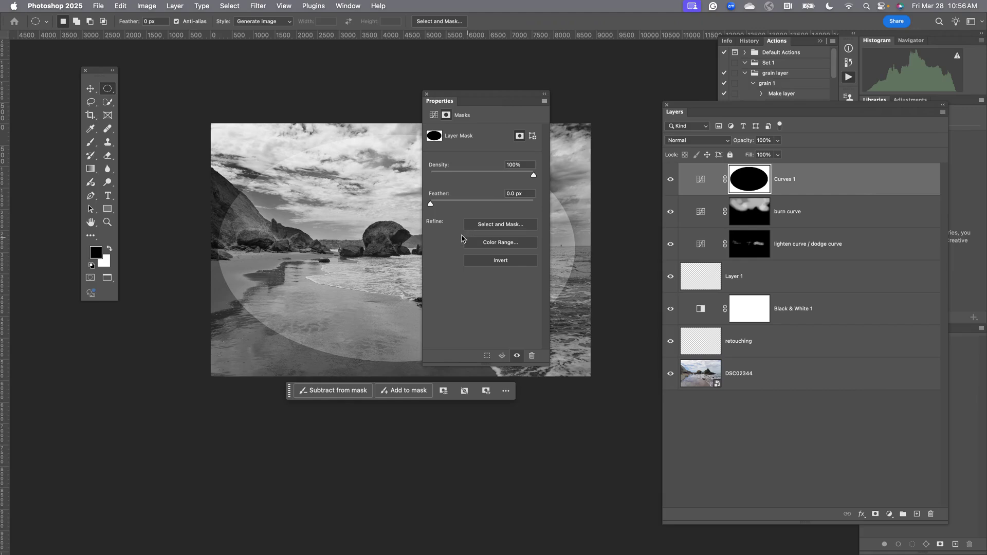
pyautogui.moveTo(469, 208); pyautogui.dragTo(519, 207)
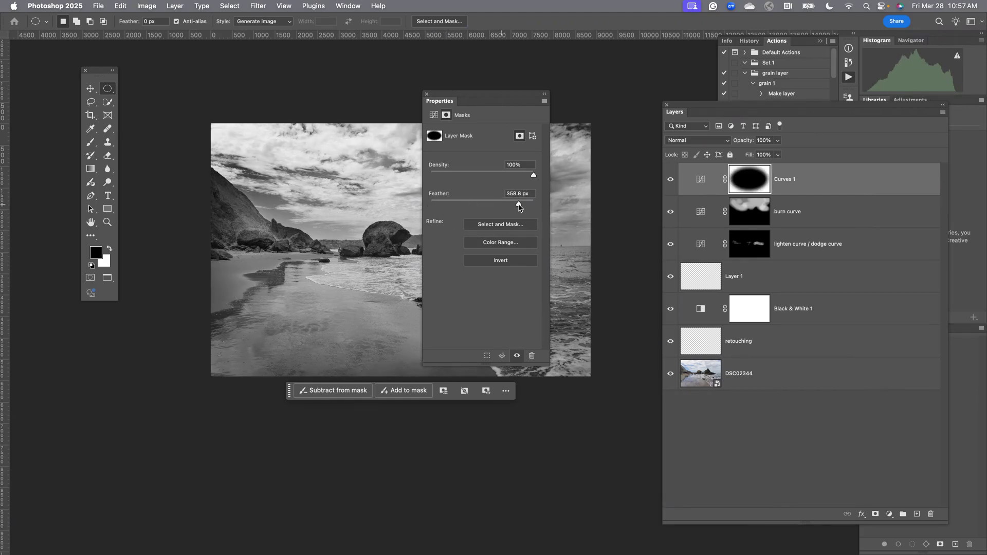
pyautogui.click(426, 95)
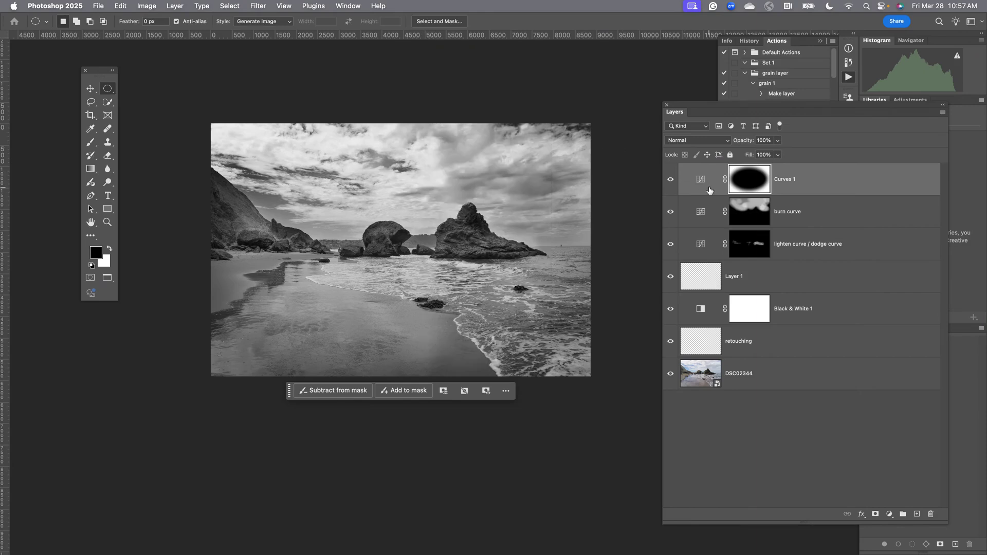
pyautogui.click(675, 180)
pyautogui.click(673, 181)
pyautogui.click(673, 182)
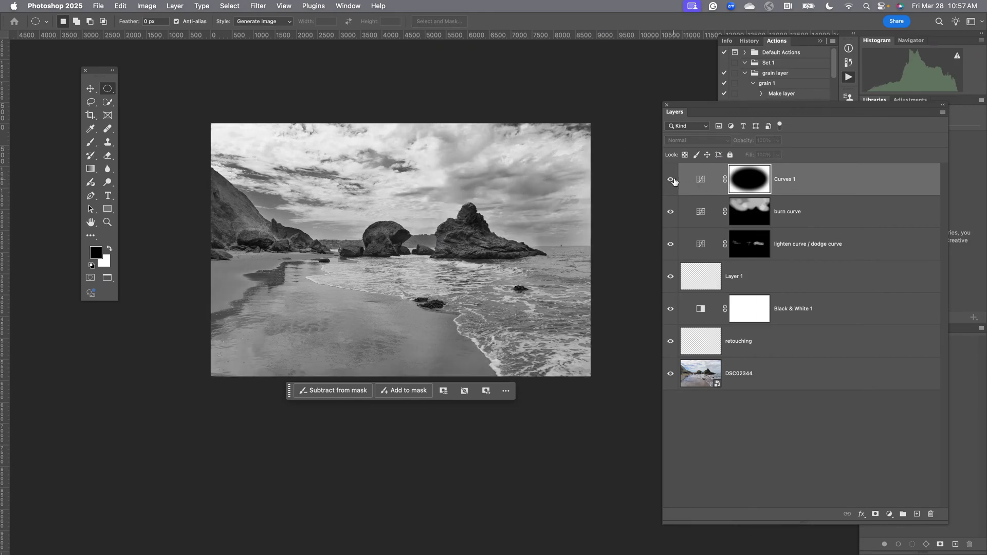
pyautogui.click(671, 180)
# Rename the oval-masked curves layer as vignette and lower its opacity to 48%.
pyautogui.doubleClick(782, 180)
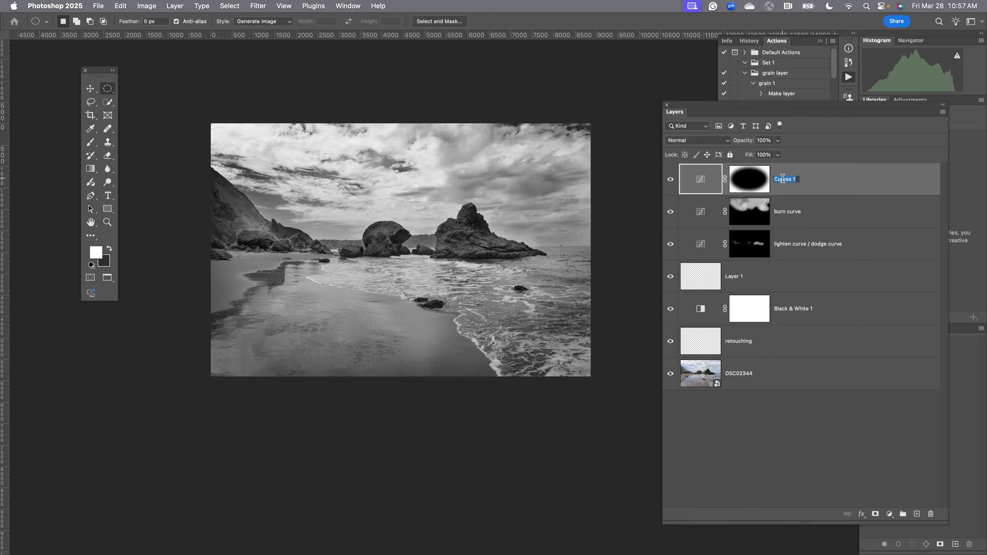
pyautogui.write('vignette')
pyautogui.press('Return')
pyautogui.click(764, 140)
pyautogui.moveTo(778, 144); pyautogui.dragTo(754, 154)
# Close the Star Wars rock document without saving its changes.
pyautogui.press('super+w')
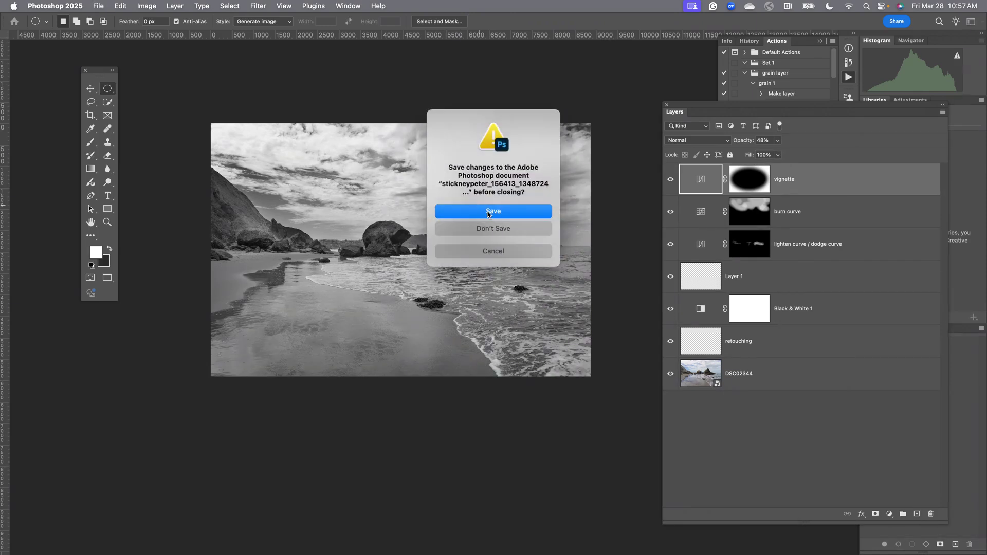
pyautogui.click(482, 228)
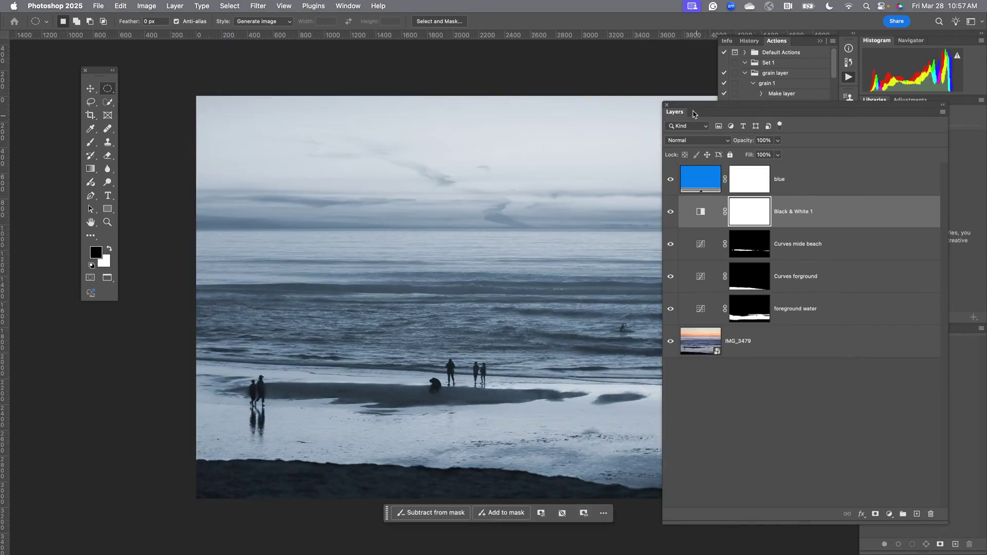
# Uncover more of the Ocean Beach image and review the mask settings of the Curves mide beach layer.
pyautogui.moveTo(693, 113); pyautogui.dragTo(760, 90)
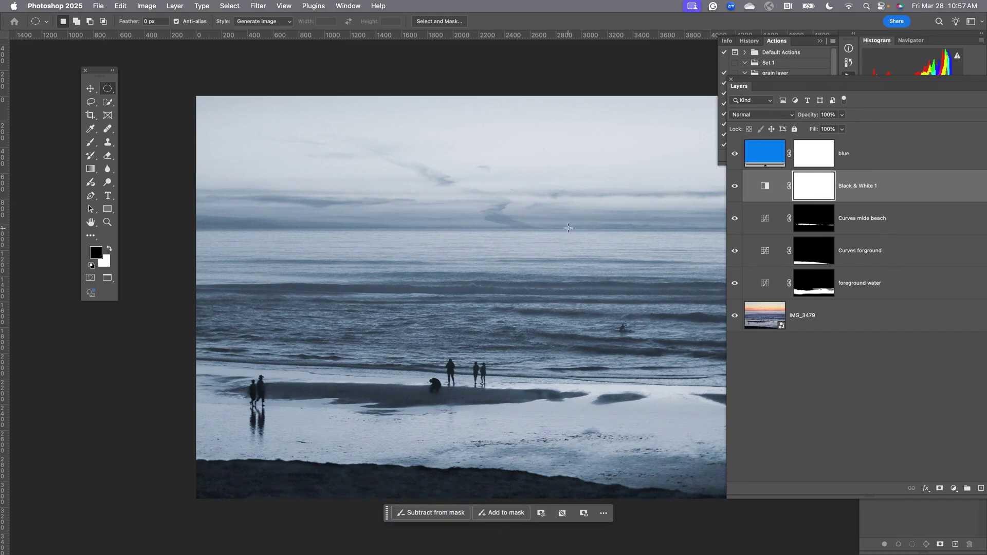
pyautogui.doubleClick(799, 222)
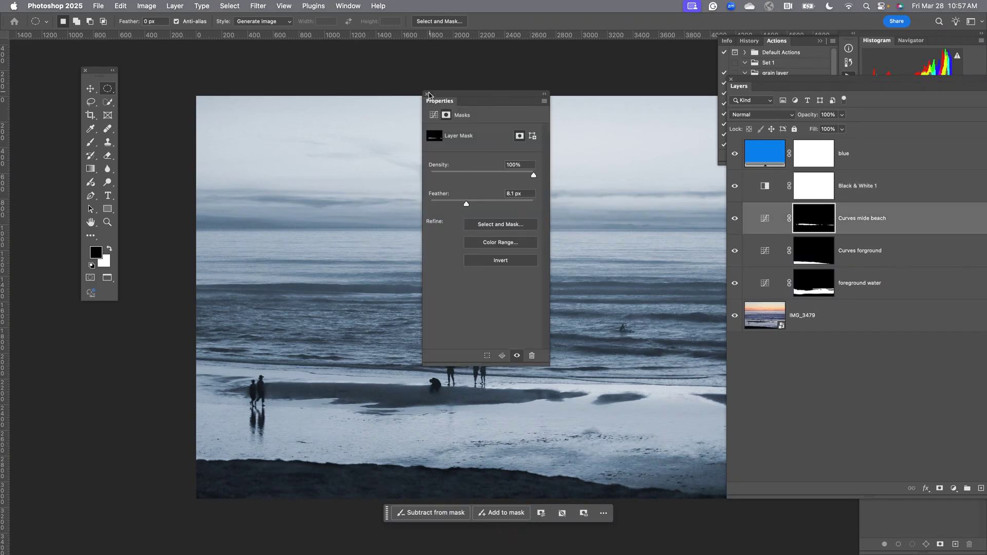
pyautogui.click(426, 94)
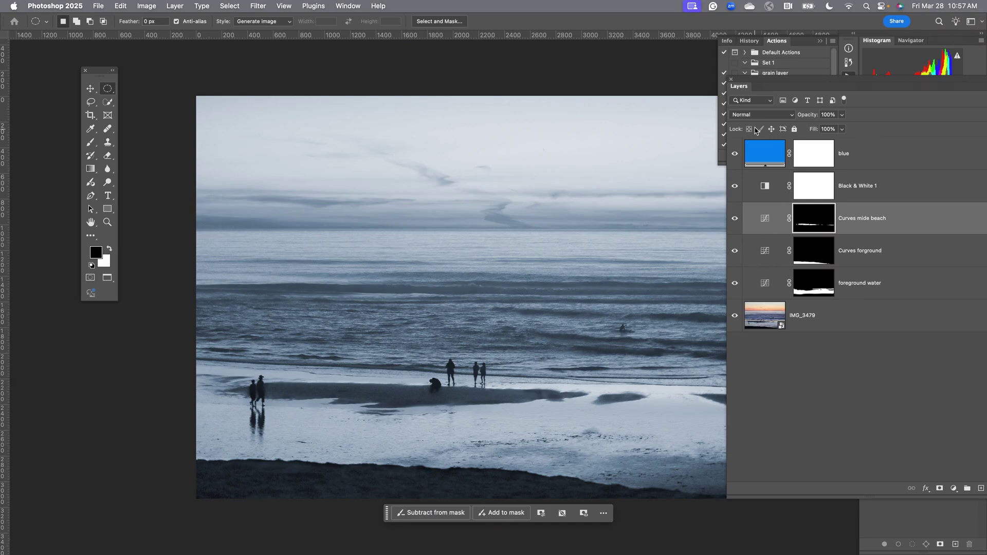
# Compare the beach image with the blue layer off and on, and review the layer's blend mode options.
pyautogui.click(734, 154)
pyautogui.click(735, 154)
pyautogui.click(771, 157)
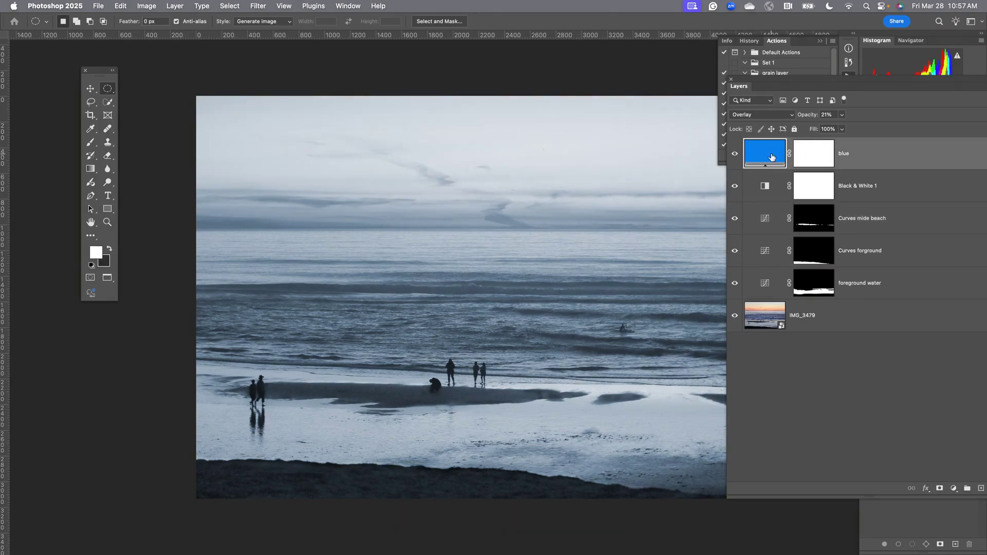
pyautogui.click(757, 116)
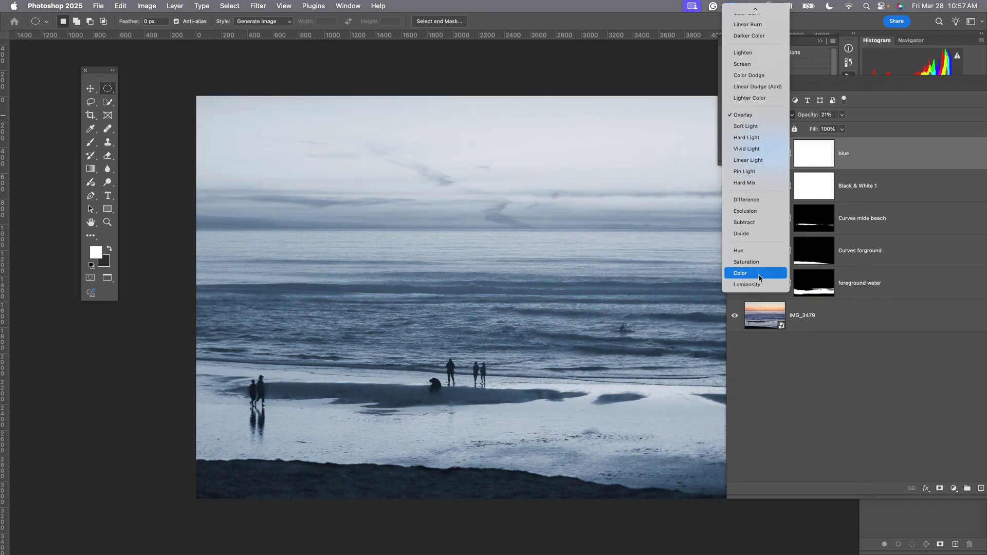
pyautogui.click(653, 263)
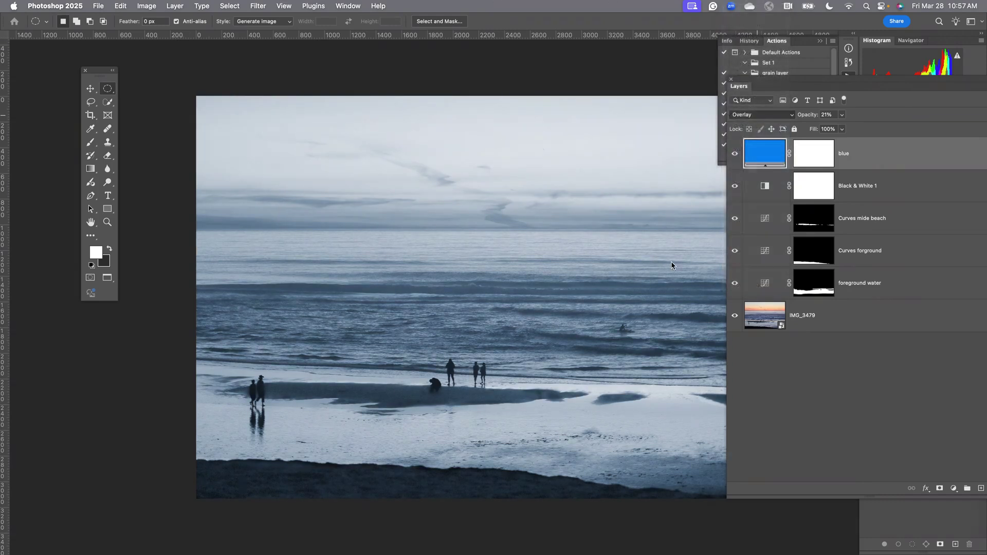
# Draw a linear gradient from the clouds down into the water on the blue layer's mask.
pyautogui.moveTo(805, 84); pyautogui.dragTo(707, 61)
pyautogui.click(716, 129)
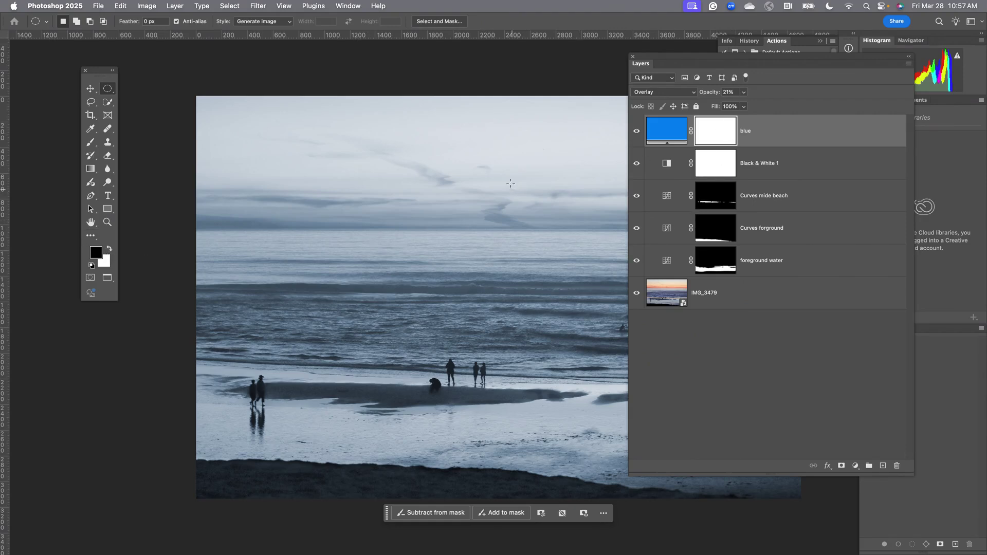
pyautogui.moveTo(510, 177); pyautogui.dragTo(515, 299)
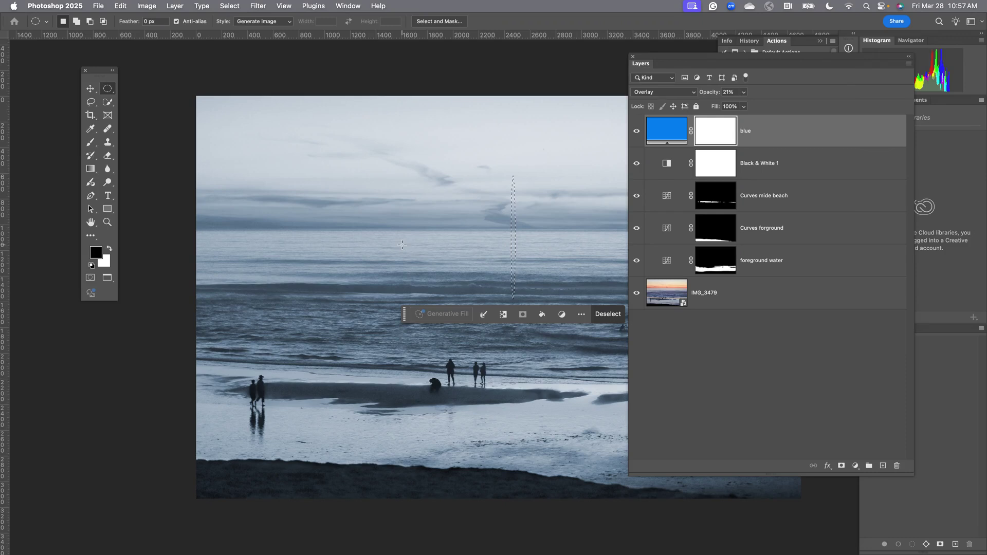
pyautogui.press('super+d')
pyautogui.click(91, 169)
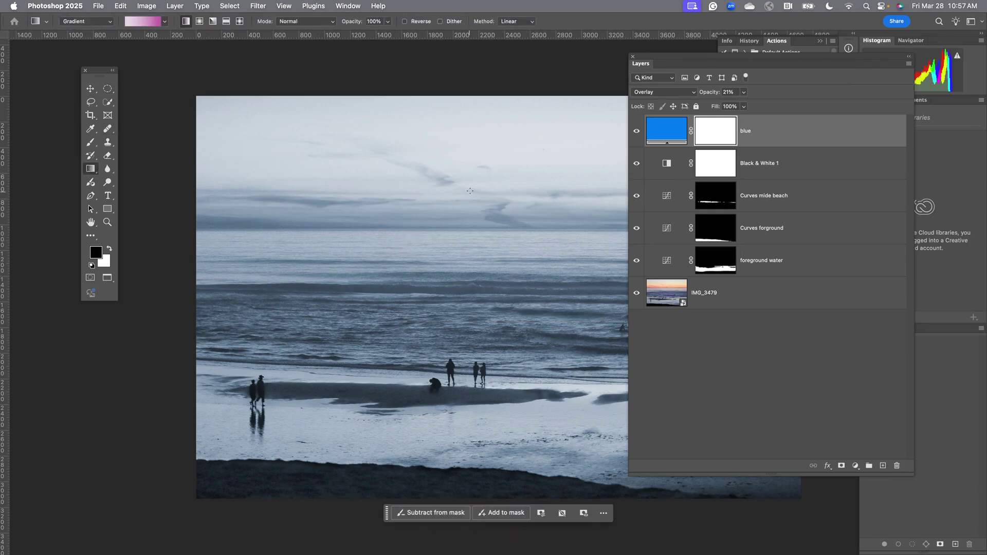
pyautogui.moveTo(469, 191); pyautogui.dragTo(469, 294)
pyautogui.scroll(3, 477, 286)
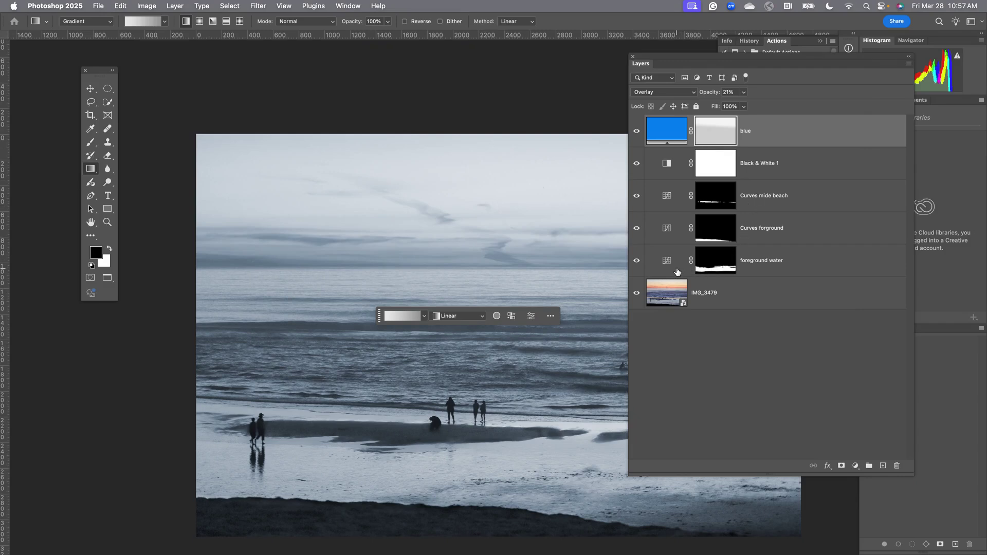
# Place the Black & White 1 layer directly above the IMG_3479 photo and lower its opacity to 64%.
pyautogui.moveTo(788, 168); pyautogui.dragTo(783, 268)
pyautogui.click(744, 92)
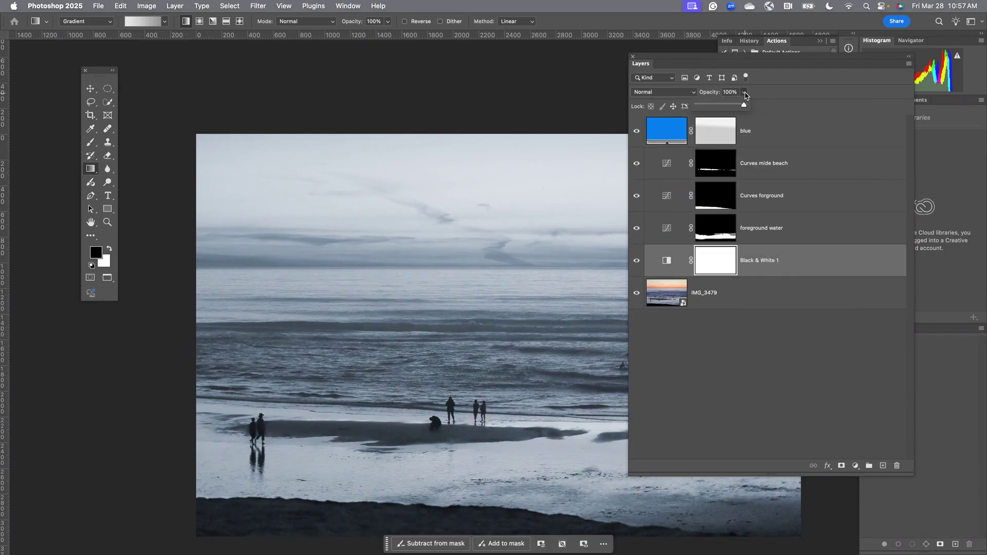
pyautogui.moveTo(745, 104)
pyautogui.mouseDown()
pyautogui.moveTo(727, 111)
pyautogui.moveTo(738, 105)
pyautogui.mouseUp()
pyautogui.moveTo(723, 59); pyautogui.dragTo(804, 47)
pyautogui.moveTo(821, 91)
pyautogui.mouseDown()
pyautogui.moveTo(807, 97)
pyautogui.moveTo(814, 97)
pyautogui.mouseUp()
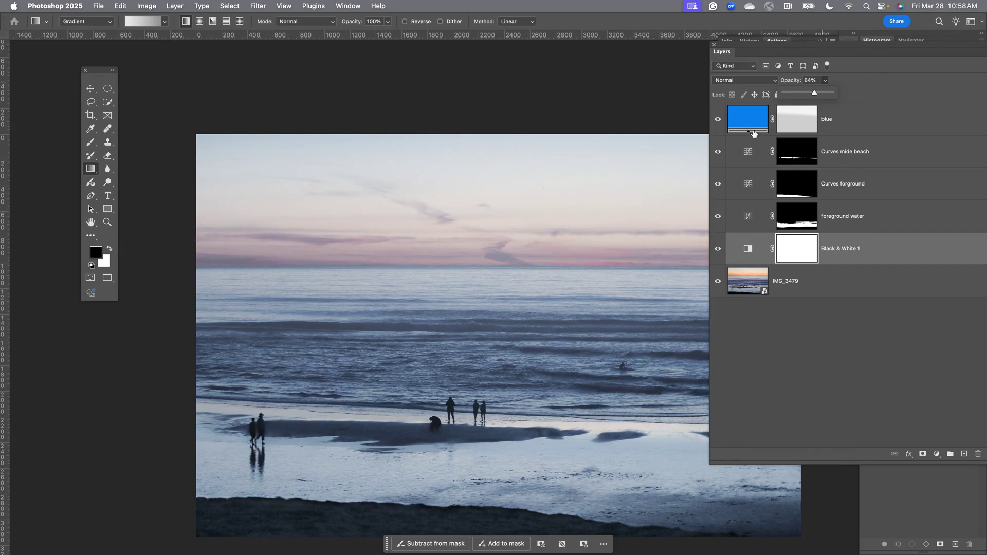
# Draw a linear gradient down the sky on the Black & White 1 mask and compare the image with that layer off and on.
pyautogui.click(716, 119)
pyautogui.moveTo(493, 156); pyautogui.dragTo(493, 238)
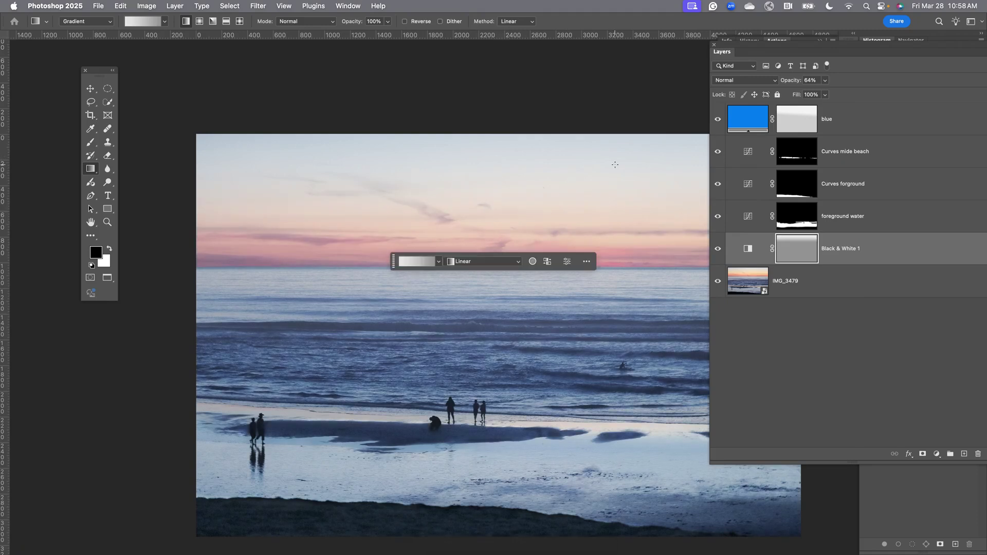
pyautogui.click(718, 250)
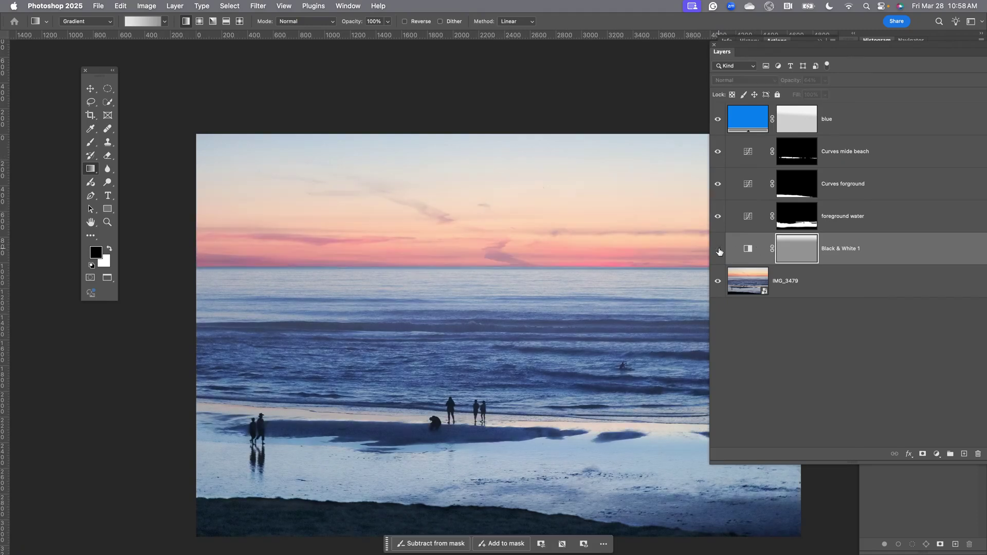
pyautogui.click(718, 250)
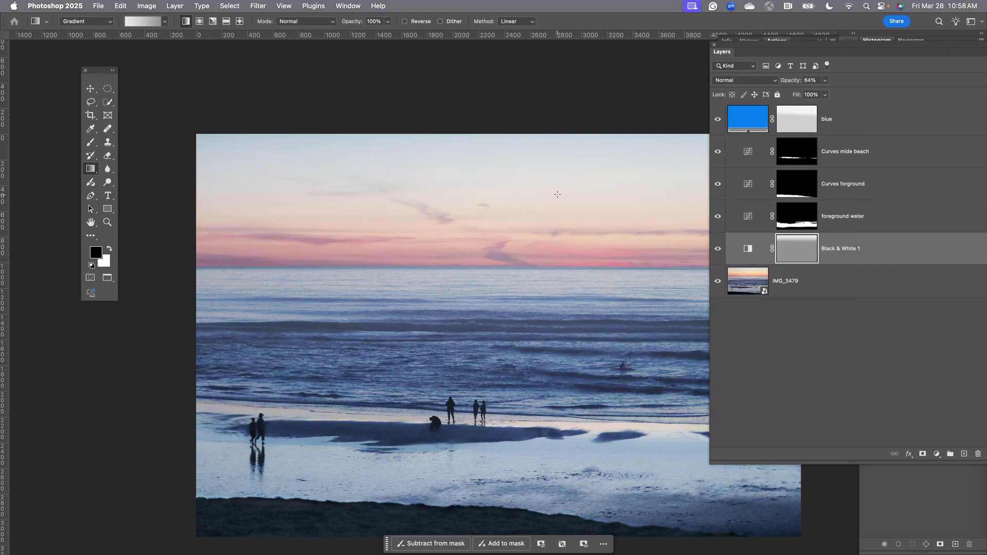
# Close the beach document without saving its changes and bring the blue rock image into view beside its layers.
pyautogui.press('super+w')
pyautogui.click(488, 229)
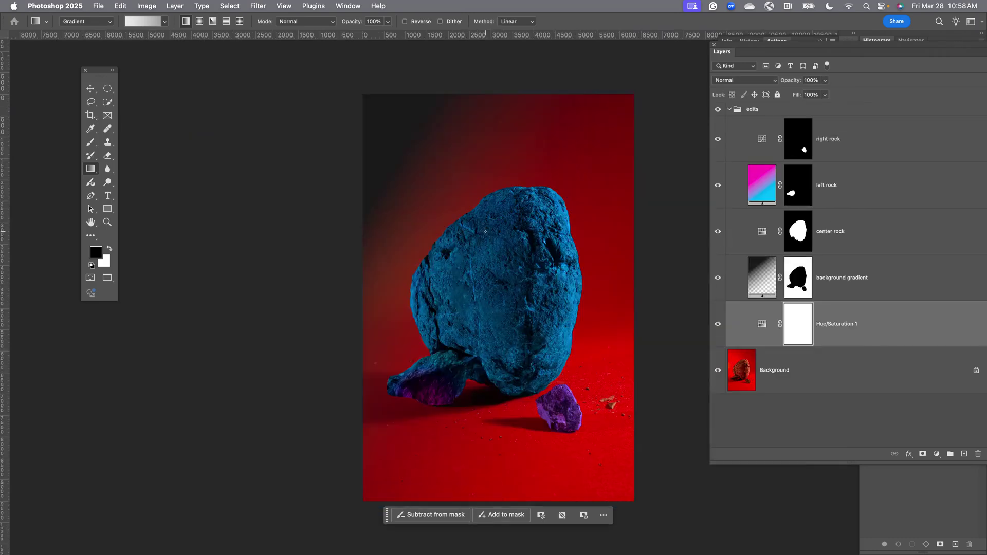
pyautogui.moveTo(541, 186); pyautogui.dragTo(454, 171)
pyautogui.moveTo(728, 47); pyautogui.dragTo(629, 56)
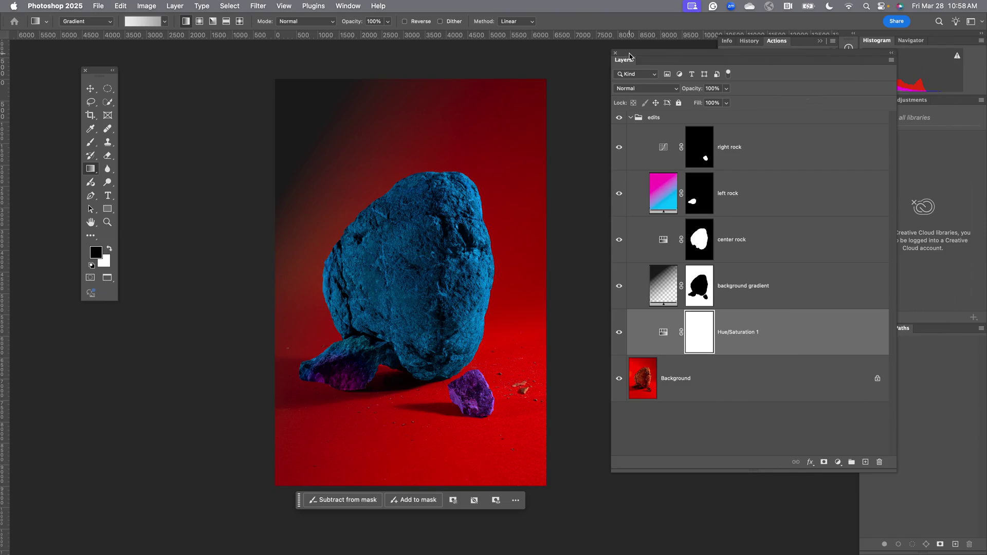
pyautogui.scroll(1, 492, 231)
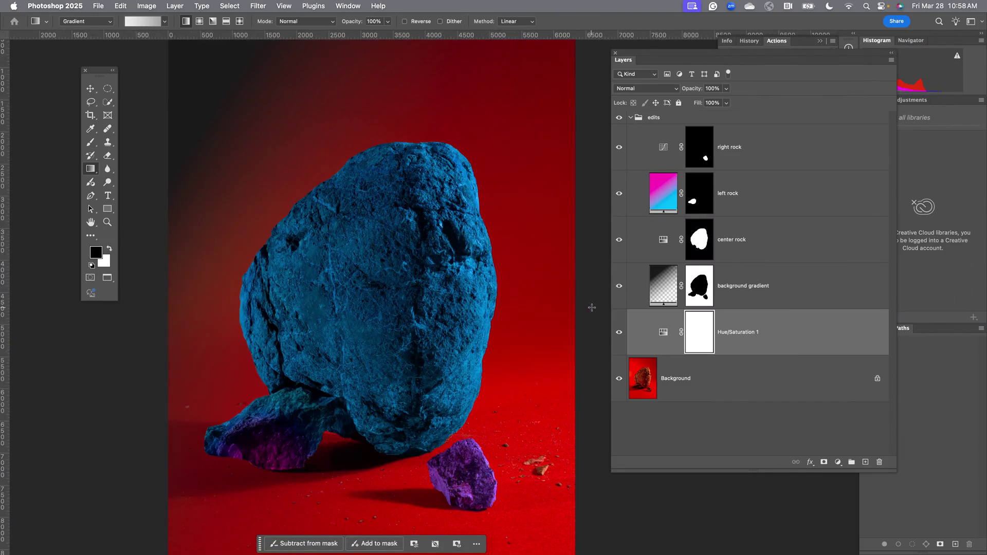
# Examine the rock image's out-of-gamut colors with Gamut Warning and turn the warning off again.
pyautogui.click(283, 6)
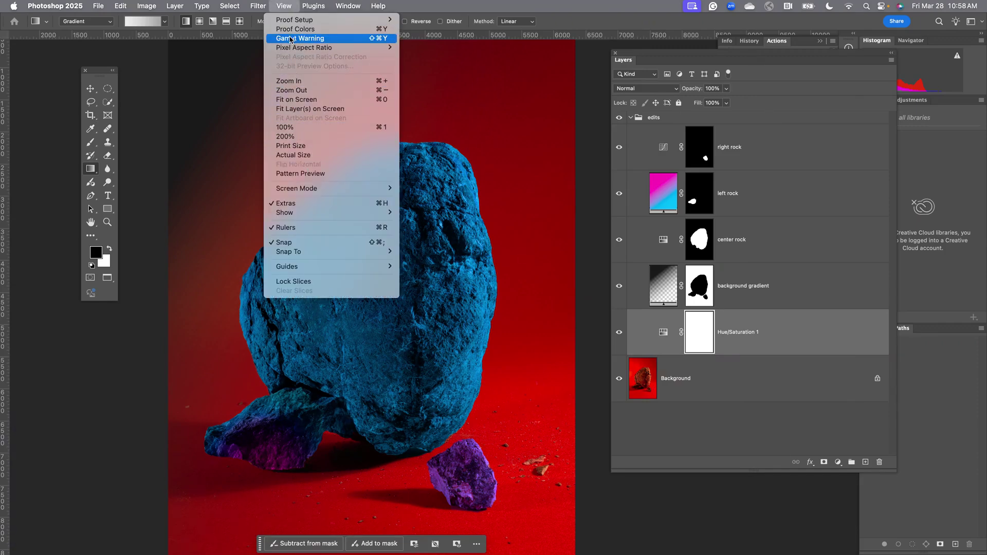
pyautogui.click(291, 40)
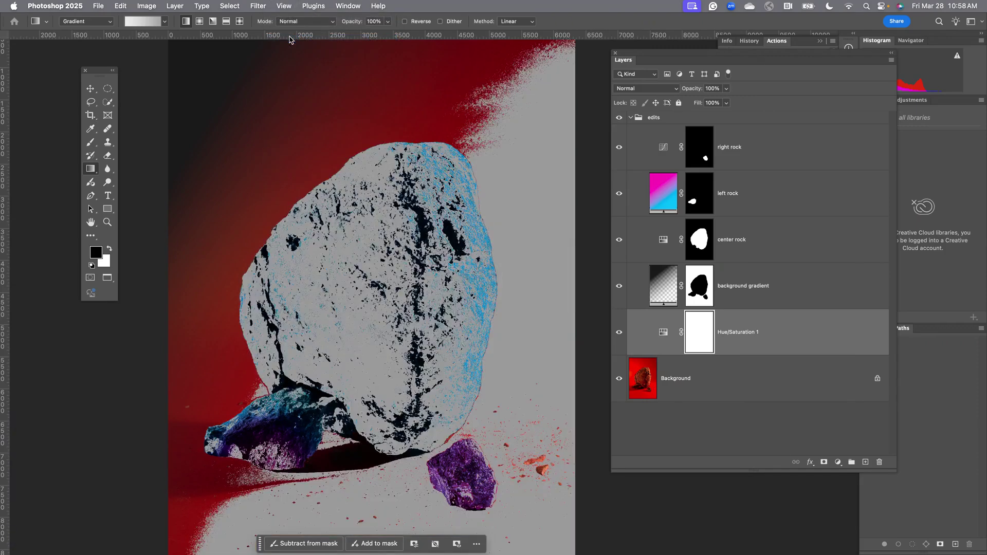
pyautogui.click(284, 5)
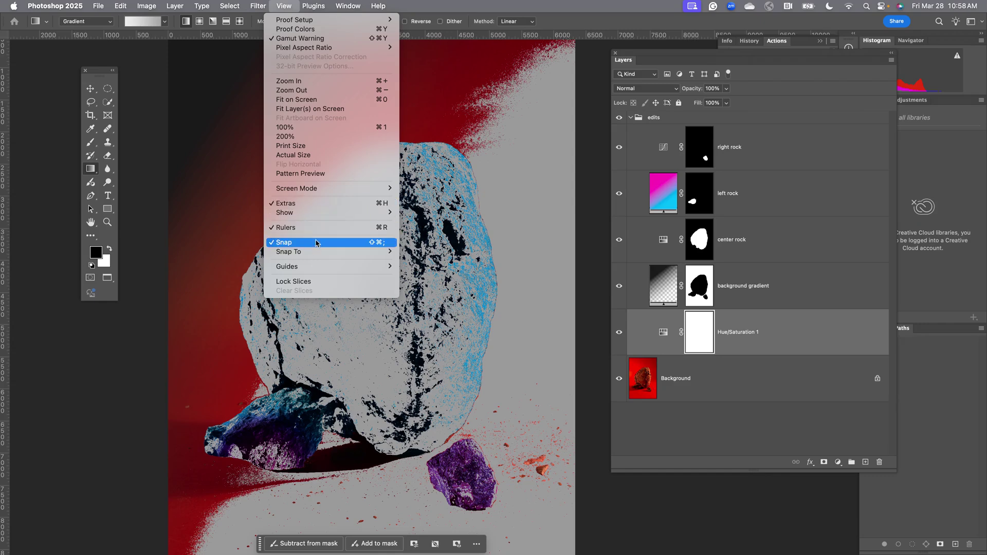
pyautogui.click(302, 38)
# Set the right rock and center rock layers to the Luminosity blend mode.
pyautogui.click(732, 160)
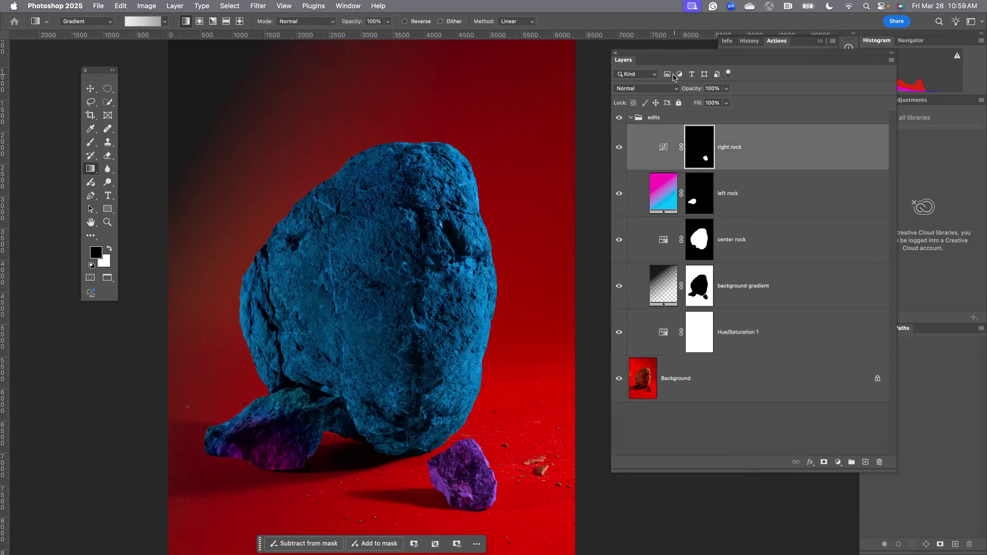
pyautogui.click(662, 89)
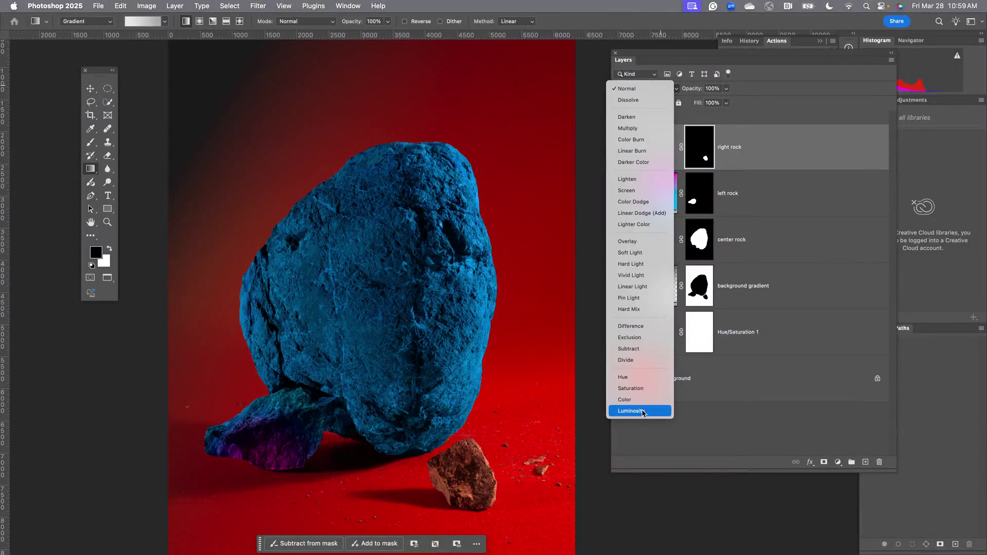
pyautogui.click(643, 411)
pyautogui.click(742, 200)
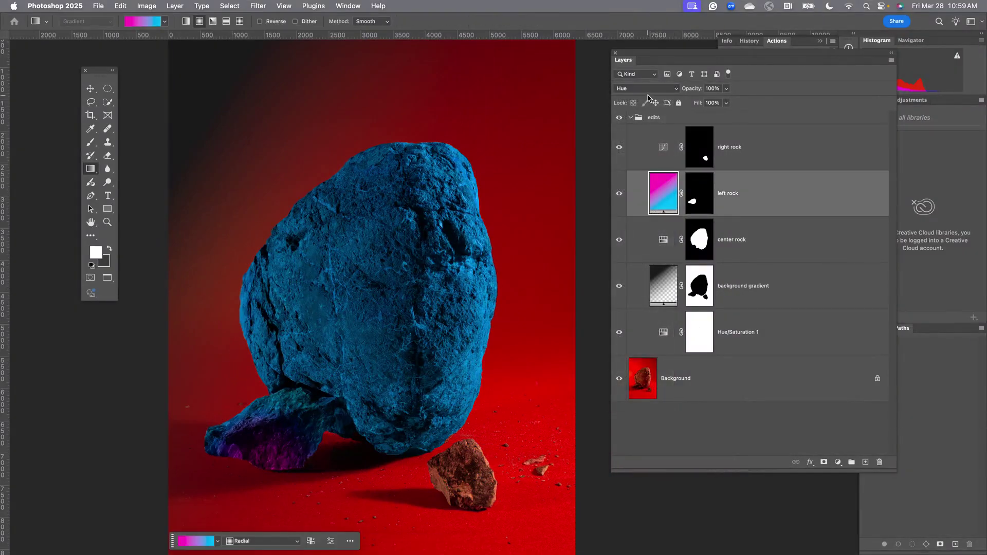
pyautogui.click(741, 249)
pyautogui.click(646, 89)
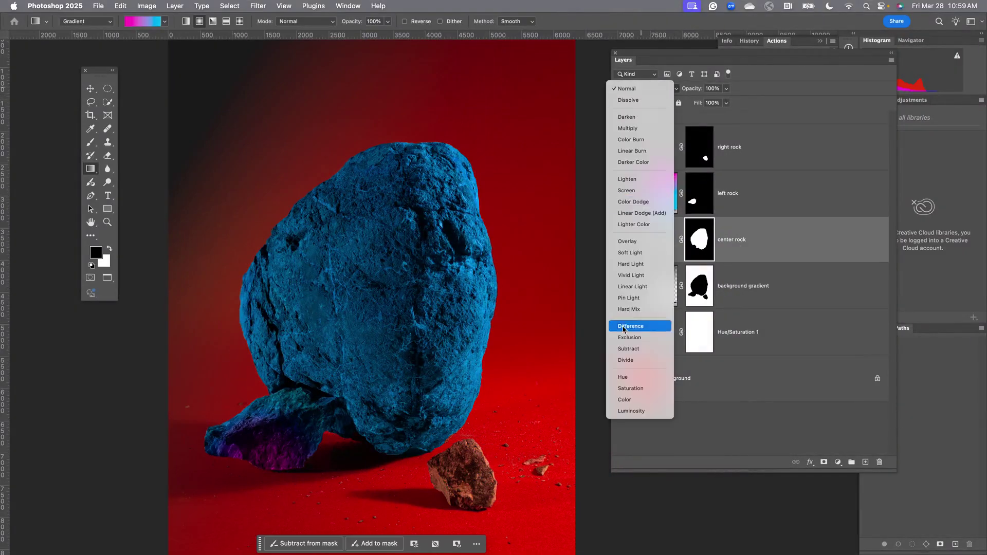
pyautogui.click(631, 410)
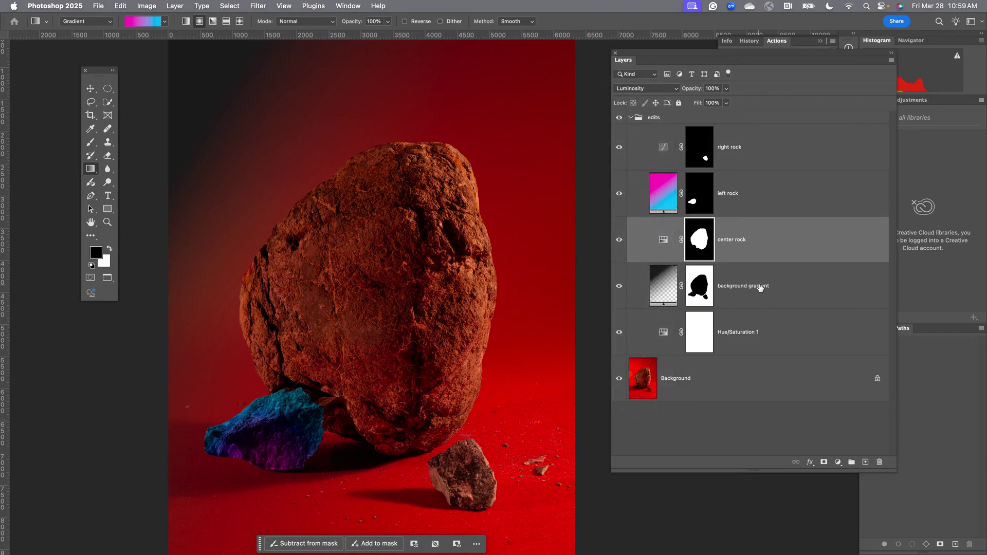
# Set the background gradient layer to the Luminosity blend mode.
pyautogui.click(754, 282)
pyautogui.click(646, 88)
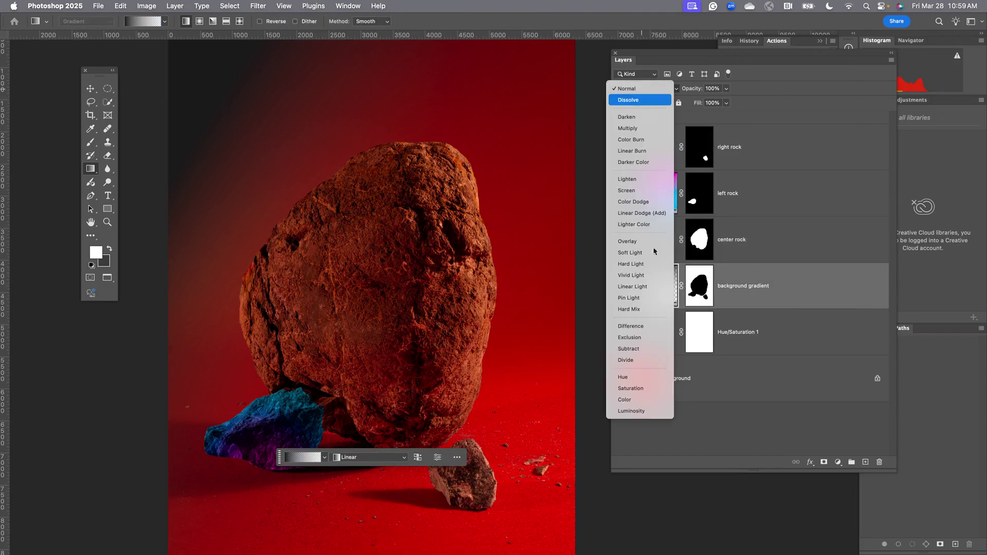
pyautogui.click(648, 410)
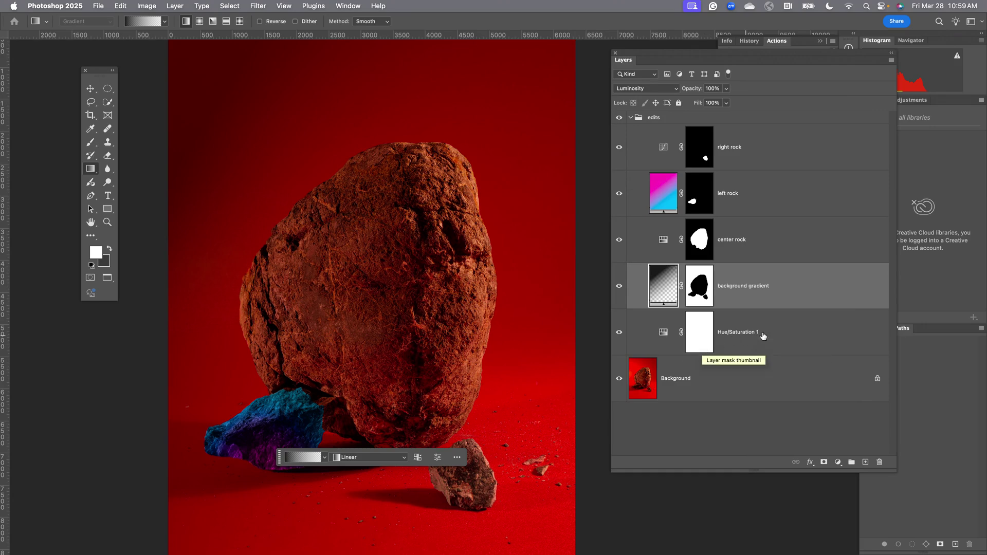
# Compare the rock image with the Hue/Saturation 1 layer off and on several times.
pyautogui.click(701, 350)
pyautogui.click(619, 333)
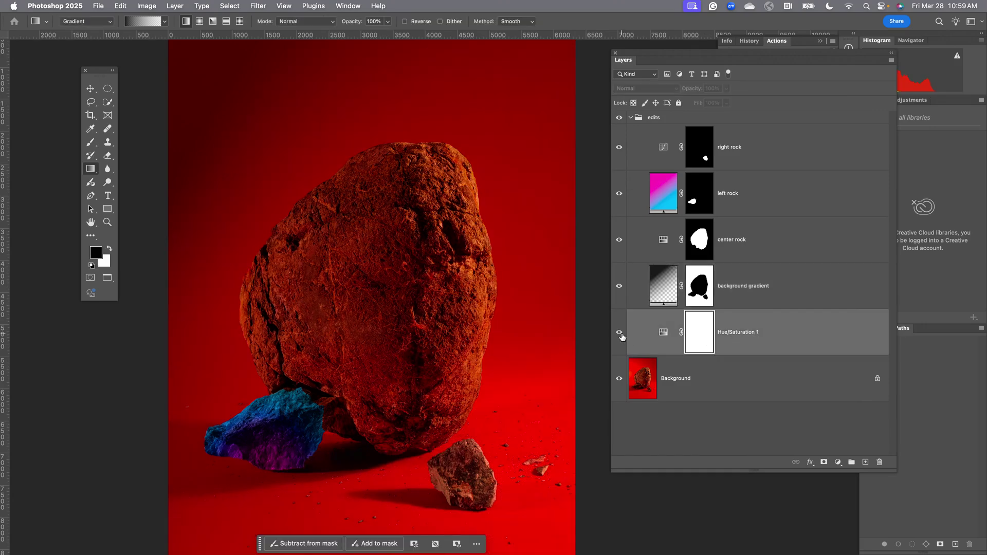
pyautogui.click(619, 333)
pyautogui.click(621, 337)
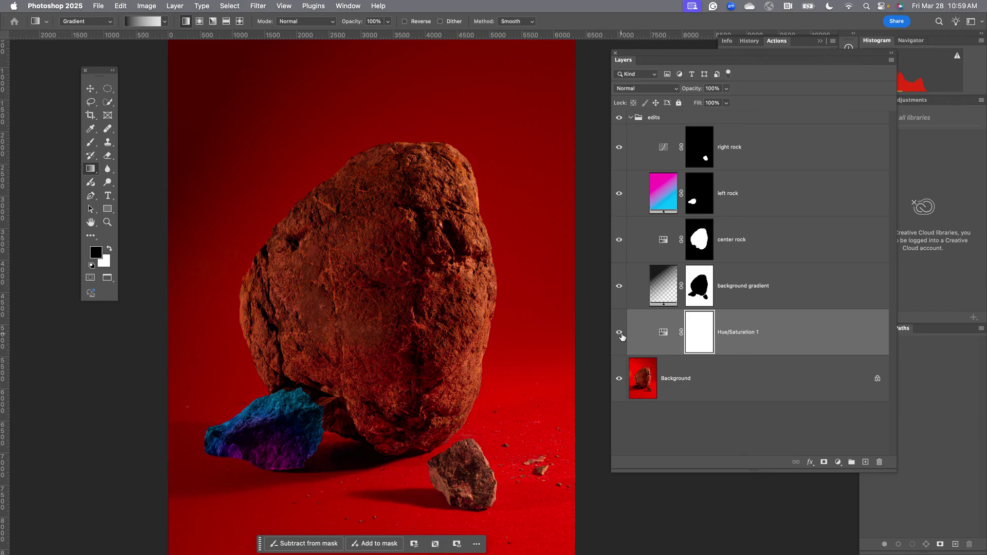
pyautogui.click(621, 336)
pyautogui.click(620, 334)
# Review the Hue/Saturation 1 adjustment settings and hide the layer.
pyautogui.doubleClick(661, 333)
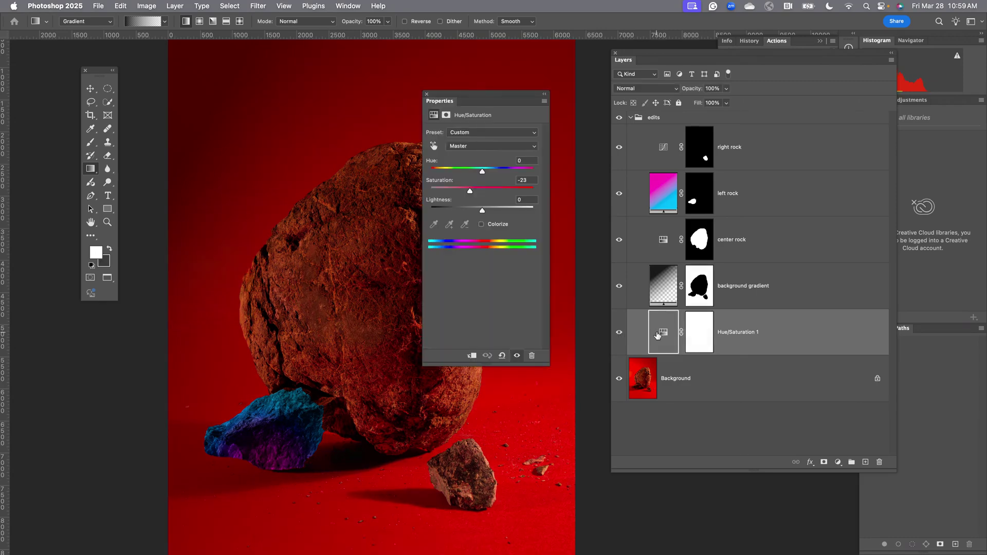
pyautogui.click(426, 95)
pyautogui.click(618, 332)
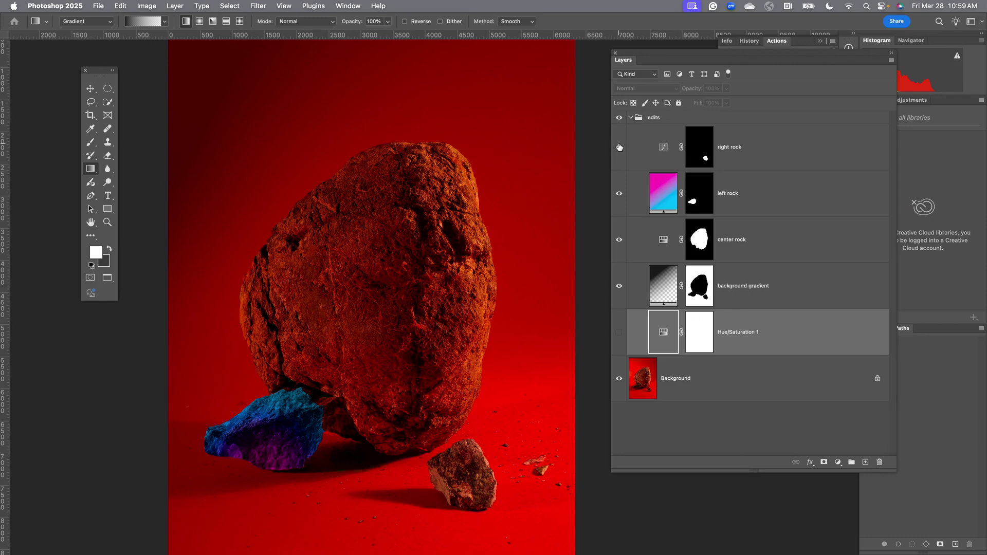
# Feather the right rock layer's mask by 0.5 px and inspect the large rock's edge up close.
pyautogui.doubleClick(699, 153)
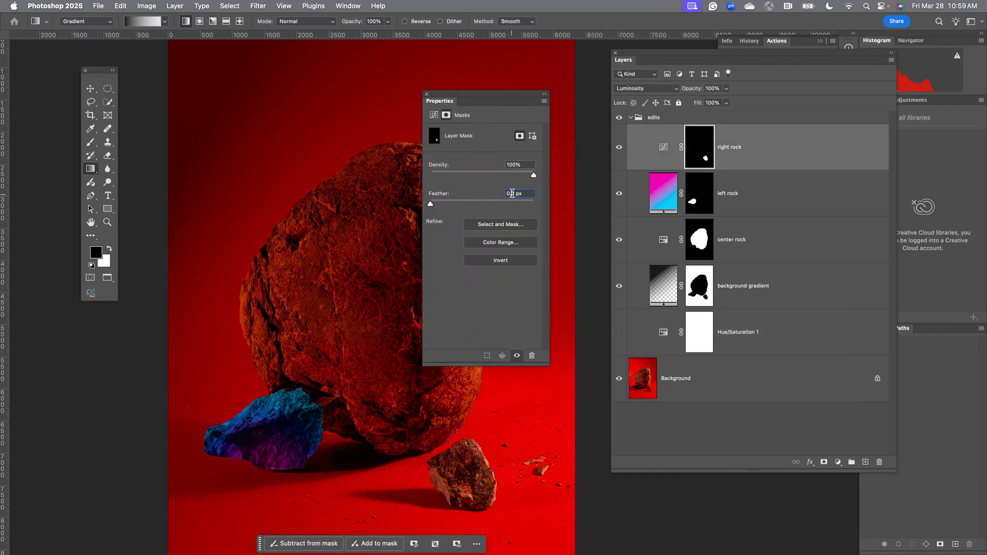
pyautogui.write('5')
pyautogui.moveTo(441, 97); pyautogui.dragTo(741, 99)
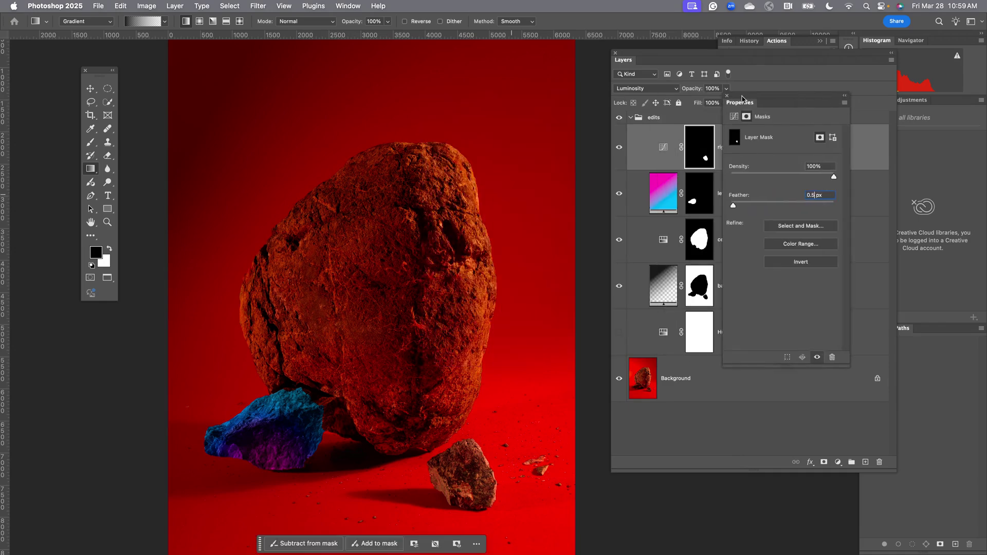
pyautogui.keyDown('super'); pyautogui.click(492, 299); pyautogui.keyUp('super')
pyautogui.keyDown('super'); pyautogui.click(492, 299); pyautogui.keyUp('super')
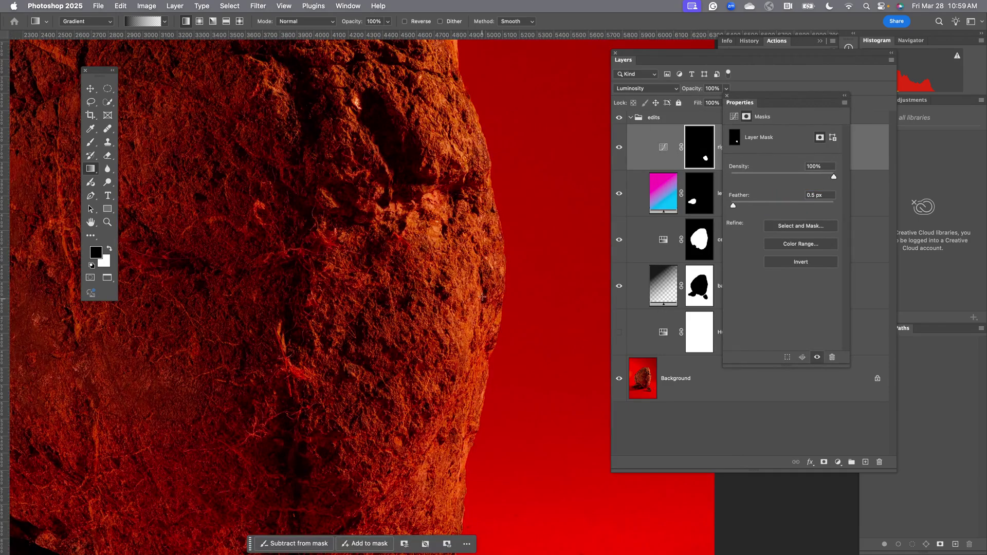
# Close the rock document without saving its changes and uncover the plush toy image and its layer list.
pyautogui.press('super+w')
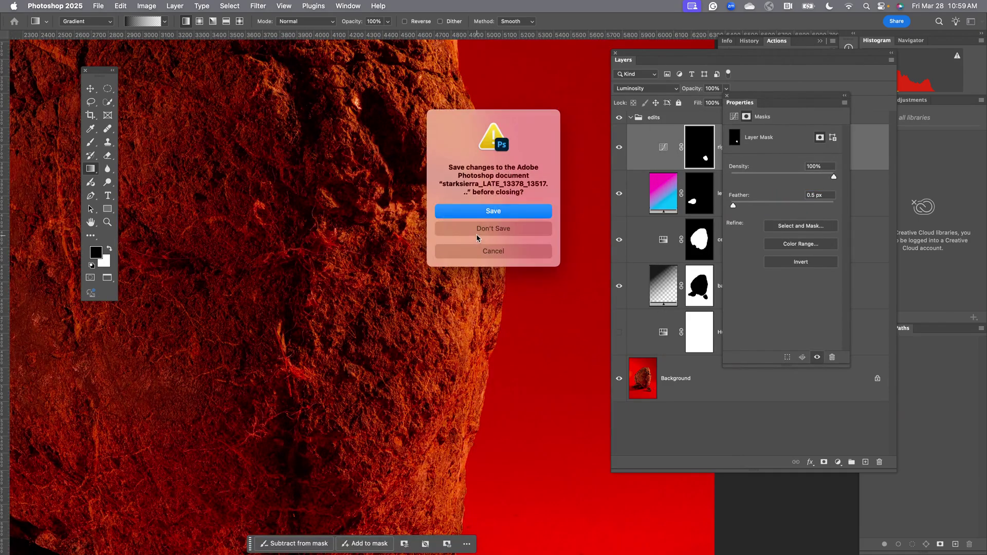
pyautogui.click(476, 232)
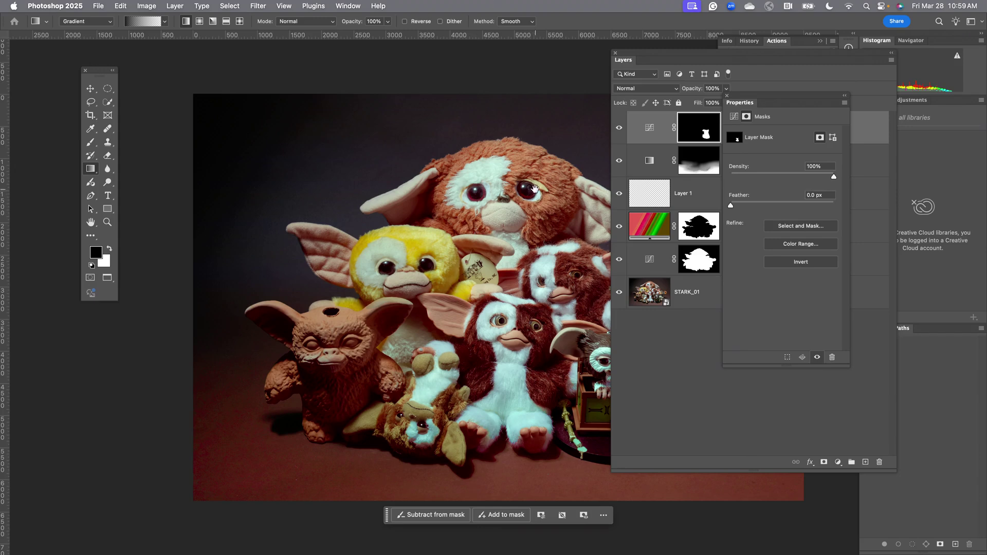
pyautogui.moveTo(535, 189); pyautogui.dragTo(352, 194)
pyautogui.moveTo(740, 102); pyautogui.dragTo(893, 120)
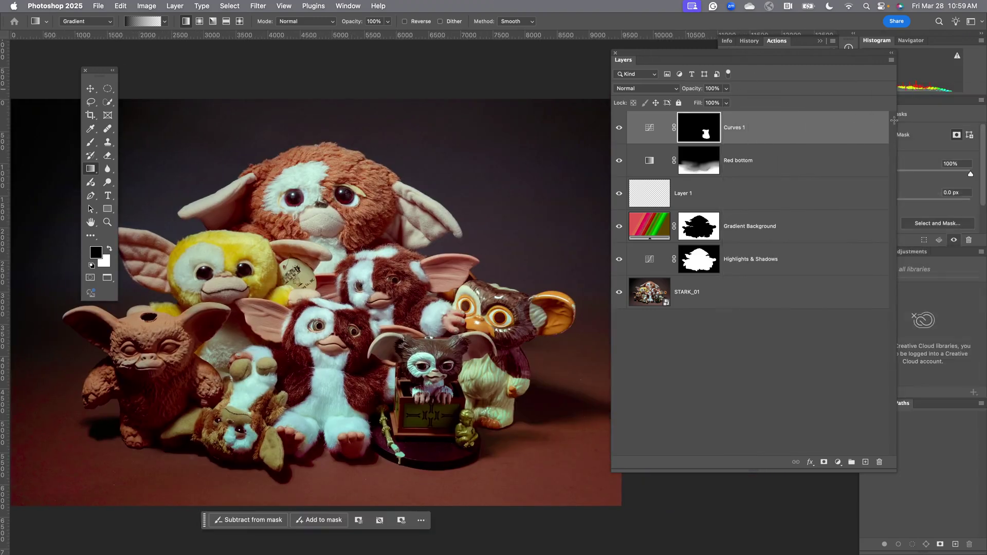
# Add a Black & White adjustment layer directly above the STARK_01 layer and hide it.
pyautogui.click(778, 307)
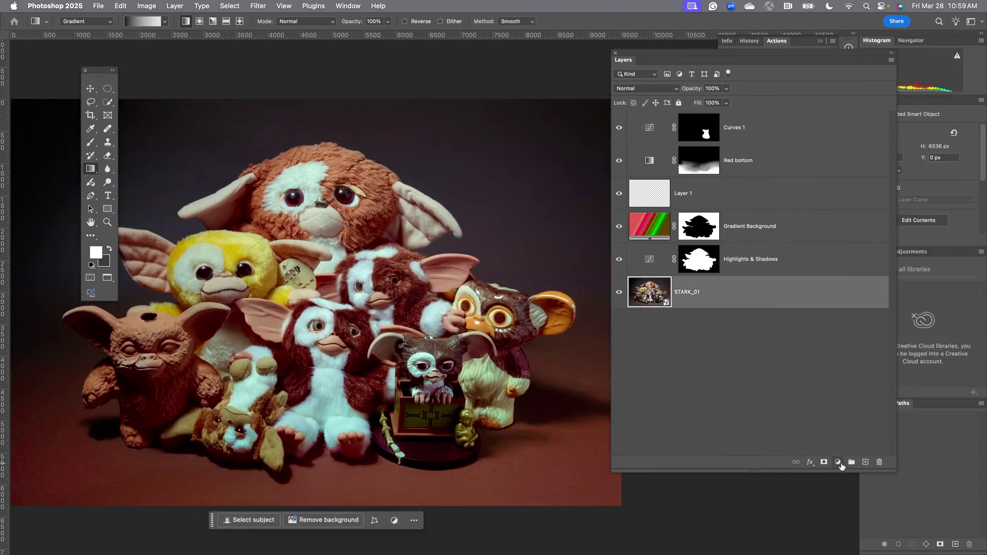
pyautogui.click(837, 462)
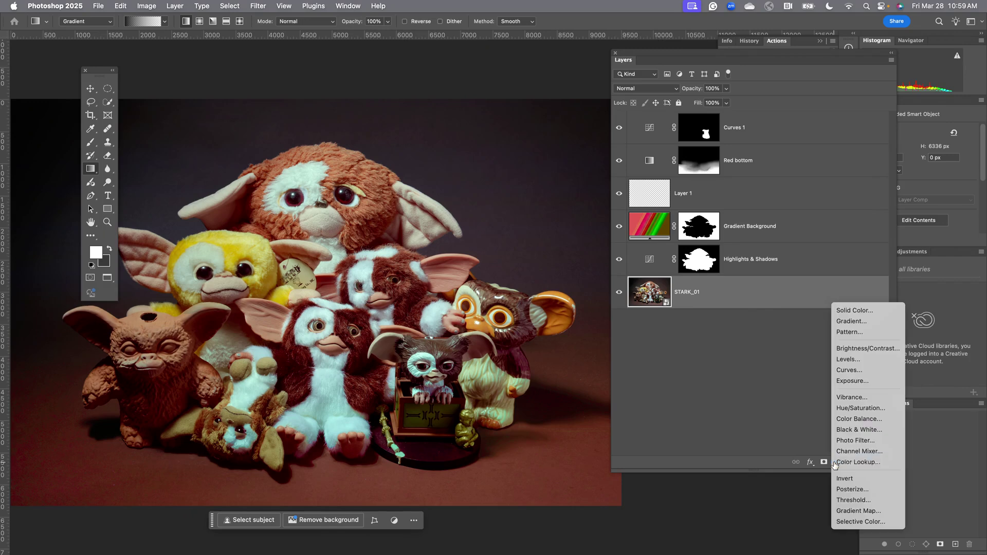
pyautogui.click(858, 430)
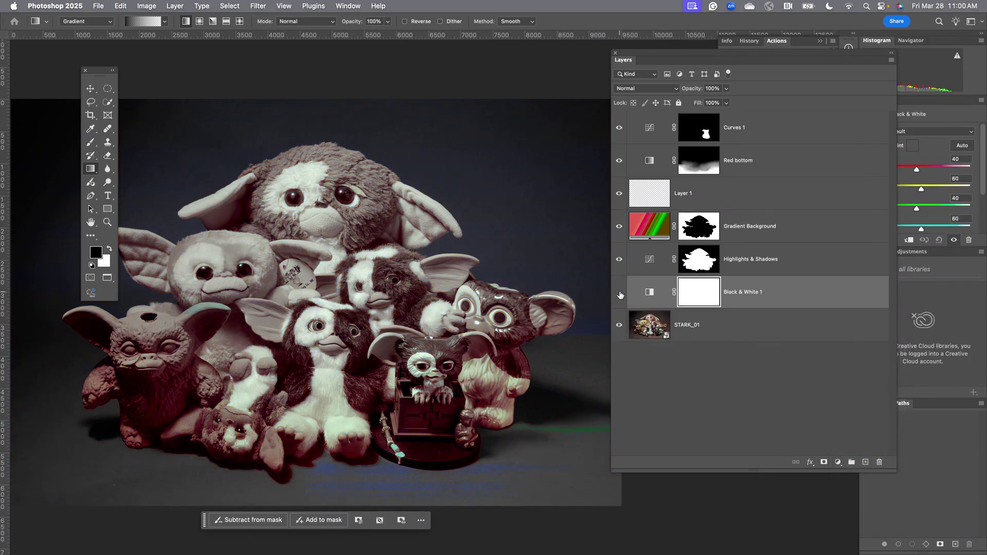
pyautogui.click(619, 291)
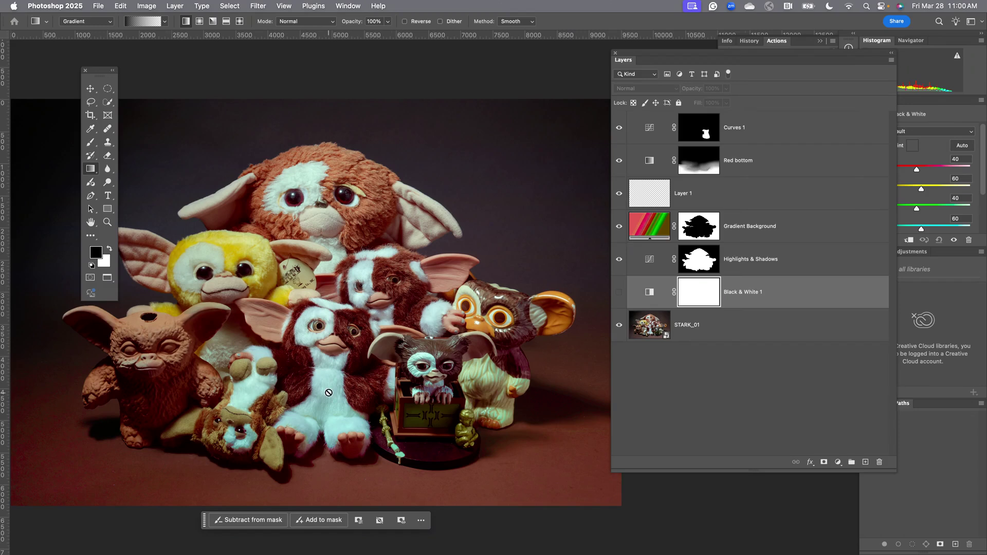
# Delete the empty Layer 1 from the plush toy document.
pyautogui.scroll(3, 328, 393)
pyautogui.hscroll(3, 328, 393)
pyautogui.moveTo(355, 360); pyautogui.dragTo(495, 184)
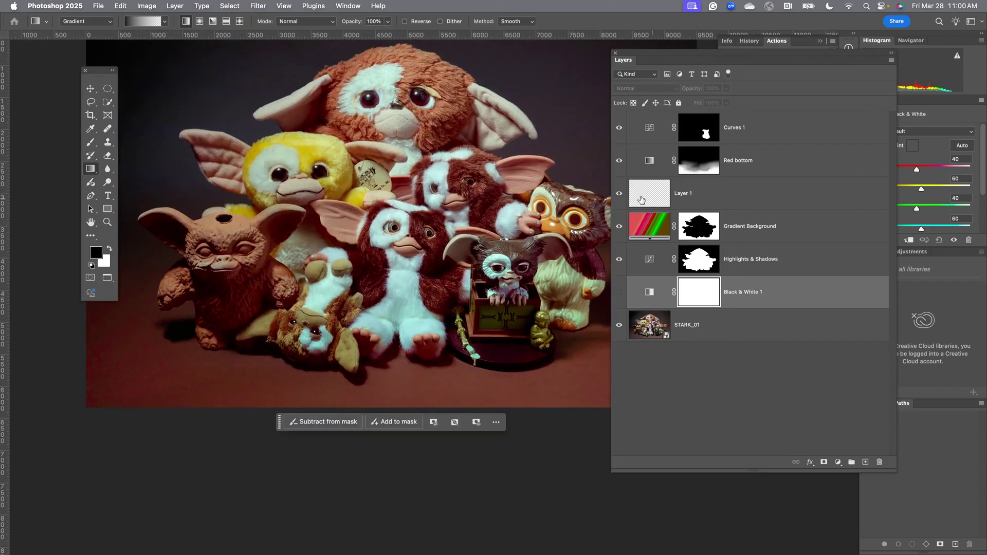
pyautogui.moveTo(736, 198); pyautogui.dragTo(877, 461)
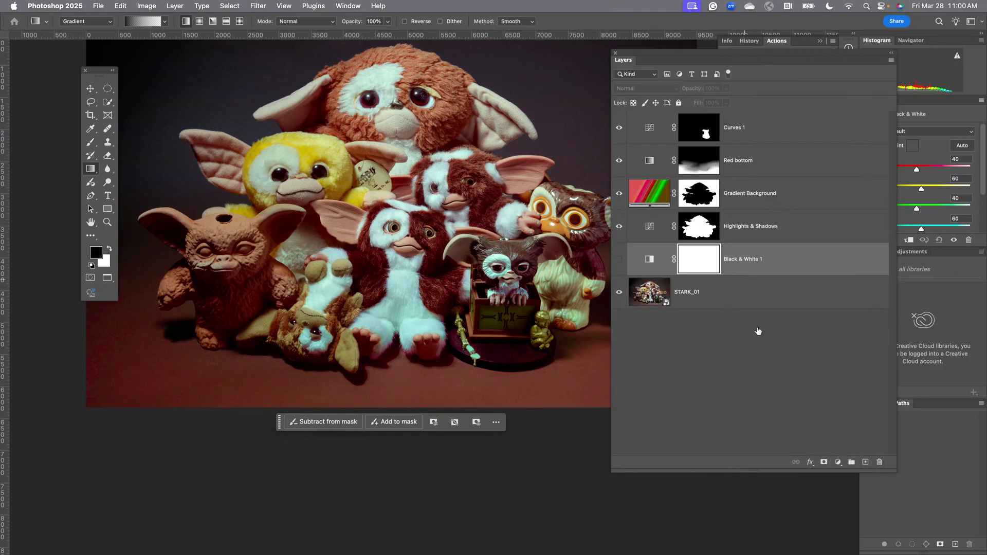
# Add a Hue/Saturation adjustment layer above Black & White 1 and strongly reduce the saturation of the Cyans sampled from the boxed toy.
pyautogui.click(837, 462)
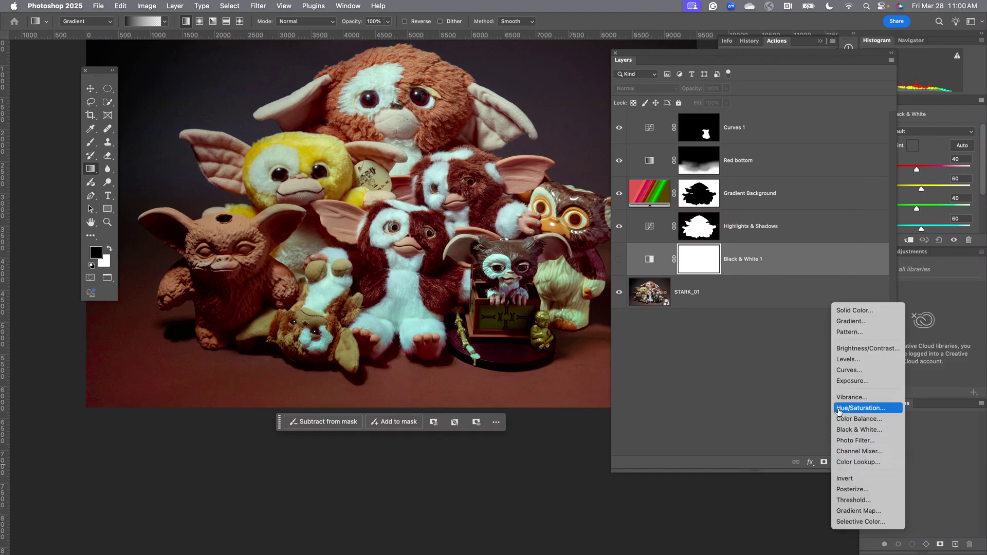
pyautogui.click(853, 408)
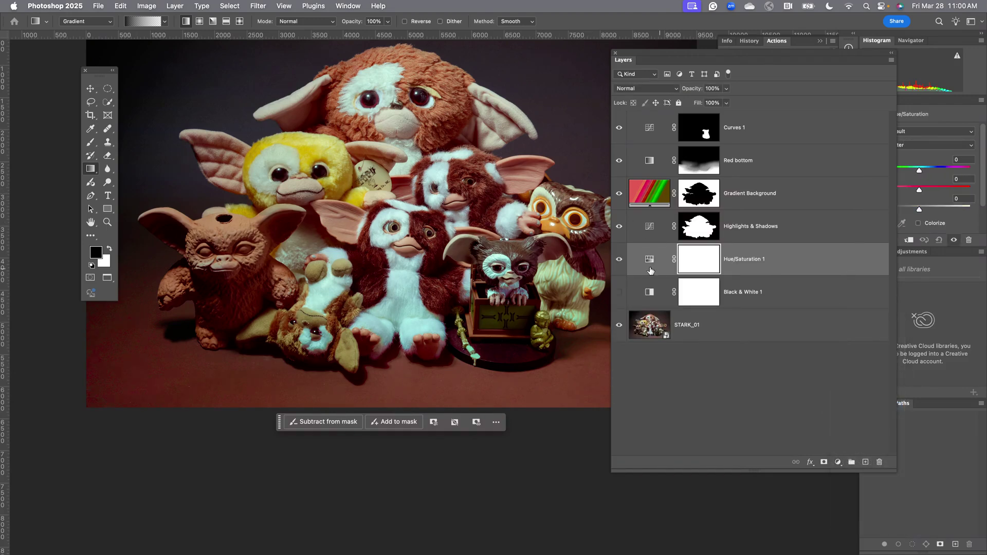
pyautogui.moveTo(910, 105); pyautogui.dragTo(721, 78)
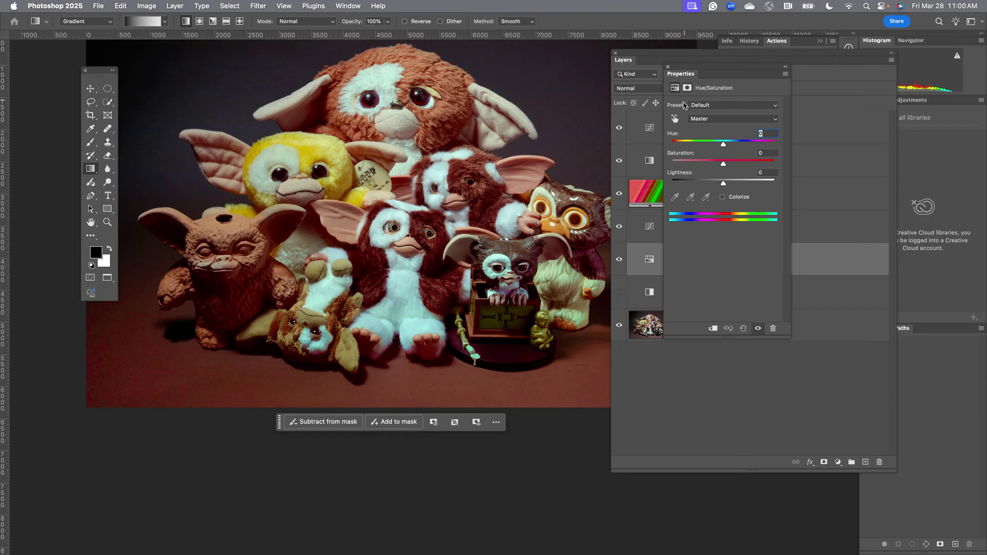
pyautogui.click(704, 119)
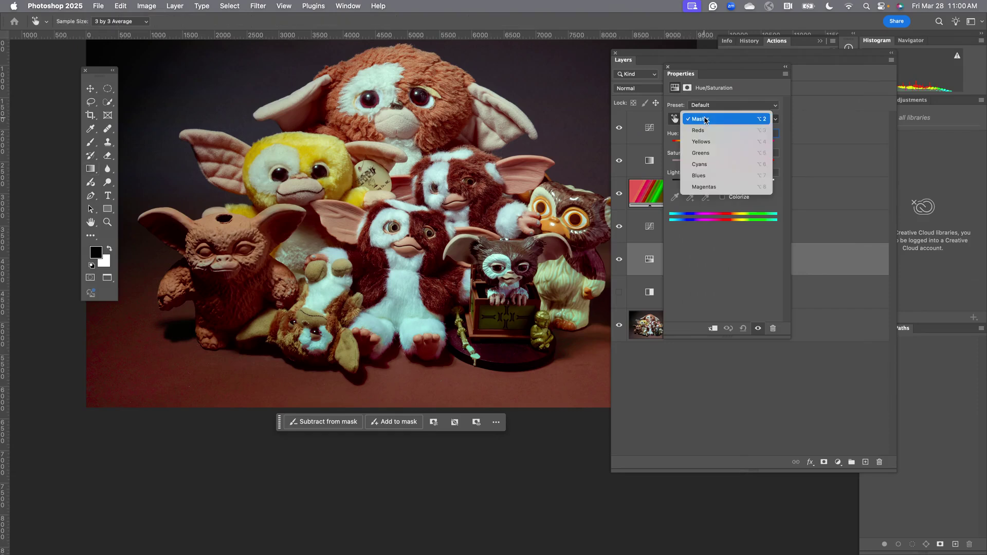
pyautogui.click(705, 119)
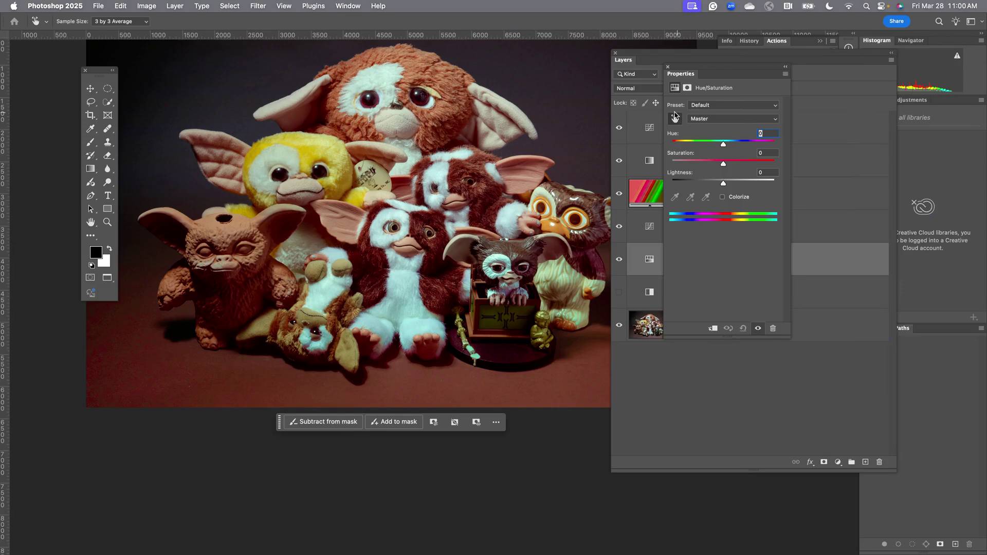
pyautogui.click(674, 117)
pyautogui.click(511, 209)
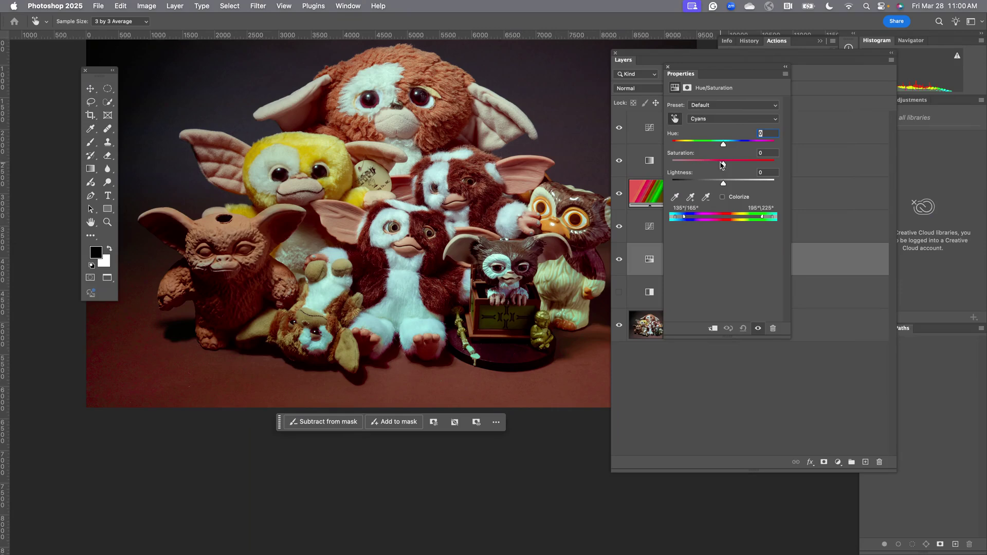
pyautogui.moveTo(723, 164); pyautogui.dragTo(676, 167)
# Uncover the layer list and compare the toy image with the Hue/Saturation 1 layer off and on several times.
pyautogui.moveTo(648, 55); pyautogui.dragTo(705, 122)
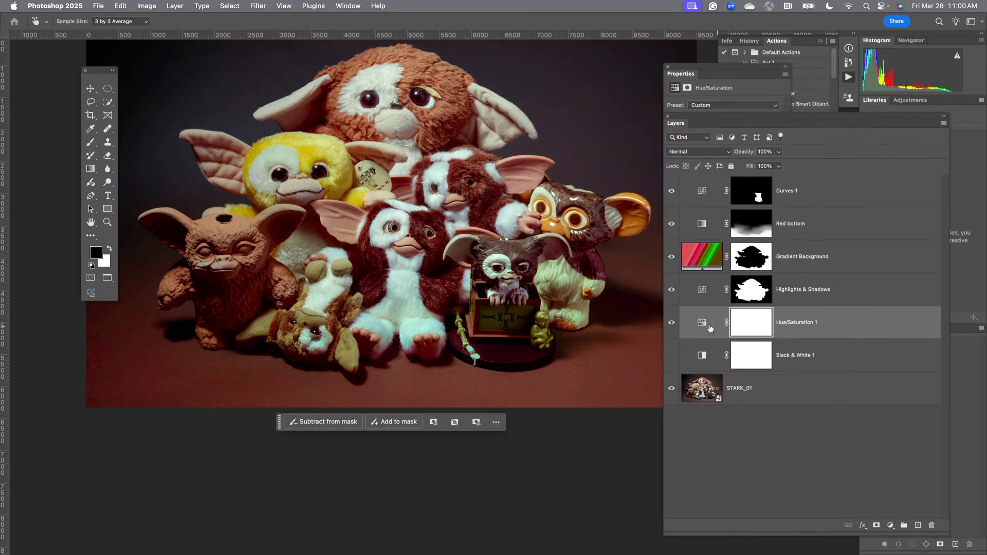
pyautogui.click(672, 324)
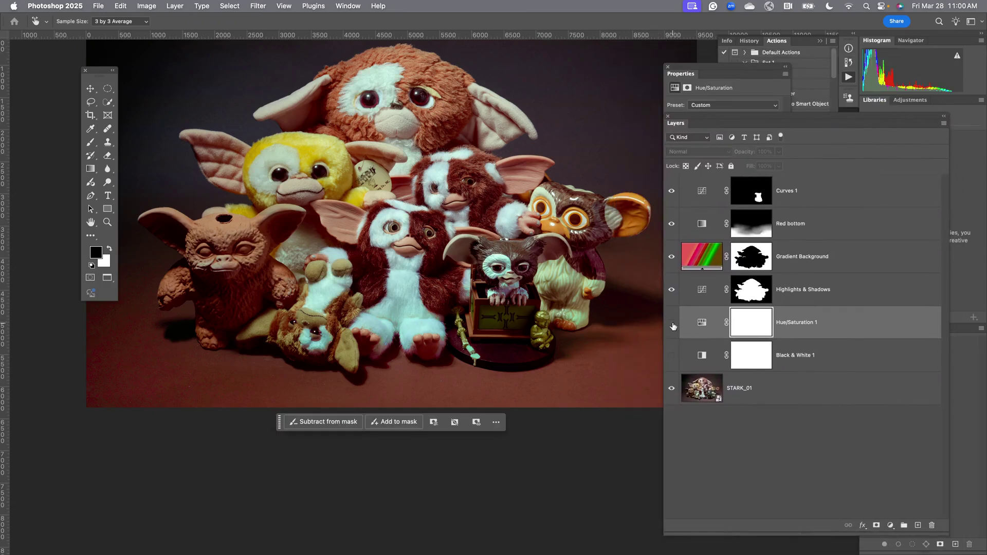
pyautogui.click(672, 324)
pyautogui.click(672, 323)
pyautogui.click(671, 324)
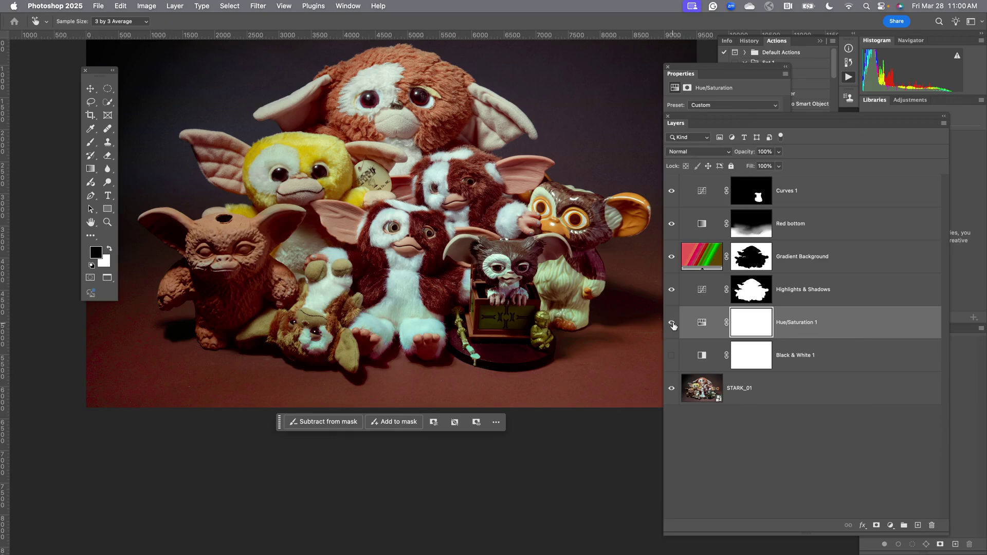
pyautogui.click(672, 324)
pyautogui.click(672, 324)
# Check the image with the Black & White 1 layer shown briefly, and delete that layer.
pyautogui.click(671, 356)
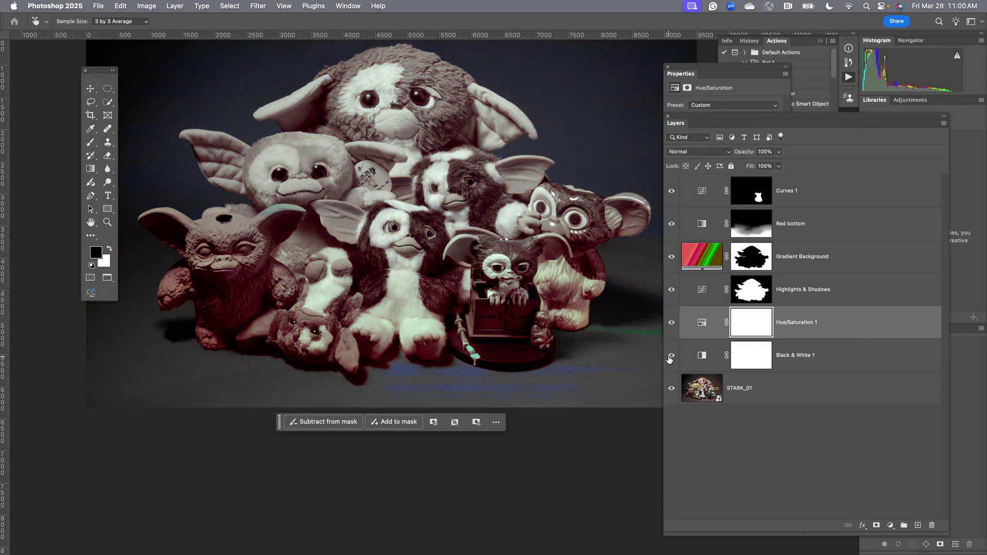
pyautogui.click(670, 355)
pyautogui.moveTo(683, 360); pyautogui.dragTo(931, 526)
pyautogui.press('g')
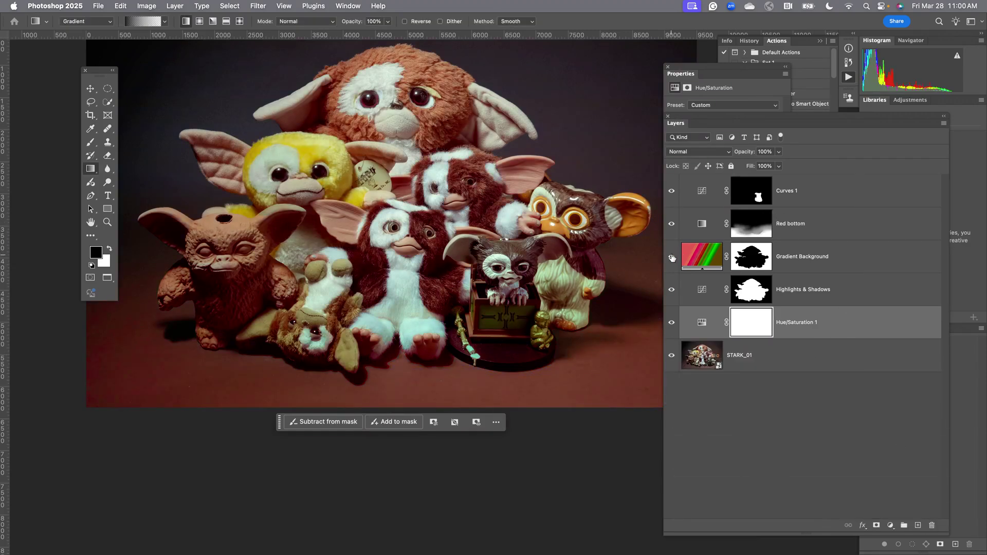
# Compare the toy image with the Gradient Background layer and the top Curves 1 layer each off and on.
pyautogui.click(672, 257)
pyautogui.click(671, 257)
pyautogui.click(672, 257)
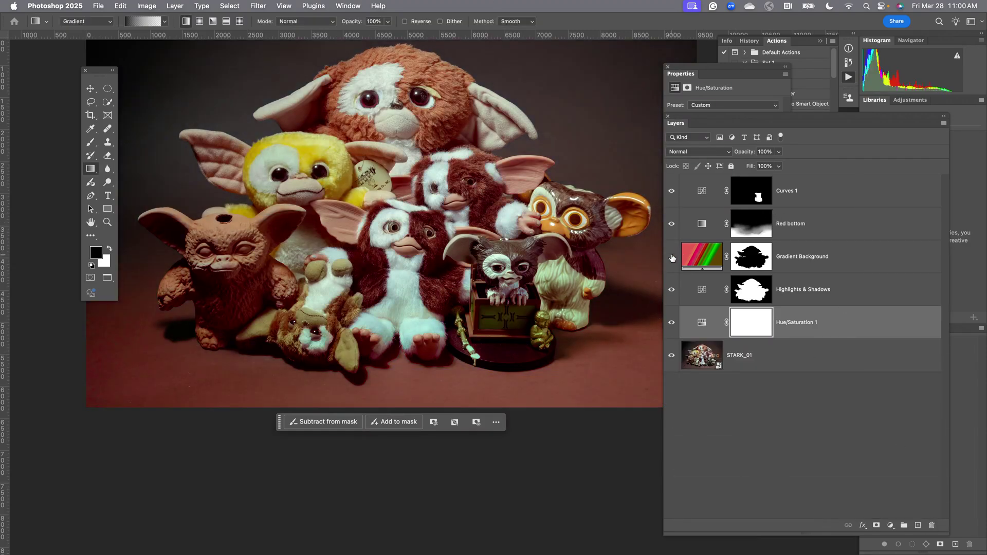
pyautogui.click(672, 257)
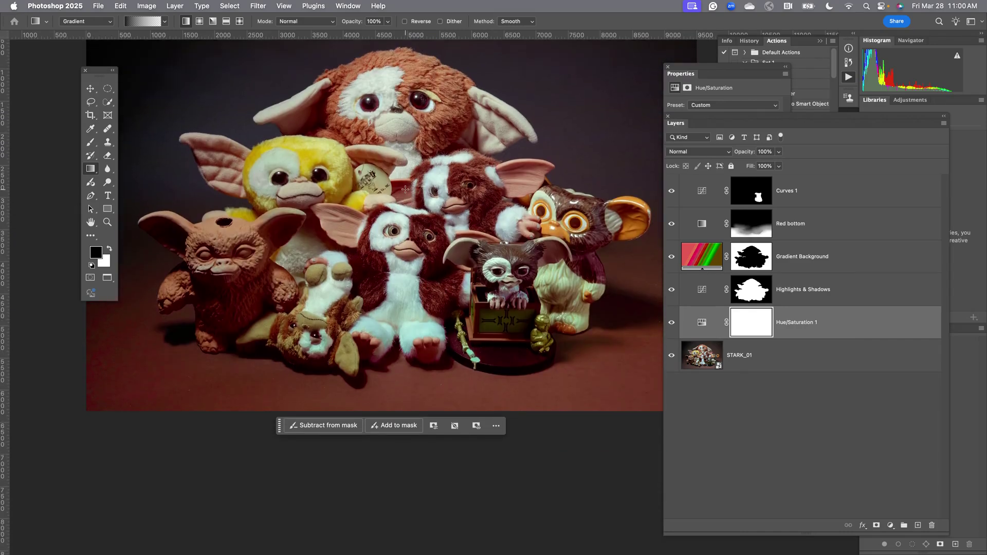
pyautogui.click(671, 190)
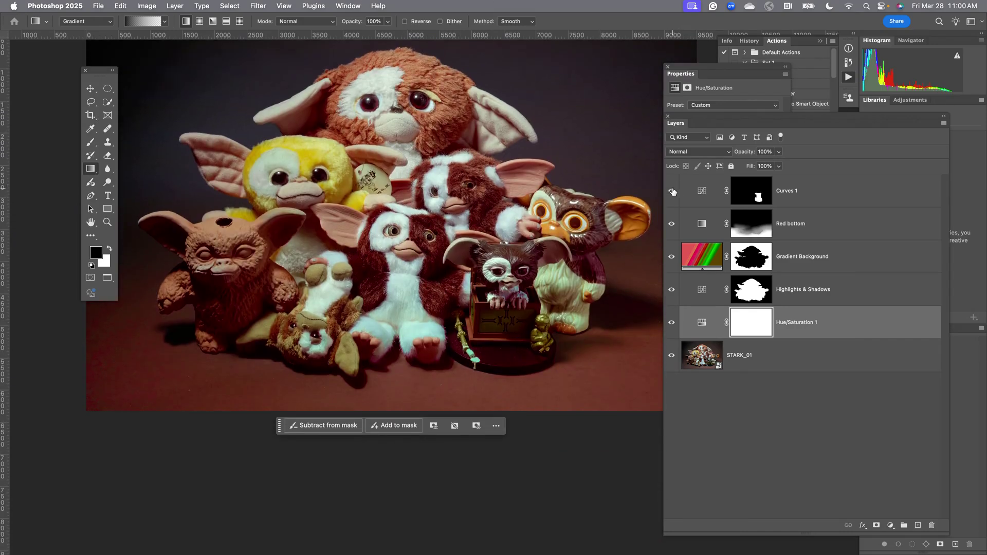
pyautogui.click(671, 191)
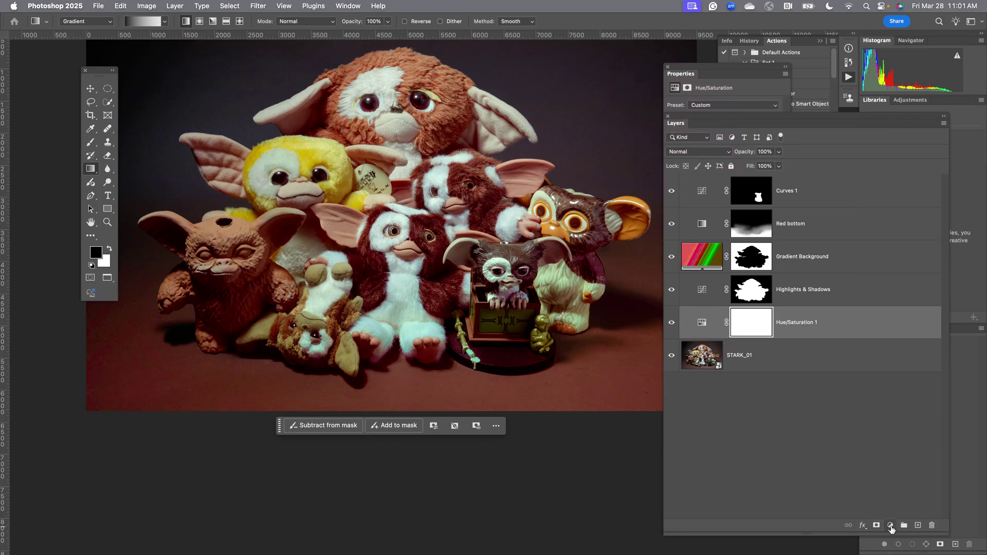
# Open the contents of the STARK_01 smart object in their own document.
pyautogui.click(890, 525)
pyautogui.click(777, 430)
pyautogui.click(749, 353)
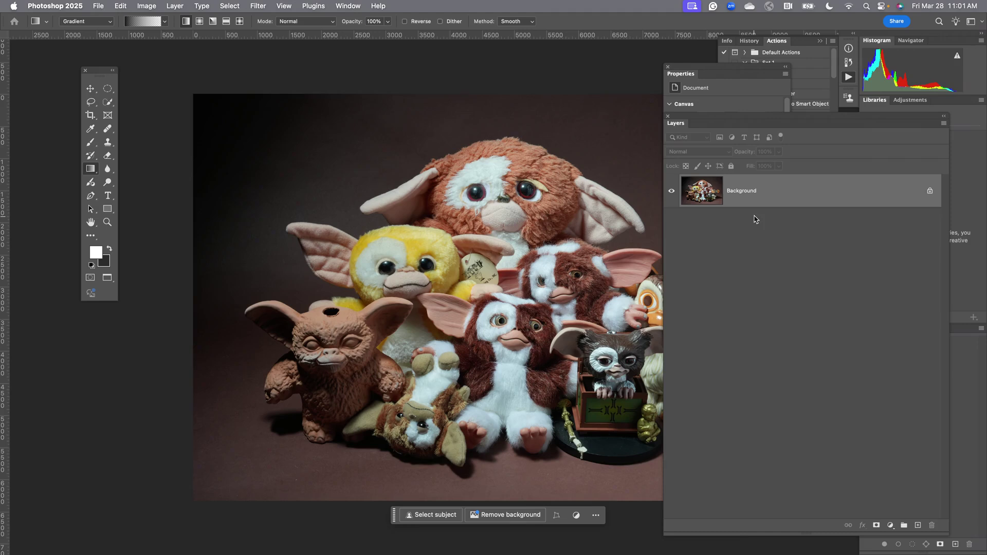
# Add a Curves adjustment layer above the Background of the smart object's contents and display its full settings.
pyautogui.click(890, 524)
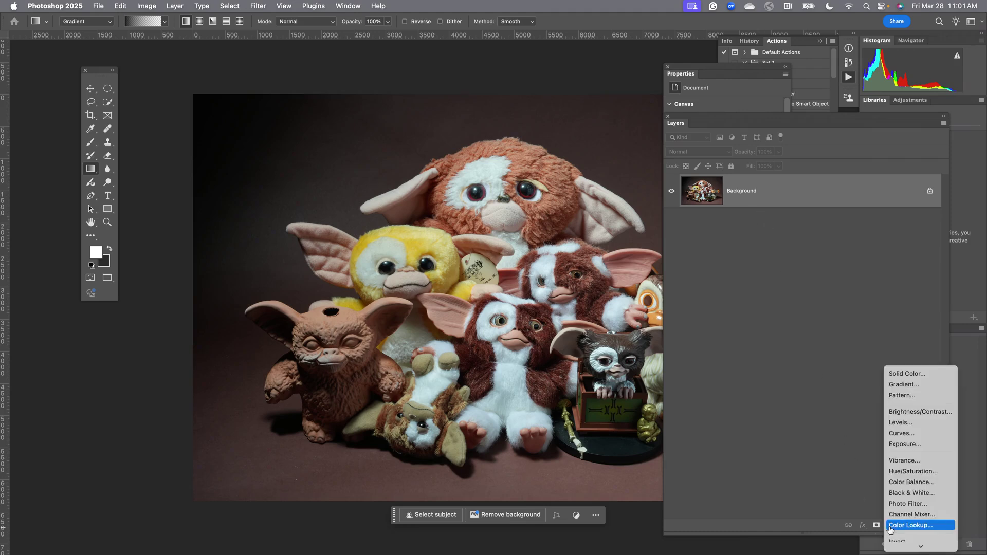
pyautogui.click(896, 435)
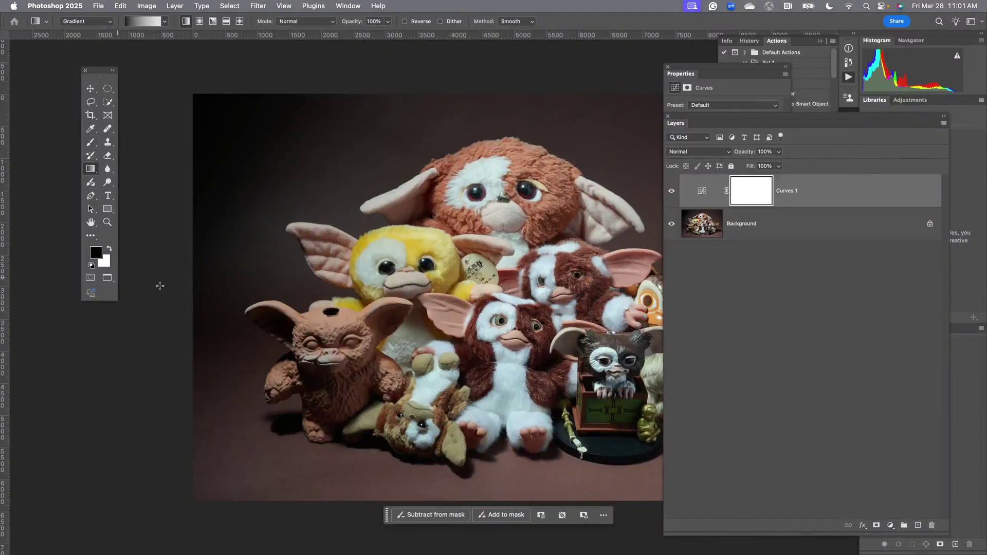
pyautogui.click(702, 191)
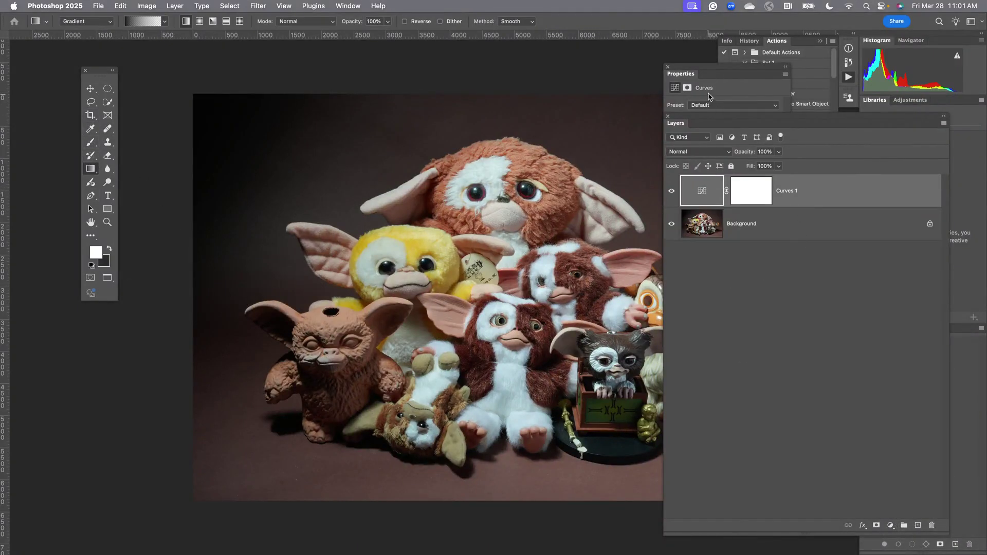
pyautogui.moveTo(704, 69); pyautogui.dragTo(689, 66)
# Try a gray point sampled from the white head fur of the brown toy behind the center one, and undo it.
pyautogui.click(656, 149)
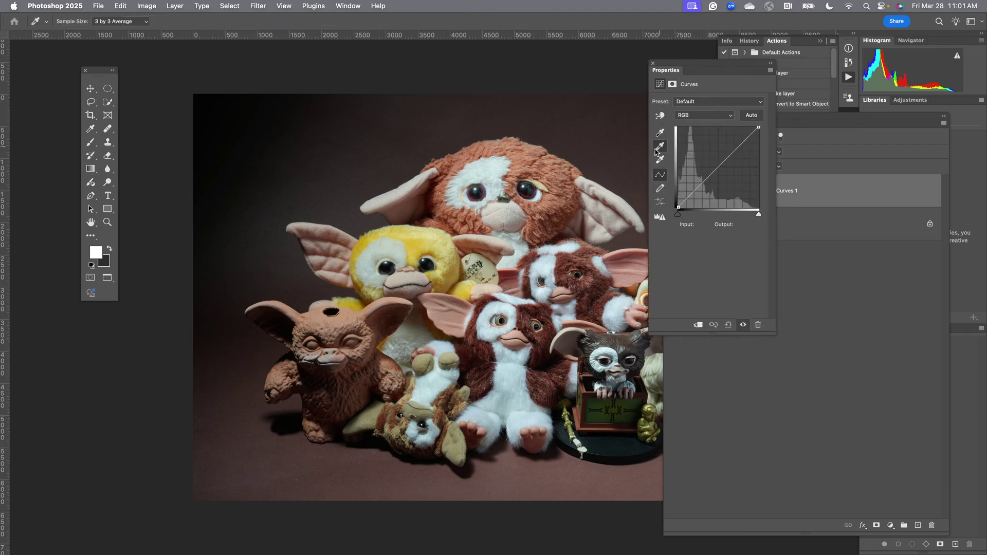
pyautogui.click(551, 262)
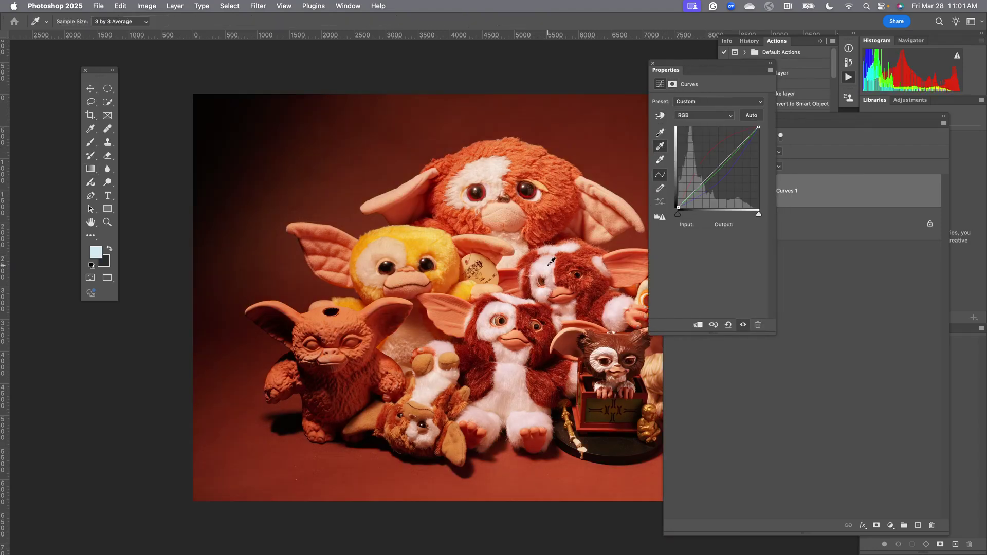
pyautogui.press('super+z')
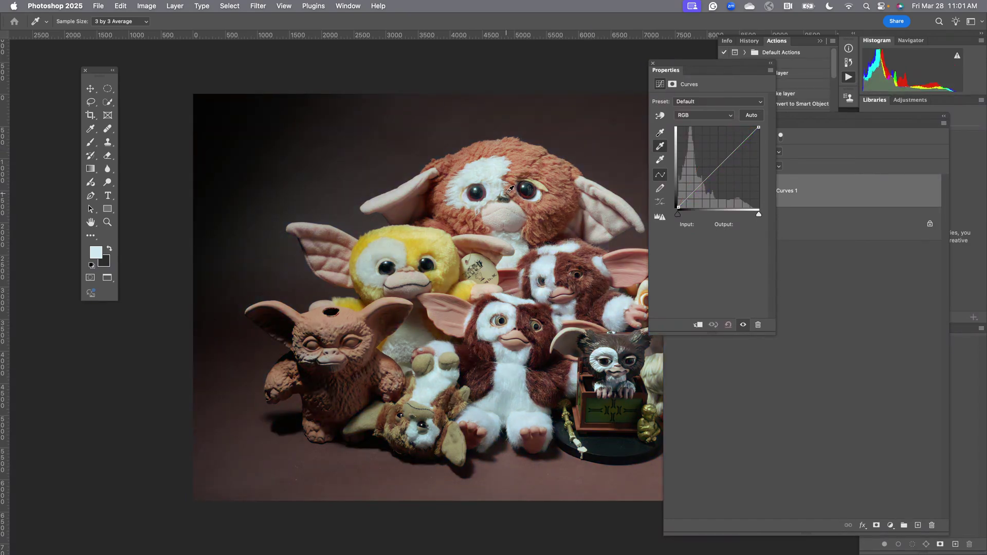
# Apply the automatic Curves correction and show the Info panel to read the color values of the large toy's white fur.
pyautogui.click(751, 115)
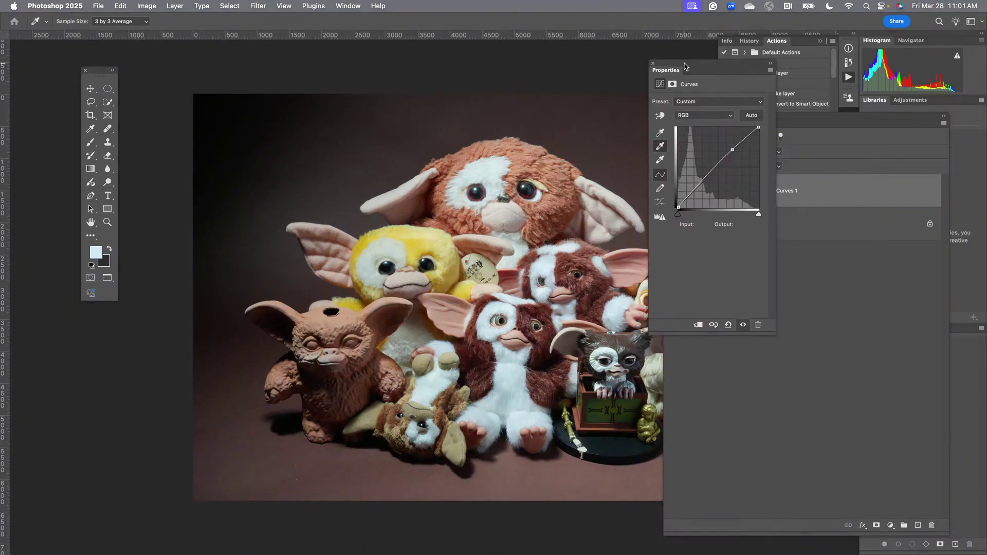
pyautogui.moveTo(684, 67); pyautogui.dragTo(661, 135)
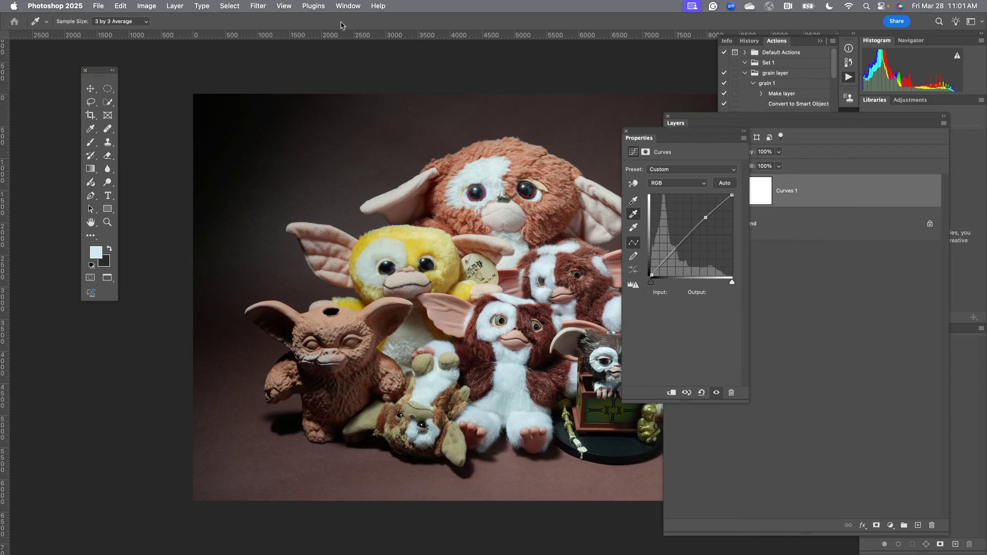
pyautogui.click(348, 6)
pyautogui.click(381, 173)
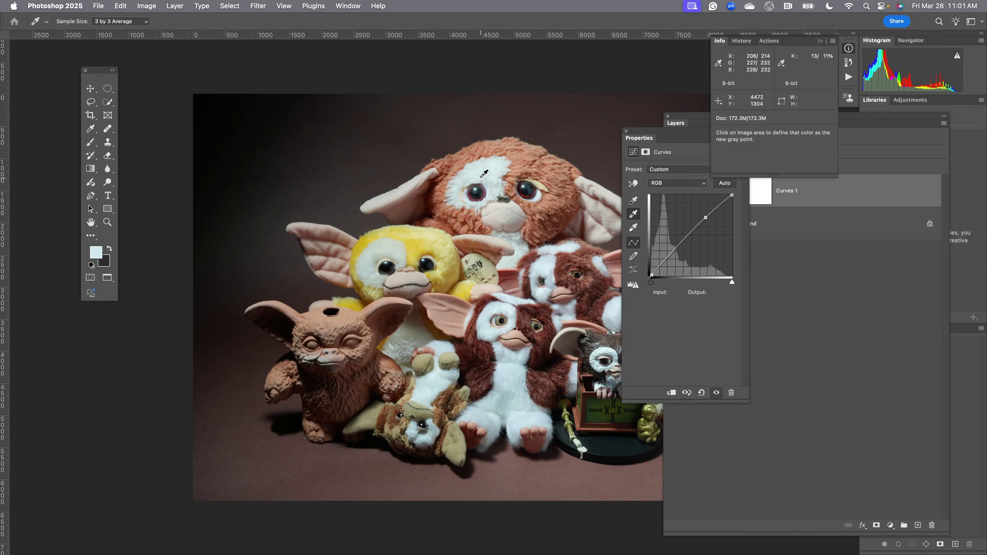
# Close the smart object contents and the plush toy document without saving, and uncover the arched window image and its layer list.
pyautogui.press('super+w')
pyautogui.click(483, 222)
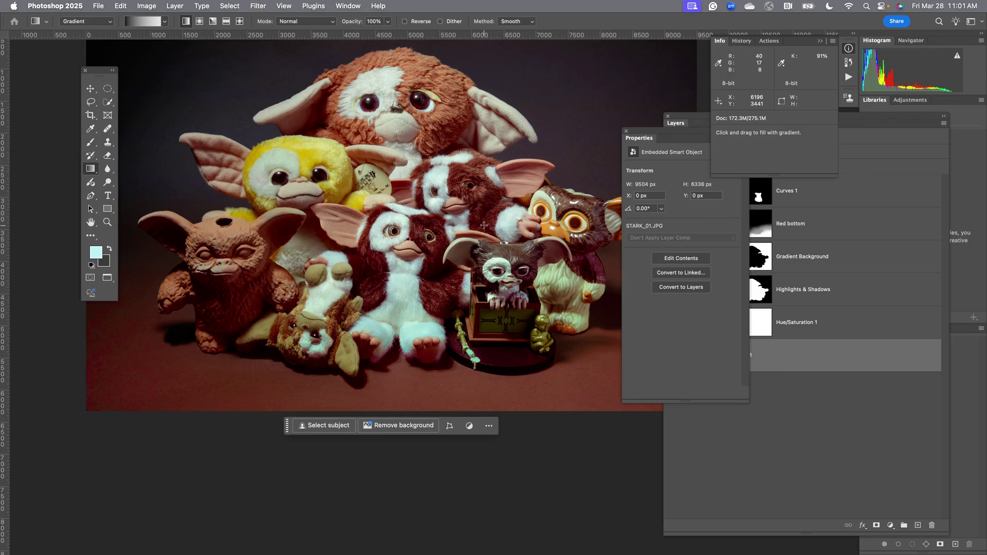
pyautogui.press('super+w')
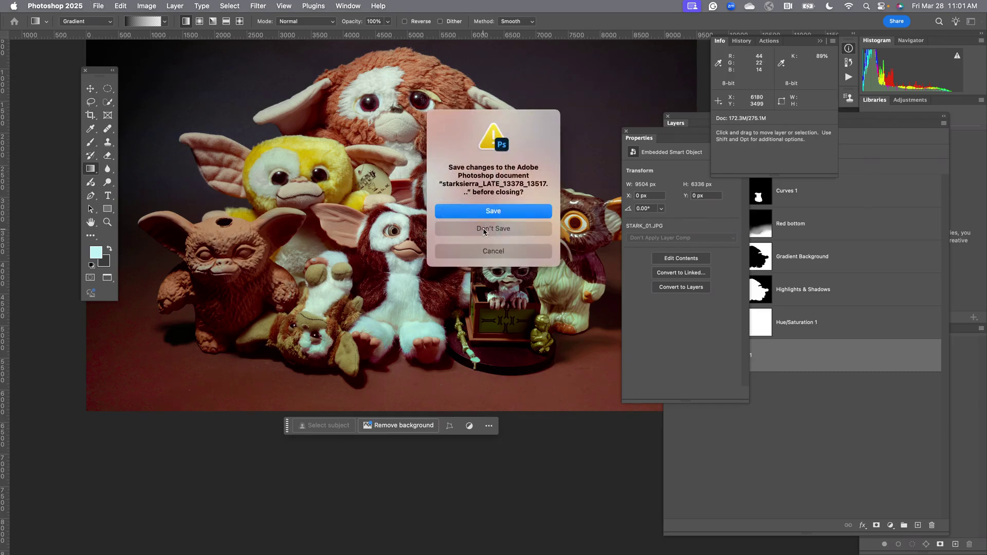
pyautogui.click(483, 227)
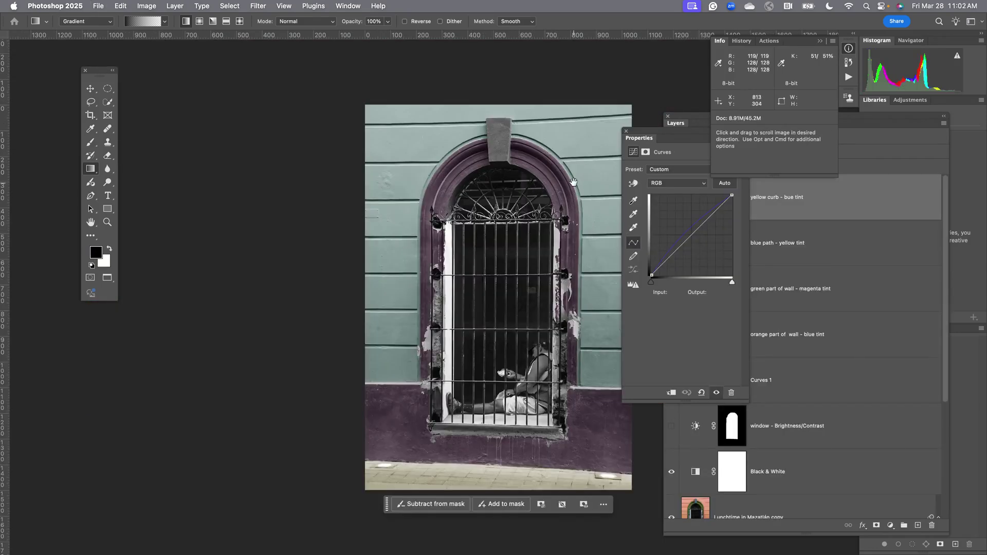
pyautogui.hscroll(5, 574, 181)
pyautogui.moveTo(640, 133); pyautogui.dragTo(492, 50)
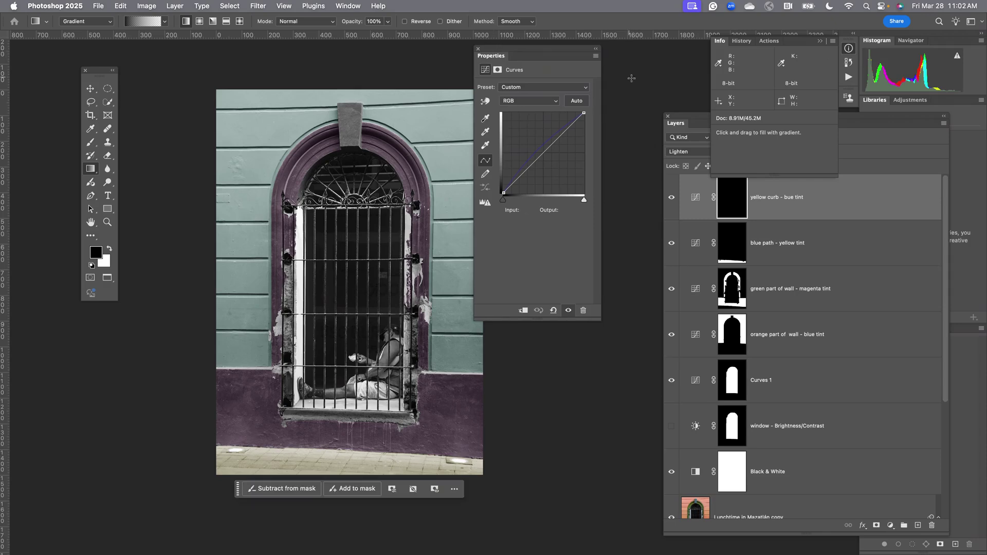
# Delete the Lunchtime in Mazatlán copy layer and make the original Lunchtime in Mazatlán layer visible.
pyautogui.moveTo(677, 117); pyautogui.dragTo(582, 30)
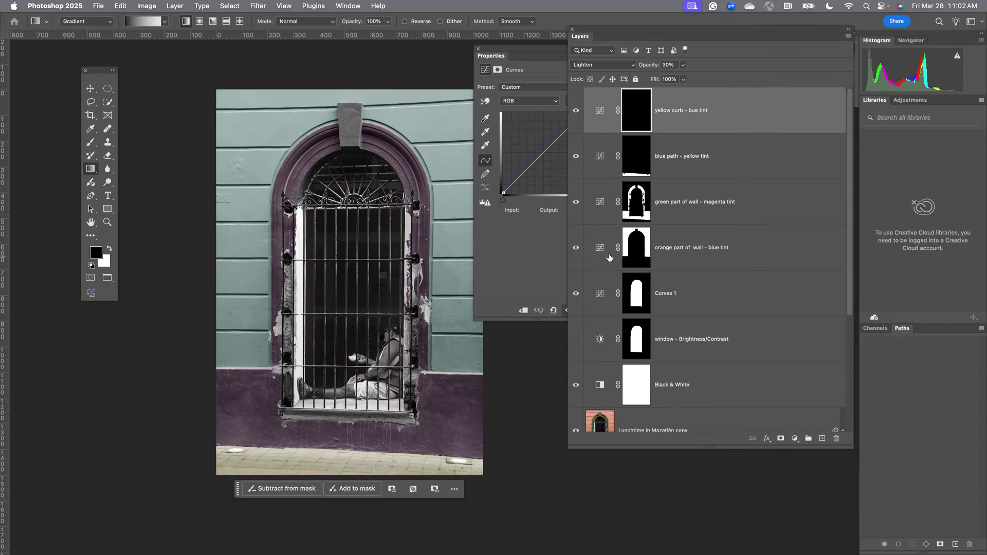
pyautogui.scroll(-4, 611, 257)
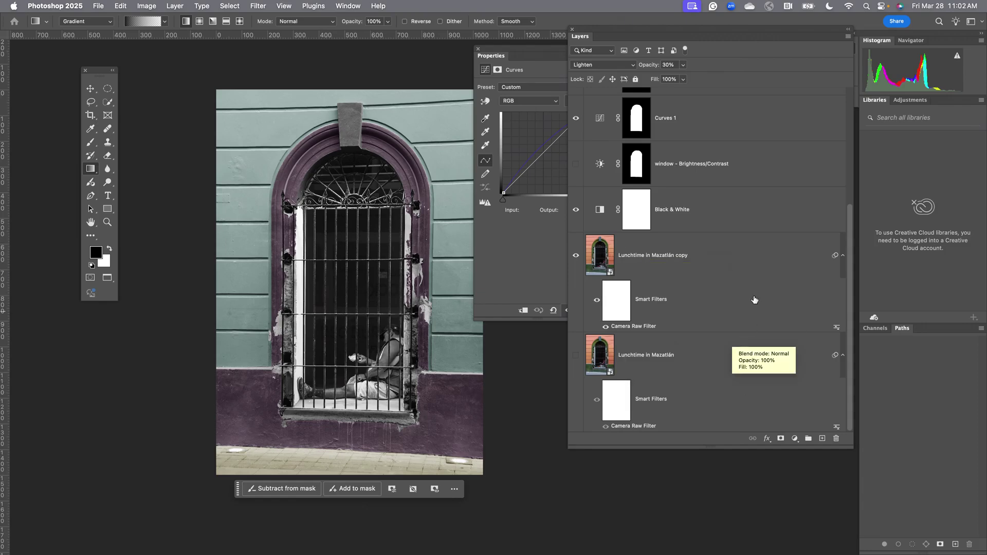
pyautogui.moveTo(699, 255); pyautogui.dragTo(835, 437)
pyautogui.scroll(-3, 755, 359)
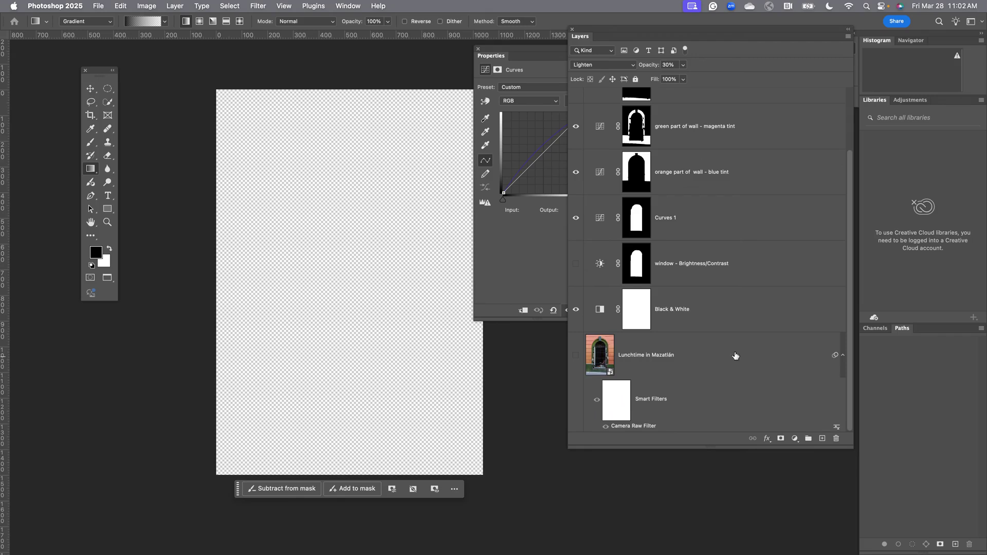
pyautogui.click(576, 357)
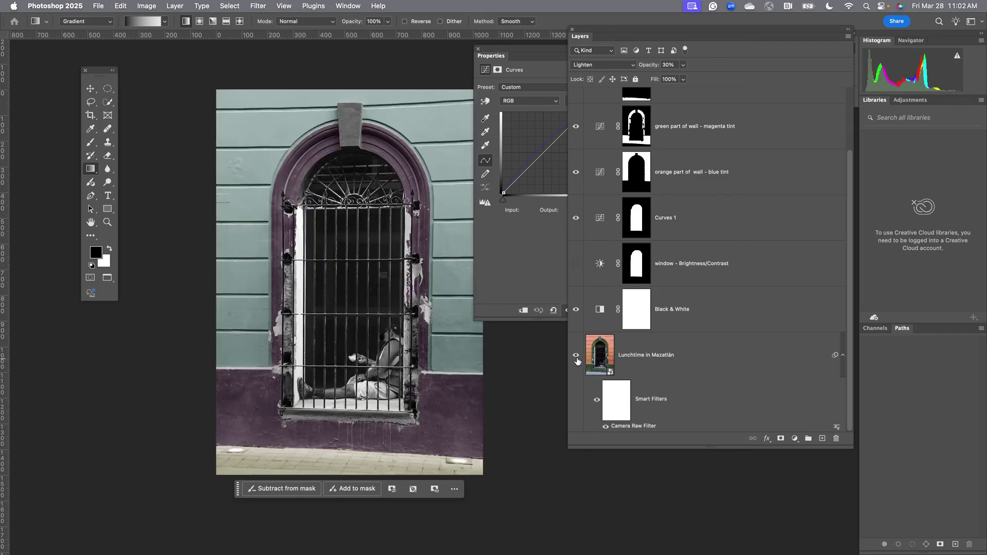
# Undo the deletion to check the copy against the original photo layer, and delete the copy again.
pyautogui.press('super+j')
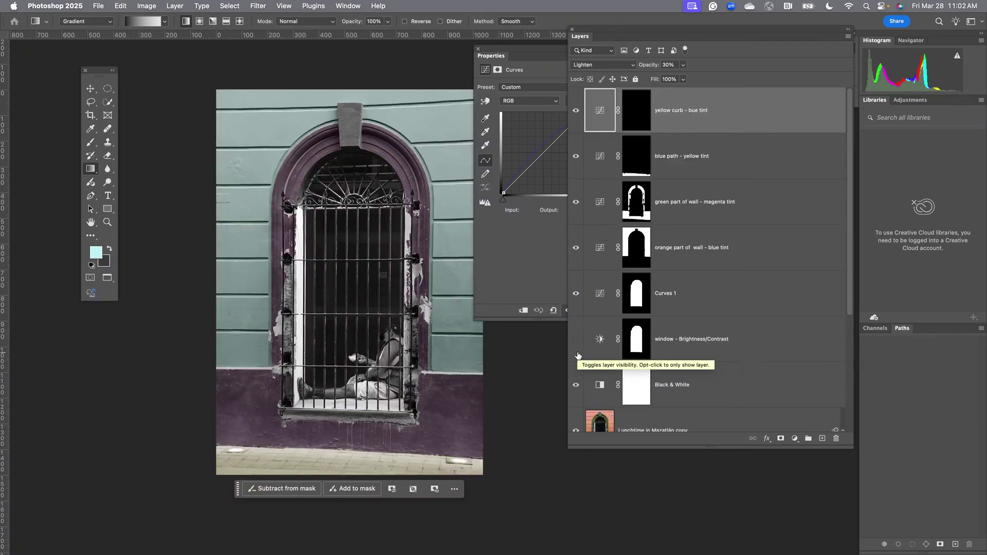
pyautogui.scroll(-2, 591, 343)
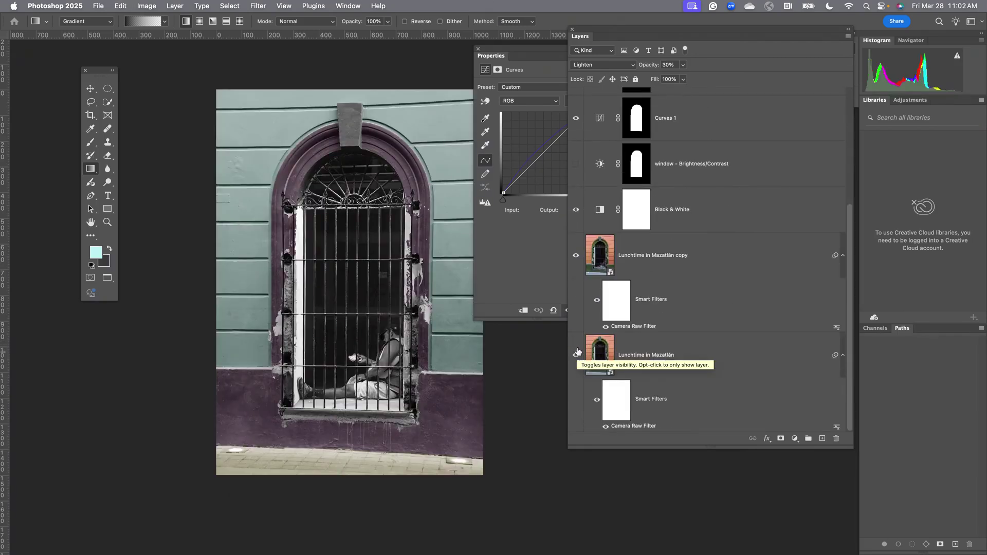
pyautogui.click(576, 257)
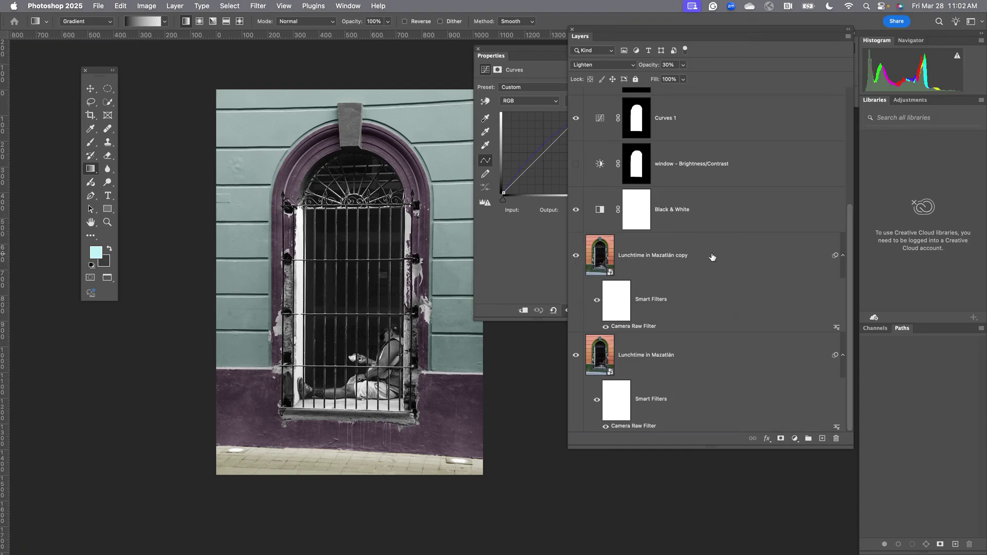
pyautogui.moveTo(709, 257); pyautogui.dragTo(837, 437)
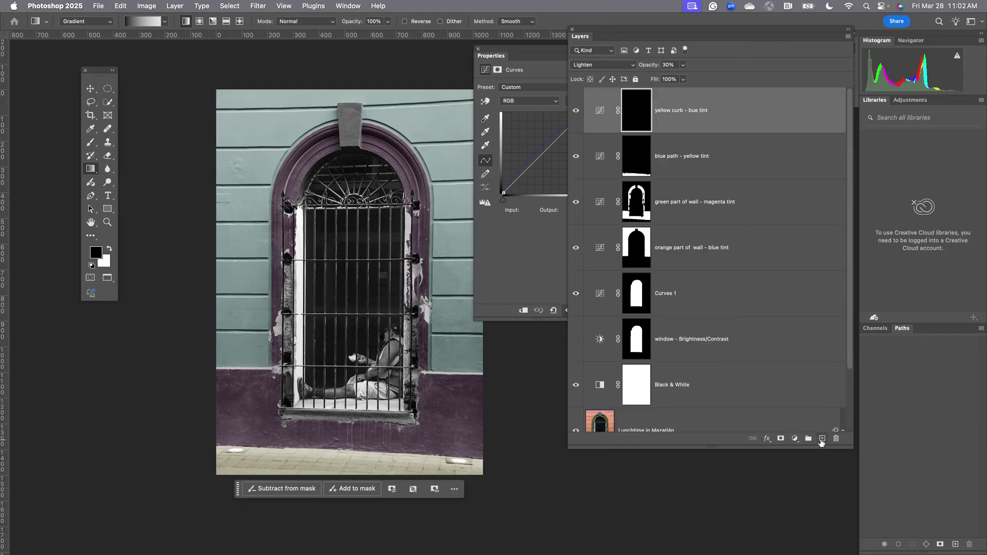
# Add a new empty layer directly above the Lunchtime in Mazatlán layer and name it retouching.
pyautogui.click(821, 441)
pyautogui.scroll(-4, 776, 386)
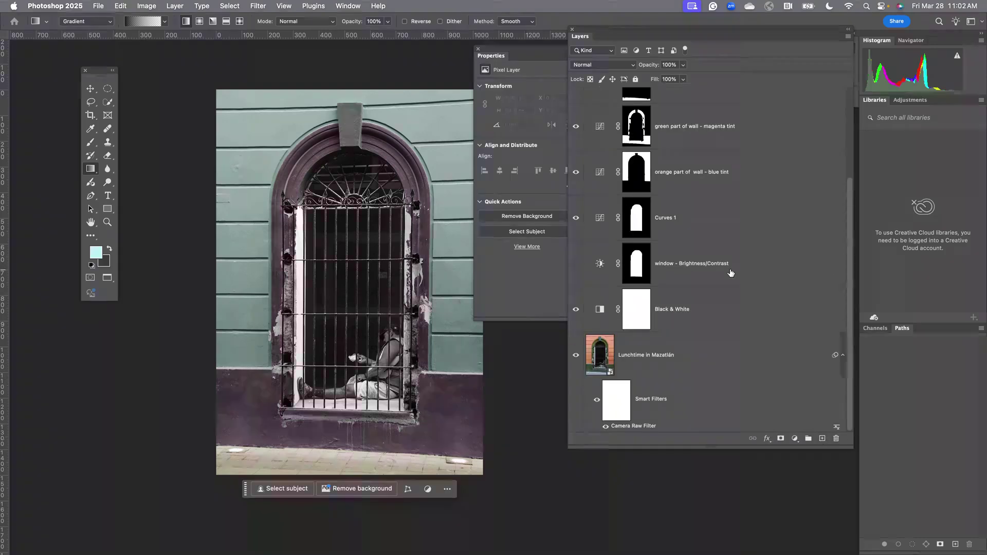
pyautogui.scroll(4, 729, 272)
pyautogui.moveTo(699, 131); pyautogui.dragTo(694, 337)
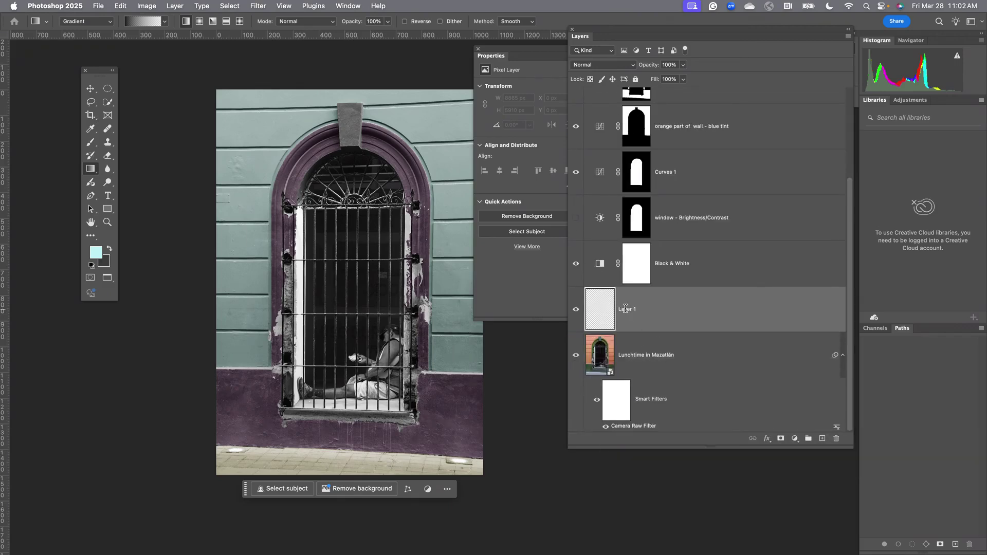
pyautogui.write('retouching')
pyautogui.press('Return')
# Compare the arched window image with and without its Black & White layer, leaving that layer on.
pyautogui.scroll(3, 616, 321)
pyautogui.scroll(-3, 616, 320)
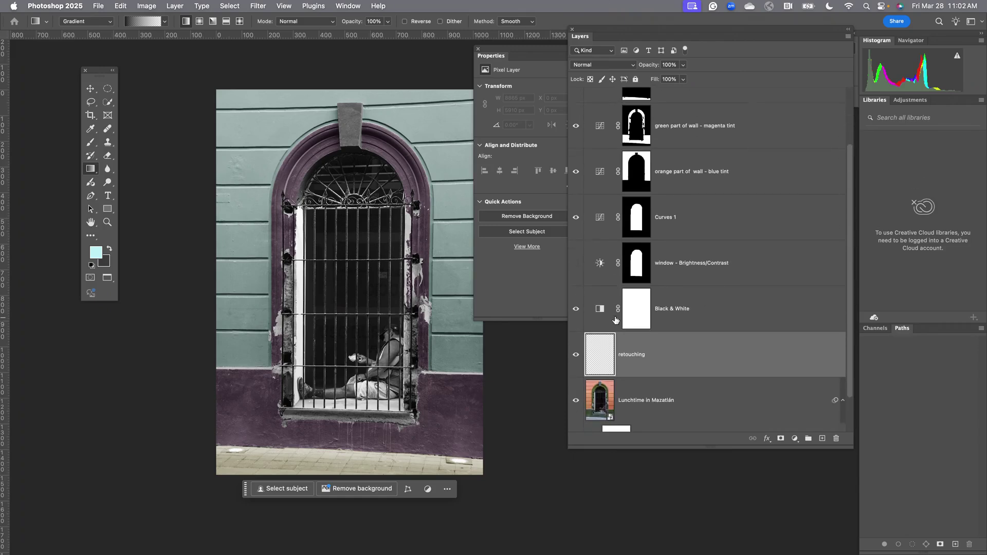
pyautogui.click(576, 309)
pyautogui.click(576, 309)
pyautogui.click(576, 310)
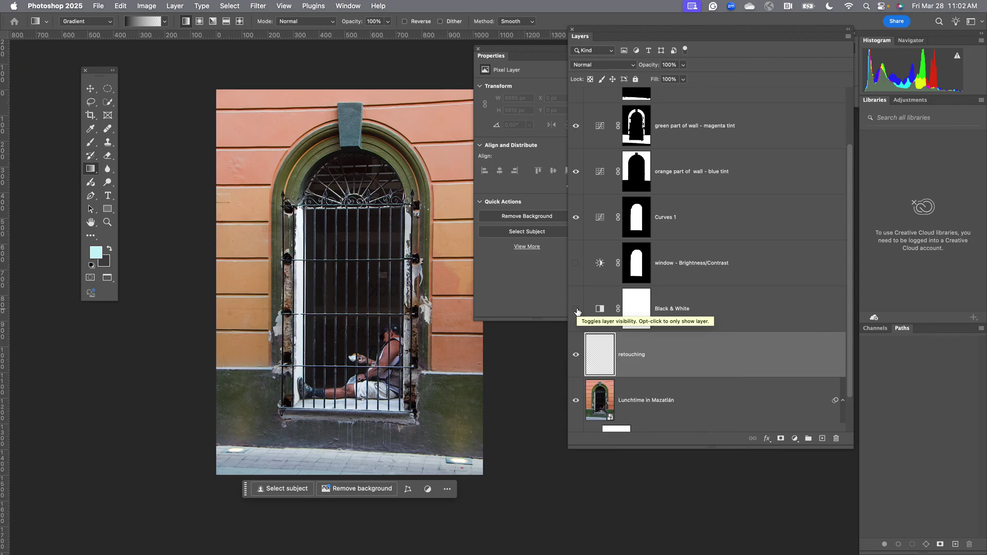
pyautogui.click(576, 309)
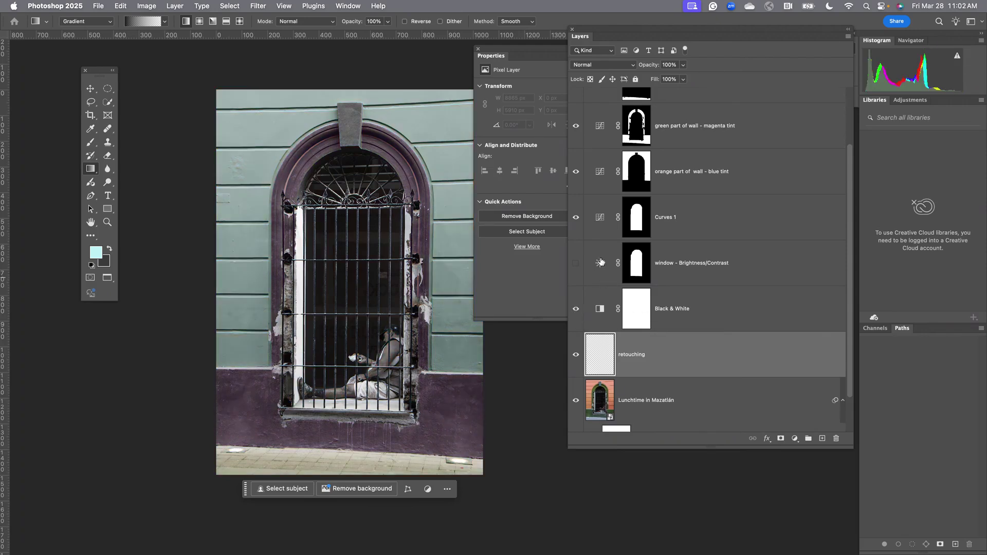
# Set the feather of the Curves 1 layer mask to 0.5 px.
pyautogui.click(634, 212)
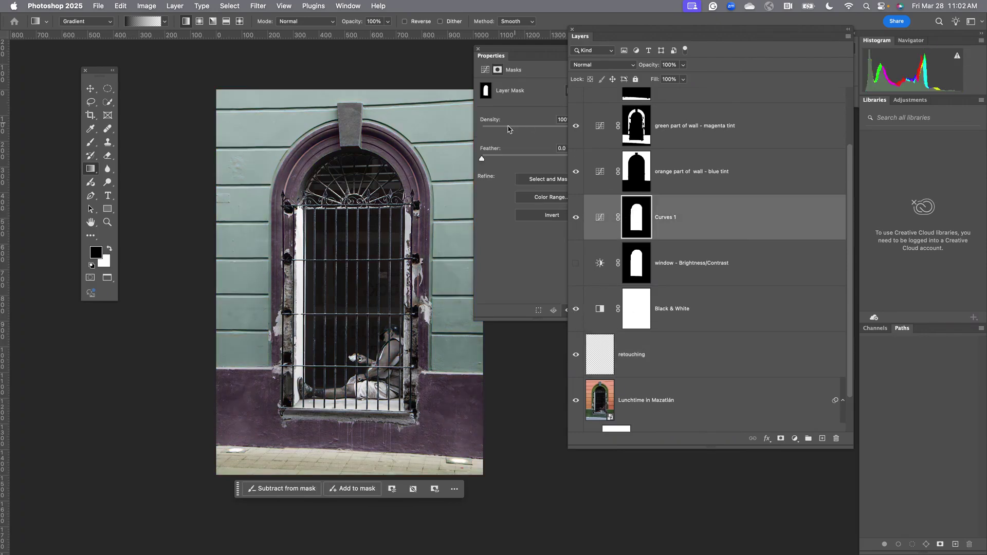
pyautogui.moveTo(612, 29); pyautogui.dragTo(695, 30)
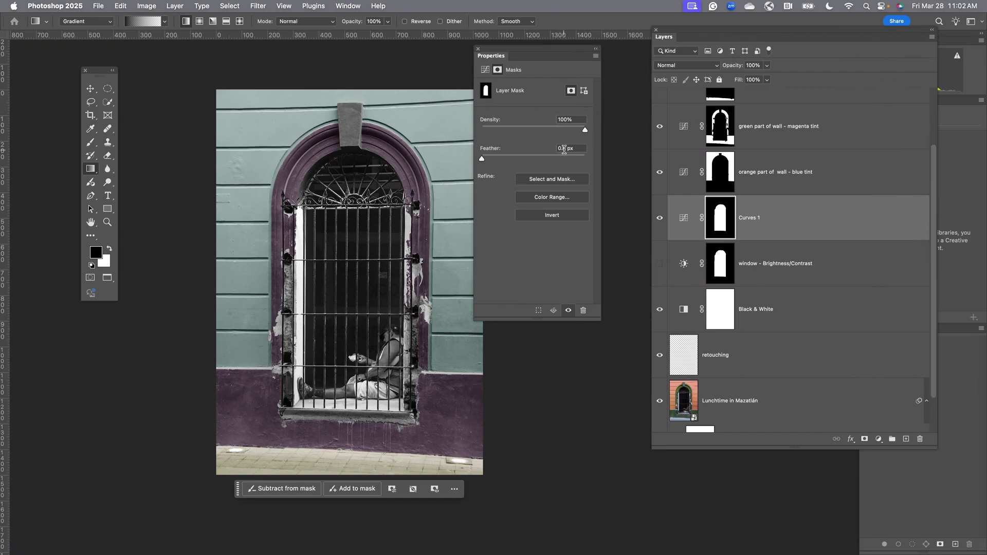
pyautogui.click(562, 148)
pyautogui.write('0.5')
# View the curve of the orange part of wall - blue tint layer, and close the arched window document without saving.
pyautogui.click(770, 189)
pyautogui.scroll(3, 746, 180)
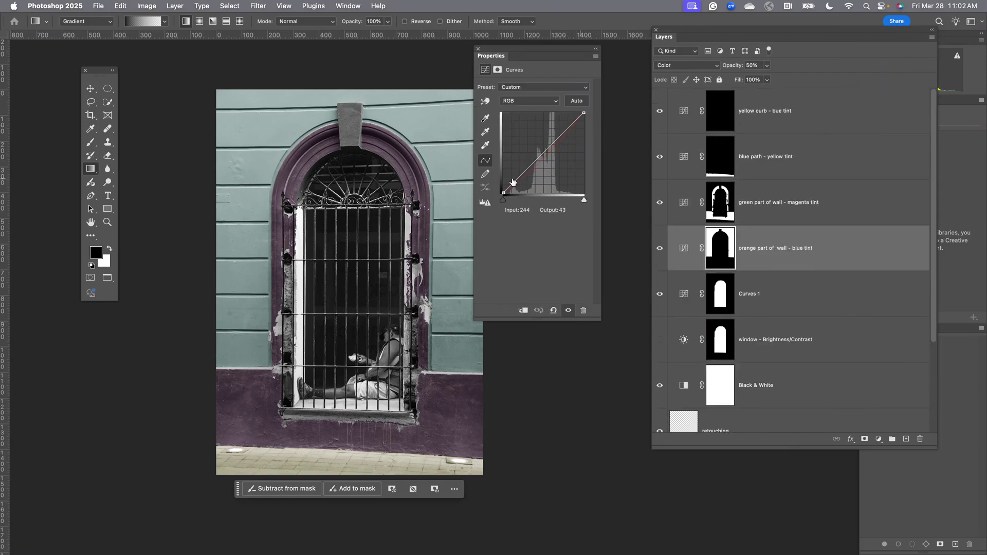
pyautogui.scroll(10, 419, 212)
pyautogui.scroll(-10, 416, 211)
pyautogui.scroll(-2, 418, 208)
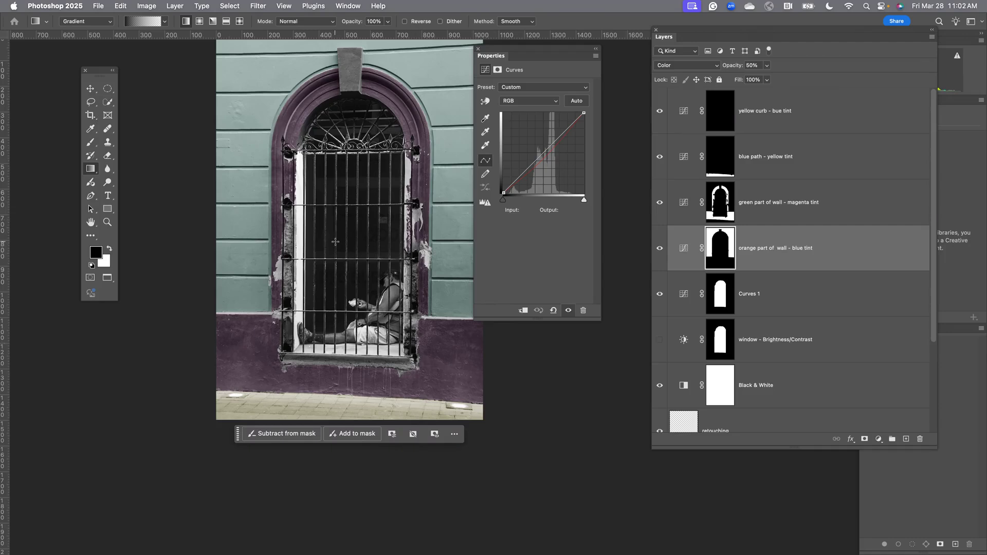
pyautogui.press('super+w')
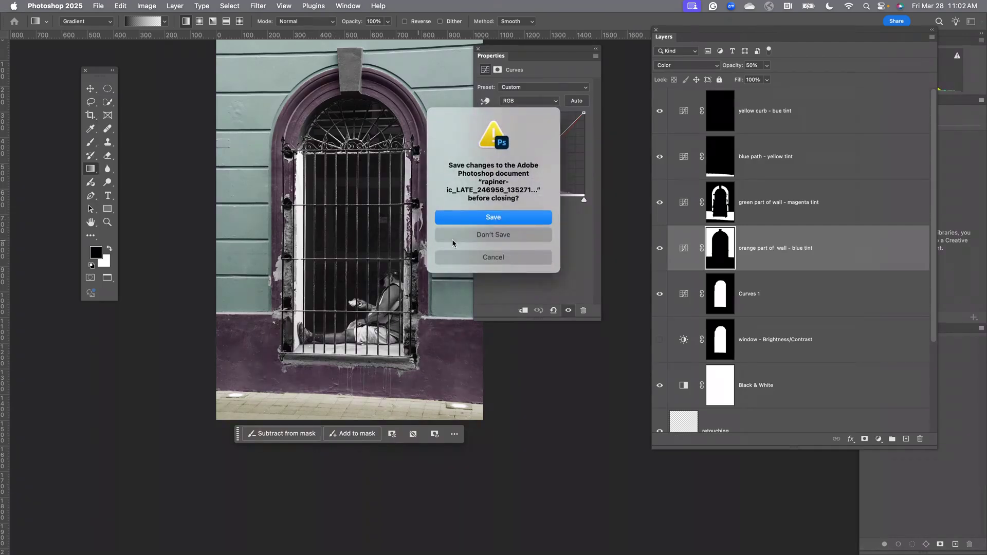
pyautogui.click(482, 235)
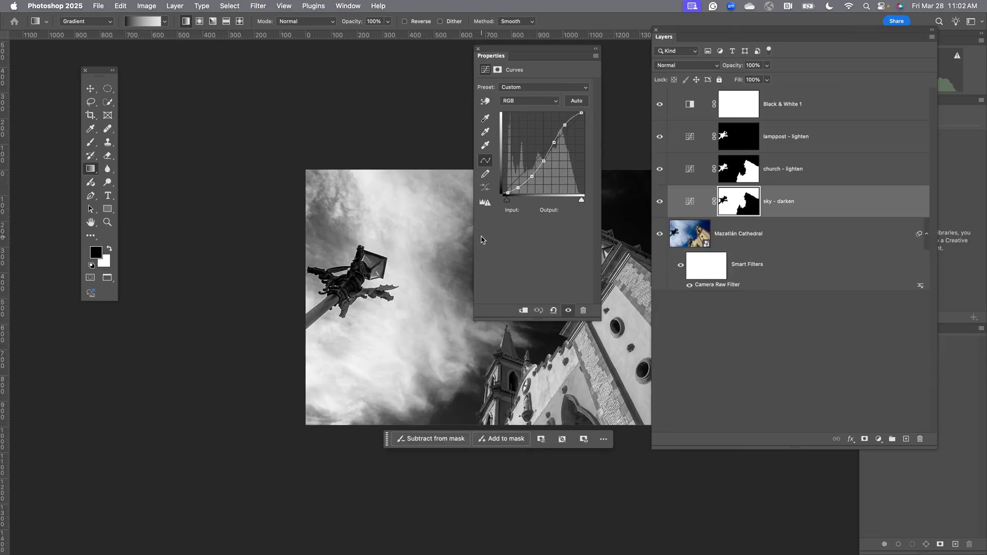
# Bring the whole cathedral image into view and arrange its curve settings and layer list clear of it.
pyautogui.moveTo(513, 50); pyautogui.dragTo(864, 122)
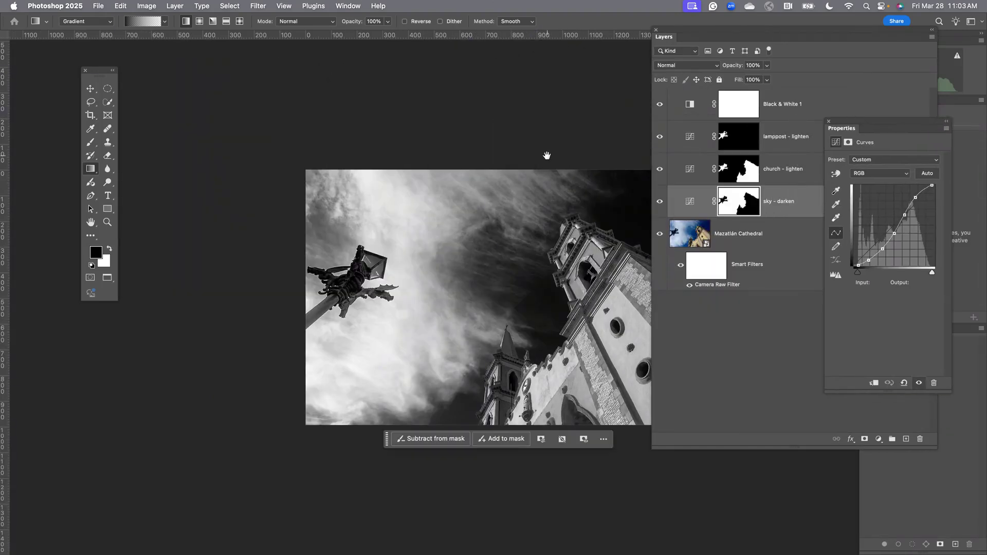
pyautogui.scroll(3, 513, 221)
pyautogui.moveTo(573, 220); pyautogui.dragTo(507, 110)
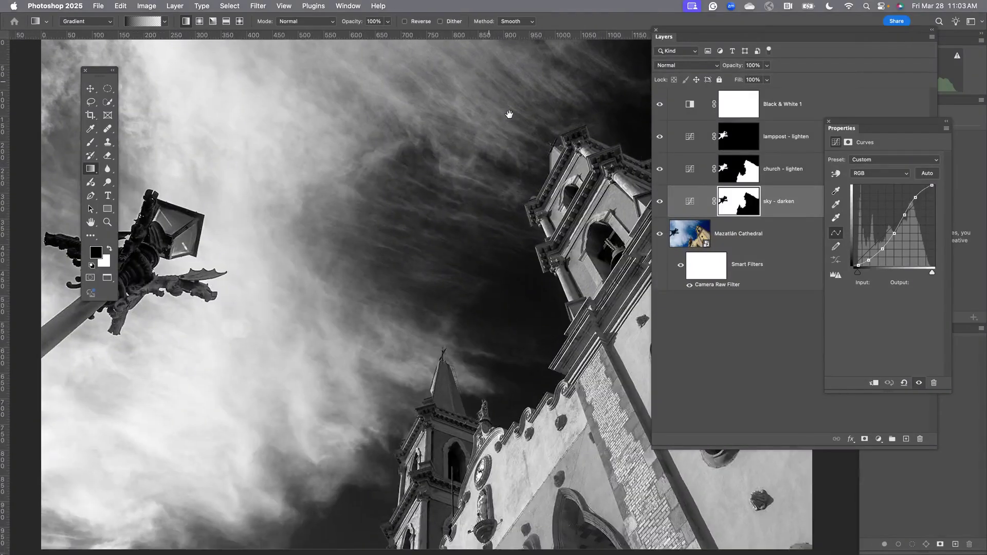
pyautogui.scroll(-3, 507, 110)
pyautogui.hscroll(5, 518, 138)
pyautogui.scroll(1, 518, 138)
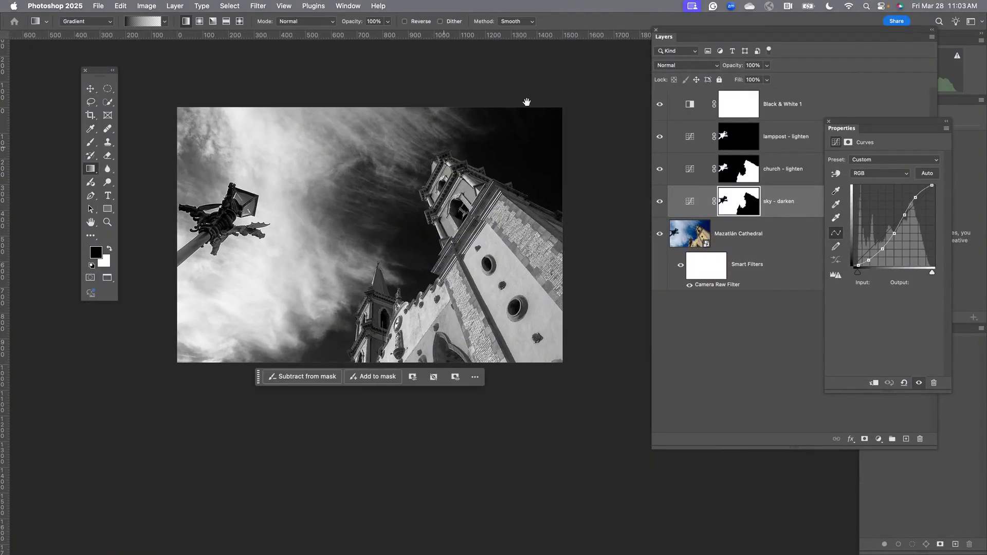
pyautogui.moveTo(674, 36); pyautogui.dragTo(603, 40)
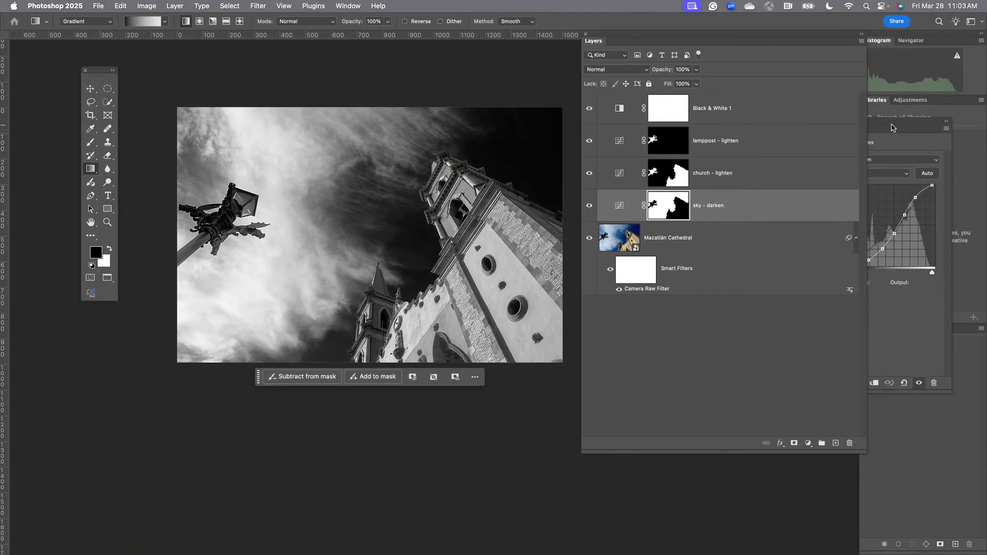
pyautogui.moveTo(893, 126); pyautogui.dragTo(895, 105)
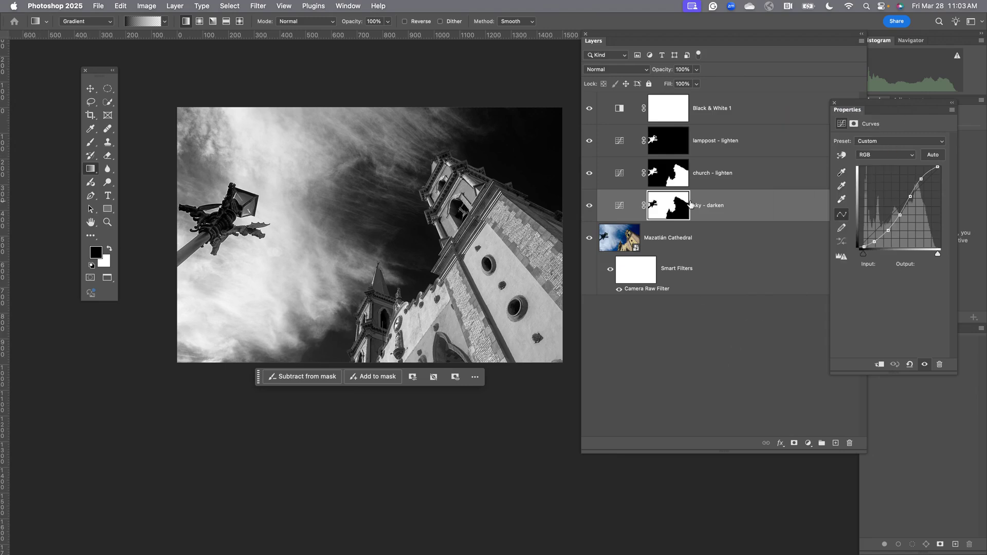
# Feather the sky - darken layer mask slightly.
pyautogui.click(671, 209)
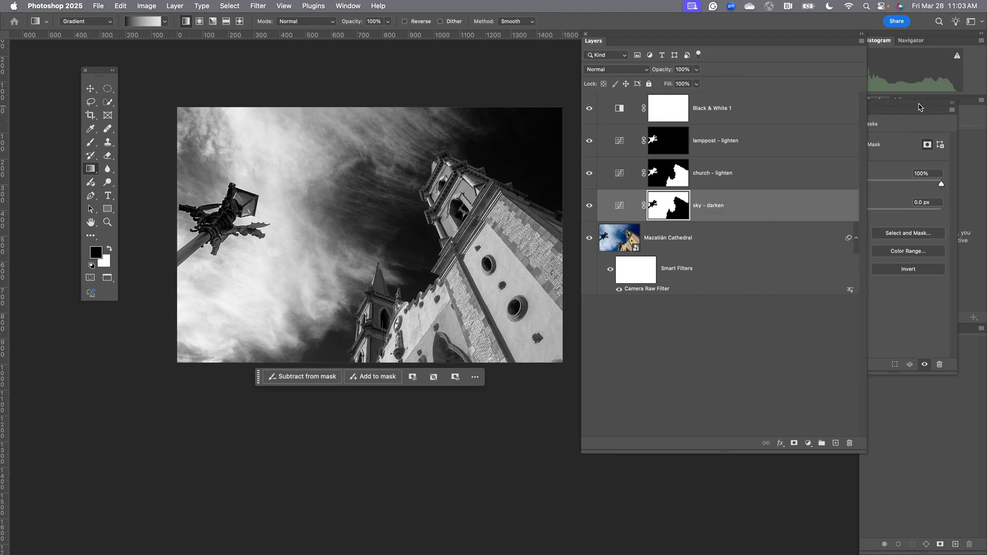
pyautogui.moveTo(918, 107); pyautogui.dragTo(845, 106)
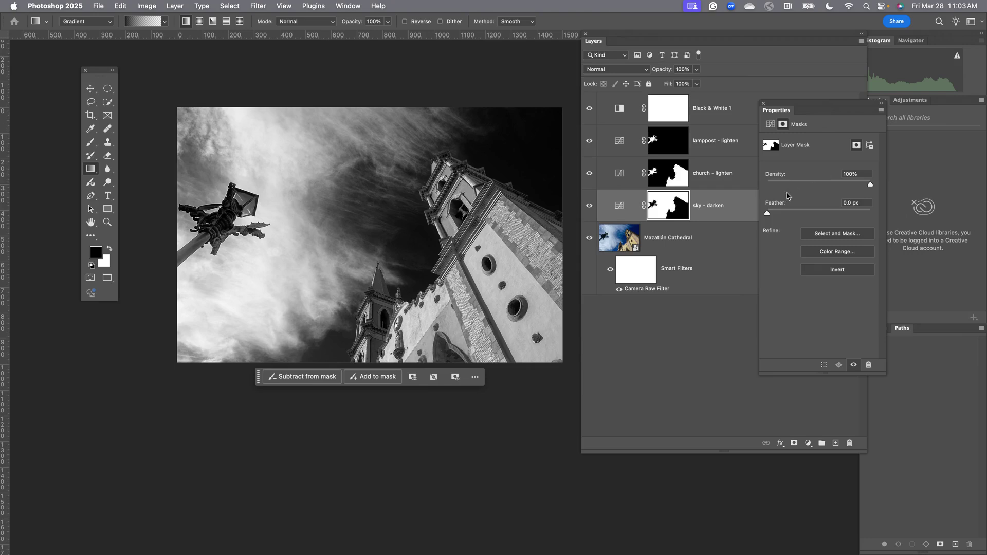
pyautogui.moveTo(768, 214); pyautogui.dragTo(777, 214)
# Dock the church - lighten mask settings clear of the layer list, and move Black & White 1 directly above the Mazatlán Cathedral layer.
pyautogui.click(671, 175)
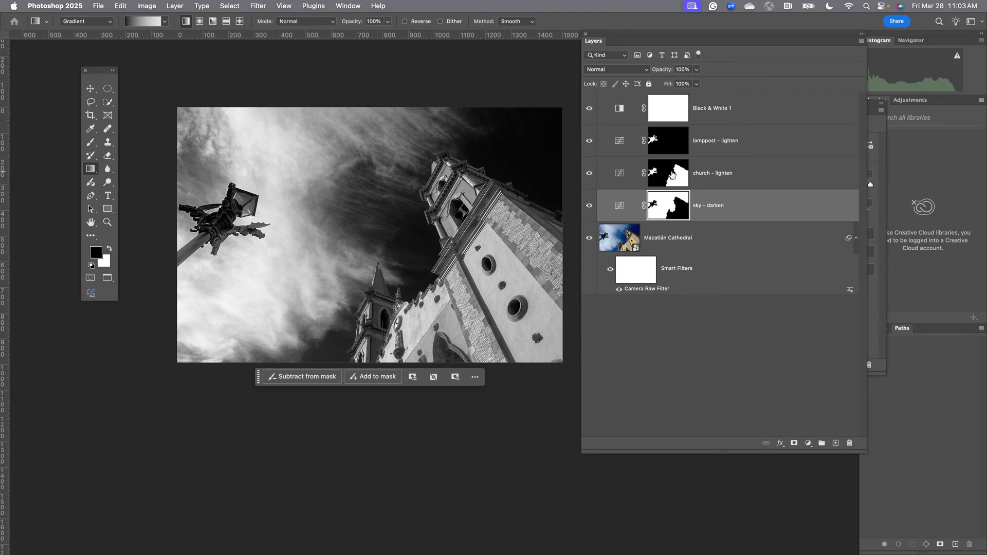
pyautogui.click(870, 108)
pyautogui.moveTo(822, 99); pyautogui.dragTo(918, 99)
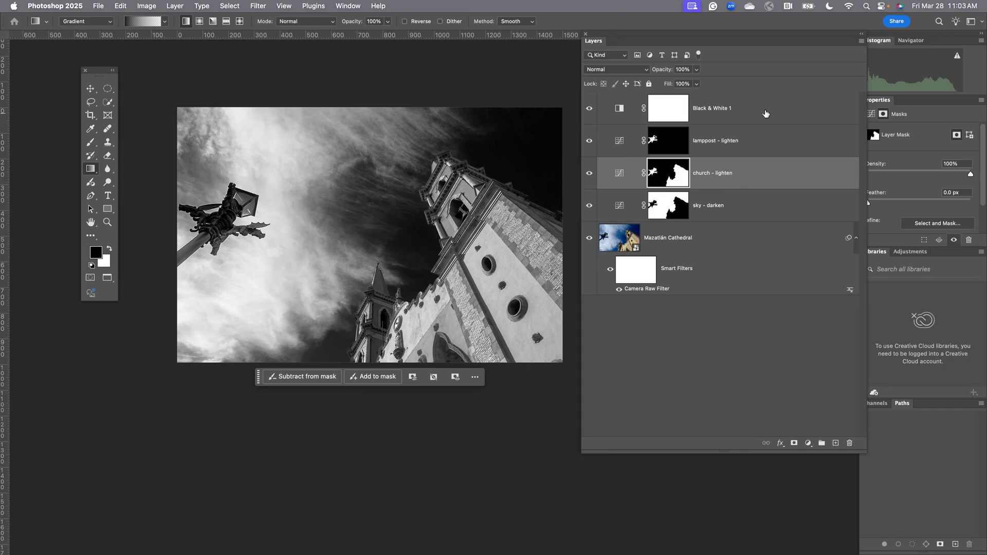
pyautogui.moveTo(765, 113); pyautogui.dragTo(757, 219)
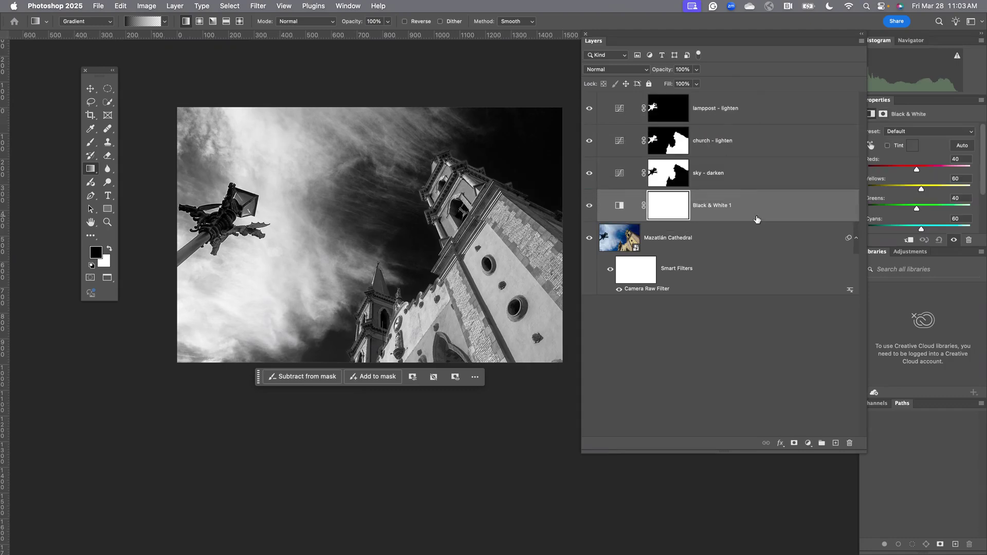
# Check the effect of the lamppost - lighten layer by hiding and showing it.
pyautogui.click(722, 117)
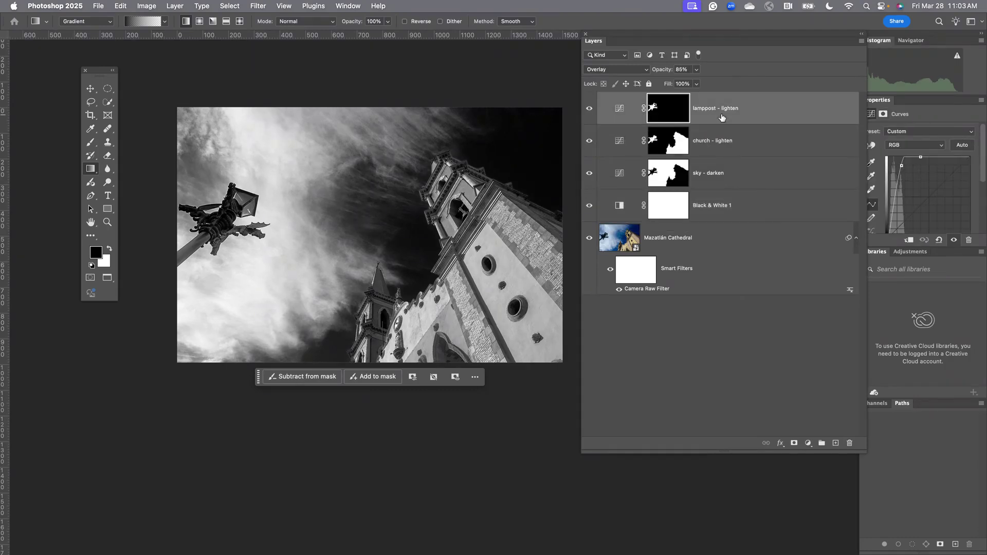
pyautogui.click(590, 109)
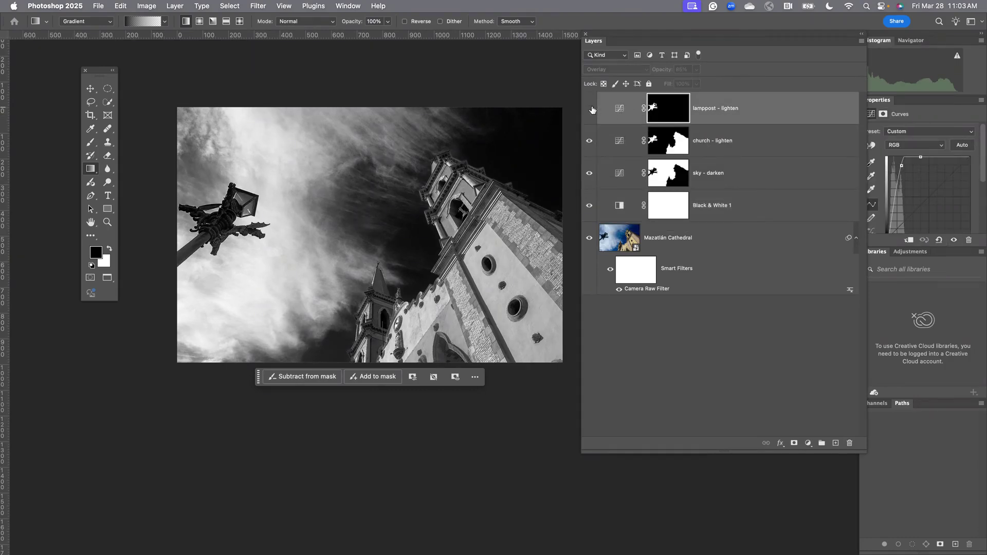
pyautogui.click(591, 109)
# Try the Normal blend mode on the lamppost - lighten layer and return it to Overlay.
pyautogui.click(606, 69)
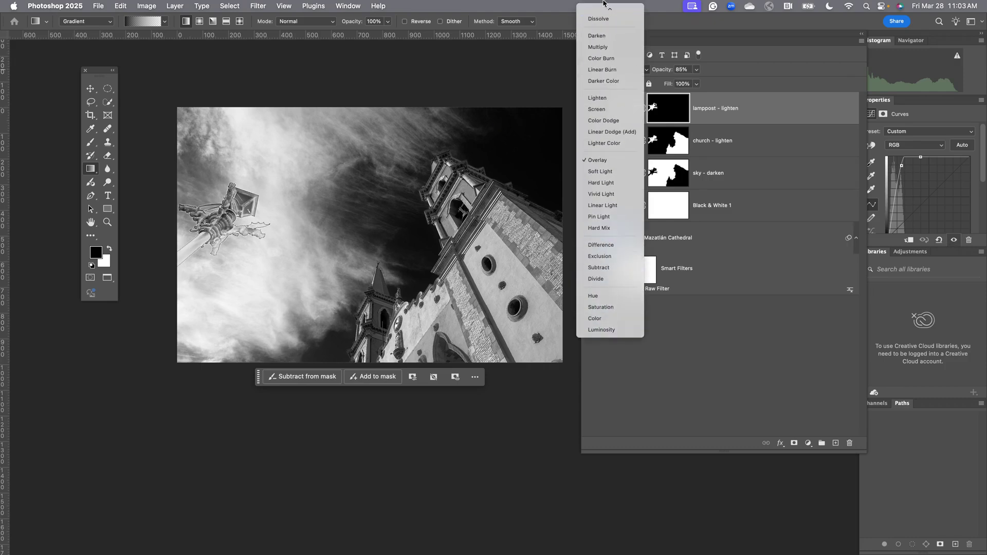
pyautogui.click(600, 23)
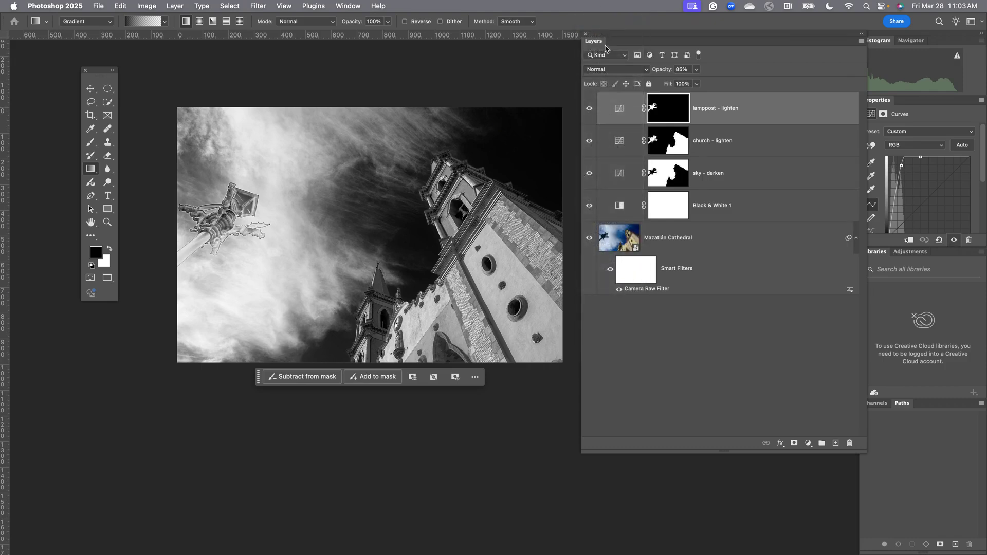
pyautogui.click(607, 70)
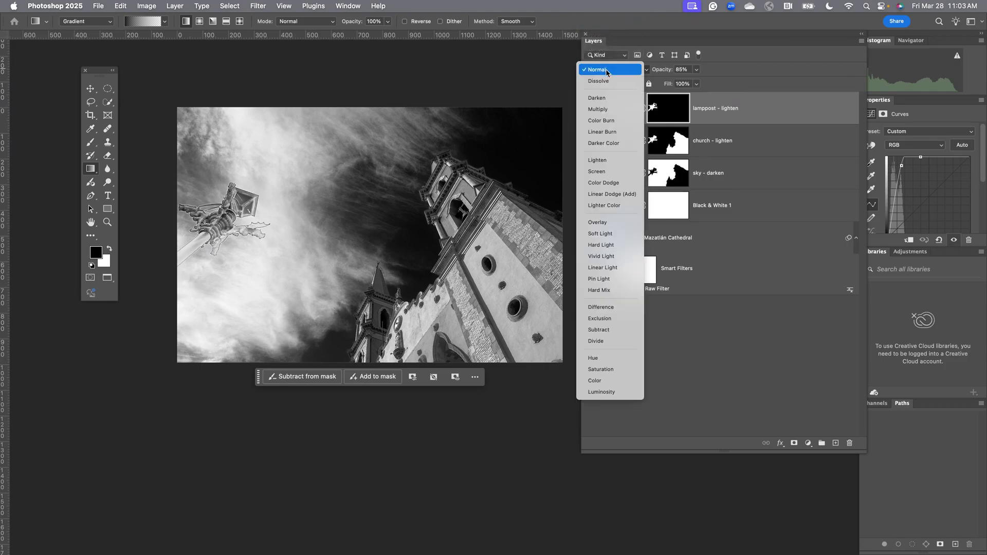
pyautogui.click(614, 228)
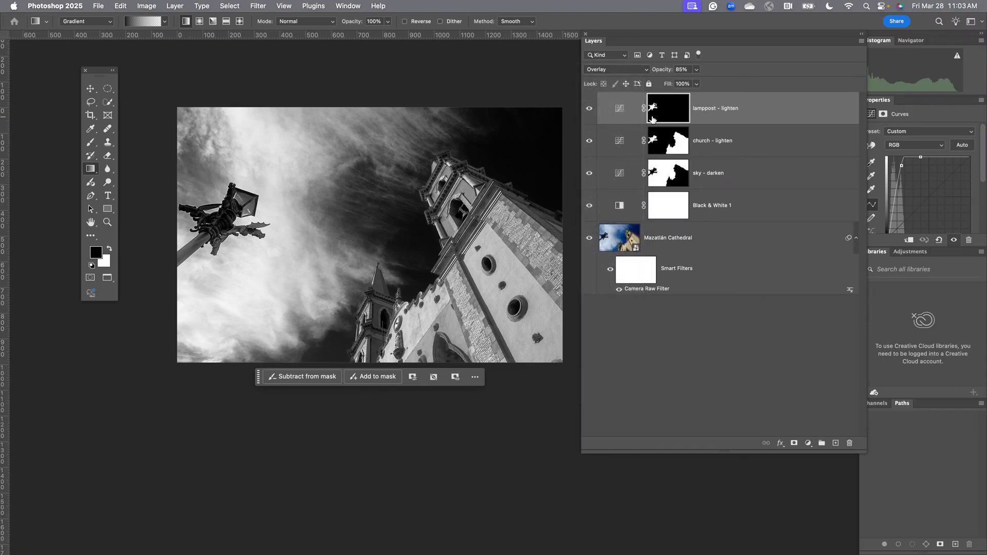
# Compare the photo with the lamppost - lighten layer hidden and shown, and inspect the church - lighten and sky - darken curves.
pyautogui.click(590, 109)
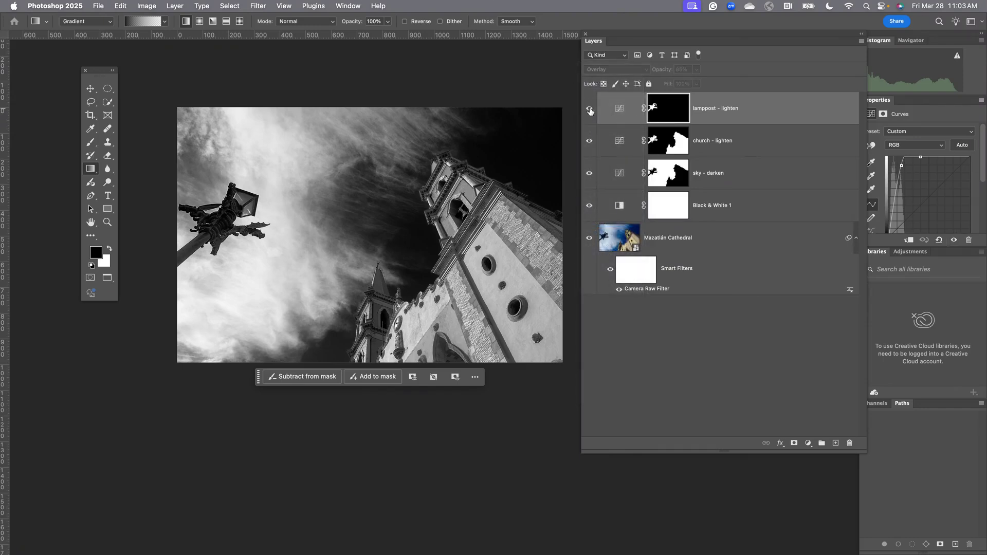
pyautogui.click(589, 109)
pyautogui.click(627, 143)
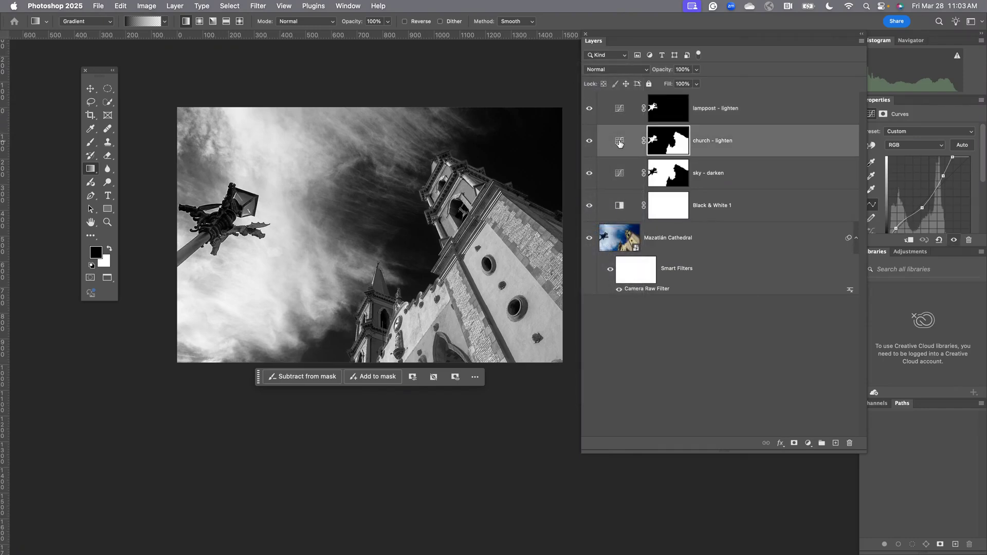
pyautogui.click(617, 181)
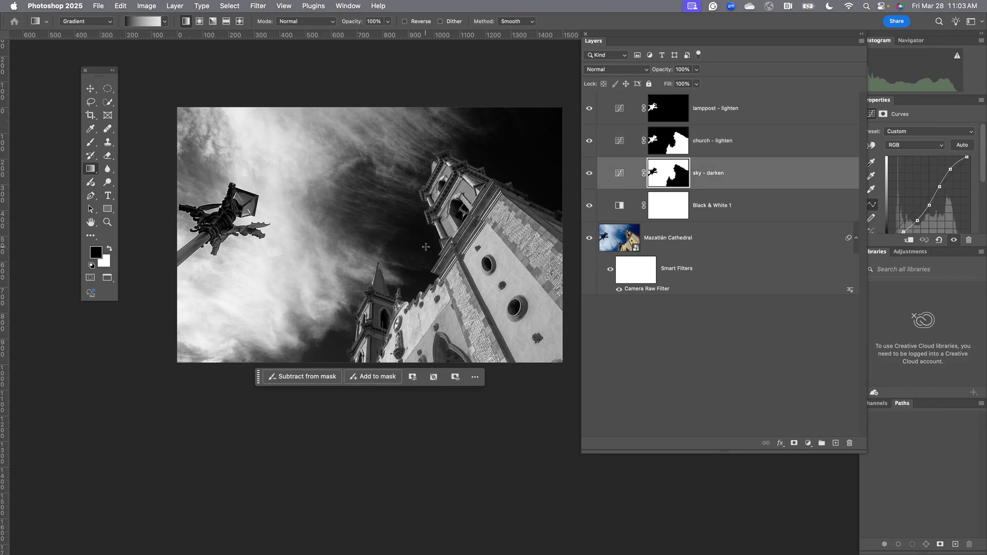
# Check the sky tones around the towers with the Eyedropper, and compare them with the sky - darken layer hidden and shown.
pyautogui.scroll(1, 452, 207)
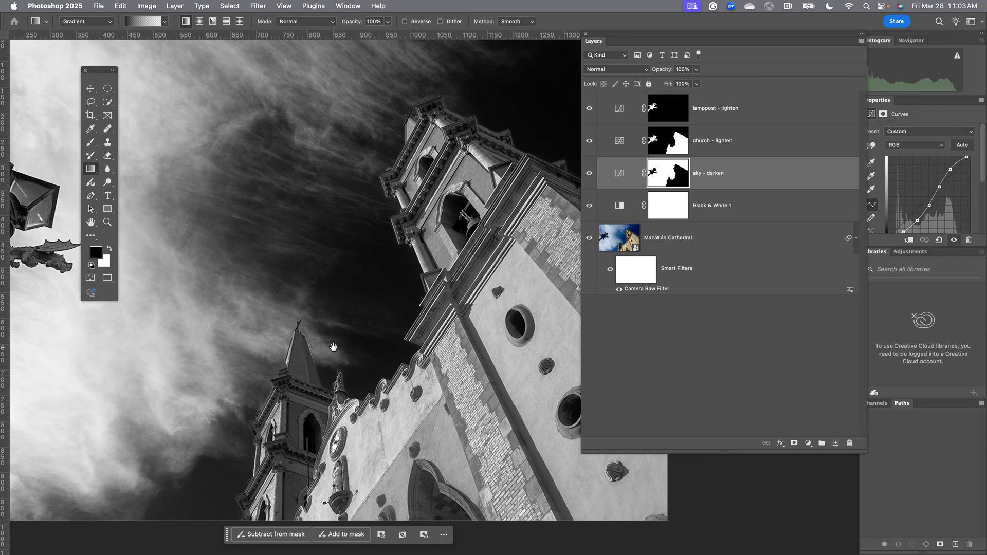
pyautogui.scroll(-3, 333, 348)
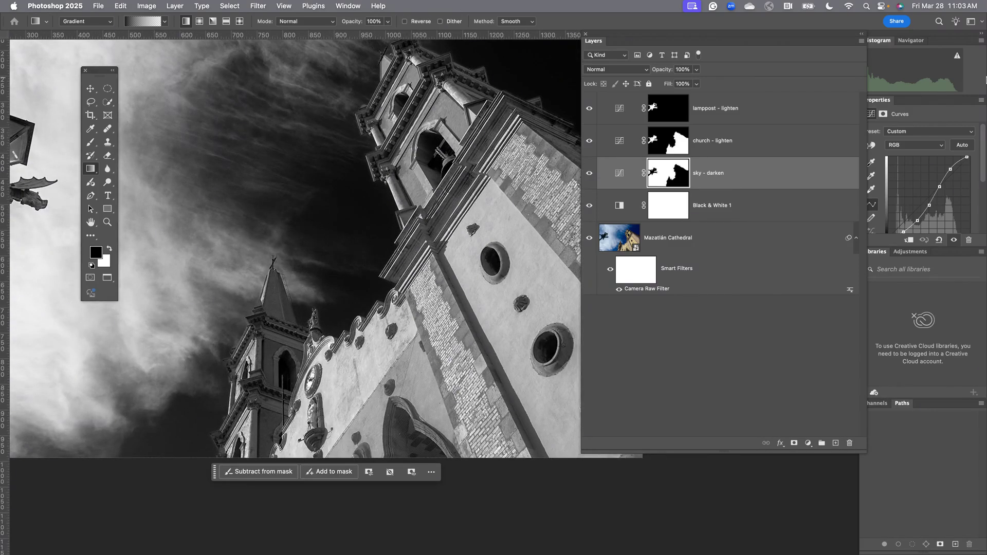
pyautogui.moveTo(759, 31); pyautogui.dragTo(573, 53)
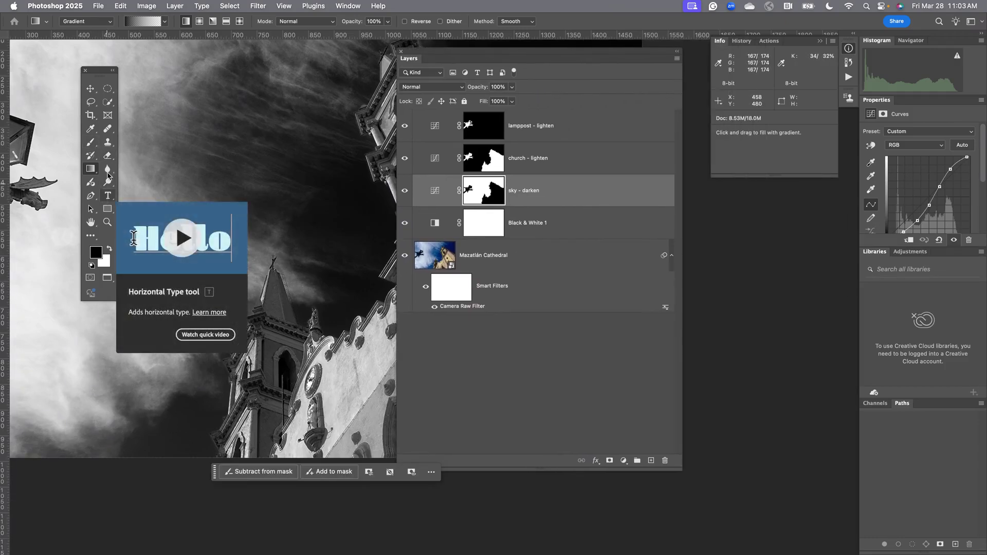
pyautogui.click(90, 128)
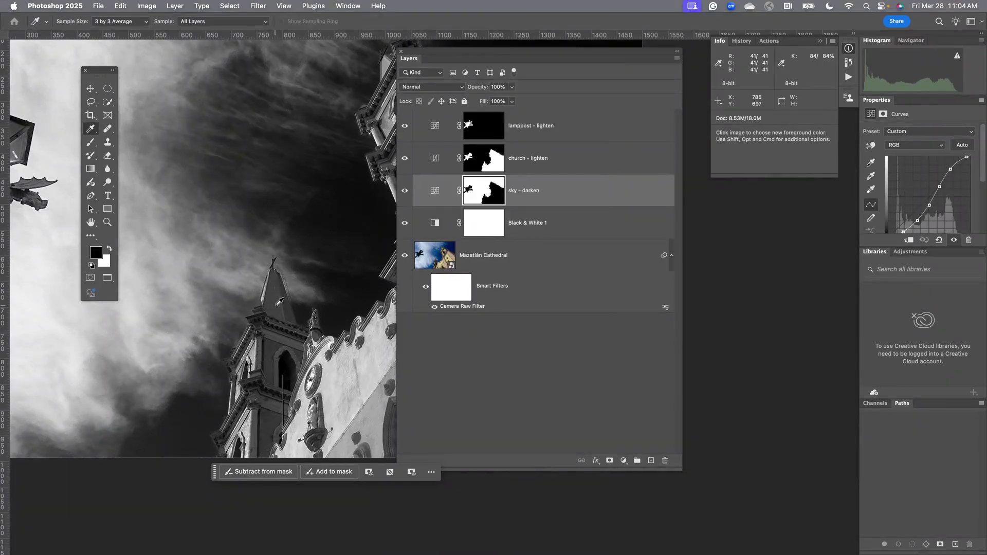
pyautogui.click(405, 190)
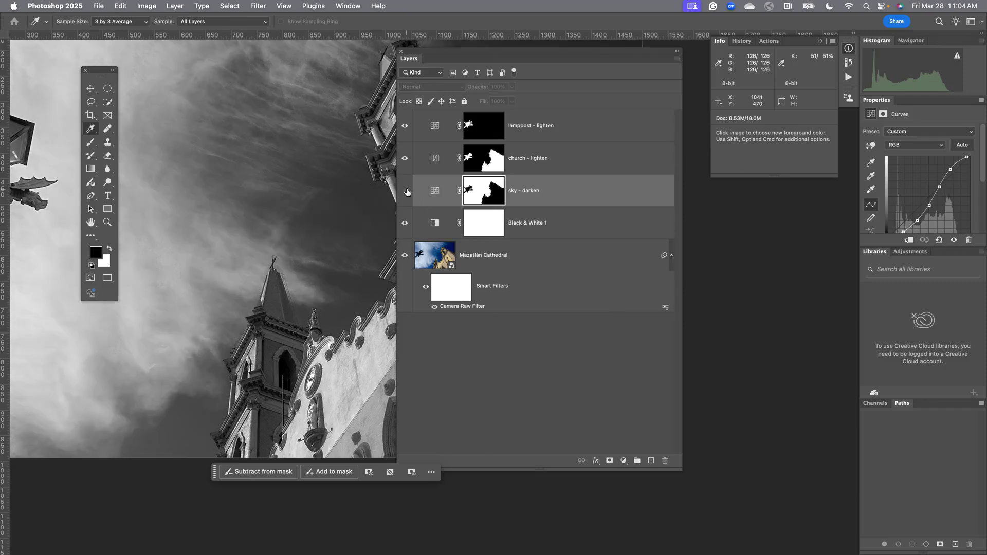
pyautogui.click(406, 191)
pyautogui.click(405, 191)
pyautogui.click(405, 191)
# Lower the opacity of the sky - darken layer to 66%.
pyautogui.press('super+2')
pyautogui.click(512, 88)
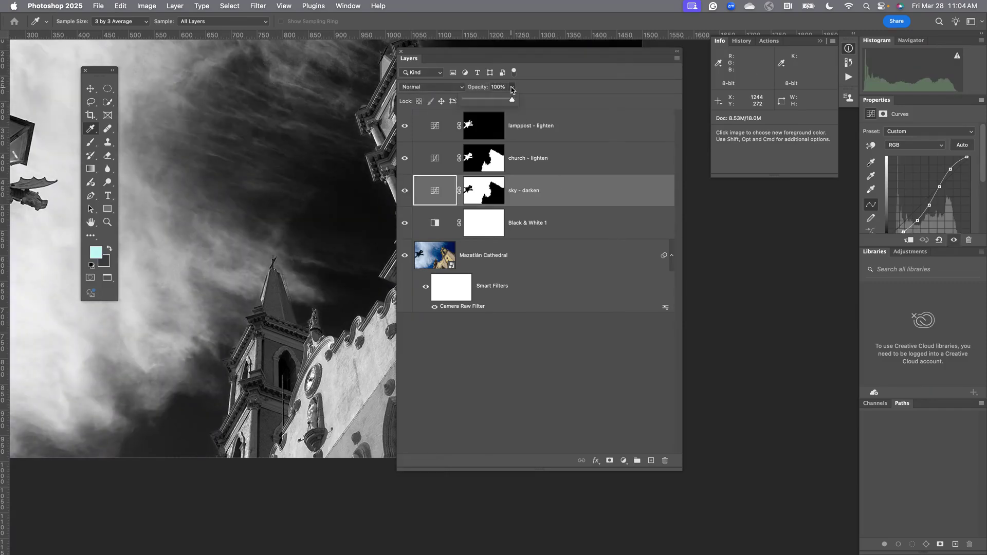
pyautogui.moveTo(511, 99); pyautogui.dragTo(498, 100)
pyautogui.moveTo(498, 102); pyautogui.dragTo(496, 103)
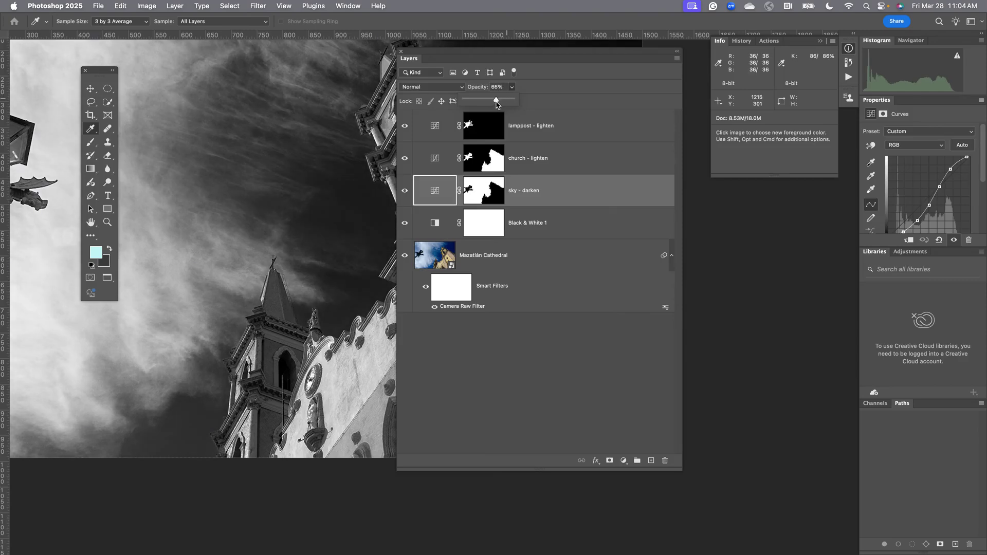
# Try a brighter church - lighten curve with lifted midtones and a pulled-in white point, and reset the curve.
pyautogui.click(405, 159)
pyautogui.click(405, 159)
pyautogui.click(483, 158)
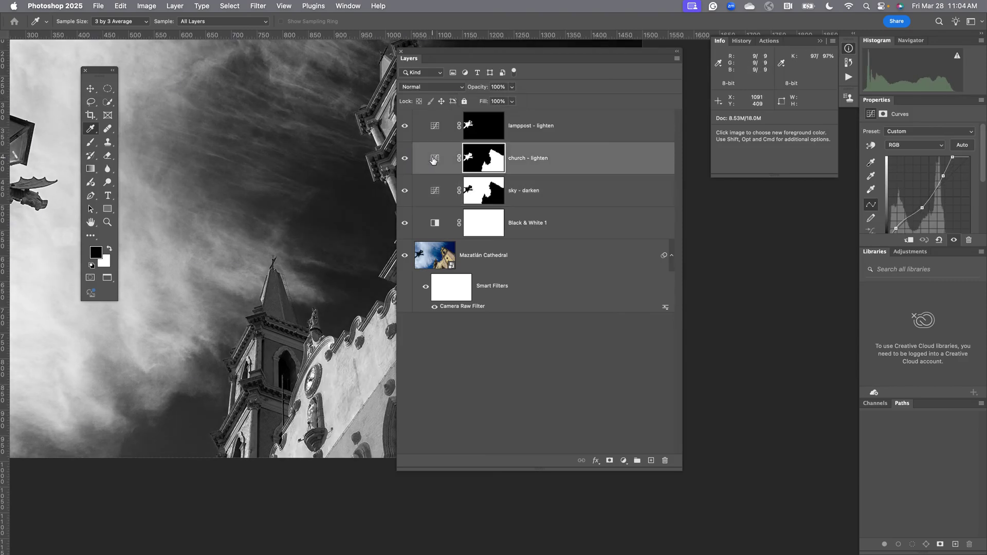
pyautogui.click(939, 240)
pyautogui.moveTo(934, 192); pyautogui.dragTo(927, 185)
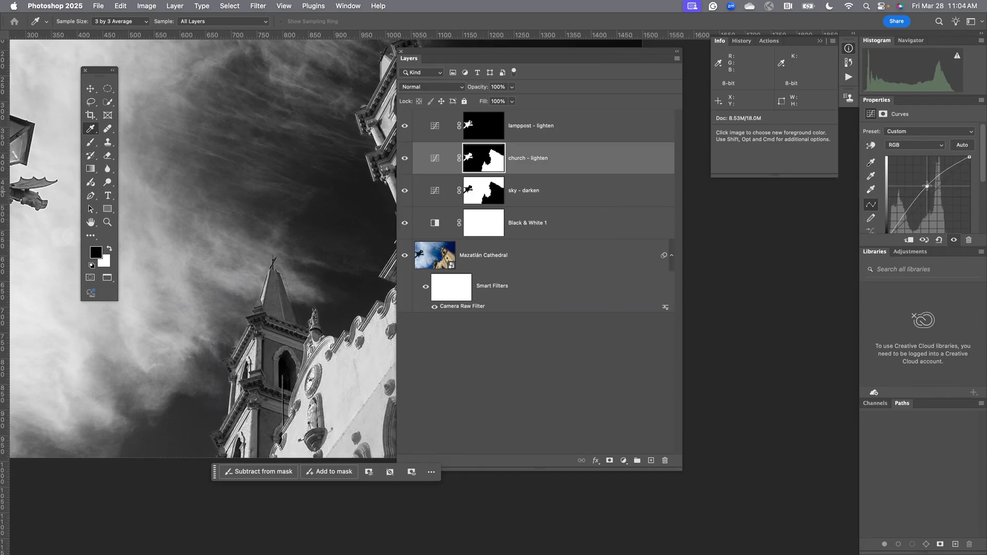
pyautogui.moveTo(966, 157); pyautogui.dragTo(926, 189)
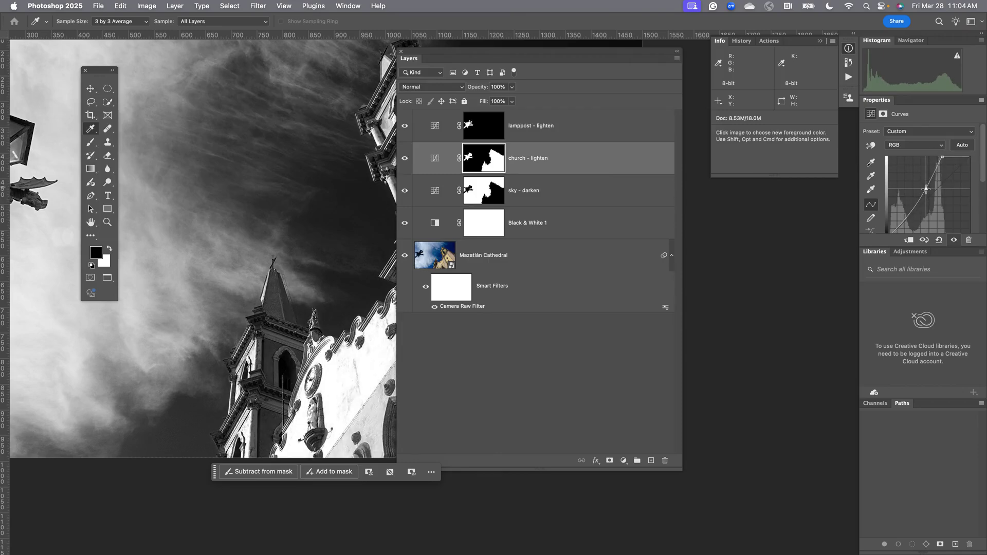
pyautogui.click(938, 240)
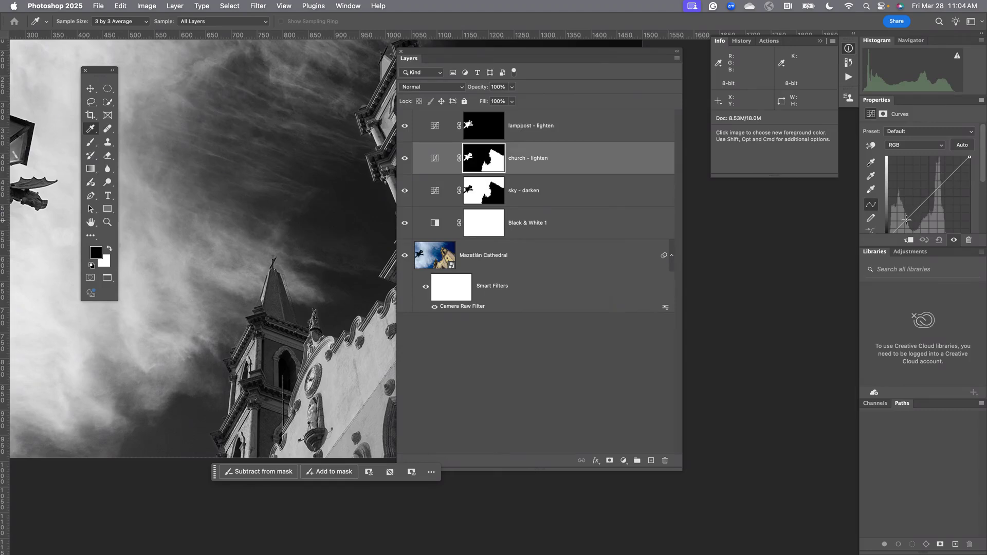
# Try a subtle two-point adjustment on the church - lighten curve, reset it to Default and hide the layer.
pyautogui.moveTo(913, 213); pyautogui.dragTo(929, 191)
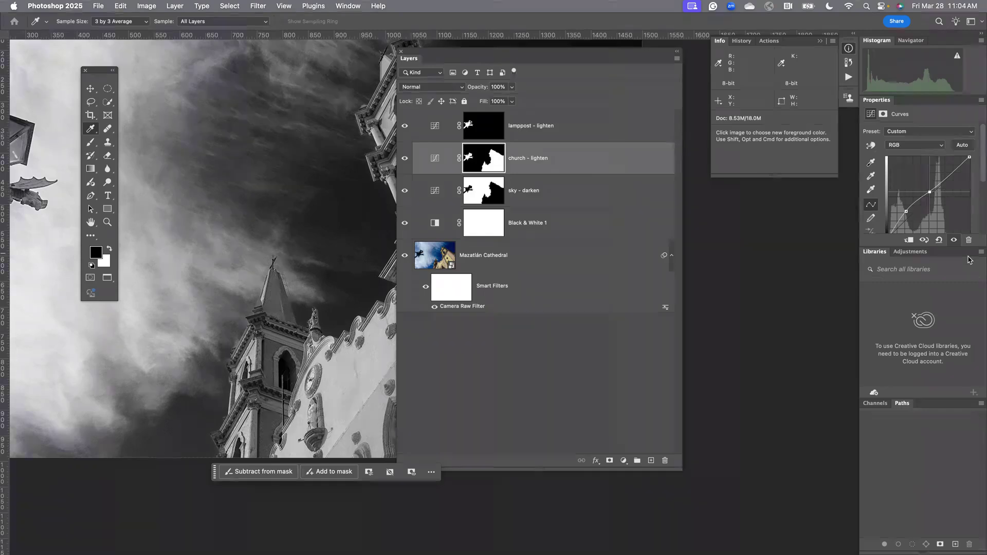
pyautogui.click(939, 240)
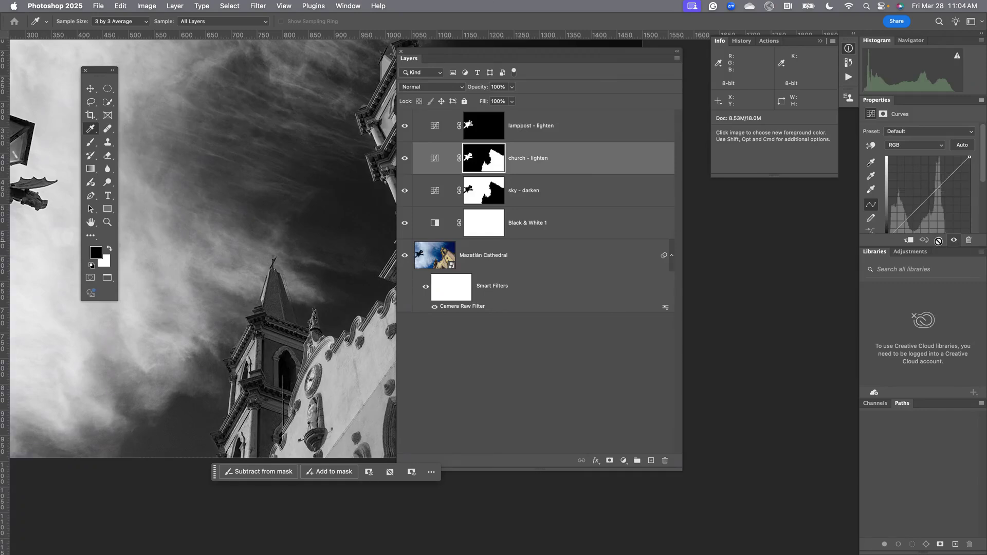
pyautogui.click(952, 241)
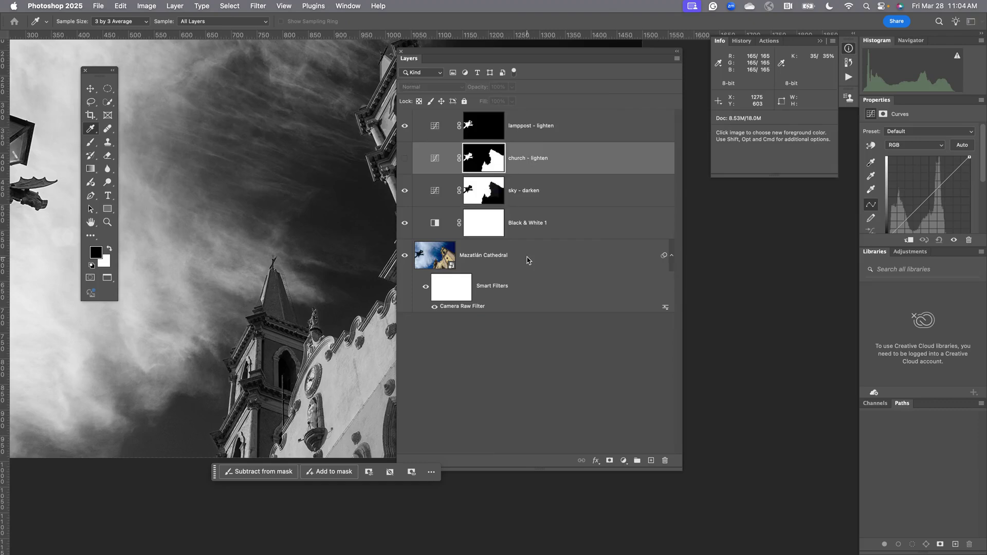
# Close the cathedral document and arrange the layer list beside the husky photo so the dog is fully visible.
pyautogui.press('super+w')
pyautogui.click(504, 235)
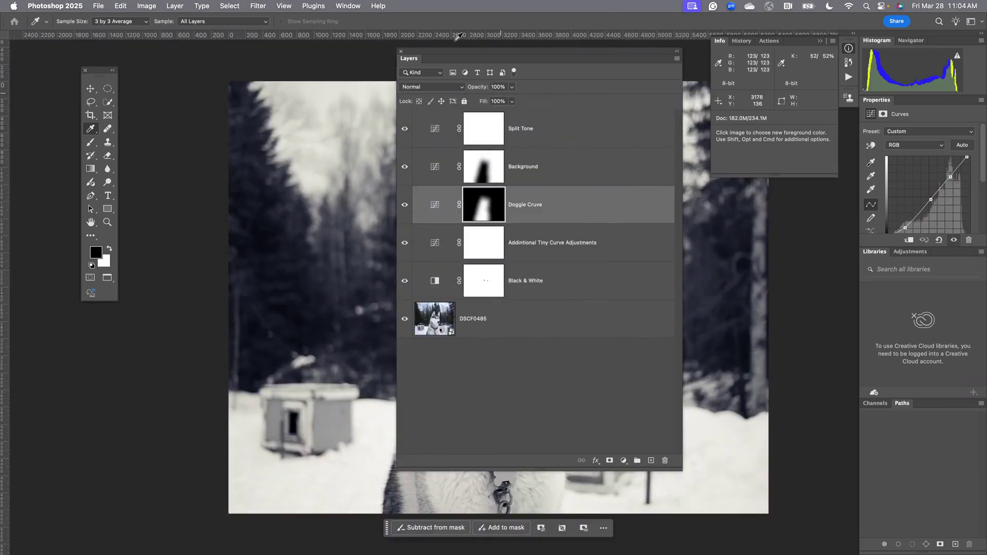
pyautogui.moveTo(431, 54); pyautogui.dragTo(765, 67)
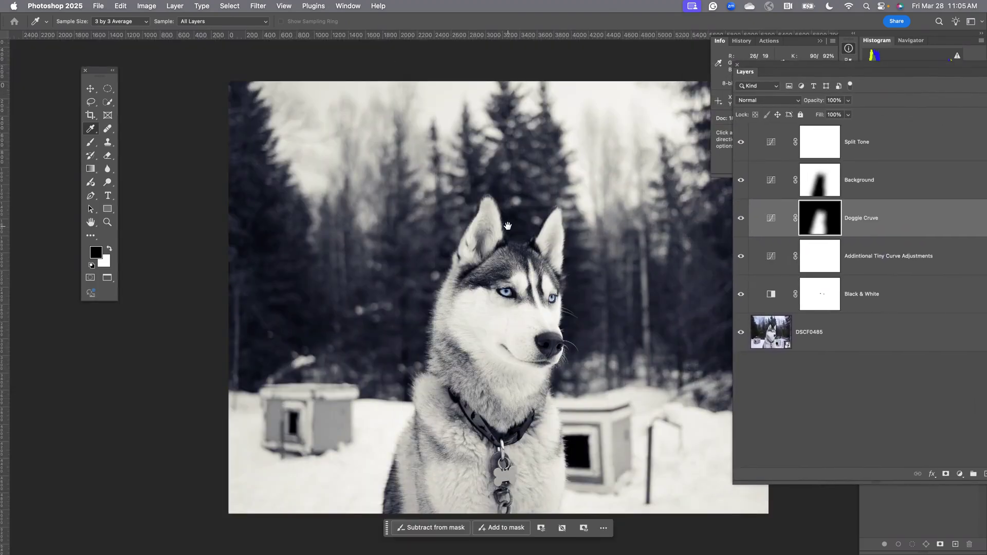
pyautogui.moveTo(727, 275); pyautogui.dragTo(619, 249)
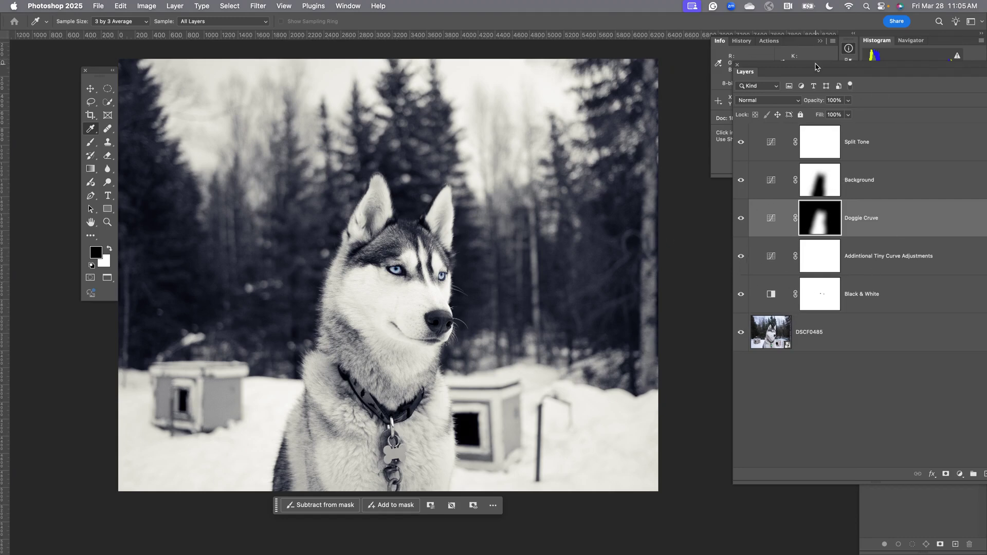
pyautogui.moveTo(818, 64); pyautogui.dragTo(739, 64)
# Add an empty layer directly above DSCF0485 and name it retouching.
pyautogui.click(799, 325)
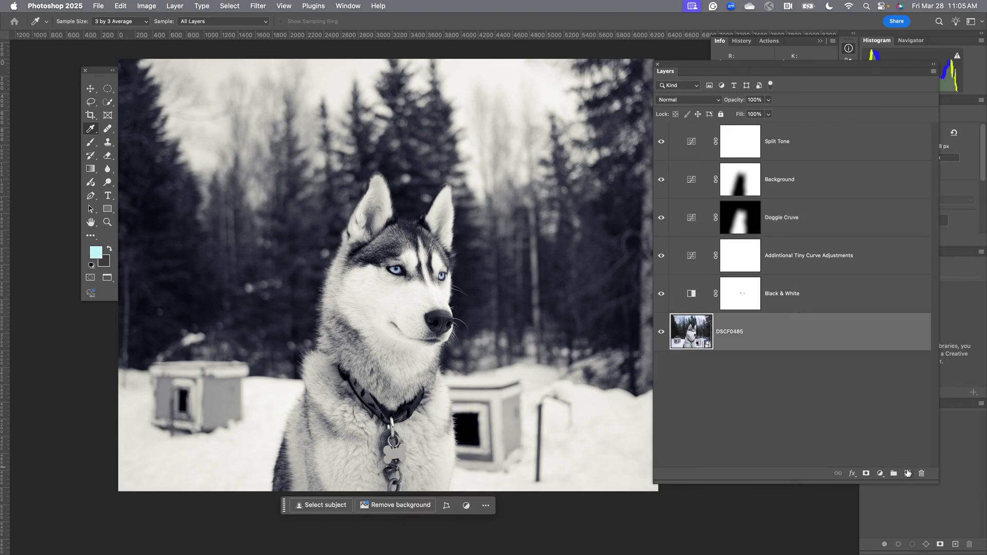
pyautogui.click(907, 473)
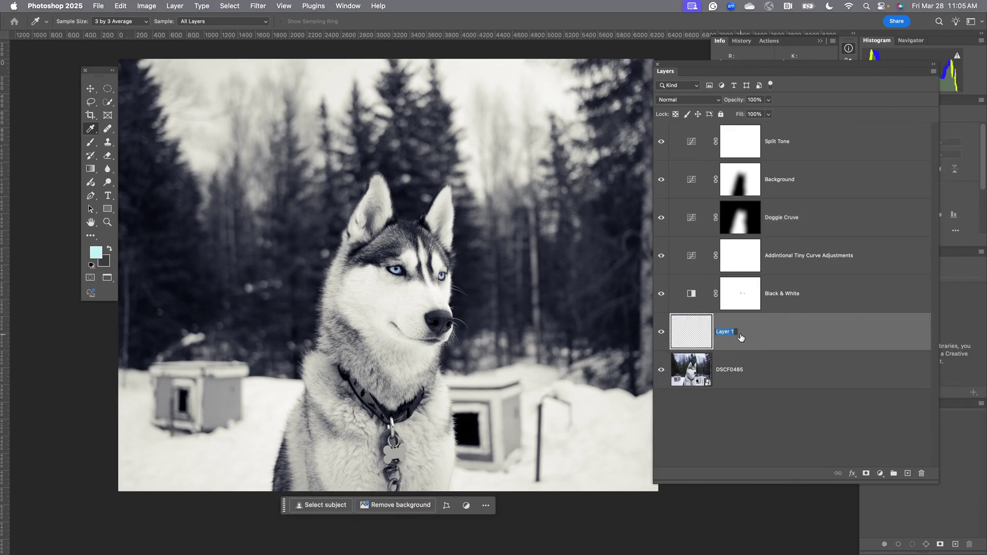
pyautogui.write('retouching')
pyautogui.press('Return')
# Compare the husky photo with the Black & White adjustment layer hidden and shown.
pyautogui.click(661, 294)
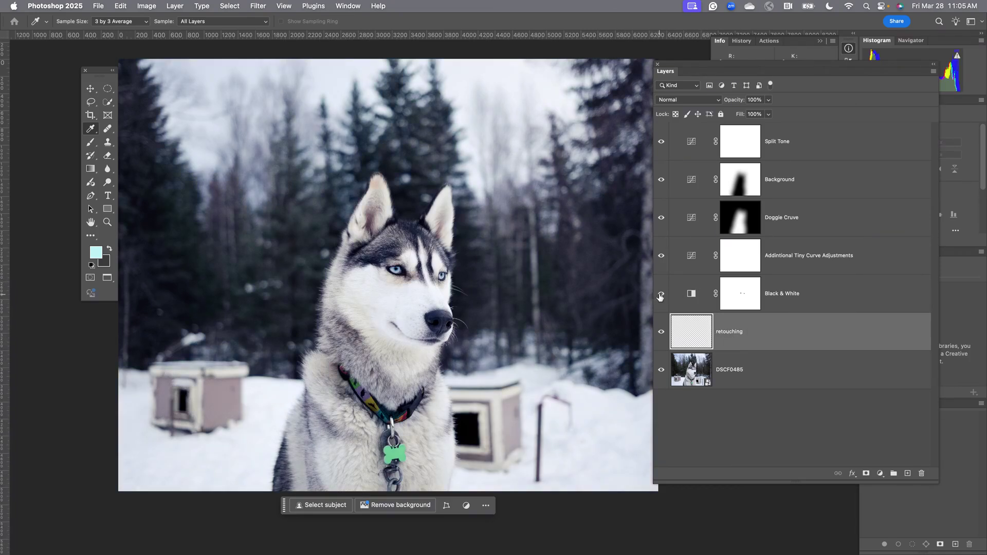
pyautogui.click(661, 293)
pyautogui.click(661, 293)
pyautogui.click(661, 293)
pyautogui.click(660, 293)
pyautogui.click(661, 293)
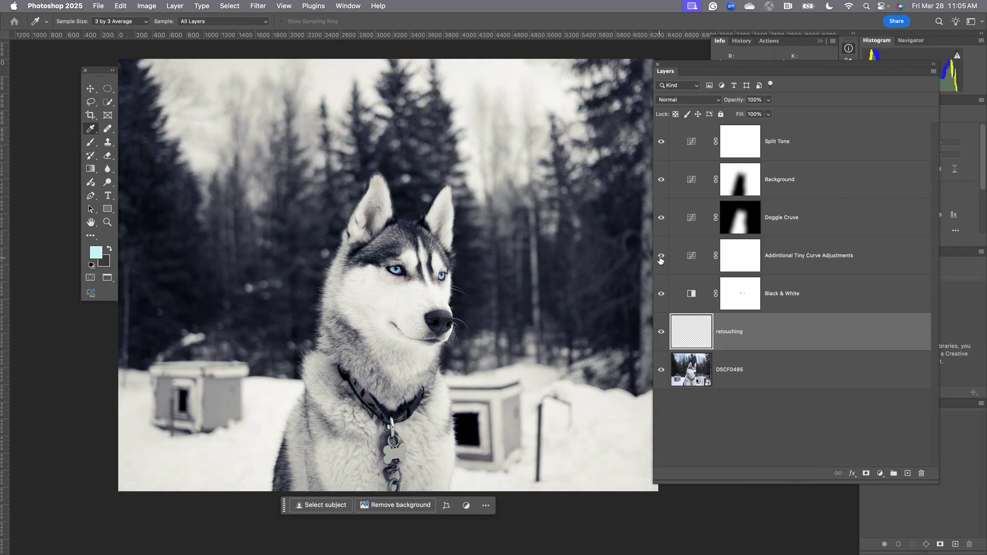
# Compare the effect of the Addintional Tiny Curve Adjustments layer on the husky photo and leave the layer hidden.
pyautogui.click(676, 257)
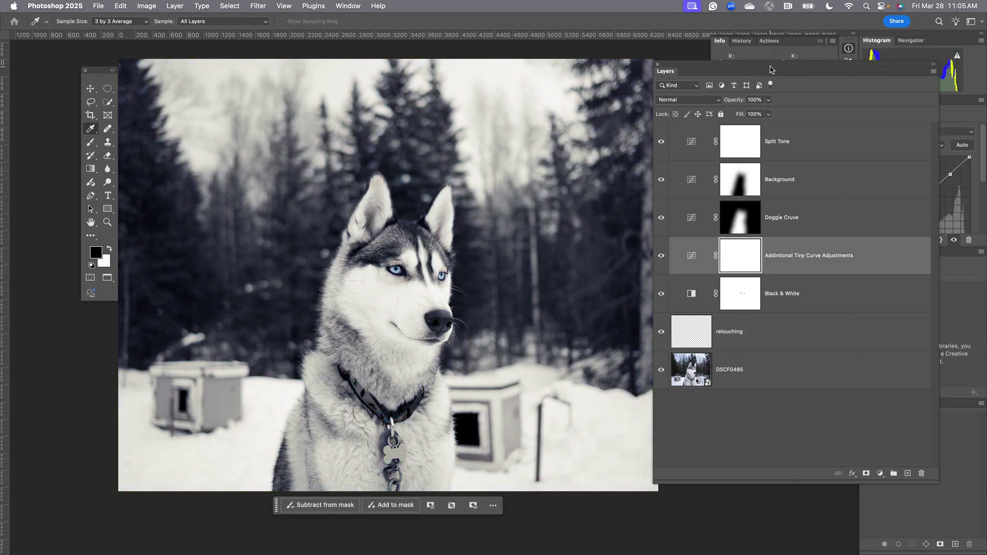
pyautogui.moveTo(770, 68); pyautogui.dragTo(630, 77)
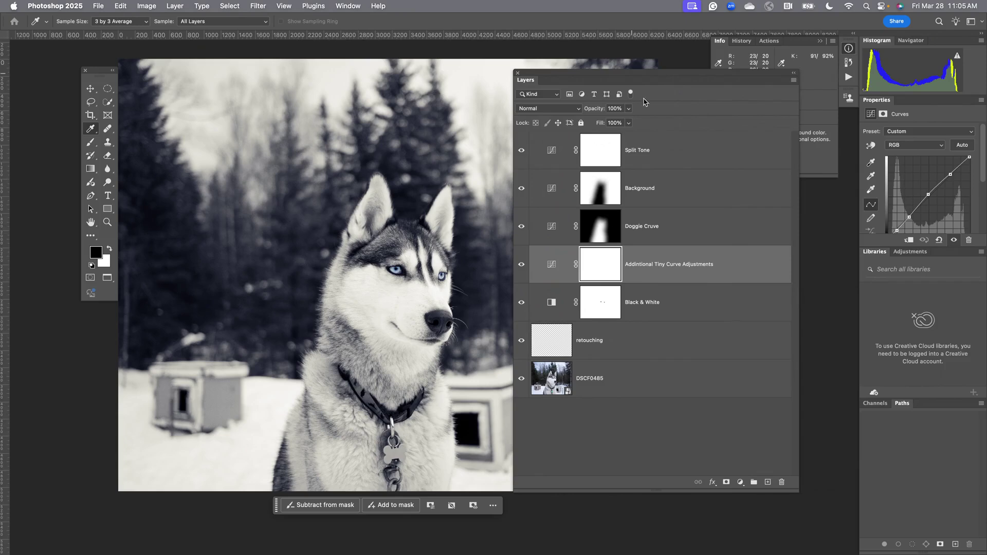
pyautogui.click(521, 265)
pyautogui.click(521, 265)
pyautogui.click(522, 266)
pyautogui.click(521, 265)
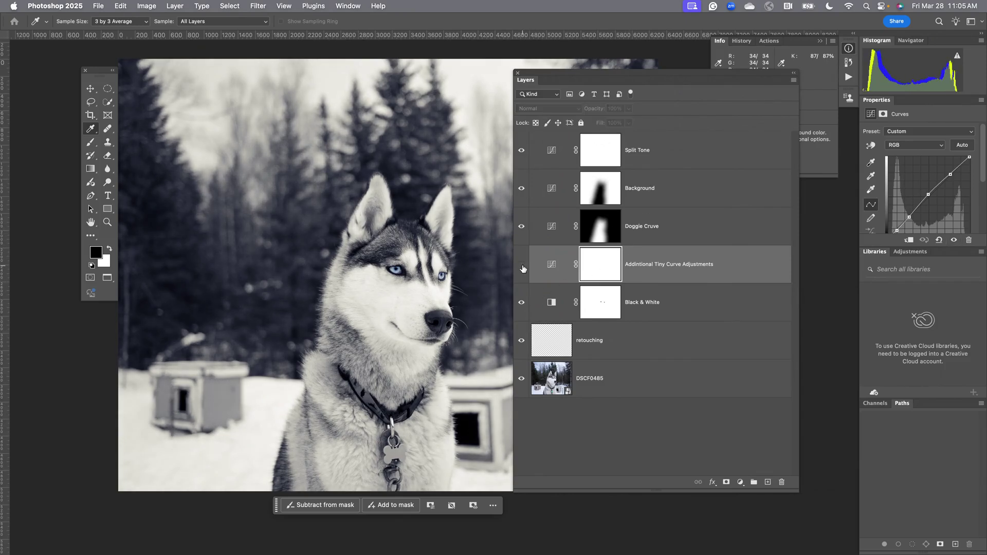
pyautogui.click(521, 265)
pyautogui.click(522, 267)
# Inspect the Doggie Cruve layer's curve and compare its effect on the dog's face up close by hiding and showing it.
pyautogui.click(521, 227)
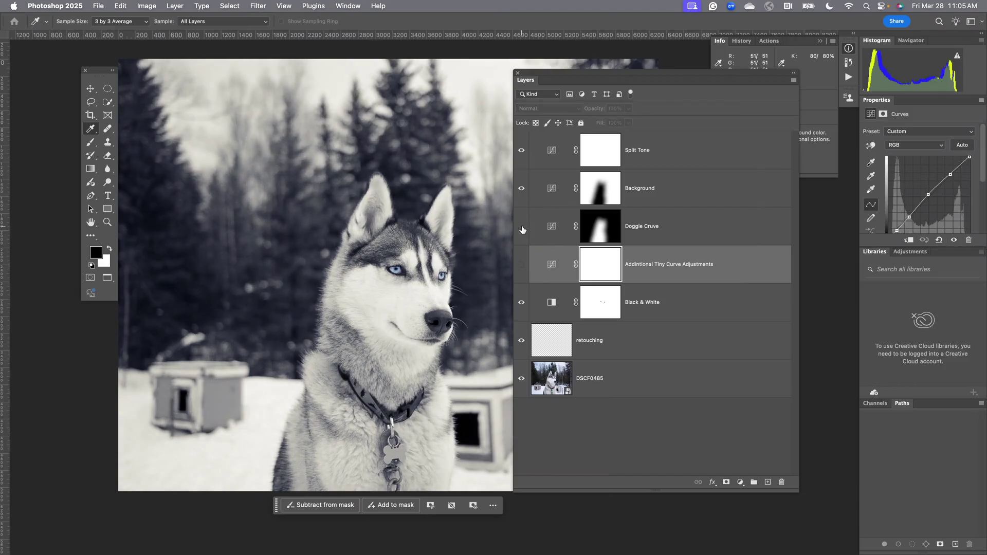
pyautogui.click(522, 227)
pyautogui.click(559, 228)
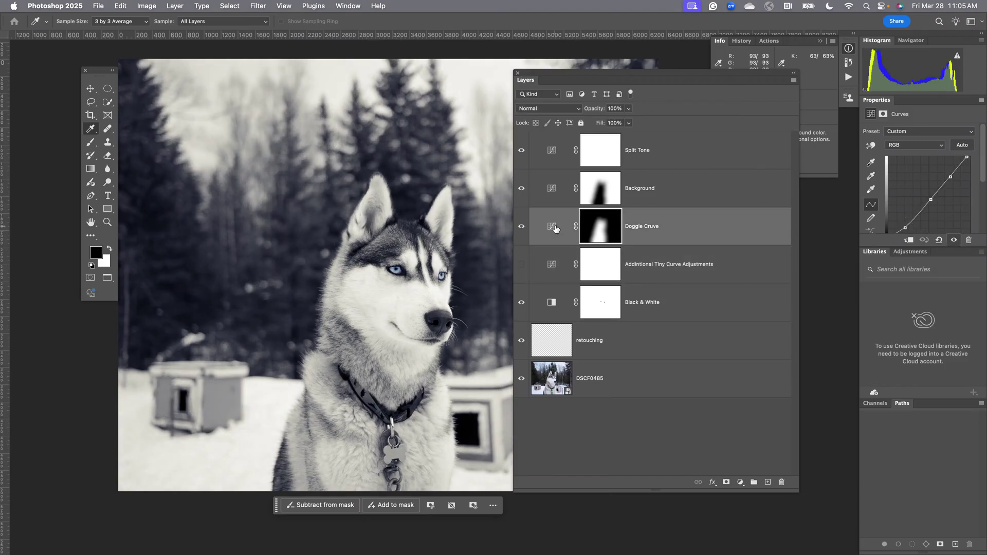
pyautogui.press('super+space')
pyautogui.keyDown('super'); pyautogui.click(406, 296); pyautogui.keyUp('super')
pyautogui.keyDown('super'); pyautogui.click(407, 297); pyautogui.keyUp('super')
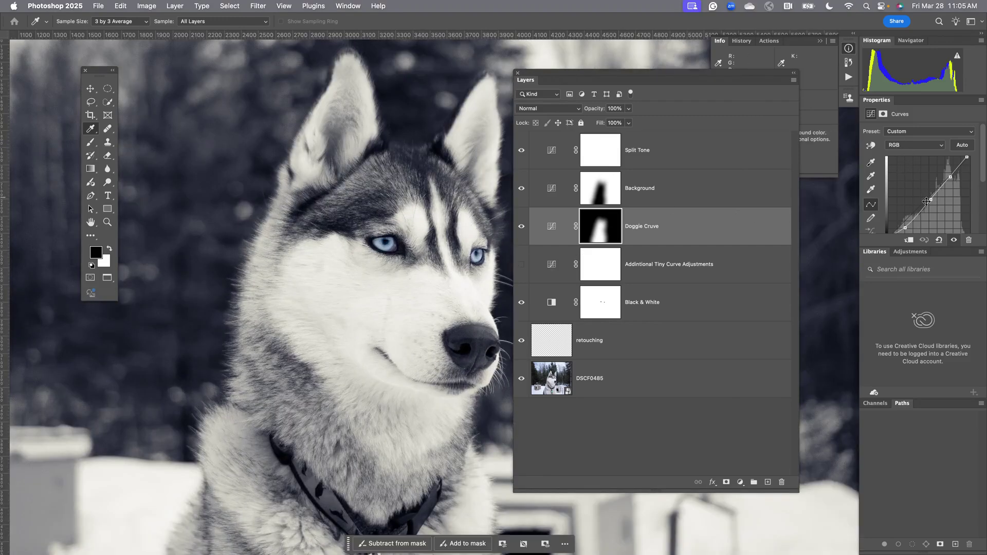
pyautogui.click(953, 241)
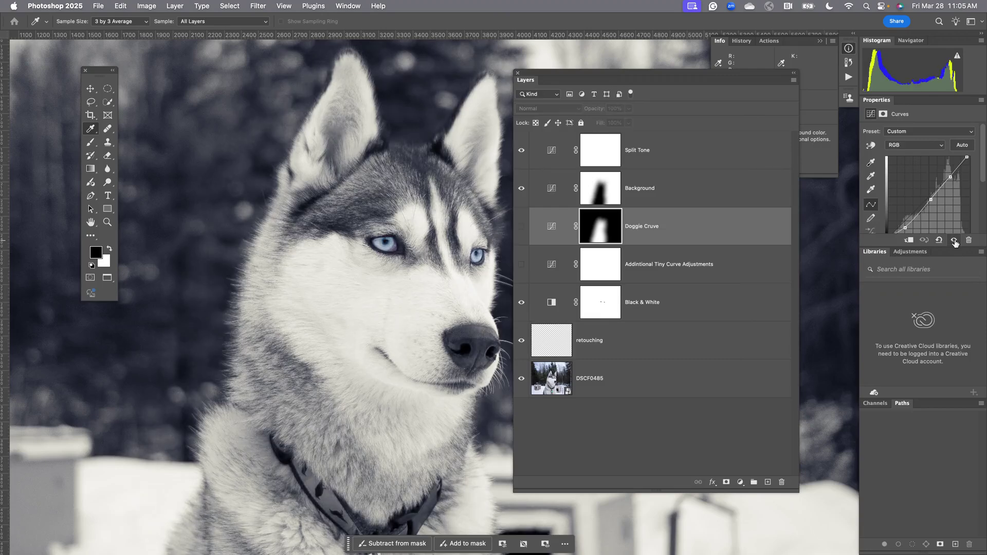
pyautogui.click(954, 241)
pyautogui.click(954, 240)
pyautogui.click(953, 241)
# Reopen the DSCF0485 raw settings and lower Whites to -74 and Highlights to -85.
pyautogui.click(558, 377)
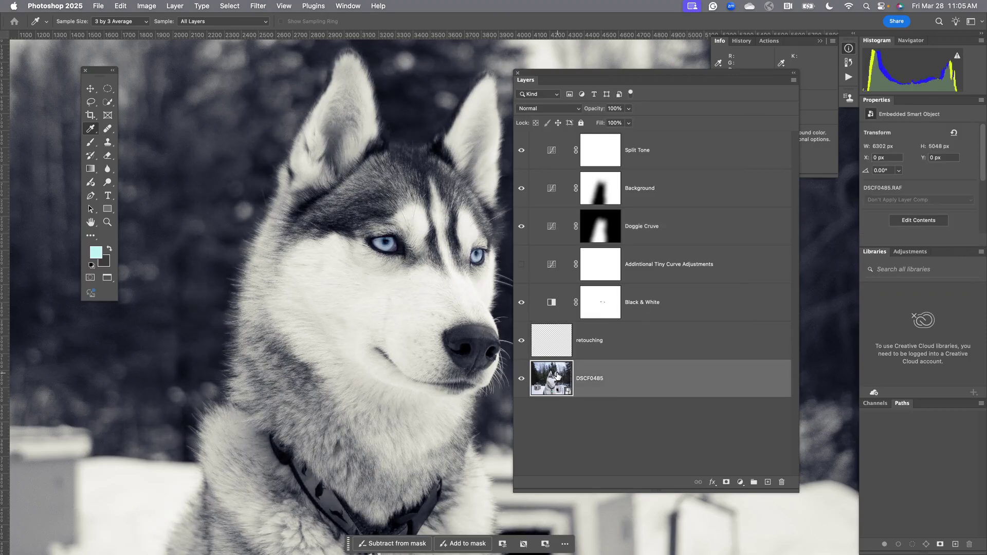
pyautogui.doubleClick(558, 375)
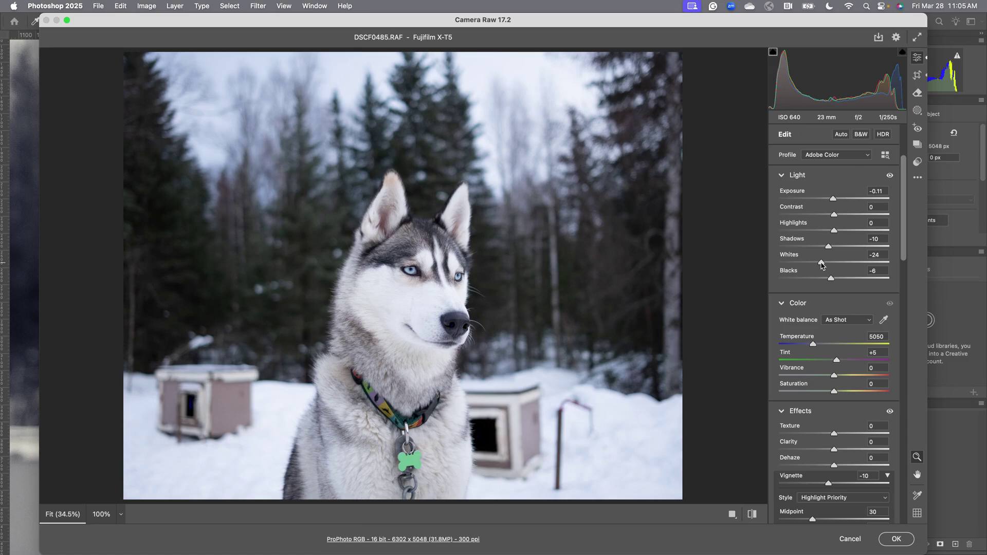
pyautogui.moveTo(821, 265); pyautogui.dragTo(796, 266)
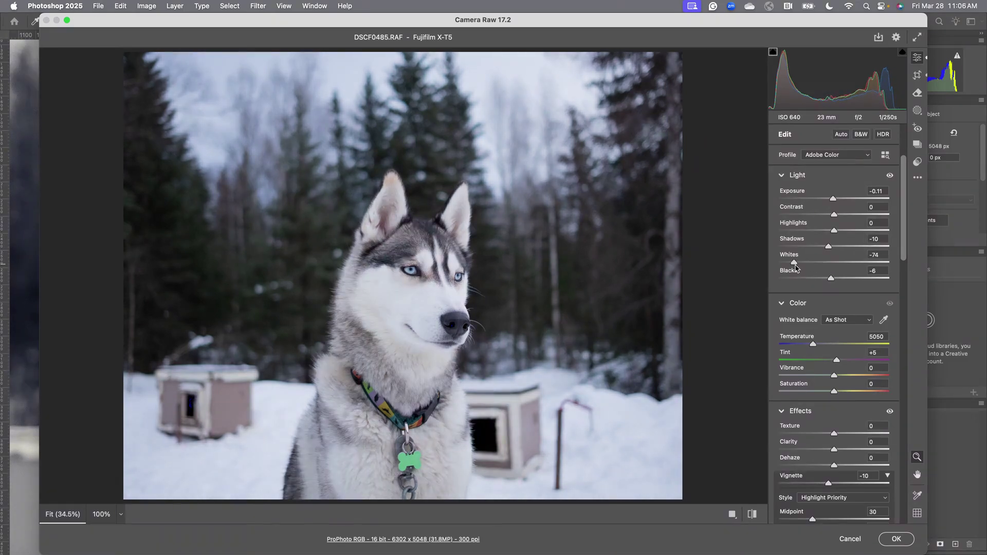
pyautogui.moveTo(834, 231); pyautogui.dragTo(785, 240)
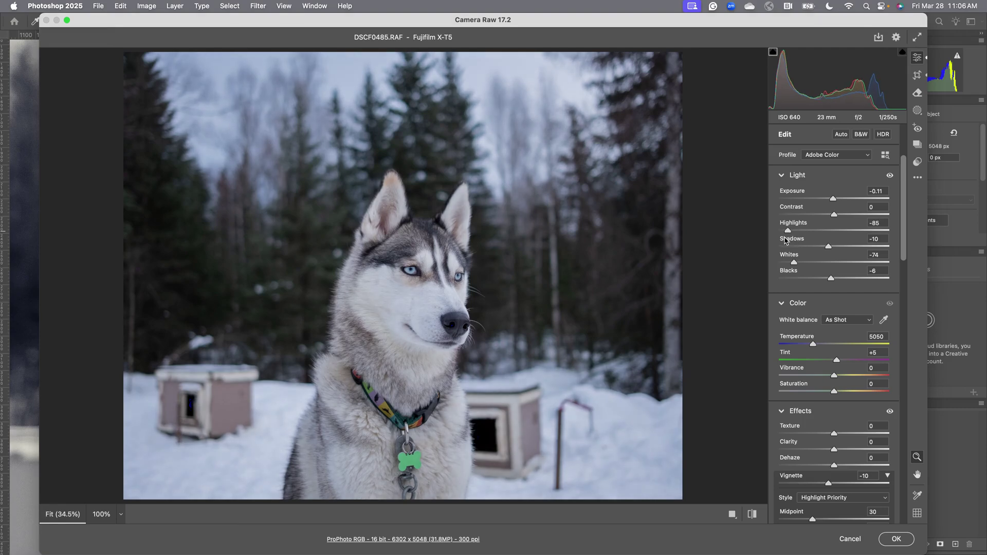
pyautogui.click(896, 539)
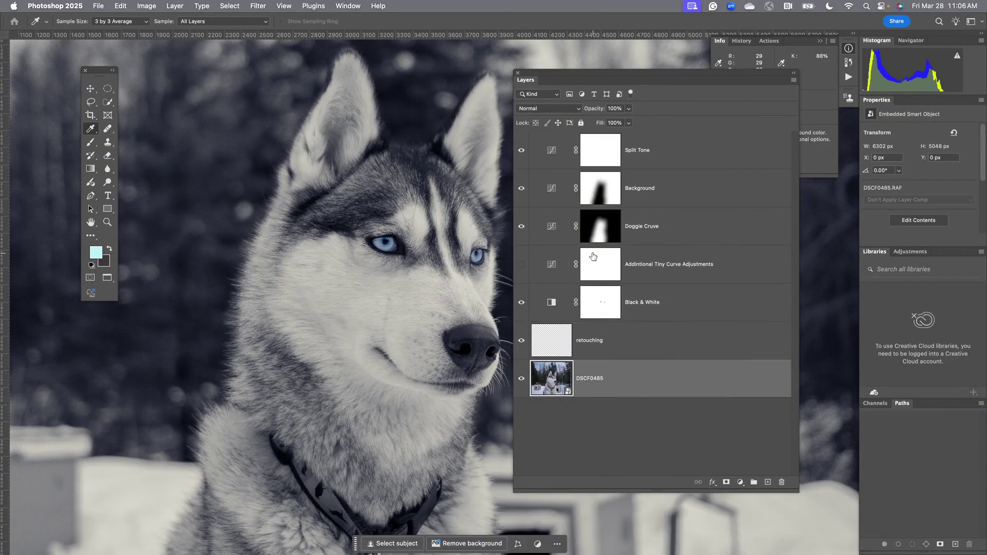
# Reset the Doggie Cruve layer's curve, pull its white point inward and shape the RGB line with three points for more contrast.
pyautogui.click(551, 227)
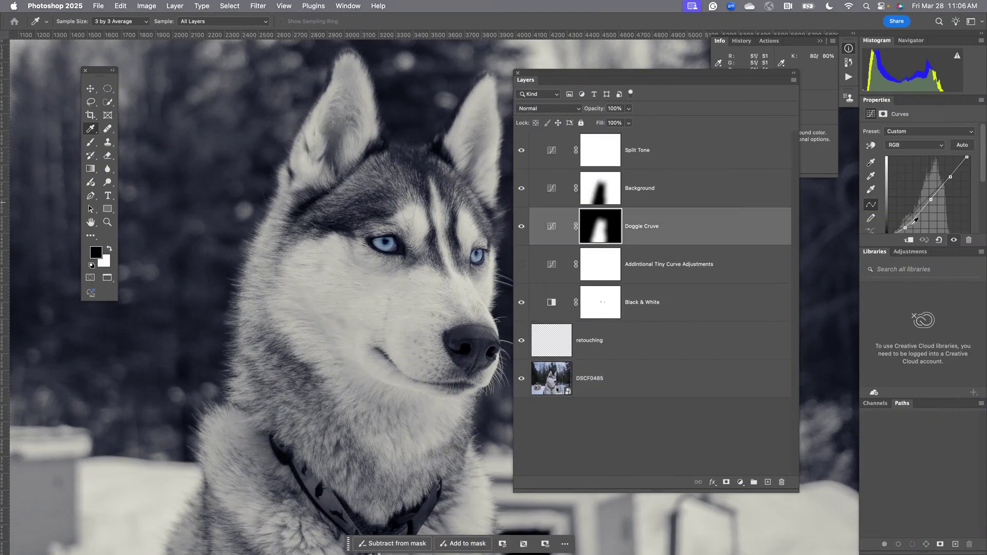
pyautogui.click(938, 239)
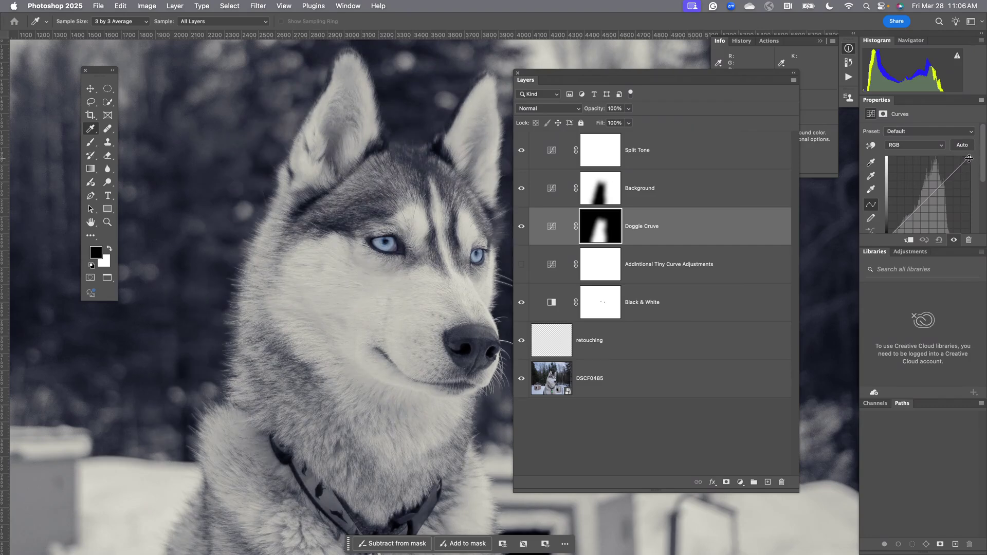
pyautogui.moveTo(968, 159); pyautogui.dragTo(950, 157)
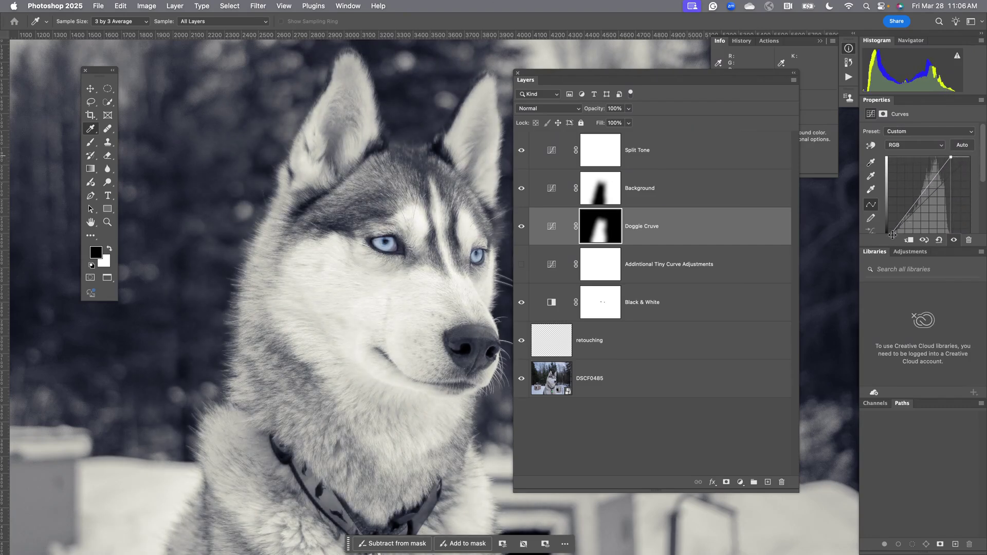
pyautogui.click(904, 219)
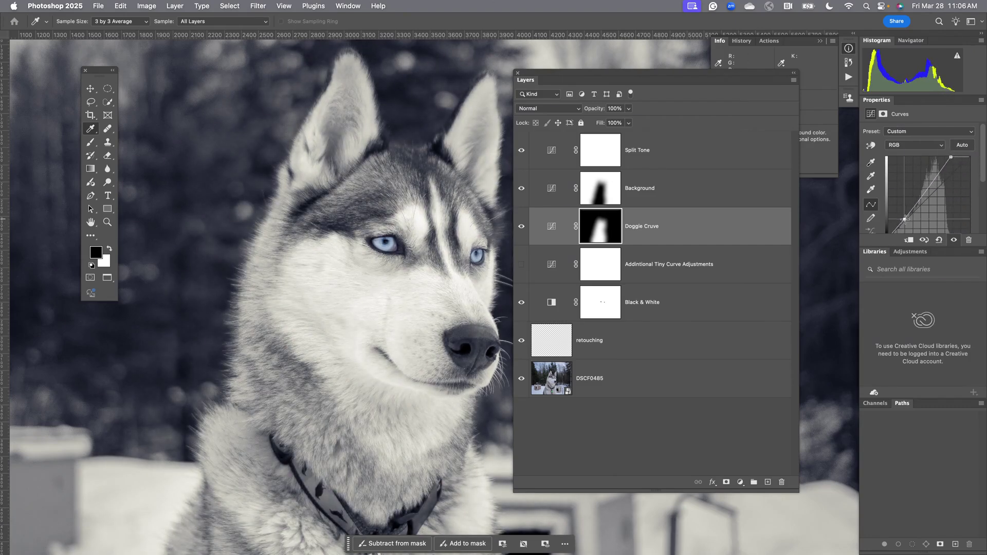
pyautogui.moveTo(904, 219); pyautogui.dragTo(918, 207)
pyautogui.click(933, 181)
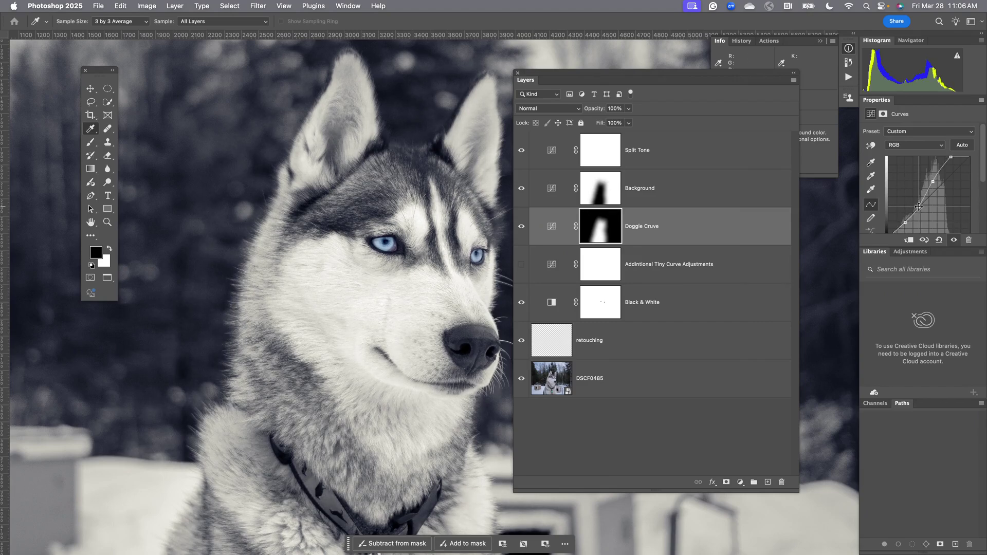
# Compare the husky with the reshaped Doggie Cruve layer hidden and shown.
pyautogui.click(954, 240)
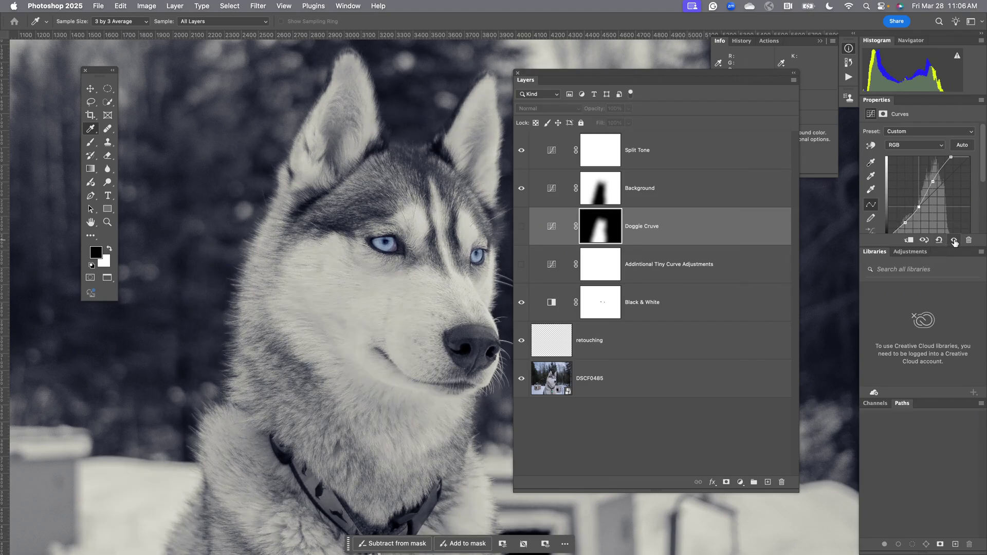
pyautogui.click(954, 240)
pyautogui.click(953, 240)
pyautogui.click(953, 240)
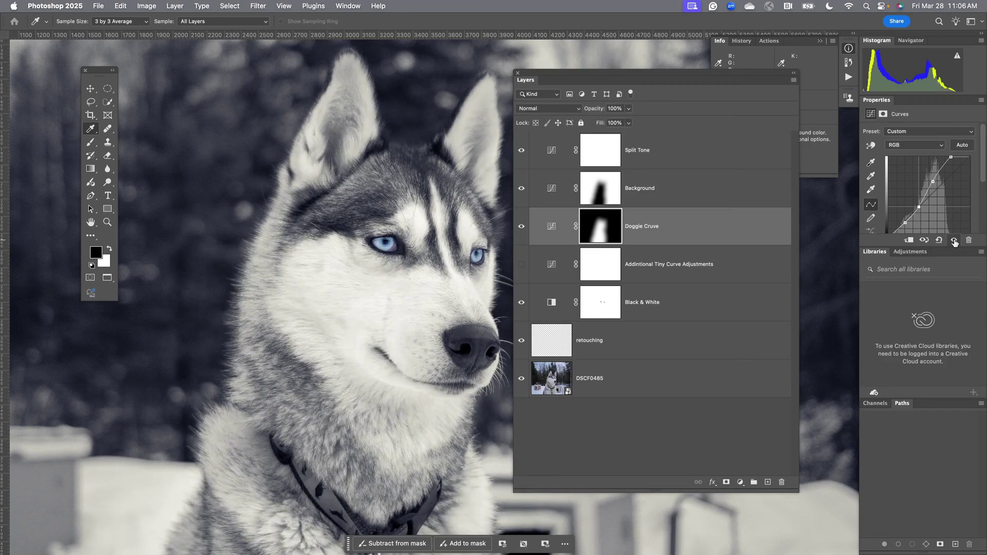
pyautogui.click(954, 240)
pyautogui.click(954, 240)
# Move the Layers window clear of the dog's face and set the Doggie Cruve layer's blend mode to Luminosity.
pyautogui.moveTo(554, 77); pyautogui.dragTo(553, 213)
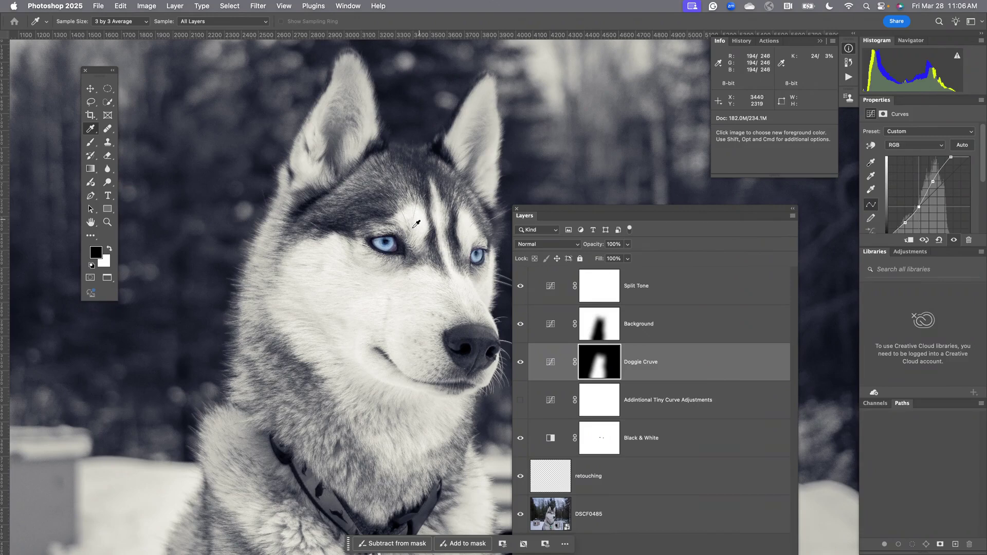
pyautogui.hscroll(-2, 418, 226)
pyautogui.moveTo(561, 210); pyautogui.dragTo(612, 81)
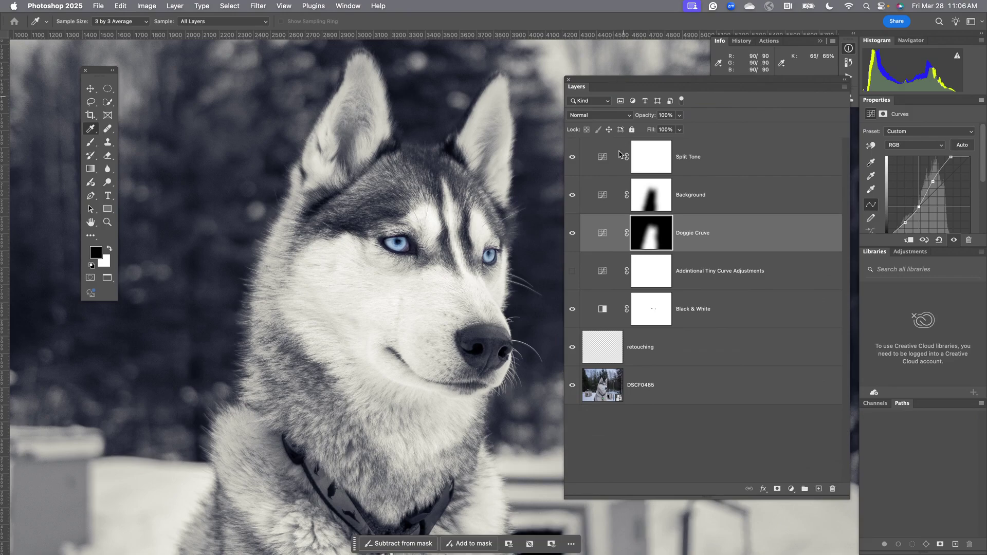
pyautogui.click(601, 119)
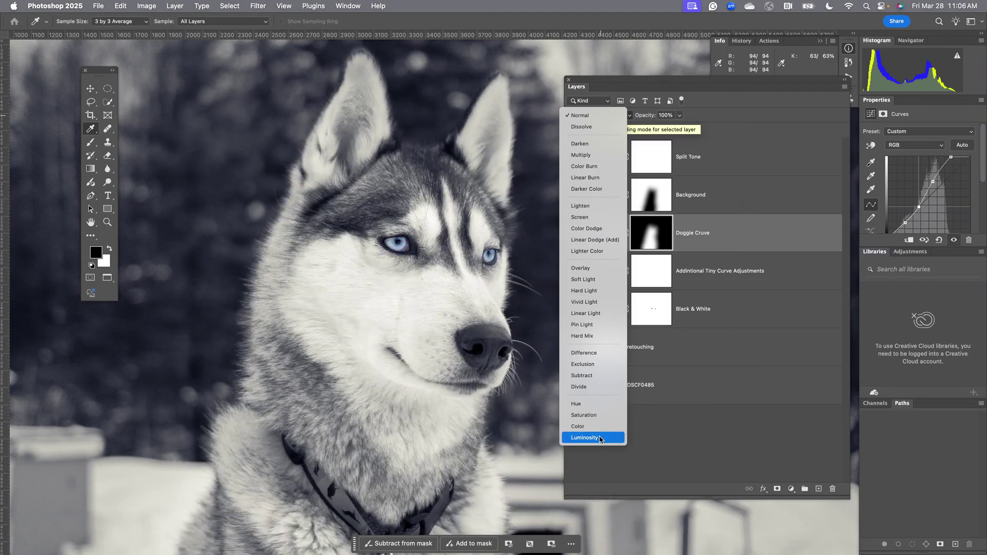
pyautogui.click(600, 438)
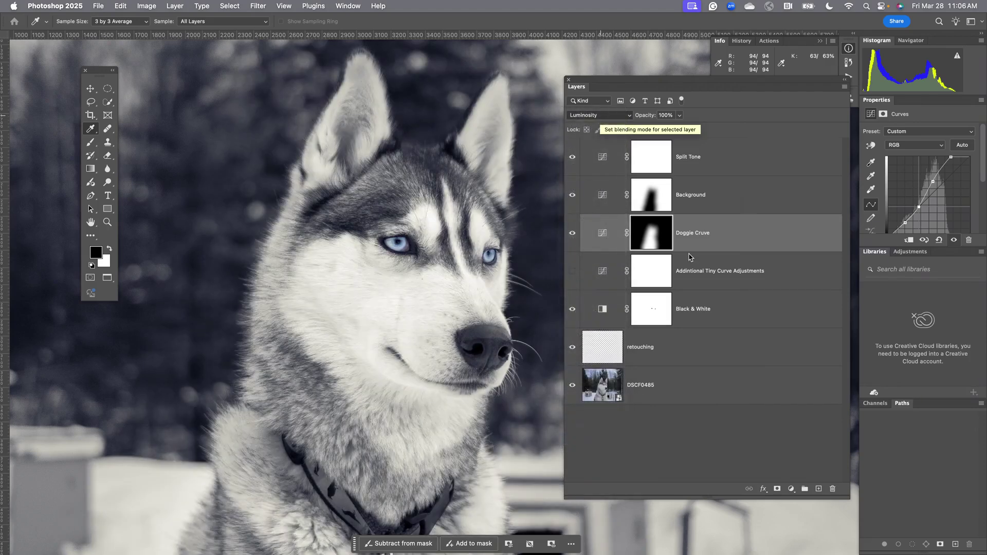
# Compare the effect of the Background curves layer on the whole photo by hiding and showing it.
pyautogui.click(586, 202)
pyautogui.press('super+minus')
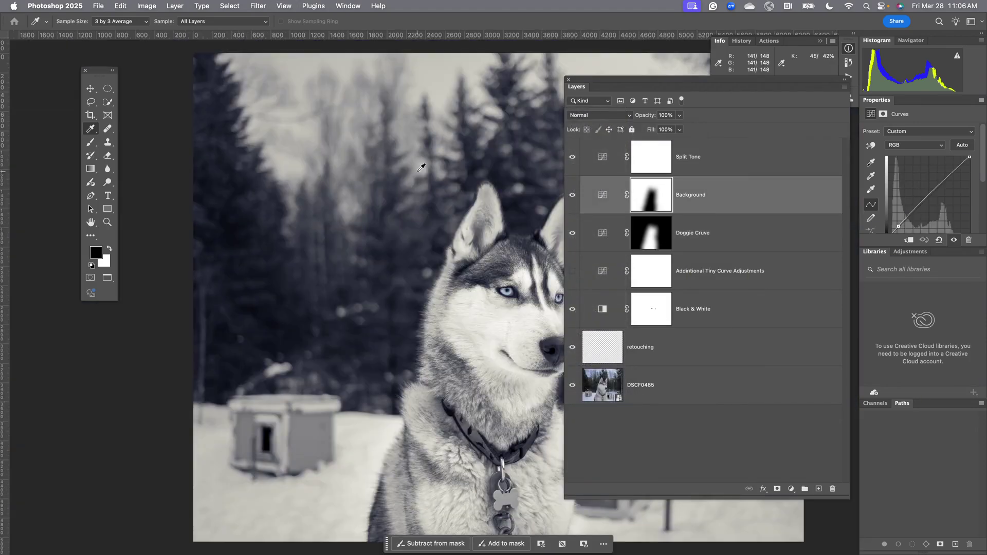
pyautogui.click(572, 195)
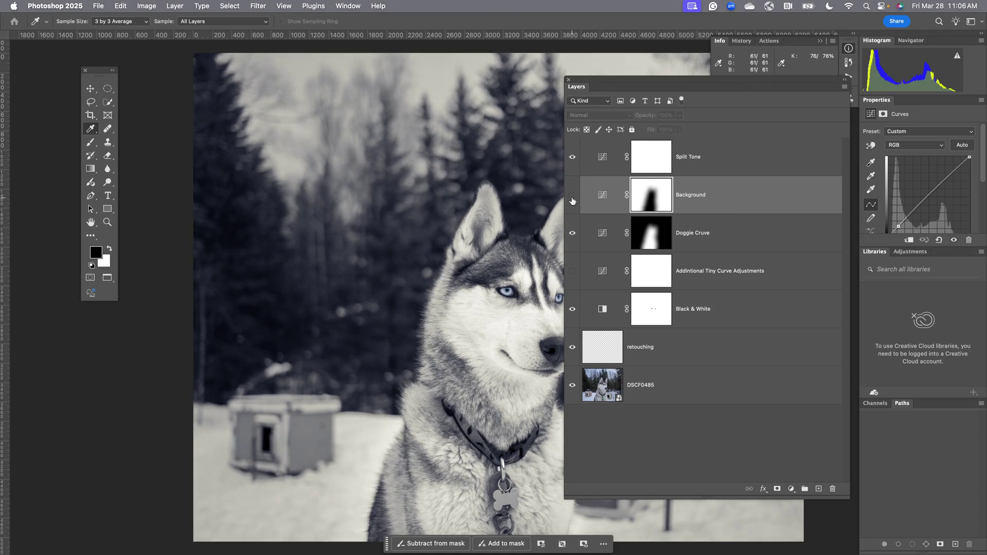
pyautogui.click(572, 195)
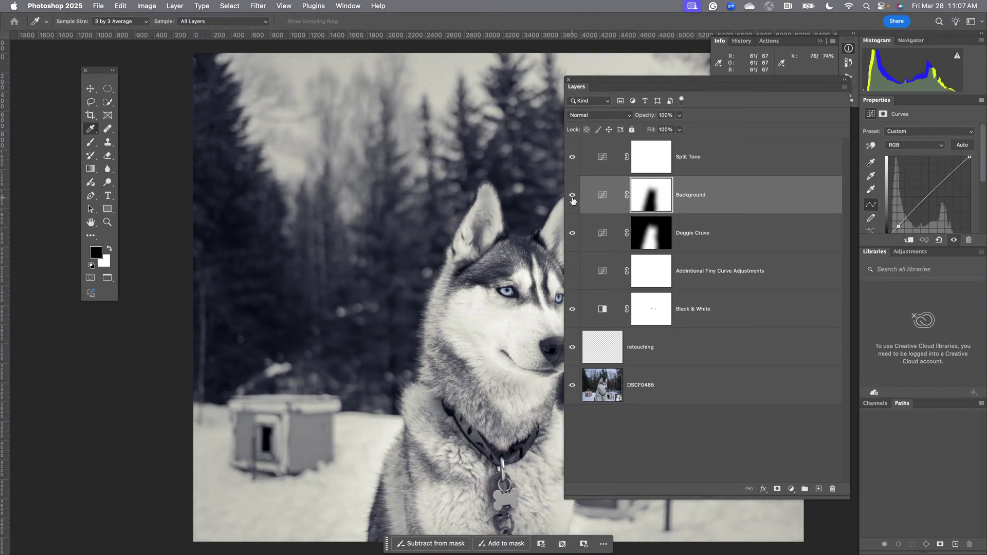
pyautogui.click(572, 199)
pyautogui.click(573, 199)
# Compare the photo with the Split Tone layer hidden and shown, and inspect that layer's Blue channel curve.
pyautogui.click(573, 157)
pyautogui.click(572, 157)
pyautogui.click(603, 157)
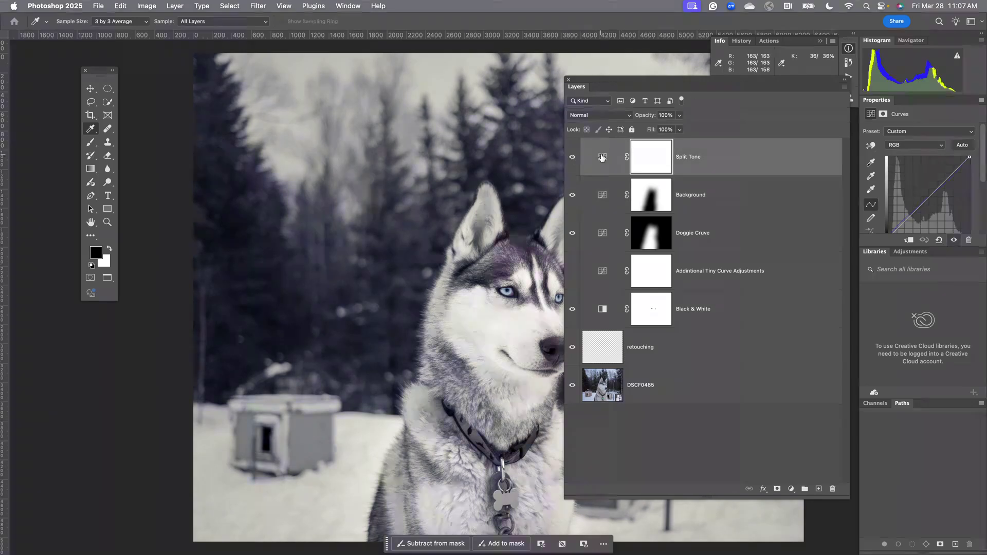
pyautogui.click(918, 145)
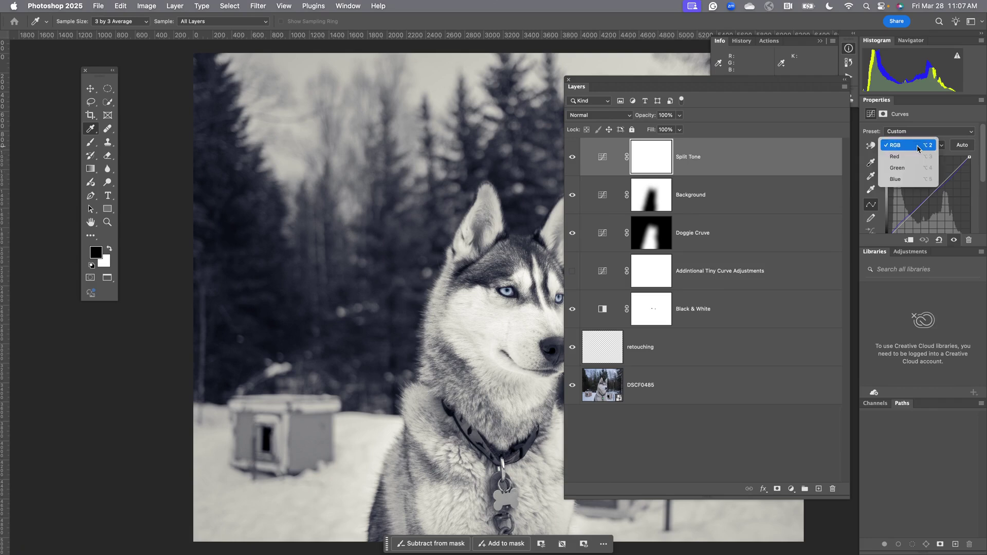
pyautogui.click(898, 179)
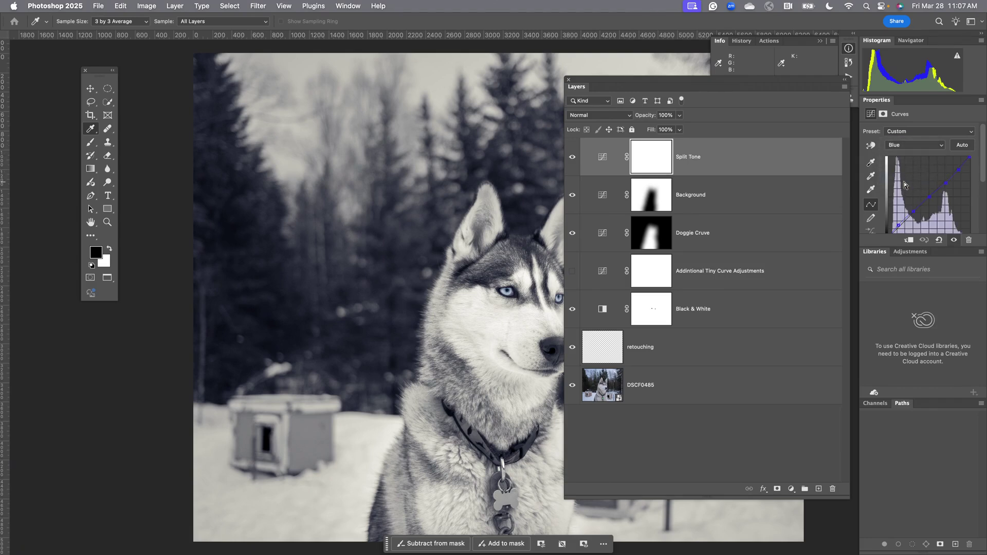
# Enlarge the dog's face and select all layers from DSCF0485 up to Split Tone.
pyautogui.hscroll(5, 462, 149)
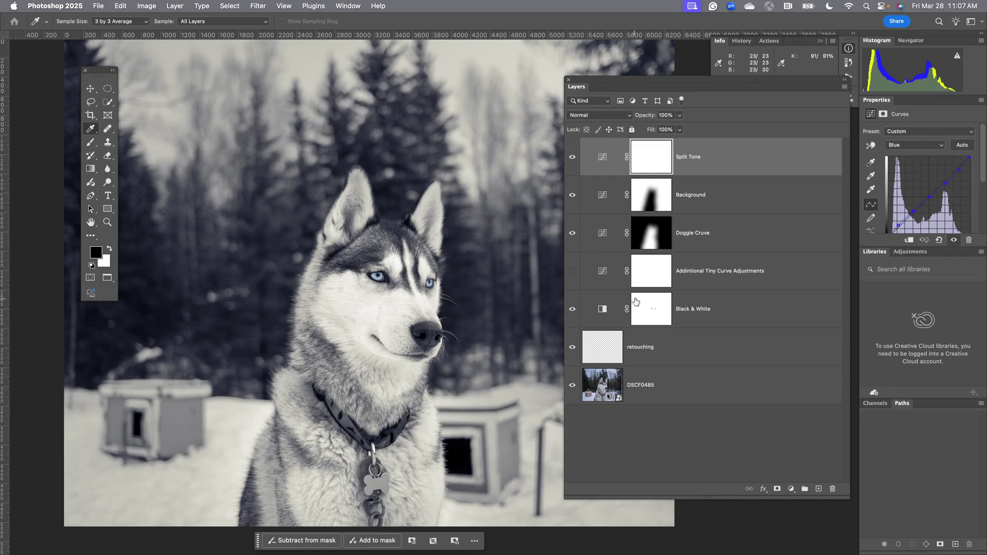
pyautogui.keyDown('super'); pyautogui.click(416, 319); pyautogui.keyUp('super')
pyautogui.keyDown('super'); pyautogui.click(416, 319); pyautogui.keyUp('super')
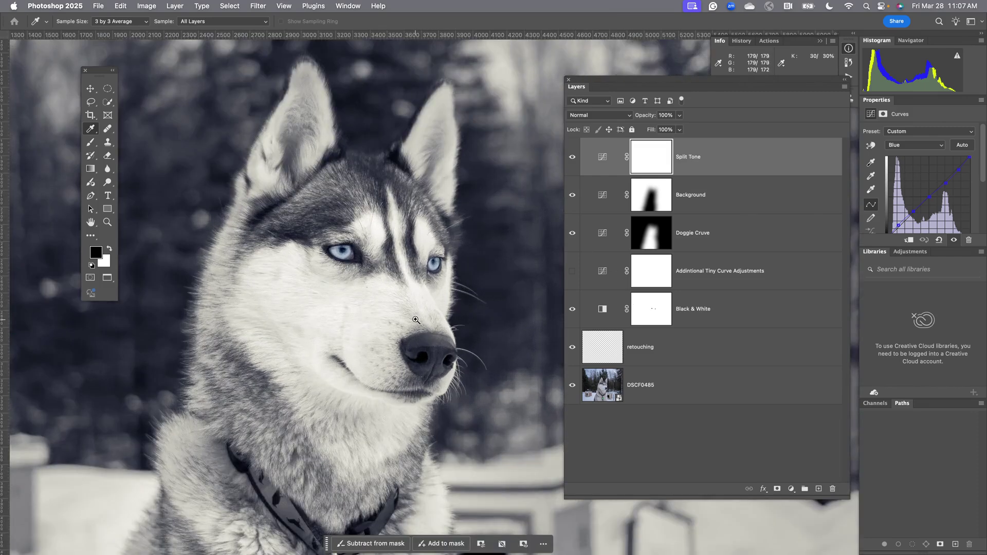
pyautogui.keyDown('super'); pyautogui.click(416, 318); pyautogui.keyUp('super')
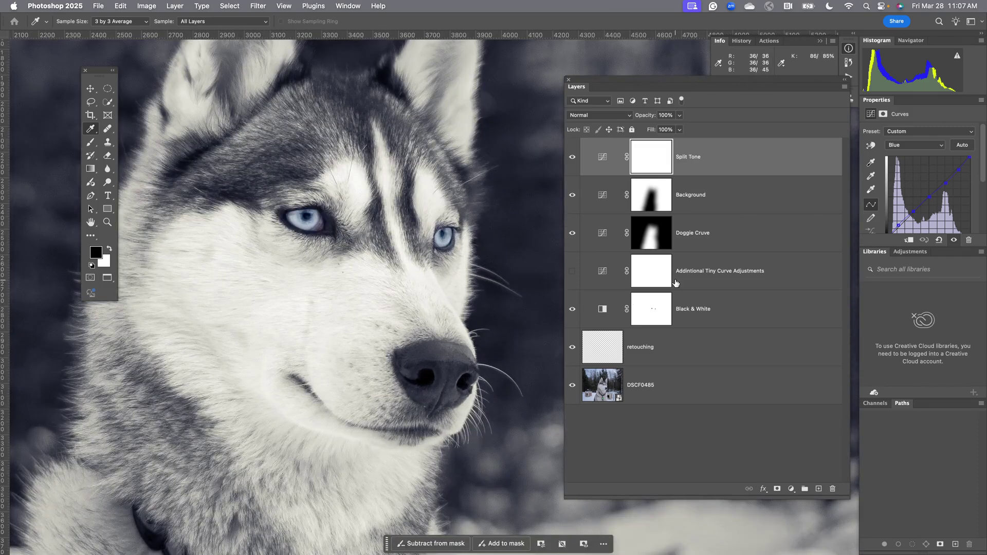
pyautogui.click(707, 382)
pyautogui.keyDown('shift'); pyautogui.click(718, 154); pyautogui.keyUp('shift')
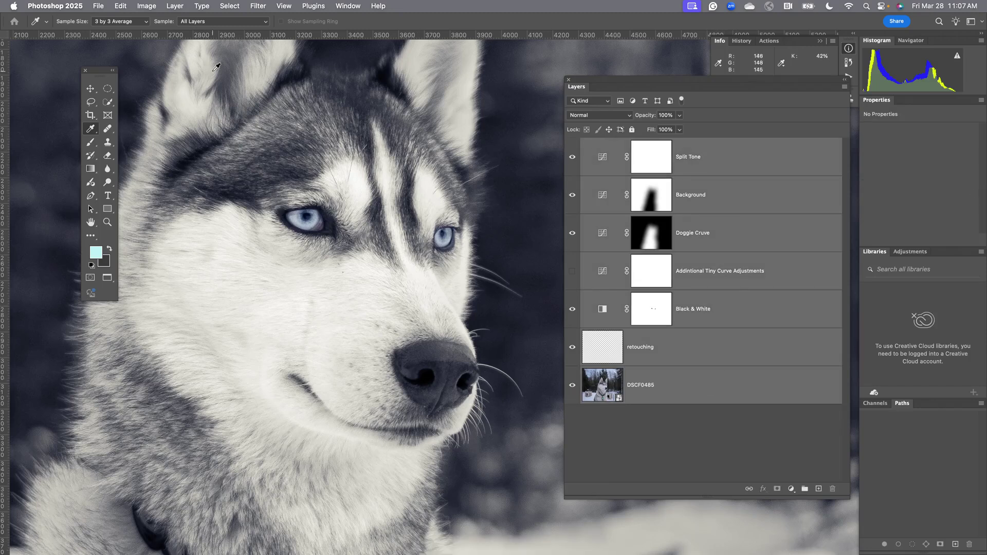
# Review the document's dimensions and resolution in Image Size without altering them.
pyautogui.click(144, 7)
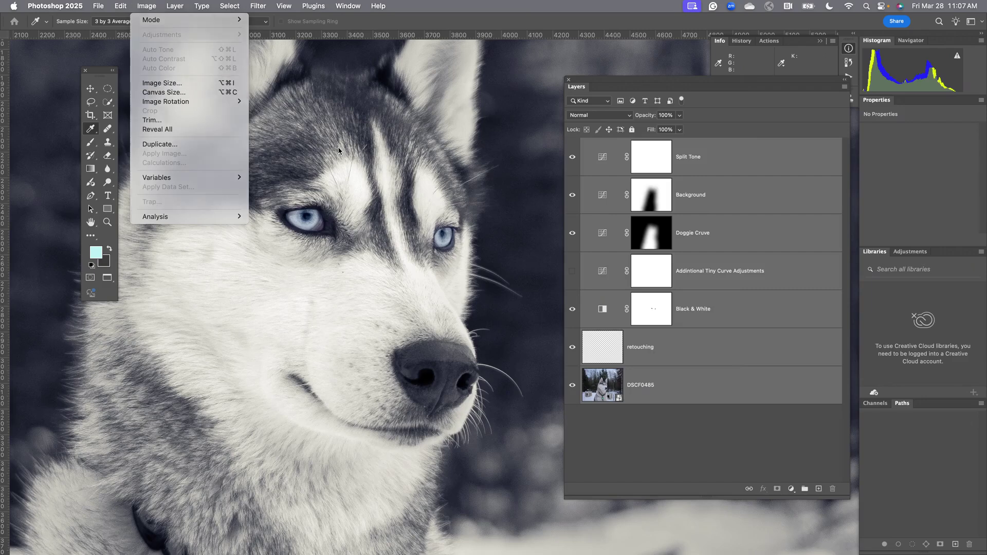
pyautogui.click(155, 90)
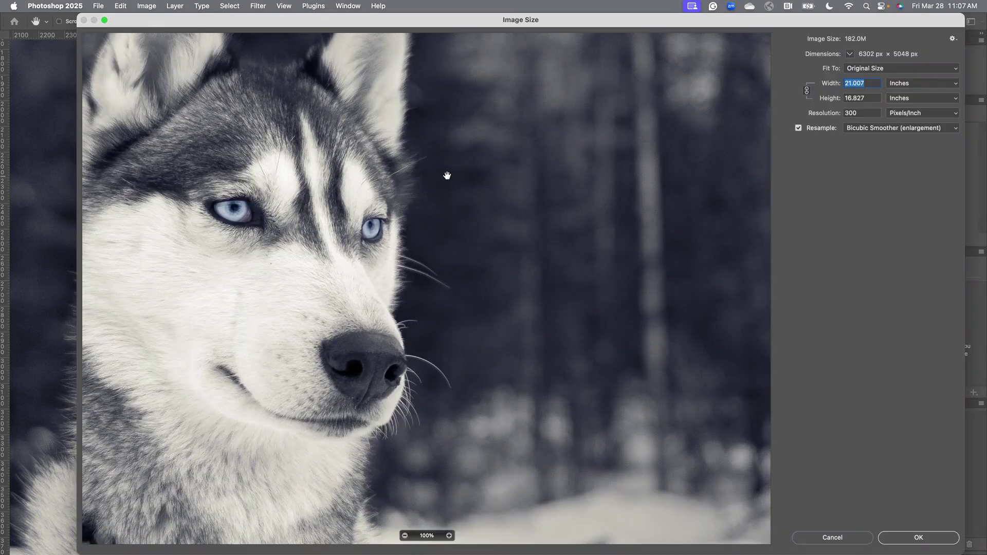
pyautogui.click(909, 538)
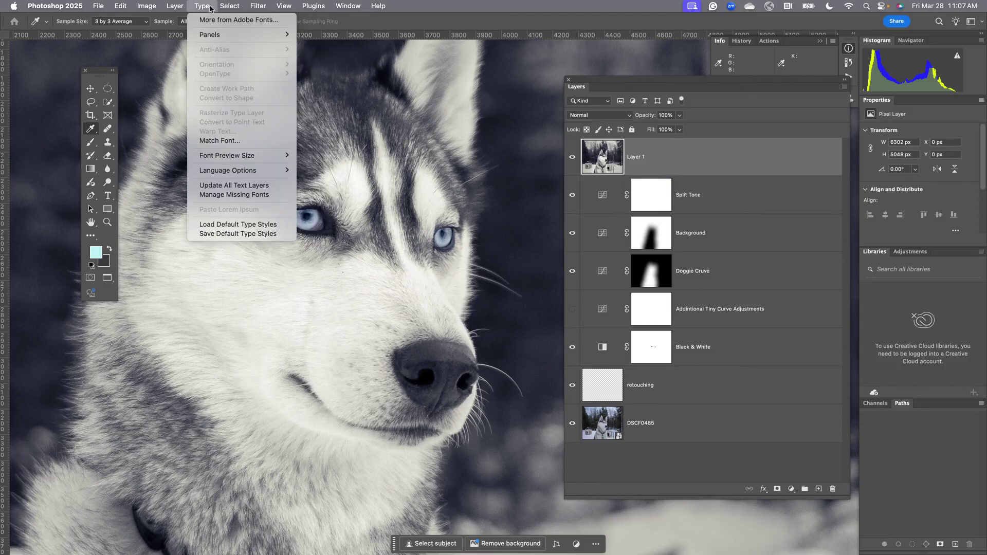
# Convert the merged Layer 1 above Split Tone to a smart object.
pyautogui.moveTo(178, 9)
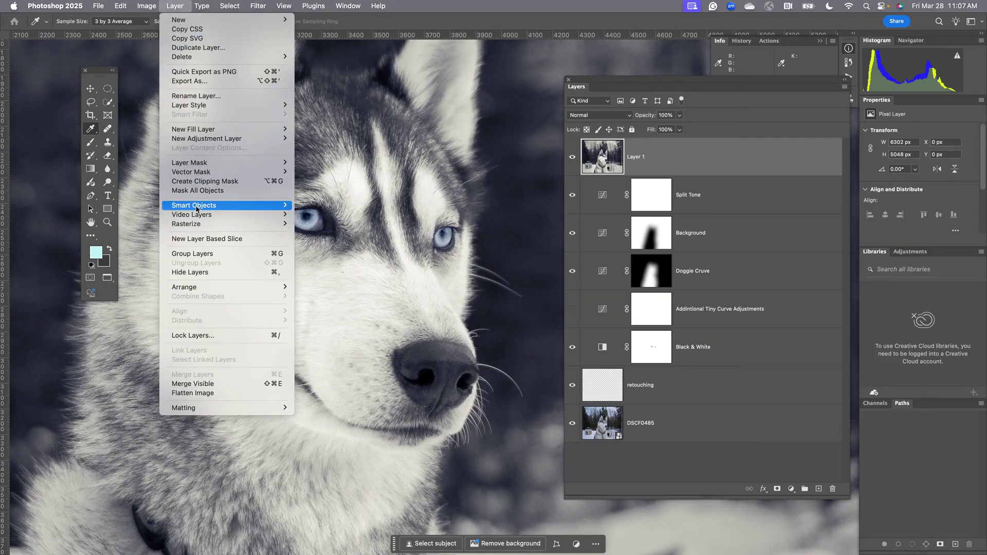
pyautogui.moveTo(241, 206)
pyautogui.click(323, 206)
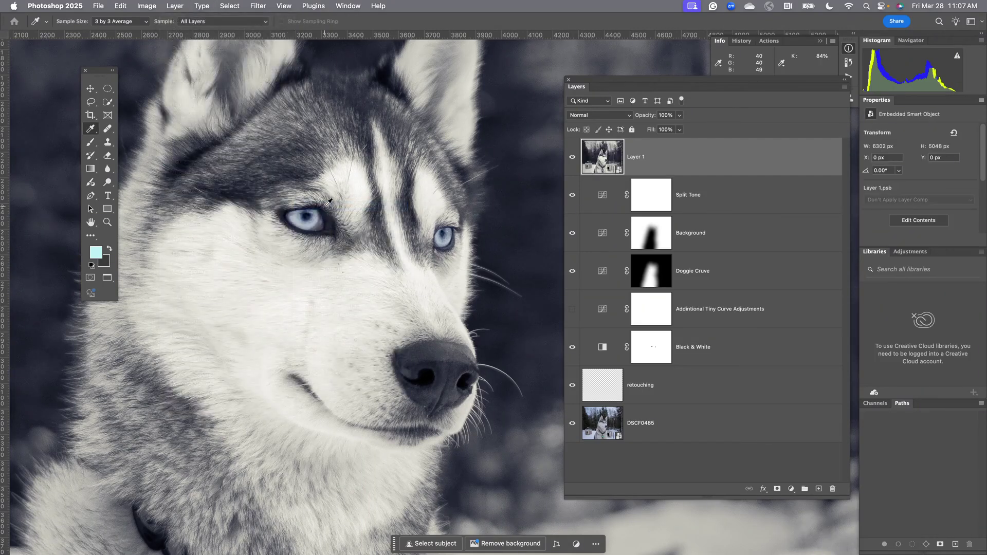
# Apply a High Pass smart filter to Layer 1, raising the radius slightly so that only fine fur and whisker edges stand out.
pyautogui.click(258, 5)
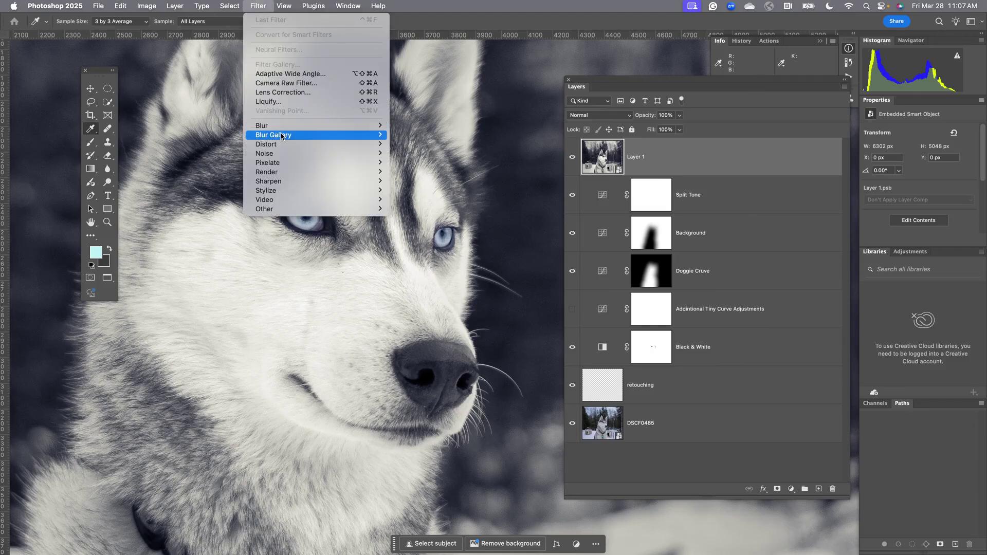
pyautogui.moveTo(281, 154)
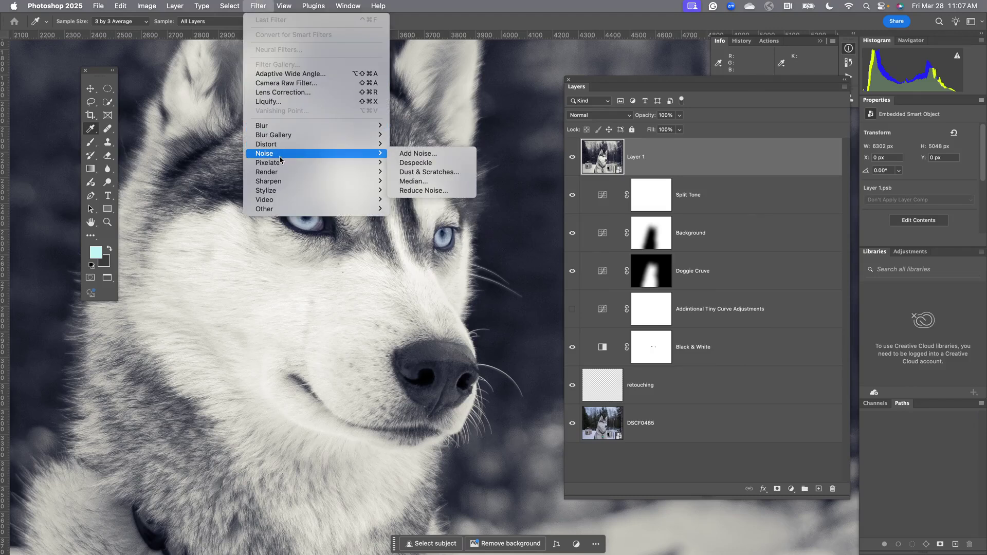
pyautogui.moveTo(279, 182)
pyautogui.moveTo(277, 209)
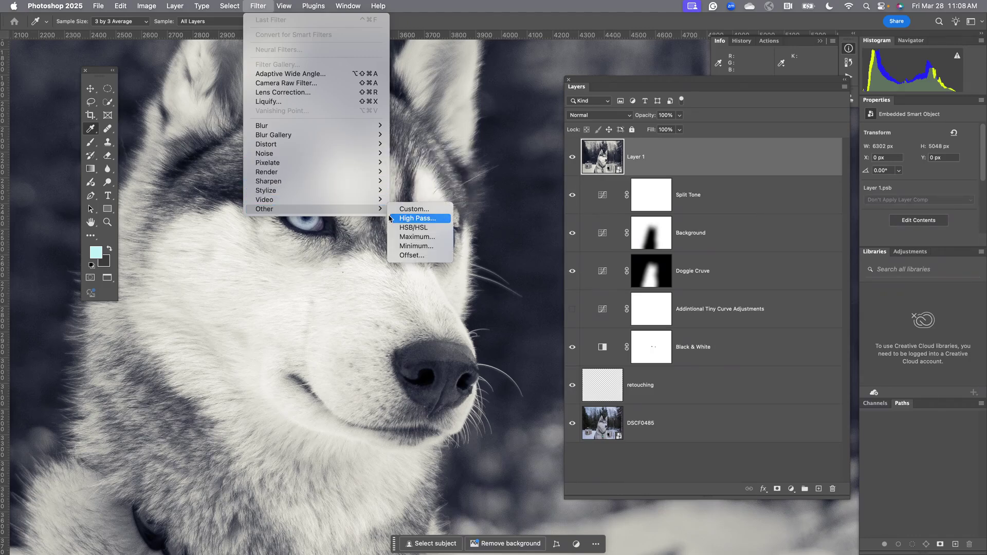
pyautogui.click(417, 218)
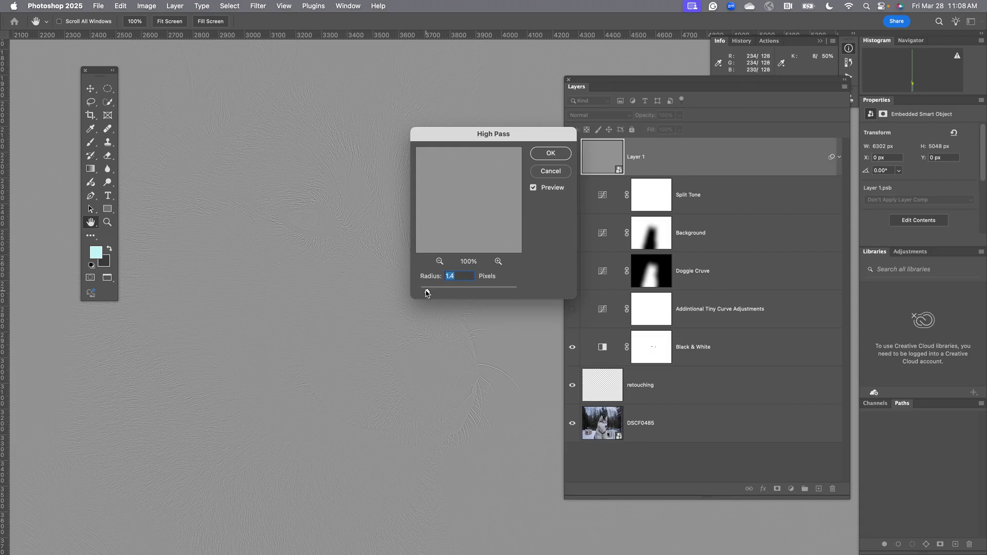
pyautogui.moveTo(425, 293); pyautogui.dragTo(432, 293)
pyautogui.click(551, 153)
pyautogui.press('i')
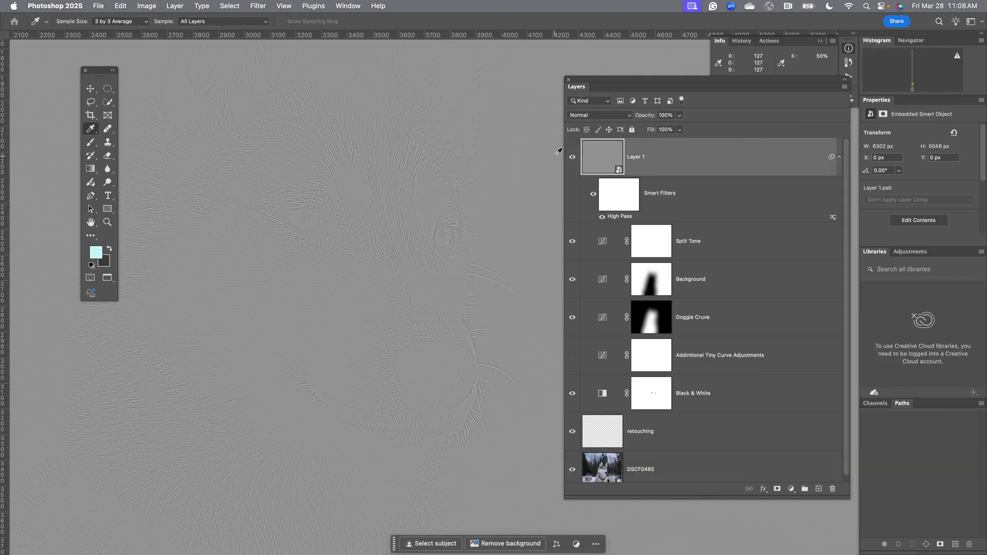
# Set Layer 1's blend mode to Soft Light and compare the photo with the layer hidden and shown.
pyautogui.click(603, 116)
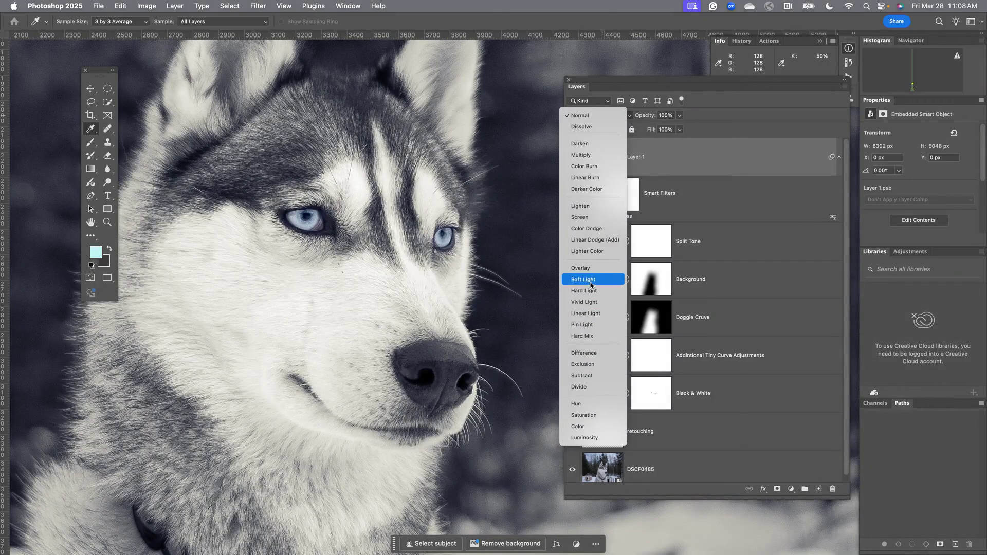
pyautogui.click(590, 284)
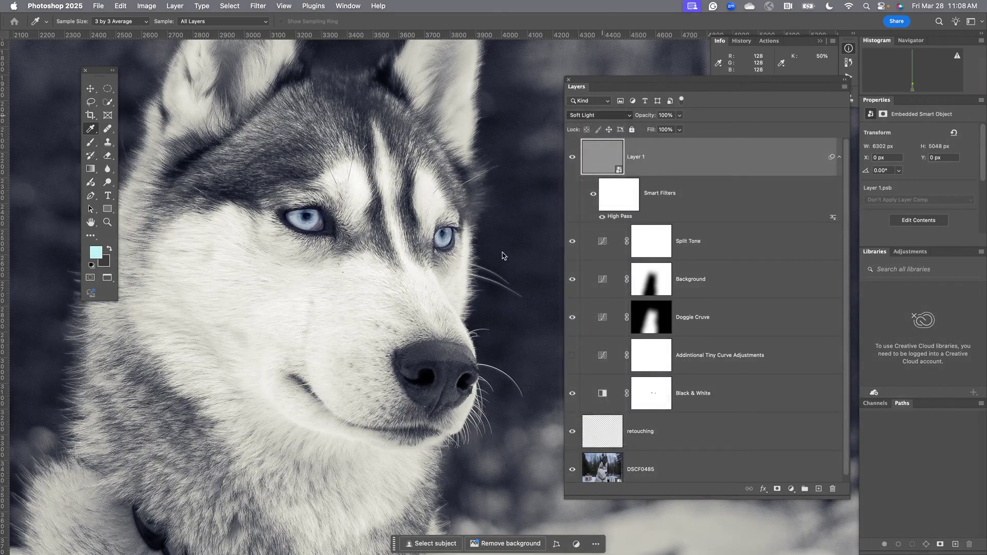
pyautogui.click(570, 161)
pyautogui.click(571, 161)
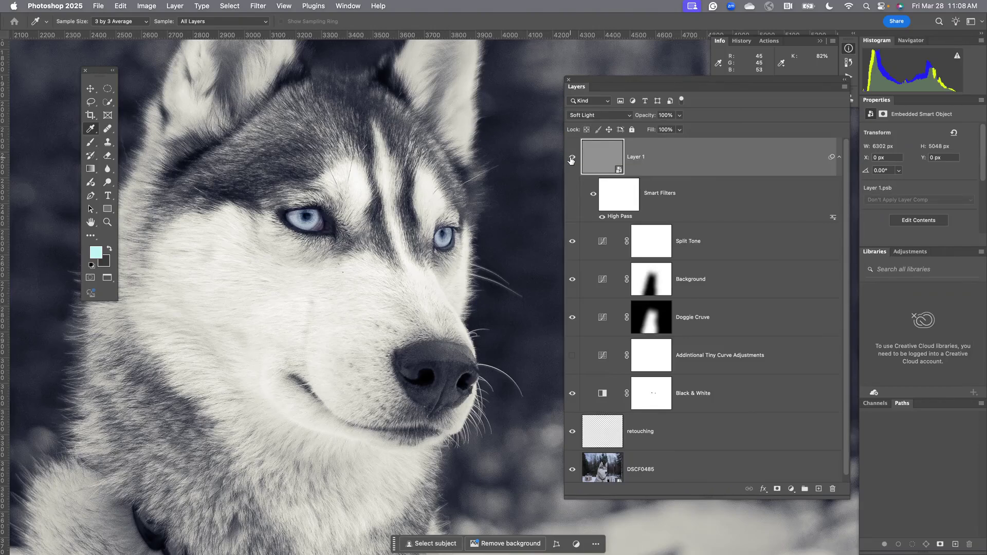
pyautogui.click(571, 160)
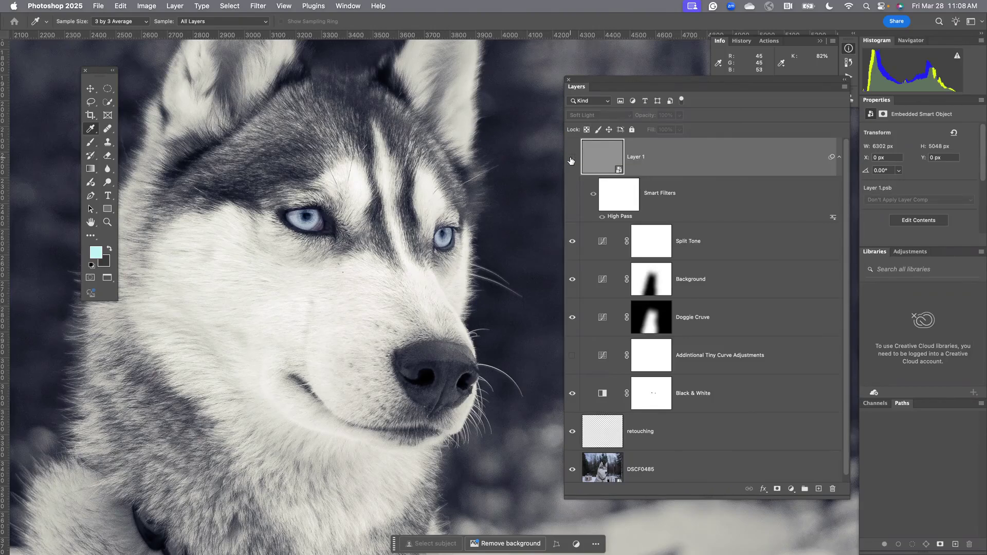
pyautogui.click(571, 160)
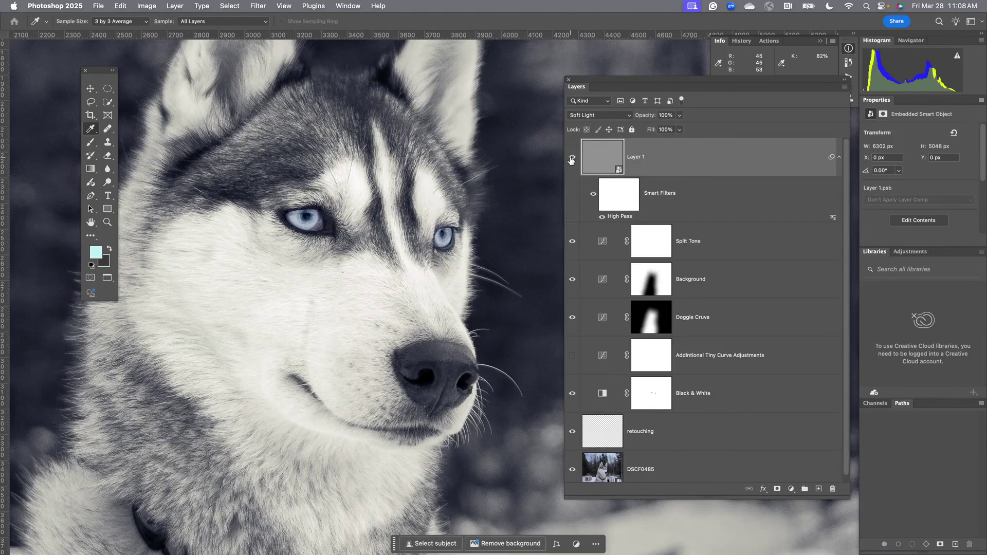
# Rename Layer 1 as "print sharpening".
pyautogui.doubleClick(637, 157)
pyautogui.write('print sharpening')
pyautogui.press('Return')
# Reopen the DSCF0485 smart object in Camera Raw and raise Texture to +11.
pyautogui.click(604, 469)
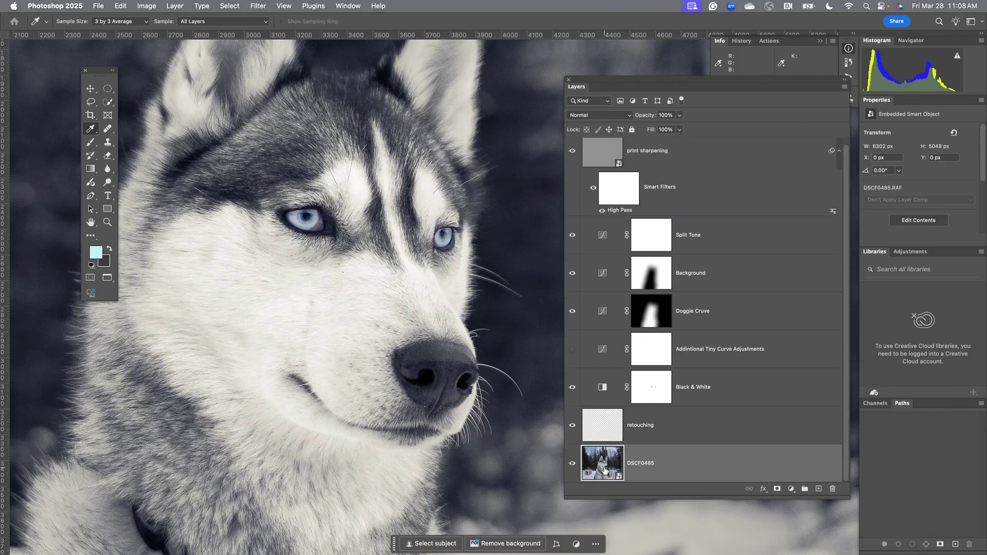
pyautogui.doubleClick(605, 469)
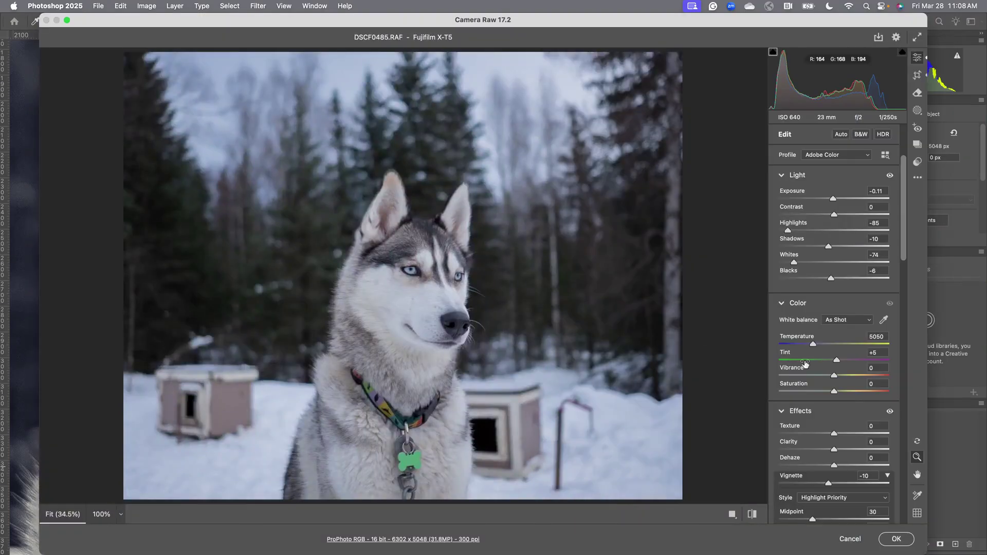
pyautogui.scroll(-3, 819, 359)
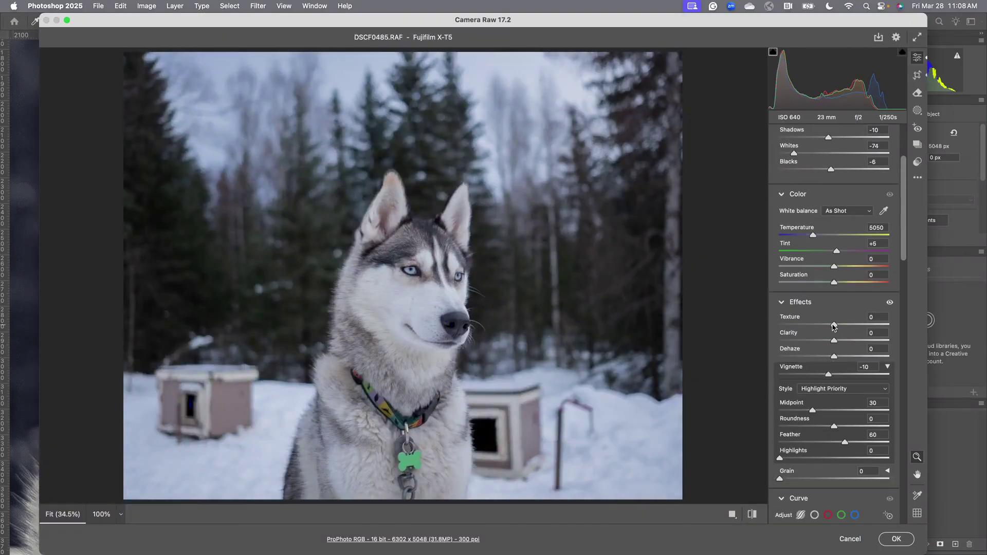
pyautogui.moveTo(833, 325); pyautogui.dragTo(840, 326)
# Review the raw Detail sharpening settings, inspect the dog's face at 100%, and apply the raw edits.
pyautogui.scroll(-4, 838, 336)
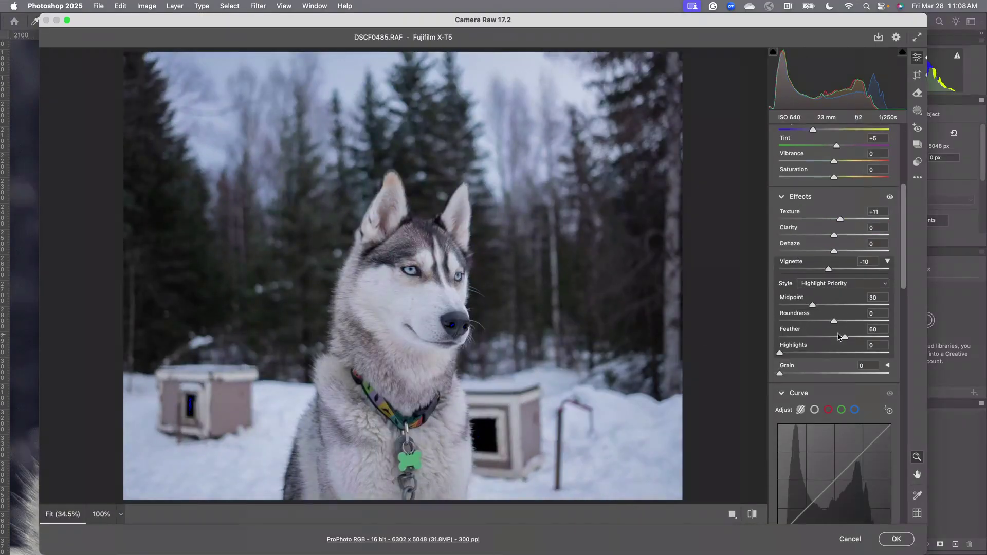
pyautogui.scroll(-15, 839, 337)
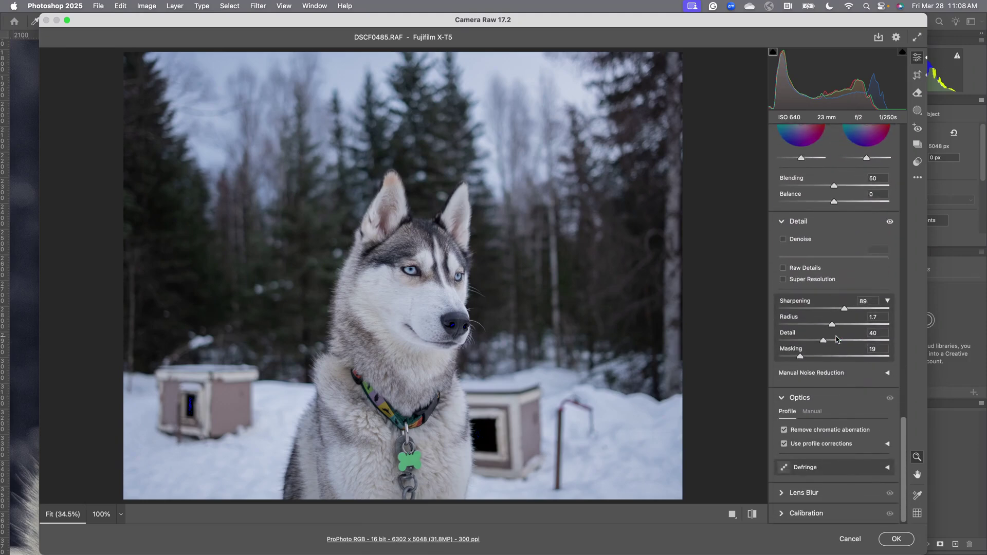
pyautogui.scroll(-3, 836, 340)
pyautogui.scroll(10, 855, 306)
pyautogui.click(444, 398)
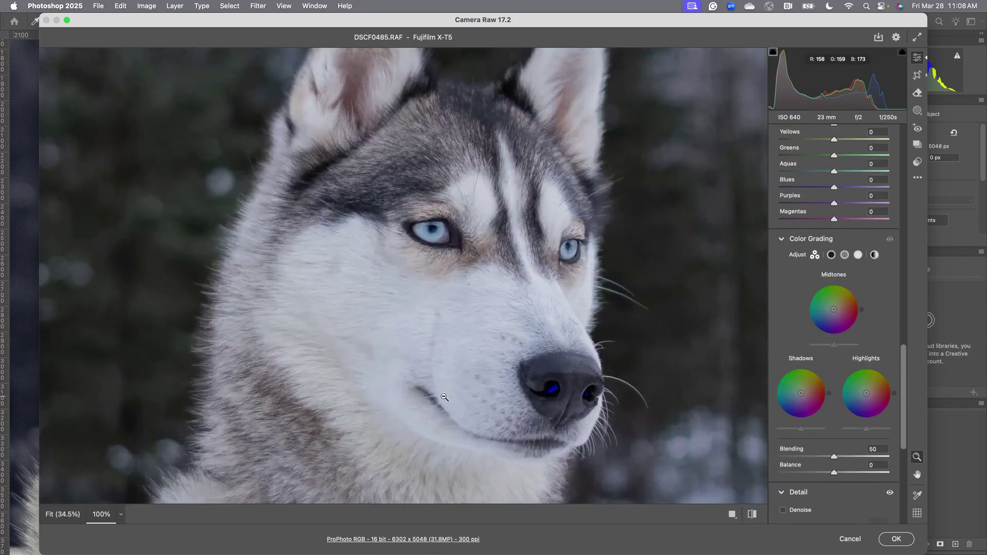
pyautogui.click(444, 398)
pyautogui.click(442, 355)
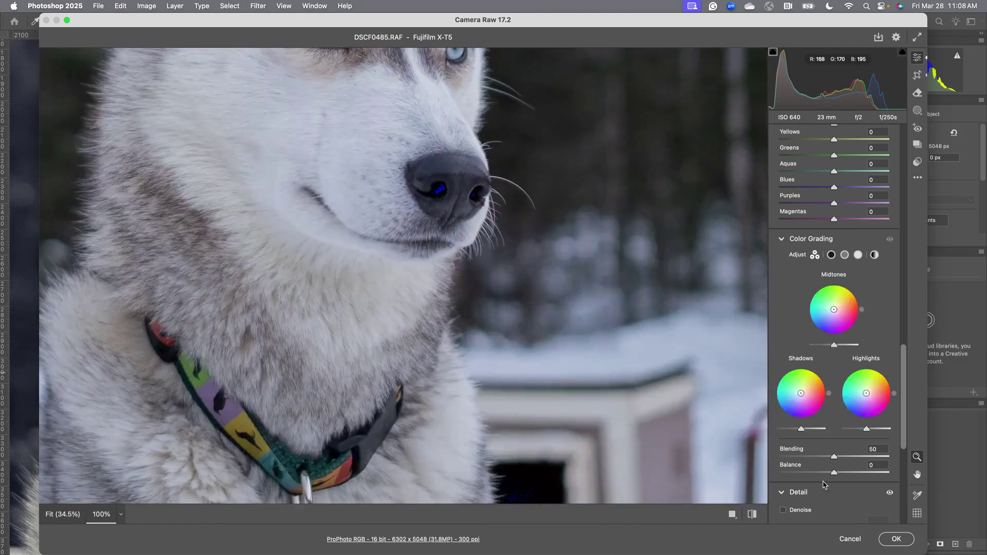
pyautogui.click(896, 539)
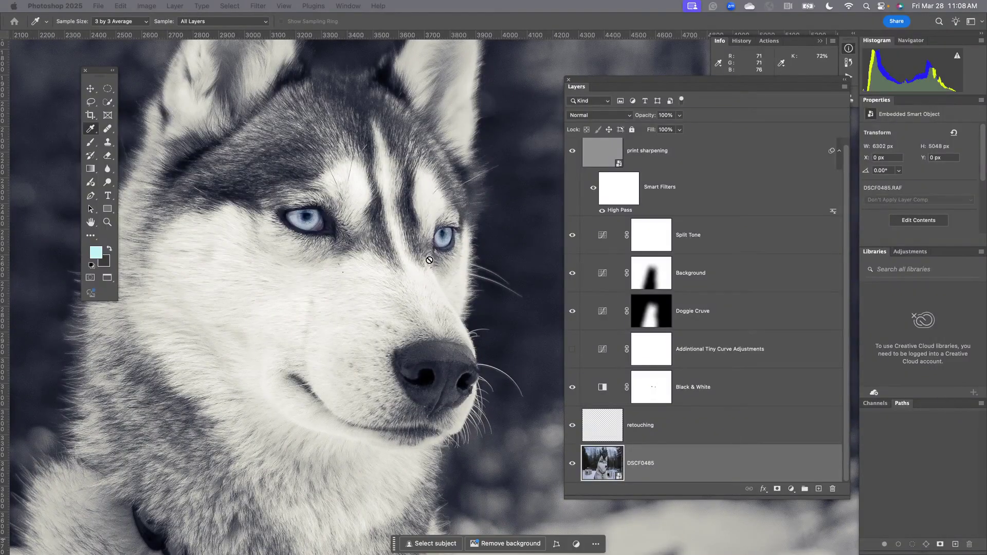
# Compare the photo with the print sharpening layer hidden and shown, leaving that layer selected and visible.
pyautogui.click(572, 152)
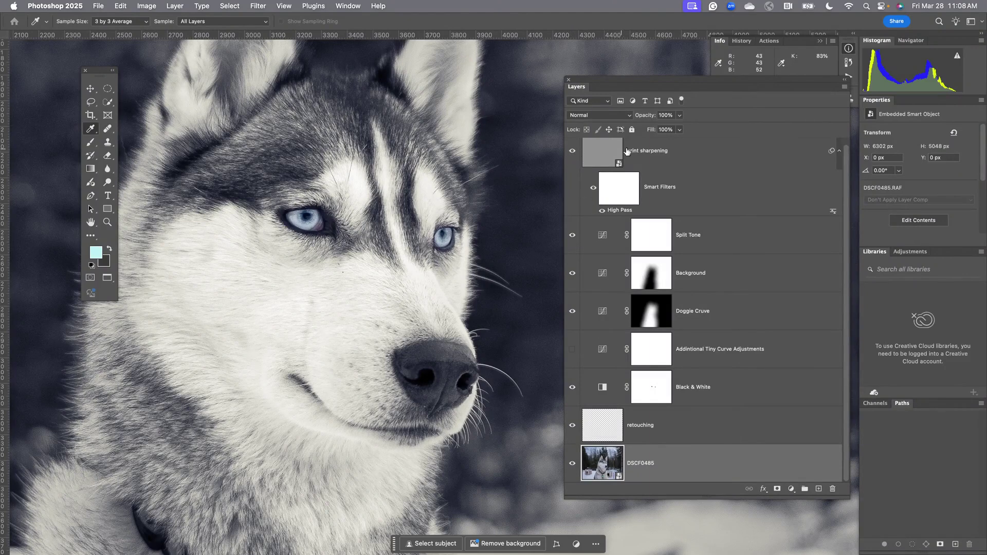
pyautogui.click(656, 153)
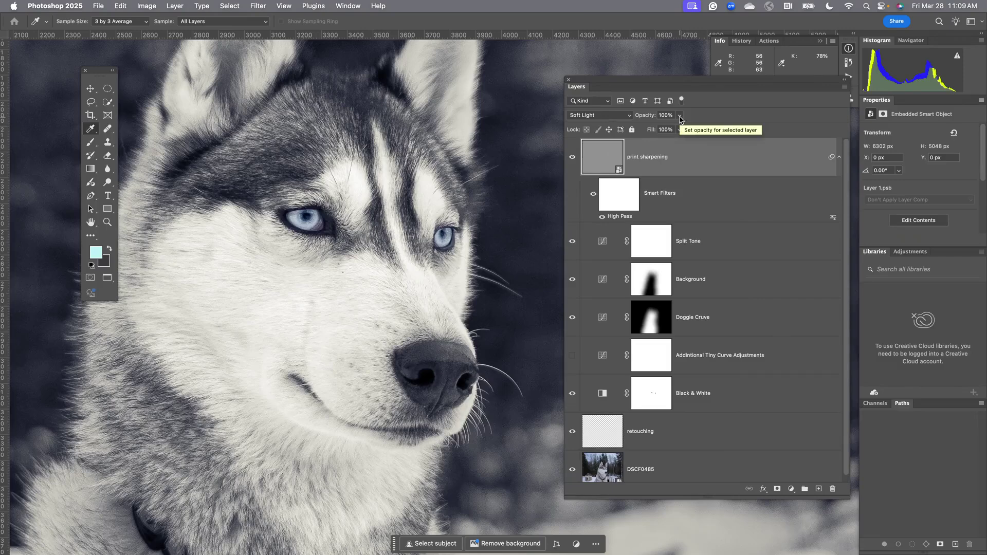
pyautogui.click(572, 159)
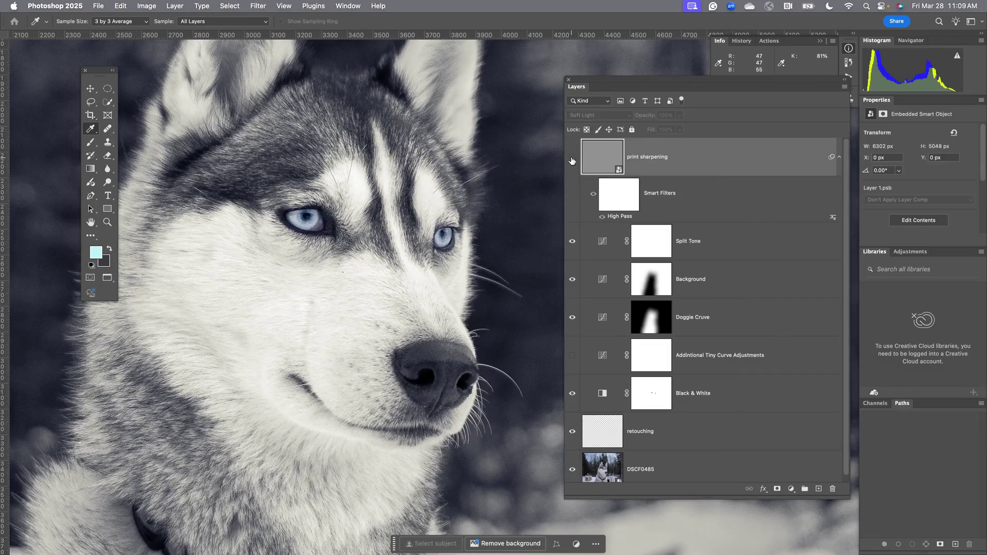
pyautogui.click(571, 160)
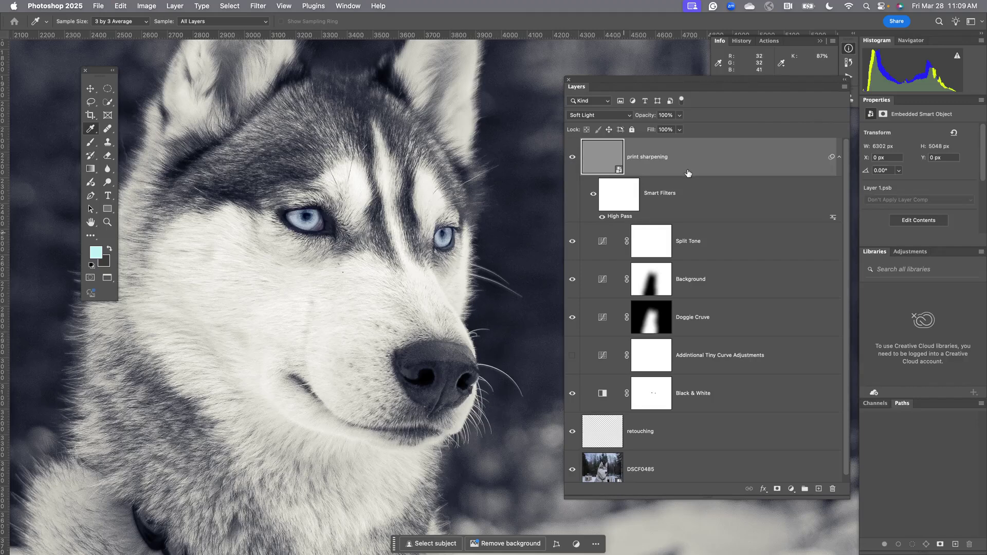
# Duplicate the print sharpening layer three times to strengthen the sharpening.
pyautogui.moveTo(689, 173)
pyautogui.mouseDown()
pyautogui.moveTo(714, 165)
pyautogui.moveTo(784, 361)
pyautogui.moveTo(797, 480)
pyautogui.moveTo(817, 489)
pyautogui.mouseUp()
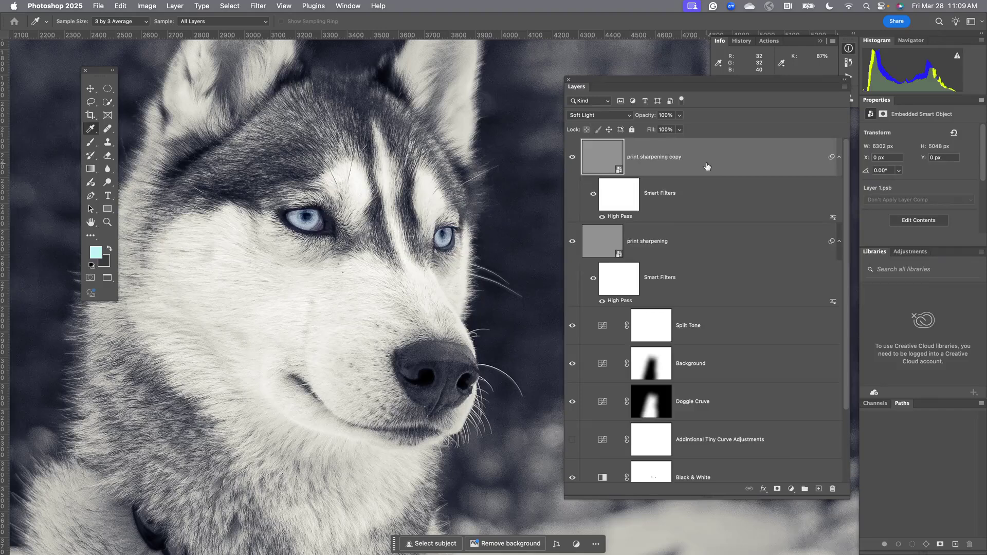
pyautogui.moveTo(707, 166); pyautogui.dragTo(817, 487)
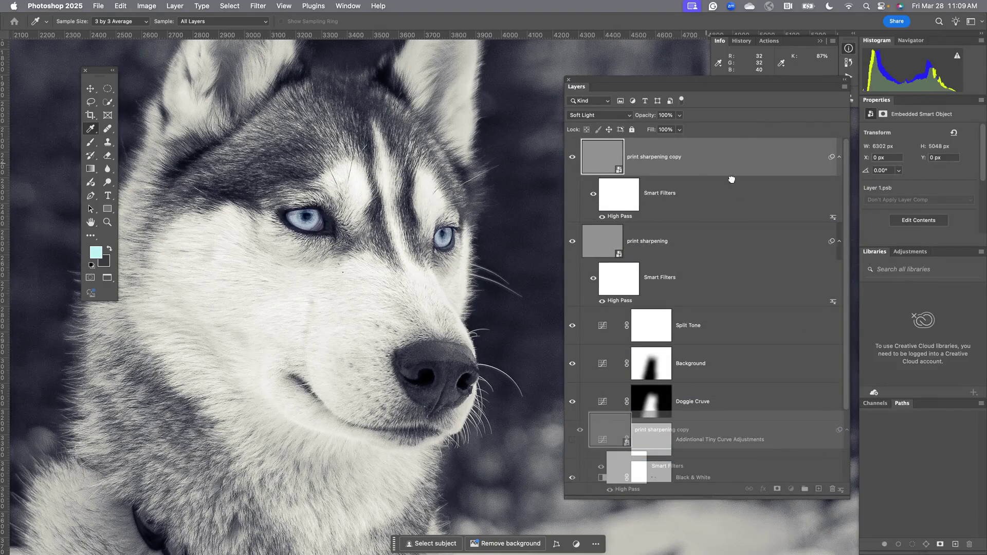
pyautogui.moveTo(719, 157); pyautogui.dragTo(818, 488)
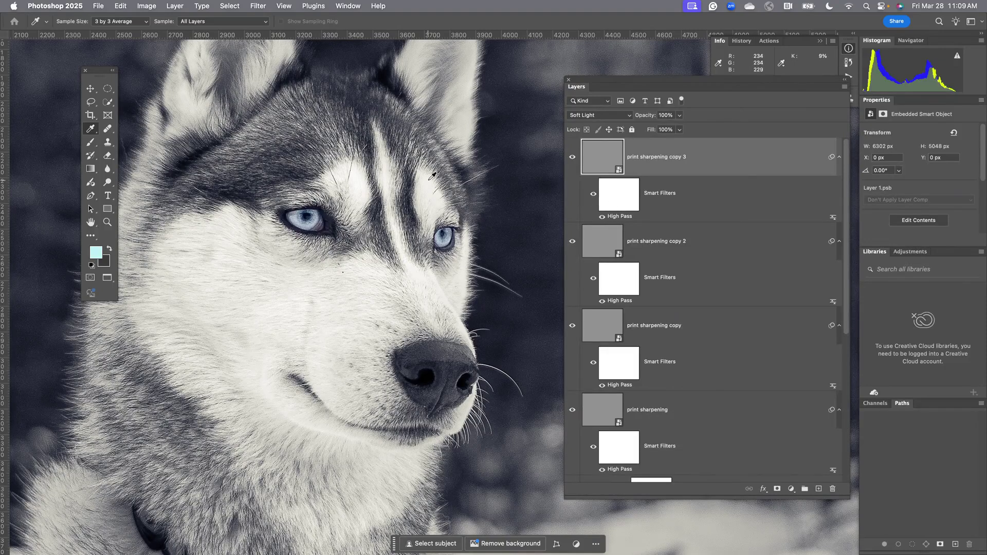
# Heal the small dark specks on the dog's cheek below the eye, working on the retouching layer.
pyautogui.hscroll(-5, 411, 175)
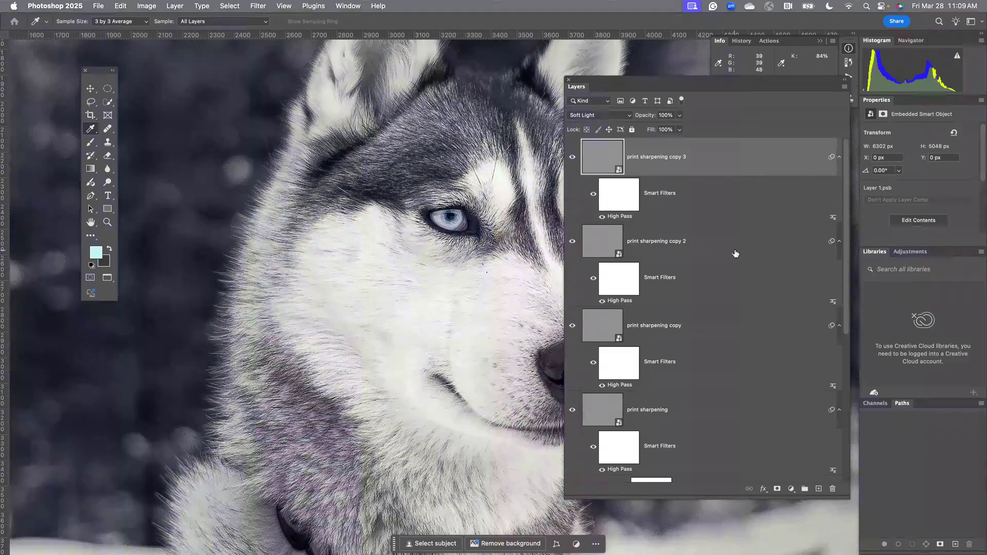
pyautogui.scroll(-5, 735, 253)
pyautogui.click(606, 417)
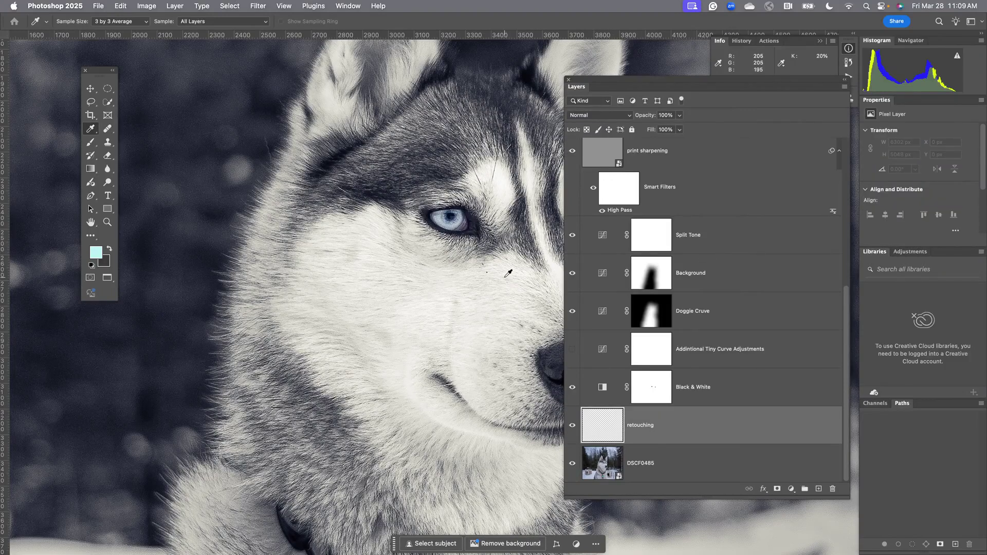
pyautogui.click(107, 129)
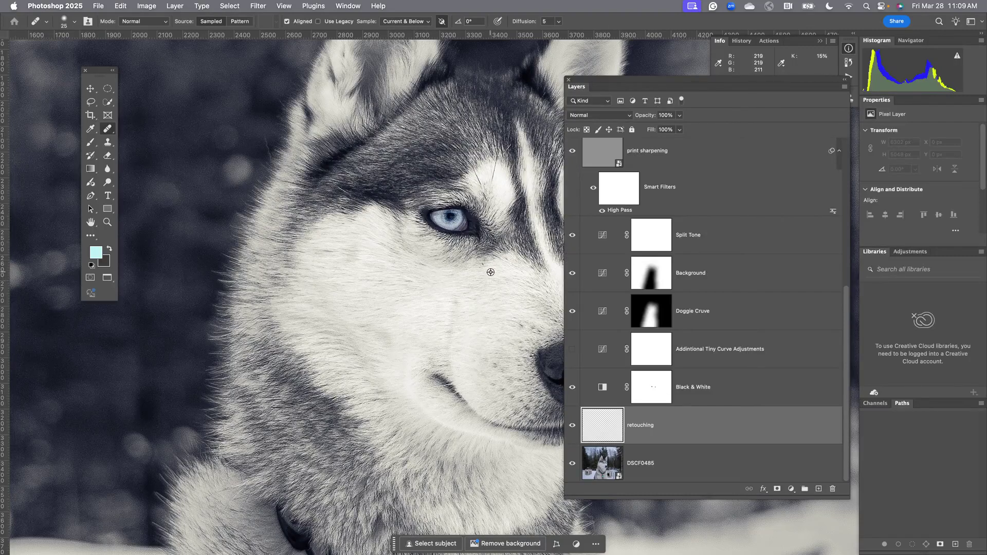
pyautogui.click(487, 272)
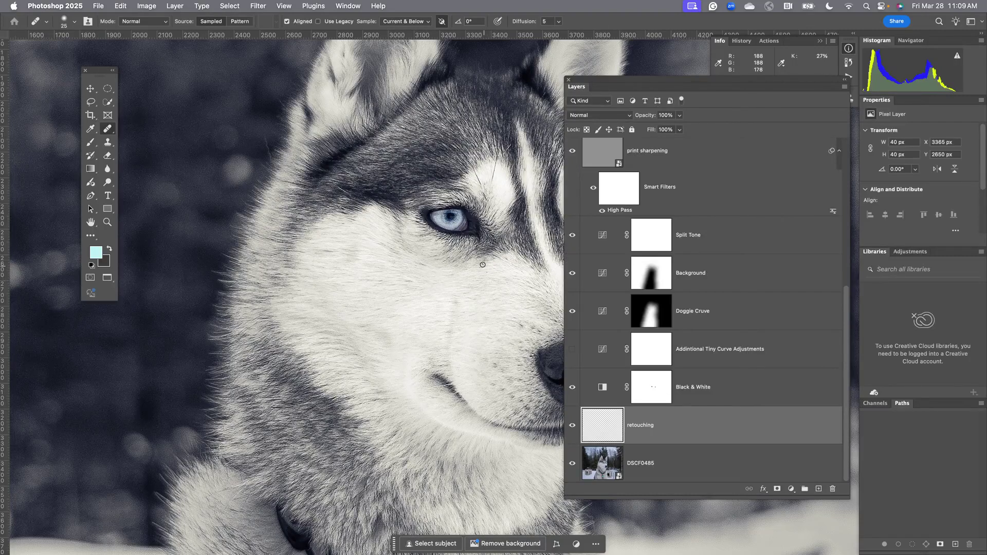
pyautogui.click(482, 265)
# Hide the print sharpening copy 2 and print sharpening copy 3 layers.
pyautogui.moveTo(473, 319); pyautogui.dragTo(346, 319)
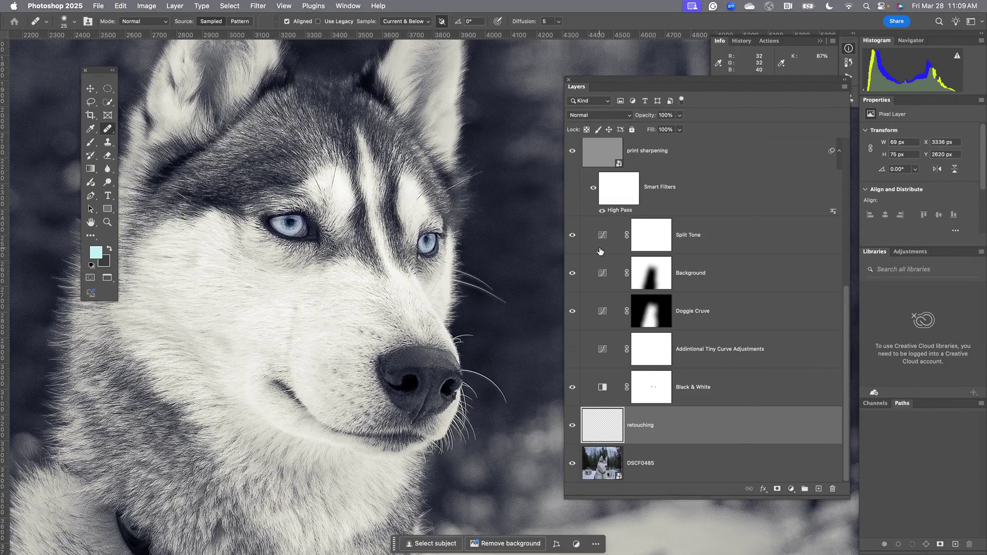
pyautogui.moveTo(788, 150); pyautogui.dragTo(727, 179)
pyautogui.press('super+j')
pyautogui.press('super+j')
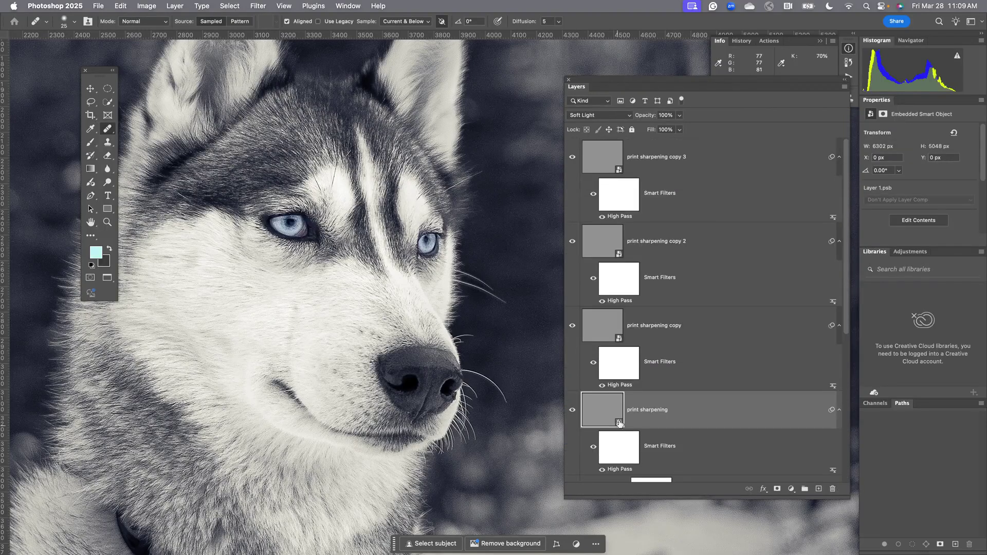
pyautogui.click(572, 240)
pyautogui.click(572, 157)
# Lower the opacity of the print sharpening copy layer.
pyautogui.click(676, 334)
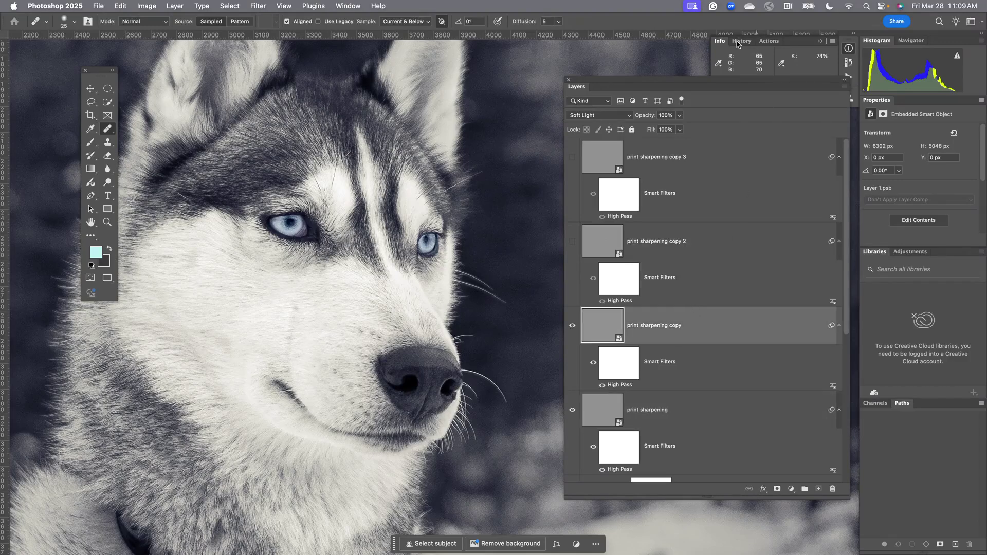
pyautogui.click(679, 115)
pyautogui.moveTo(670, 132); pyautogui.dragTo(651, 132)
# Close the husky document and return to the sepia basketball-court photo.
pyautogui.press('super+w')
pyautogui.click(476, 236)
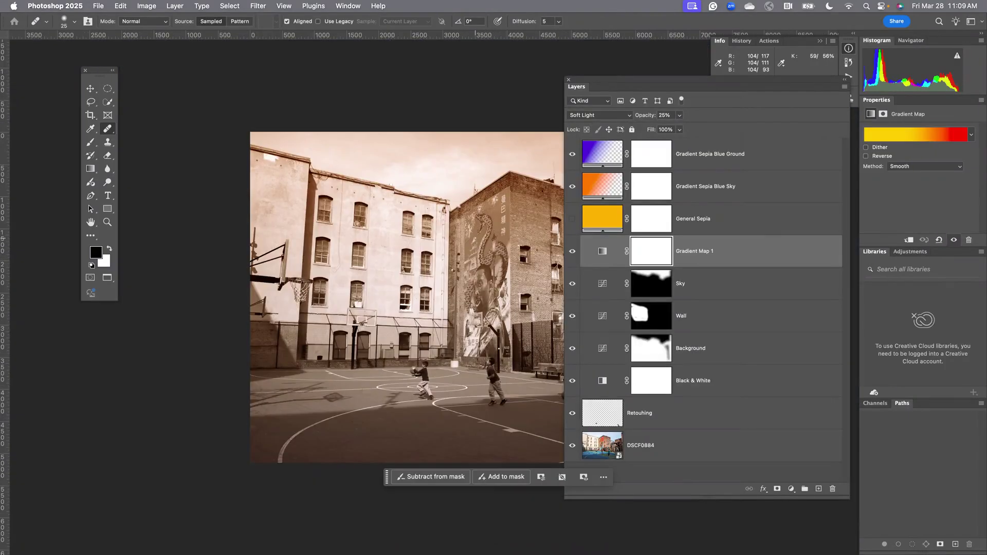
# Set the blend mode of the Gradient Sepia Blue Ground and Gradient Sepia Blue Sky layers to Color.
pyautogui.moveTo(632, 82); pyautogui.dragTo(740, 69)
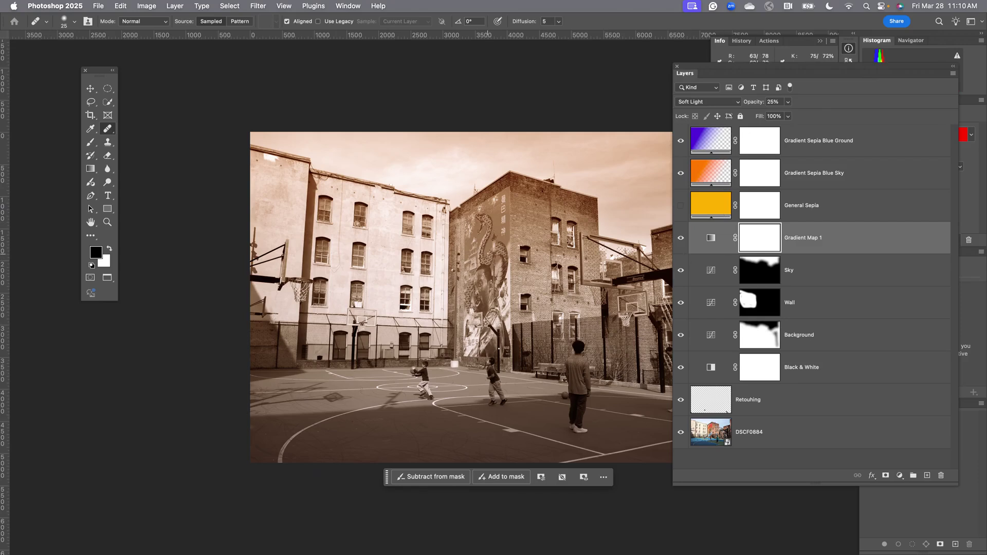
pyautogui.click(765, 137)
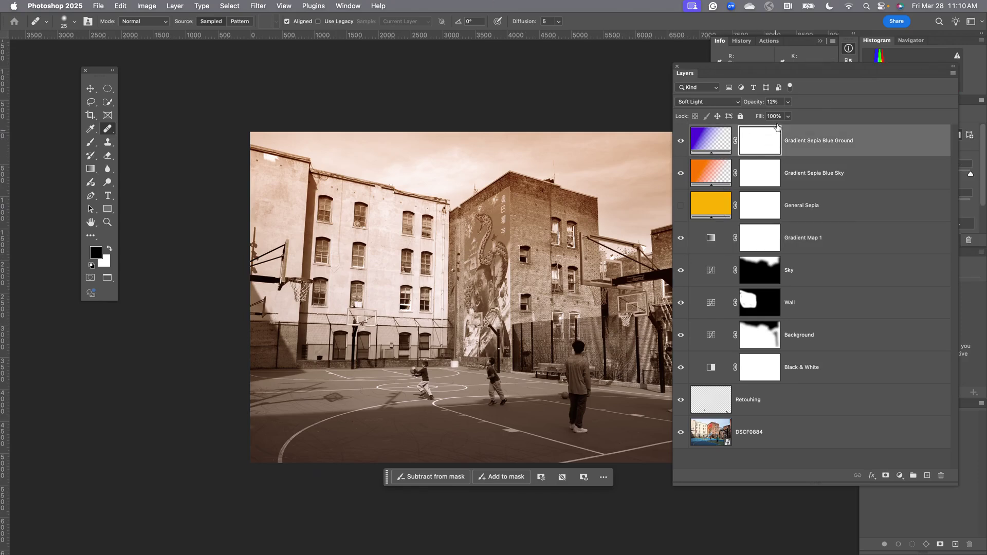
pyautogui.click(724, 106)
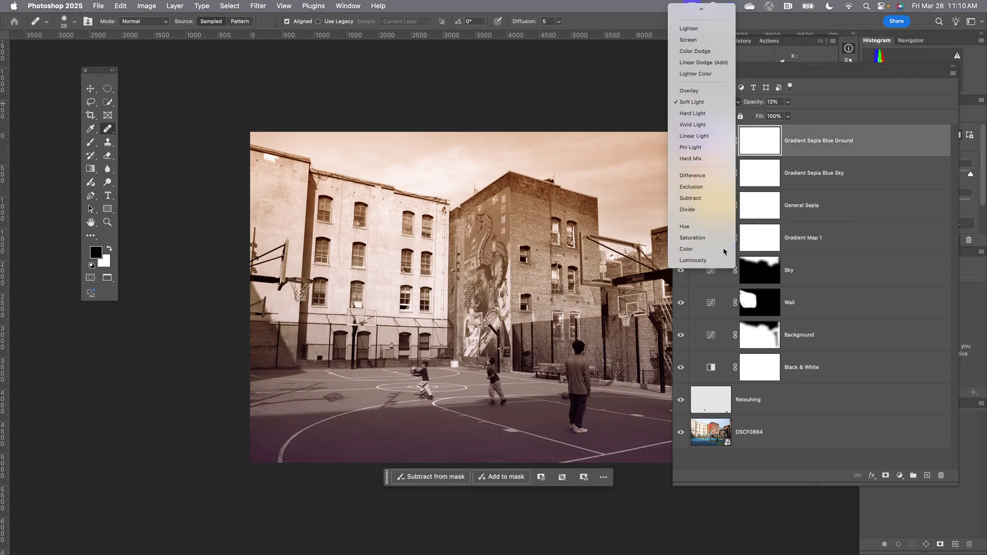
pyautogui.press('Escape')
pyautogui.click(709, 169)
pyautogui.click(707, 102)
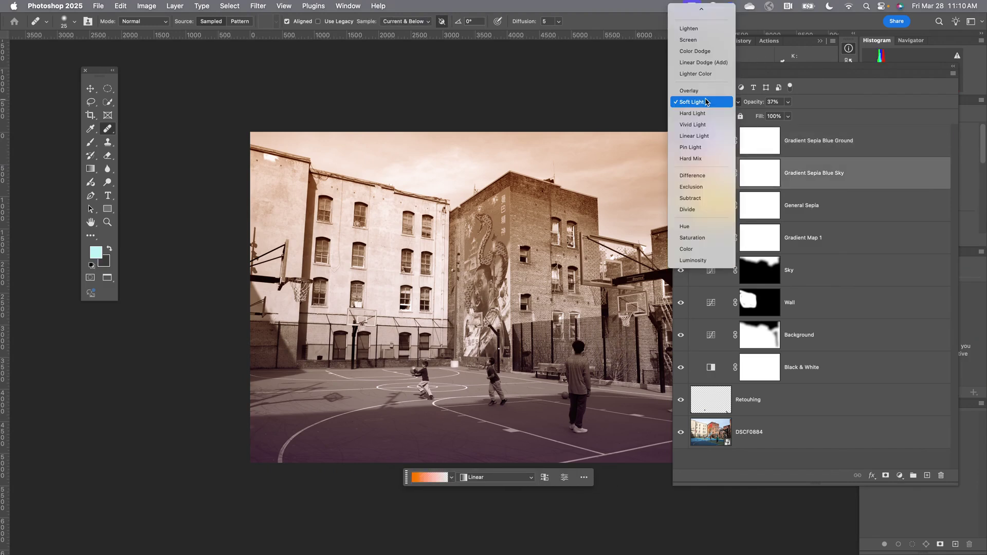
pyautogui.click(691, 248)
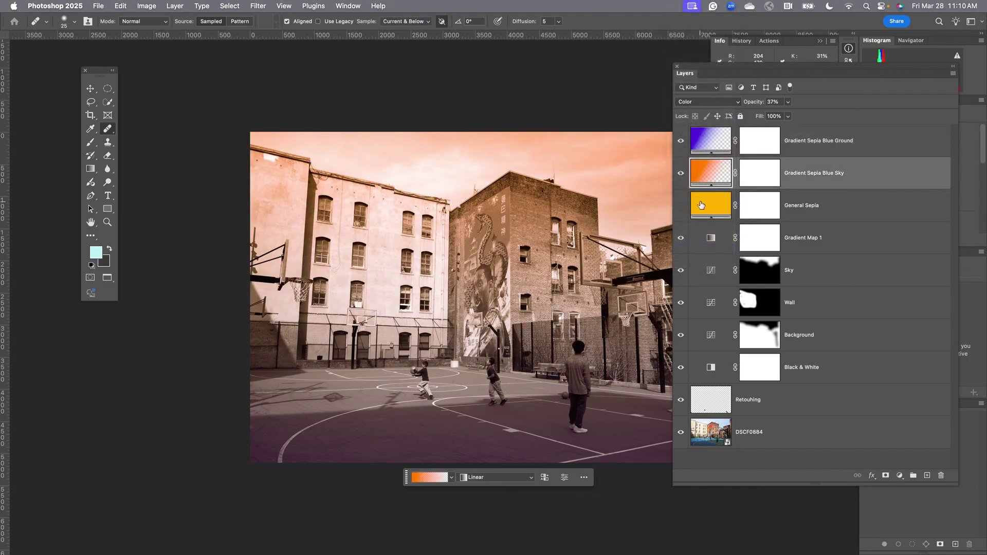
# Hide the Gradient Sepia Blue Sky layer, then show the General Sepia layer and set its opacity to 5%.
pyautogui.click(700, 205)
pyautogui.click(681, 172)
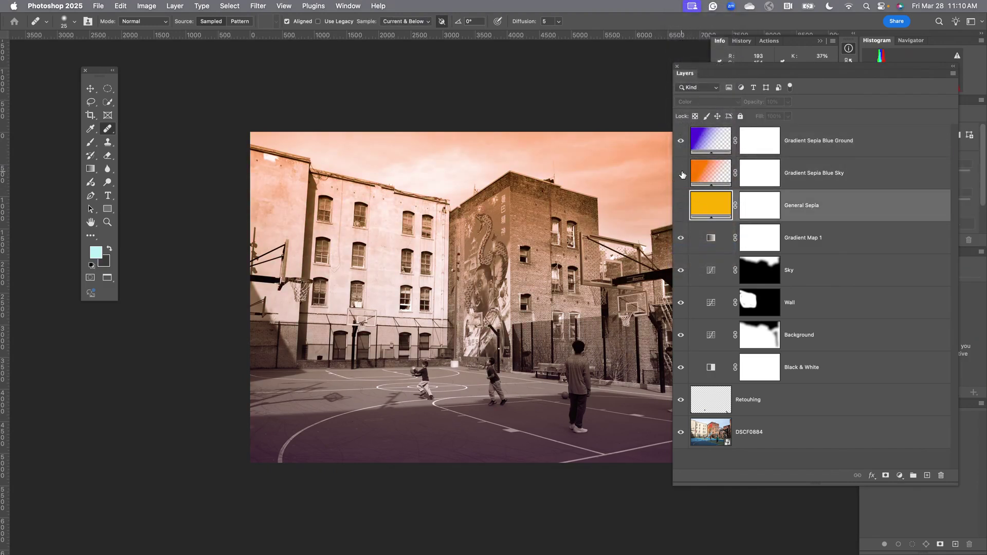
pyautogui.click(681, 211)
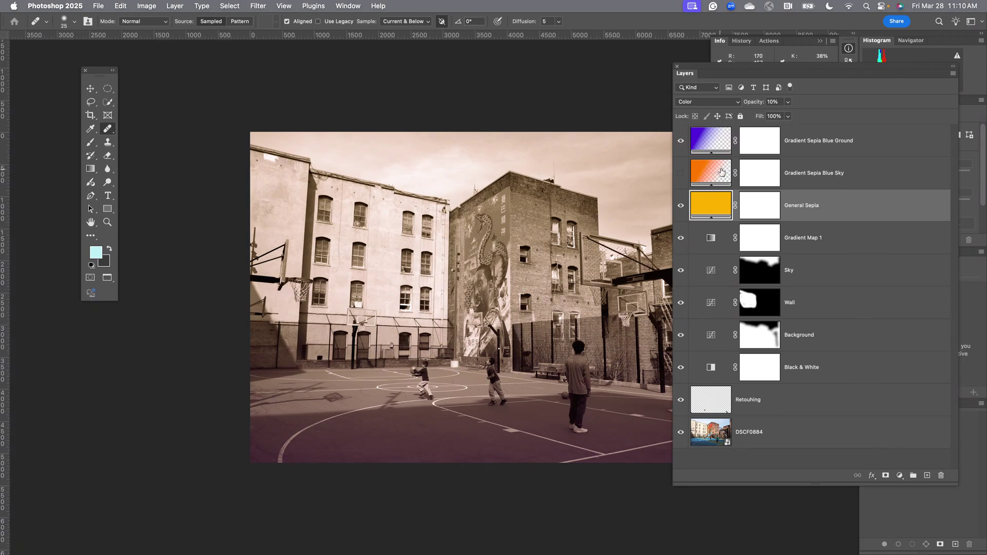
pyautogui.click(787, 102)
# Reduce the opacity of the Gradient Sepia Blue Ground layer to 5%.
pyautogui.click(710, 139)
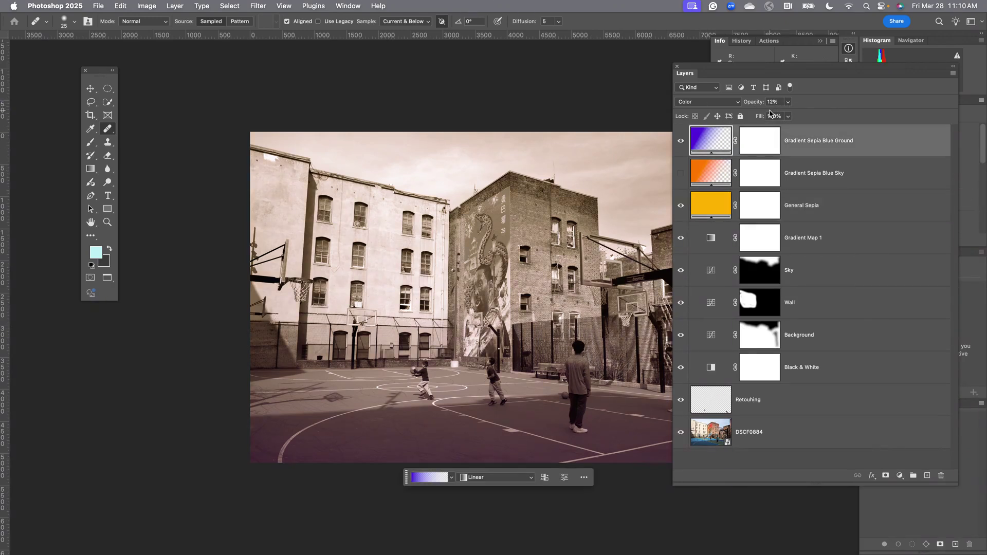
pyautogui.click(788, 102)
pyautogui.moveTo(785, 116); pyautogui.dragTo(784, 116)
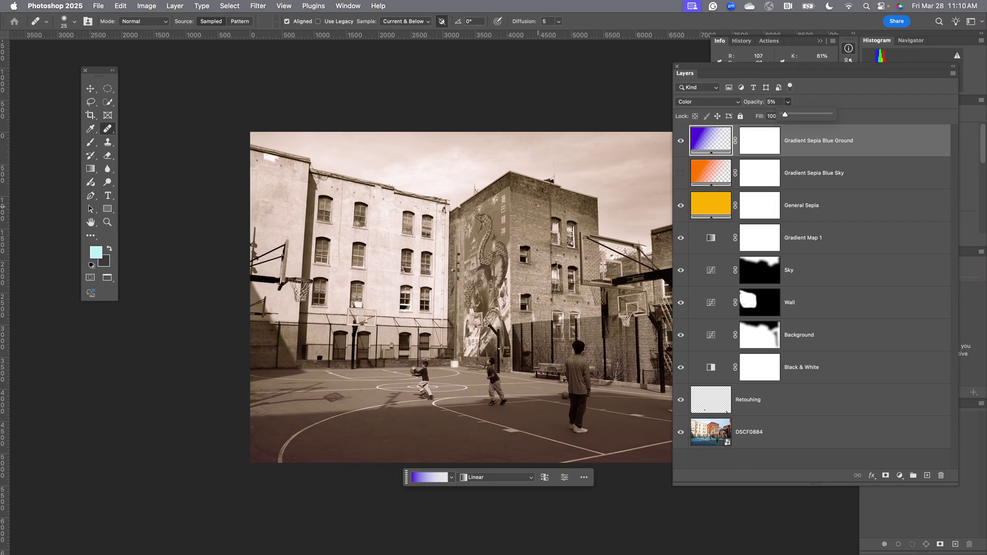
# Set the opacity of the General Sepia layer to 1%.
pyautogui.click(711, 201)
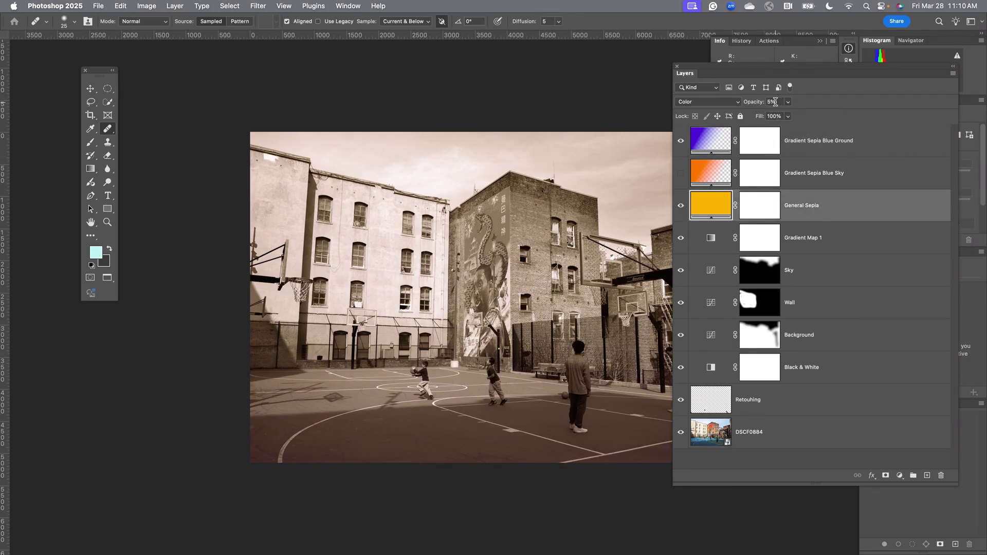
pyautogui.click(774, 102)
pyautogui.write('1')
# Hide the Gradient Sepia Blue Ground and General Sepia layers, turning Black & White off and back on to compare with the colour photo.
pyautogui.click(680, 367)
pyautogui.click(681, 140)
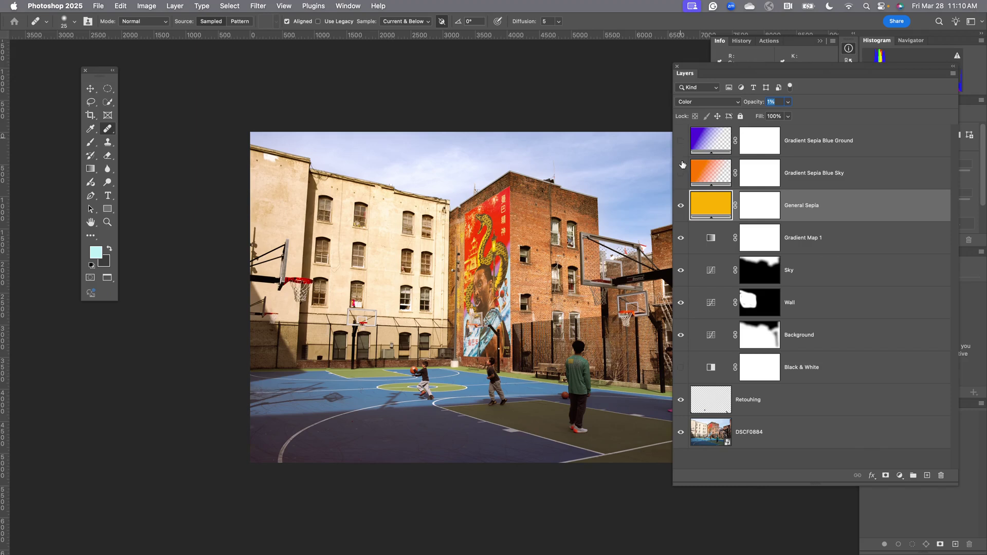
pyautogui.click(680, 205)
pyautogui.click(680, 368)
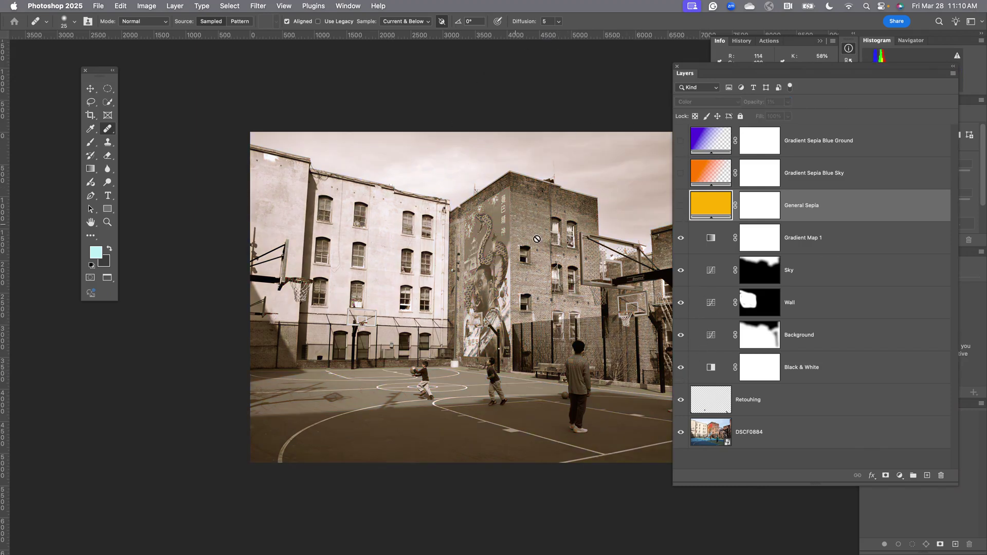
# Toggle the Gradient Map 1 and General Sepia layers to compare their toning with plain black and white, leaving both layers shown.
pyautogui.click(681, 238)
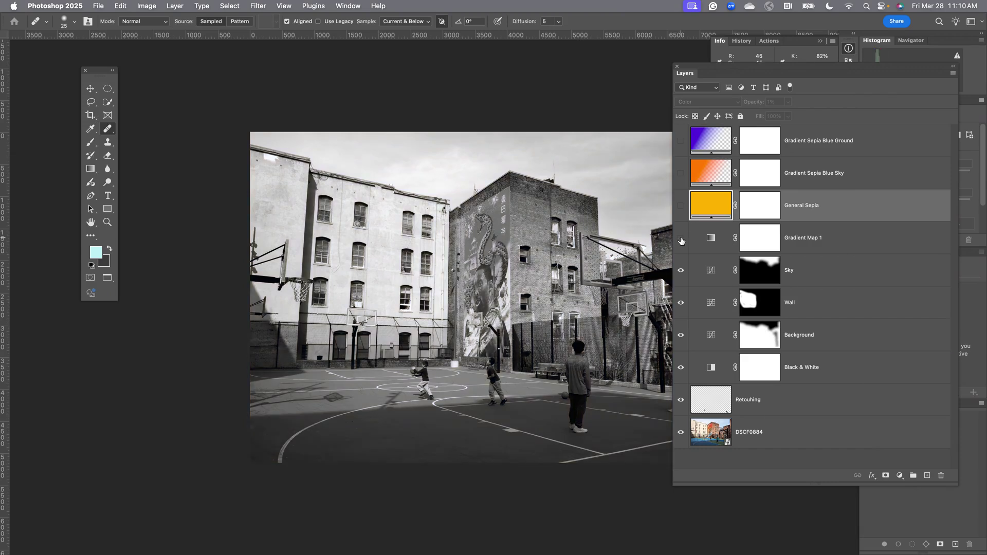
pyautogui.click(679, 206)
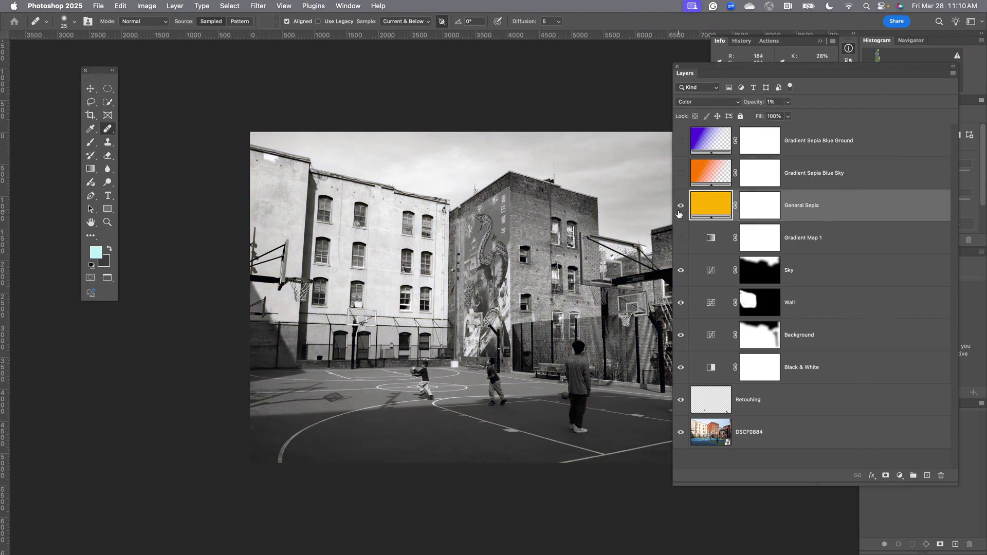
pyautogui.moveTo(682, 141); pyautogui.dragTo(683, 234)
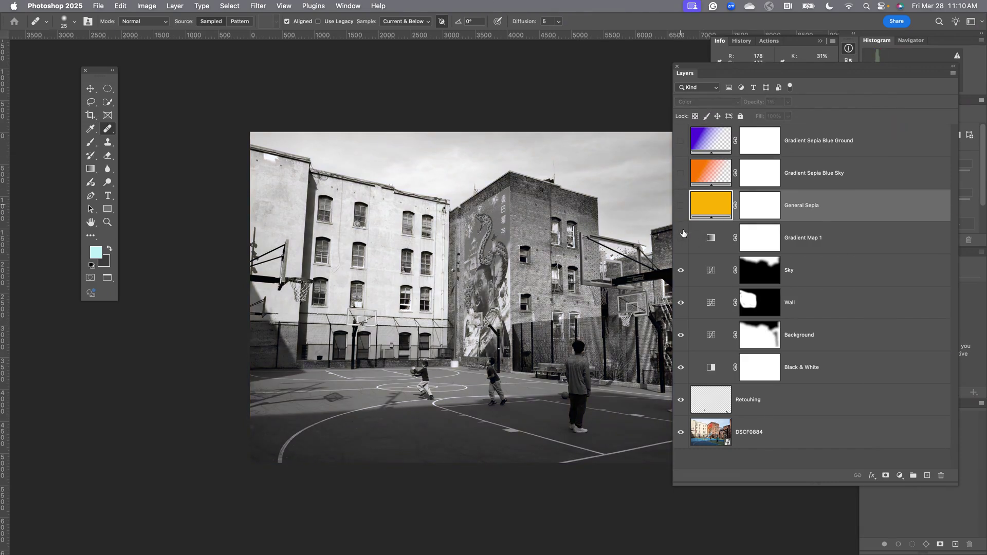
pyautogui.click(681, 238)
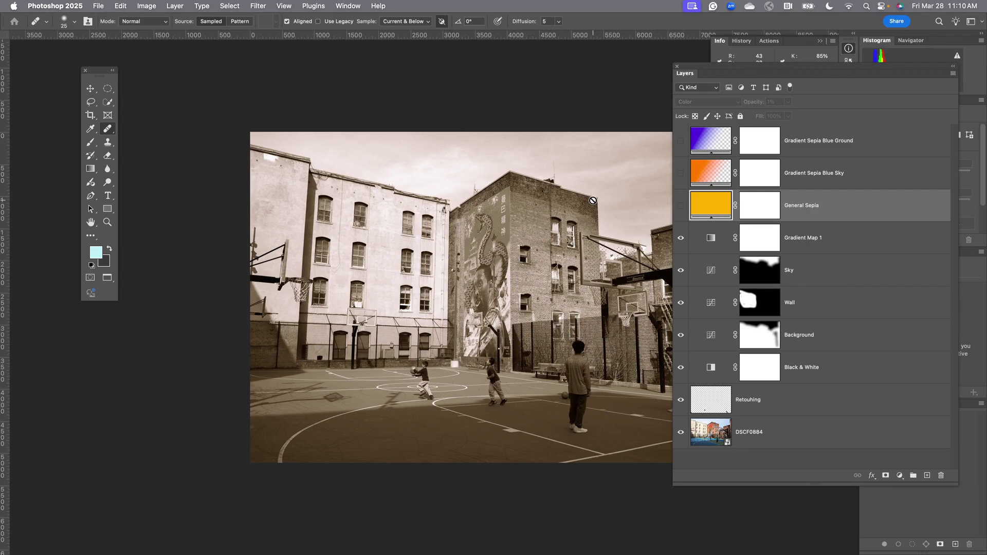
pyautogui.click(680, 205)
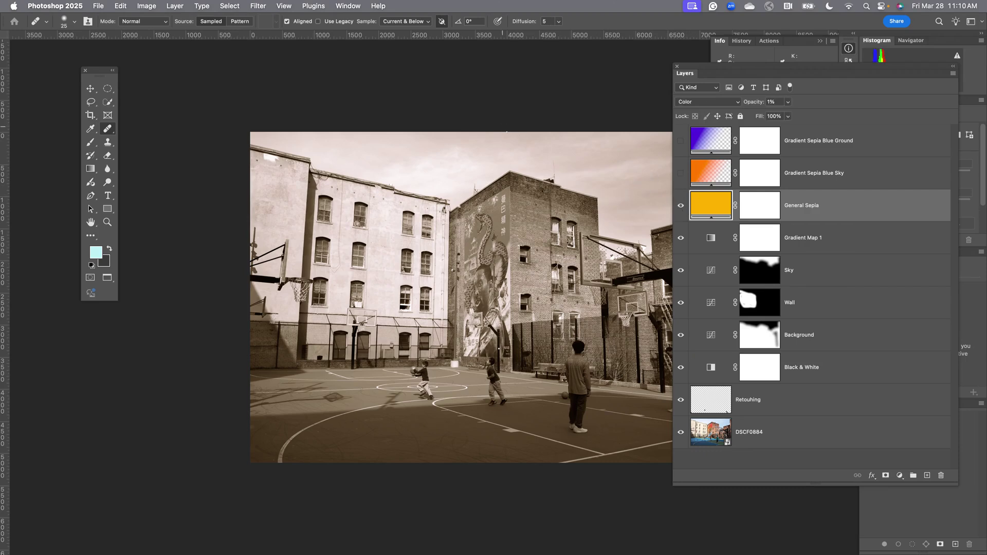
# Move the photo and the Layers panel apart so the whole image is clear, and activate the Eyedropper tool.
pyautogui.moveTo(599, 313); pyautogui.dragTo(498, 301)
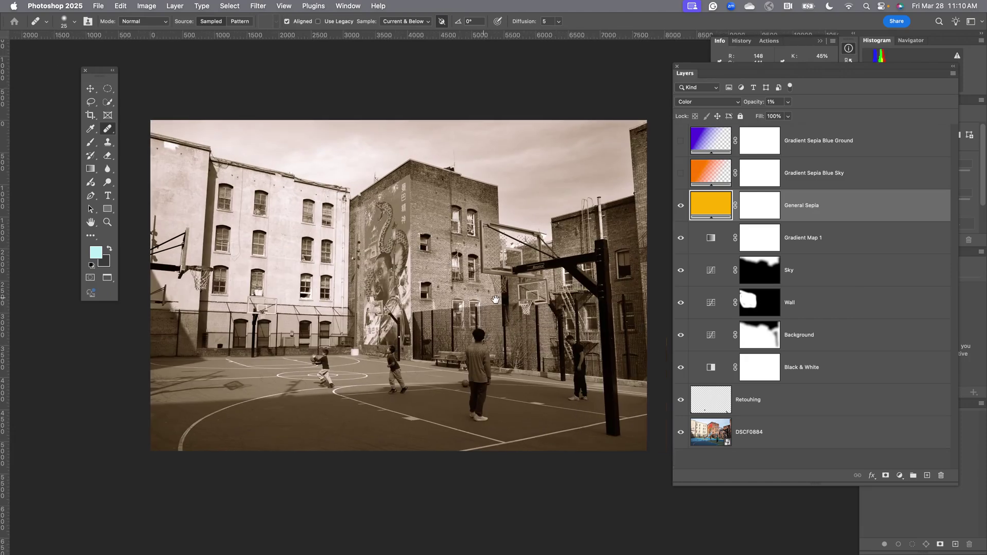
pyautogui.moveTo(695, 68); pyautogui.dragTo(706, 274)
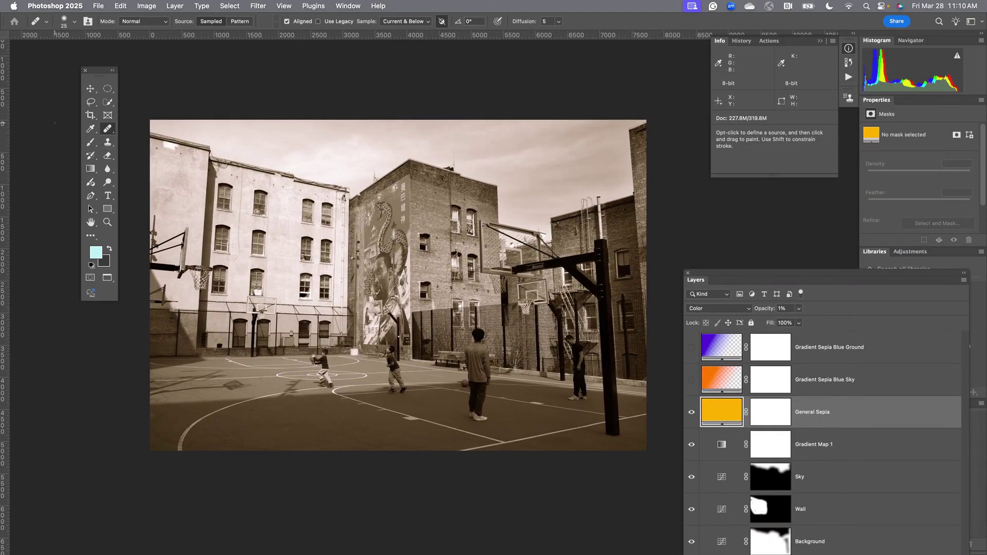
pyautogui.click(90, 128)
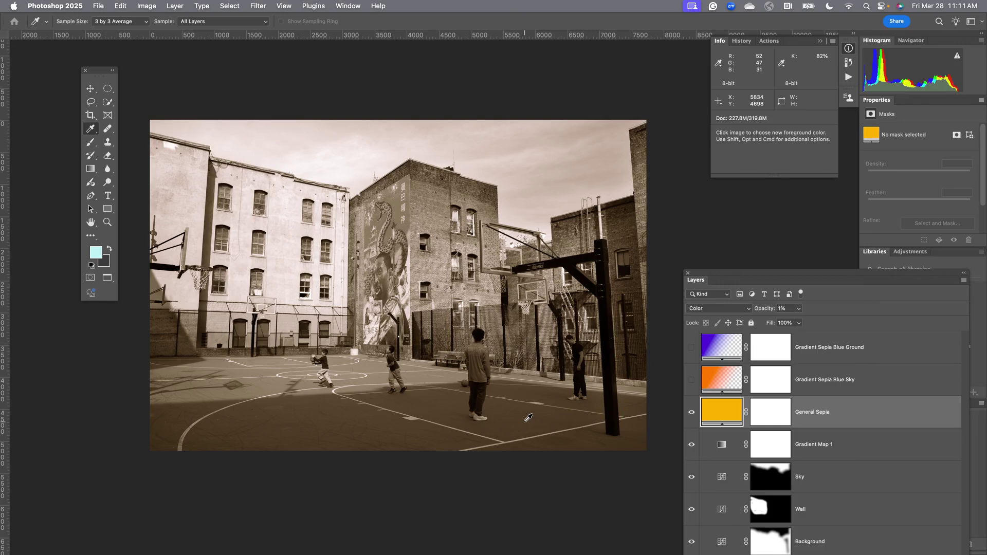
# Close the sepia basketball-court document and switch to Chrome with the course's Studio page.
pyautogui.press('super')
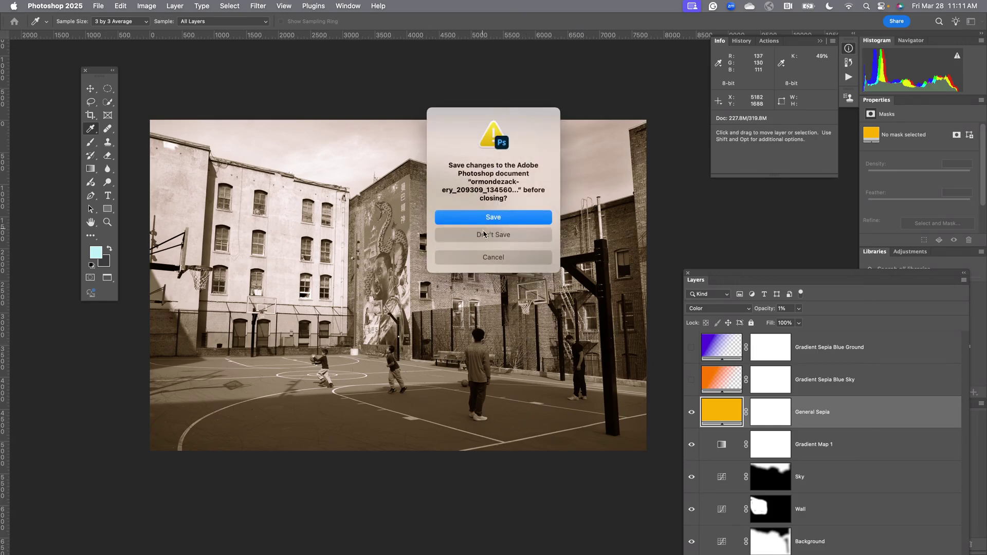
pyautogui.click(432, 221)
pyautogui.moveTo(443, 551)
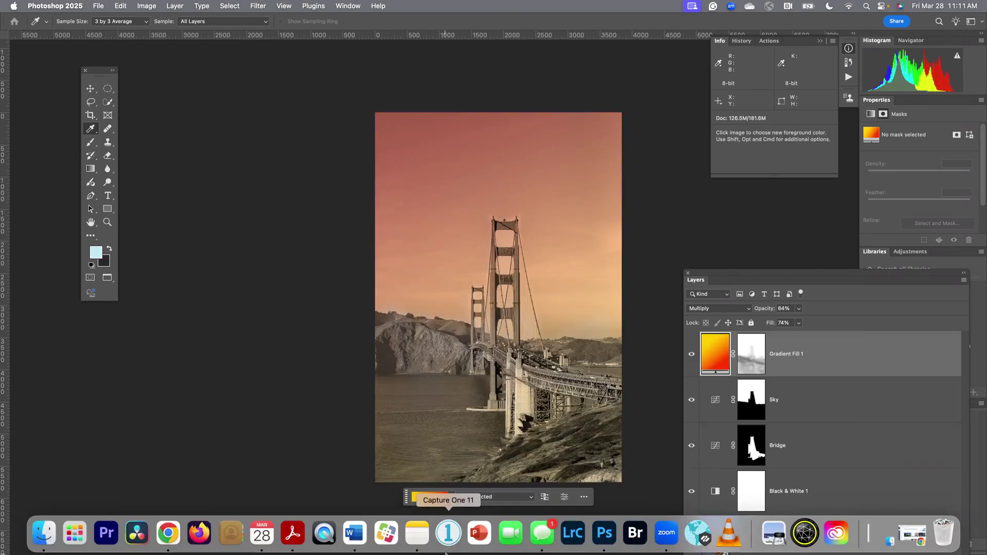
pyautogui.click(172, 540)
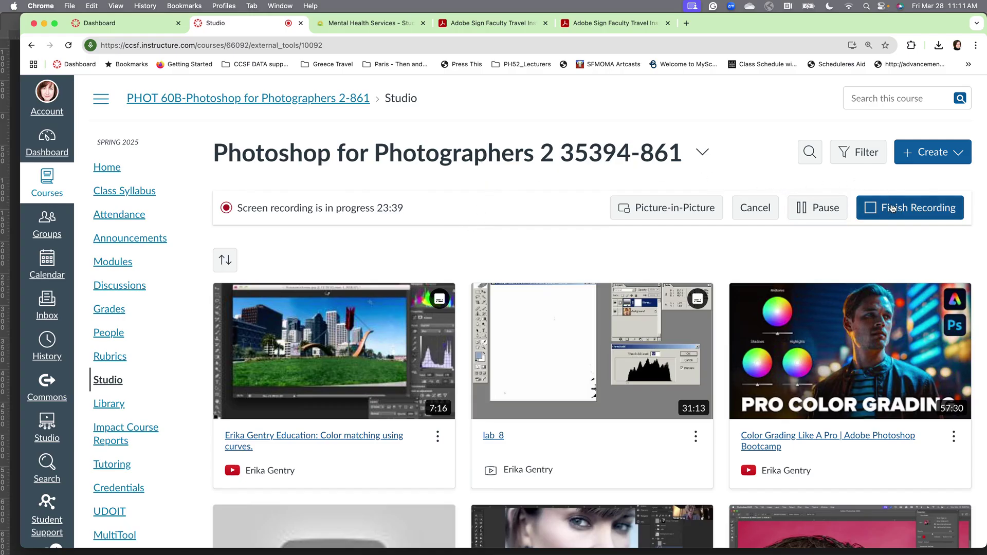